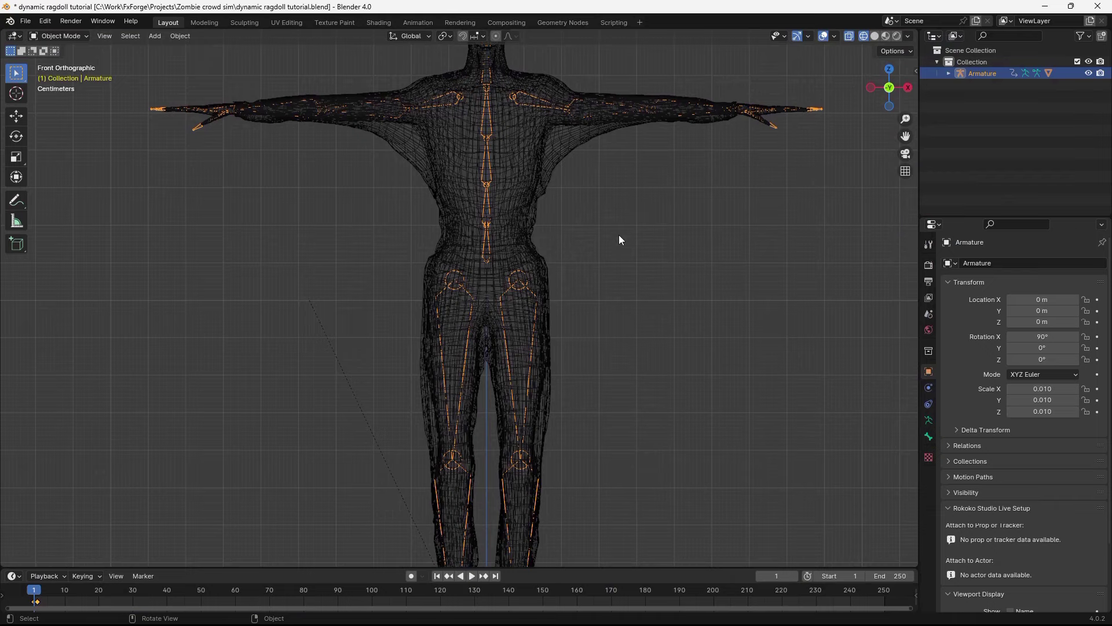
Examine the zombie mesh and its armature in wireframe from perspective and front views.
scroll(462, 243, "down", 5)
middle_click_drag(489, 268, 564, 312)
scroll(519, 215, "down", 3)
scroll(522, 208, "up", 4)
middle_click_drag(523, 209, 552, 213)
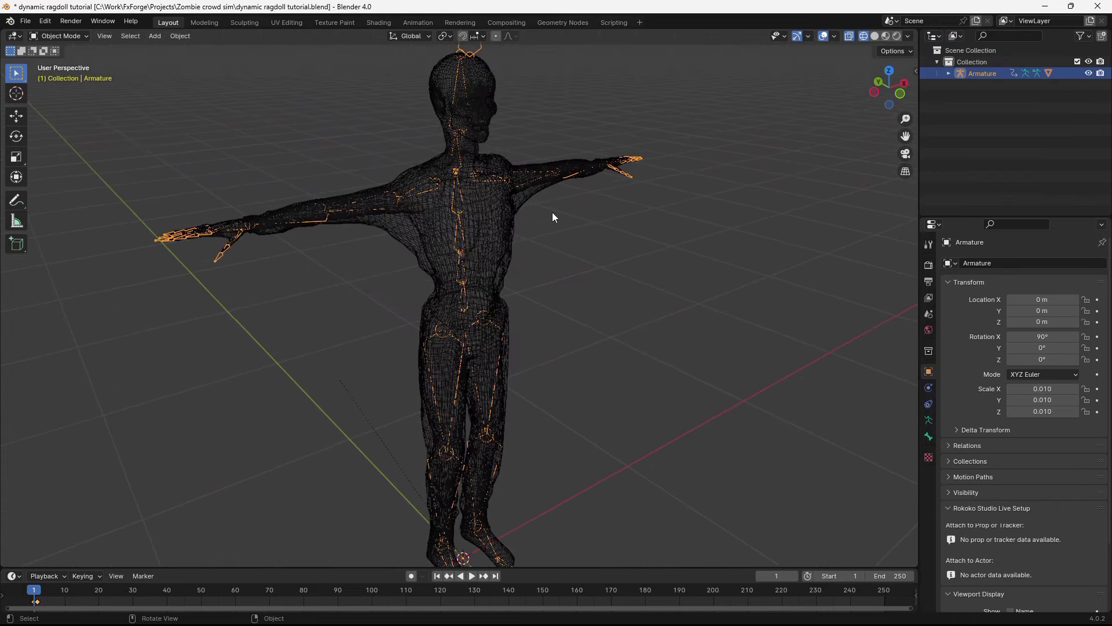
key("KP_1")
key("z")
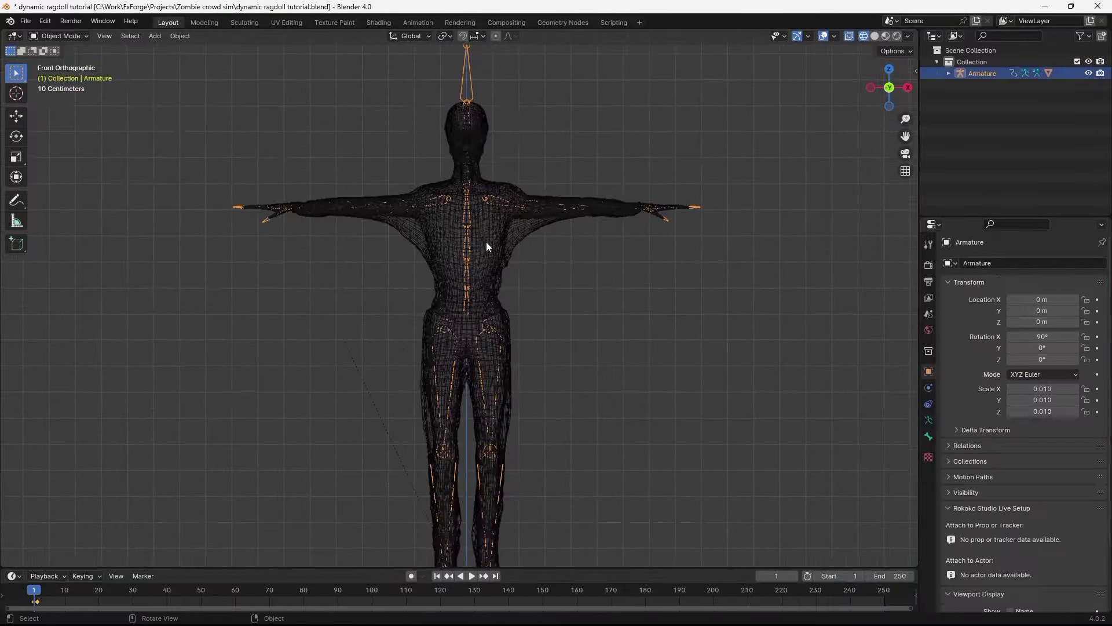
left_click(525, 277)
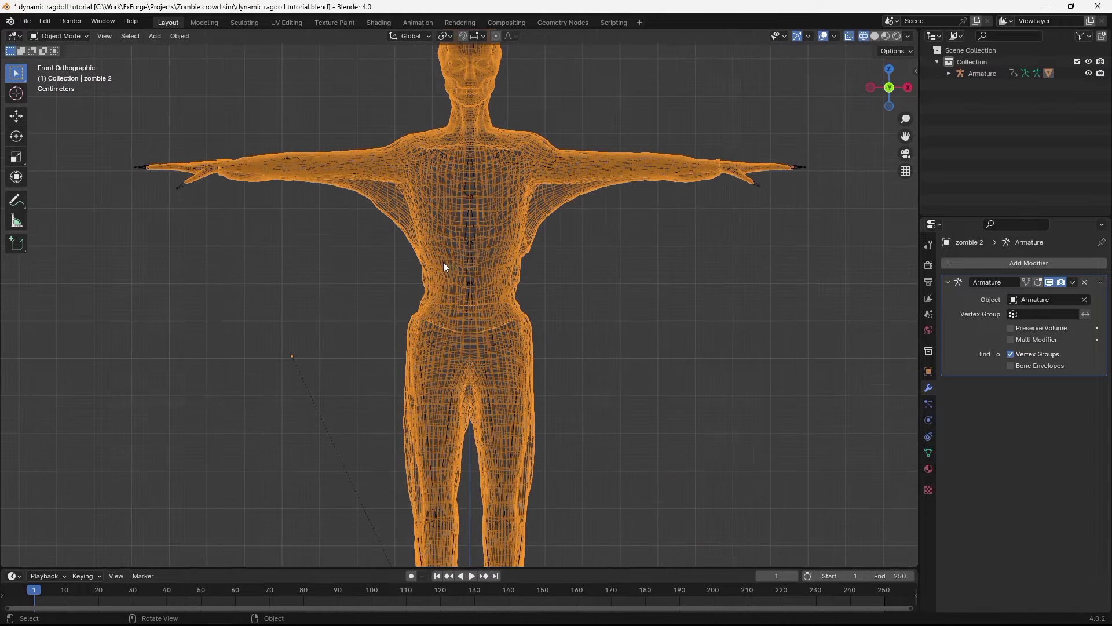
middle_click_drag(445, 267, 452, 213)
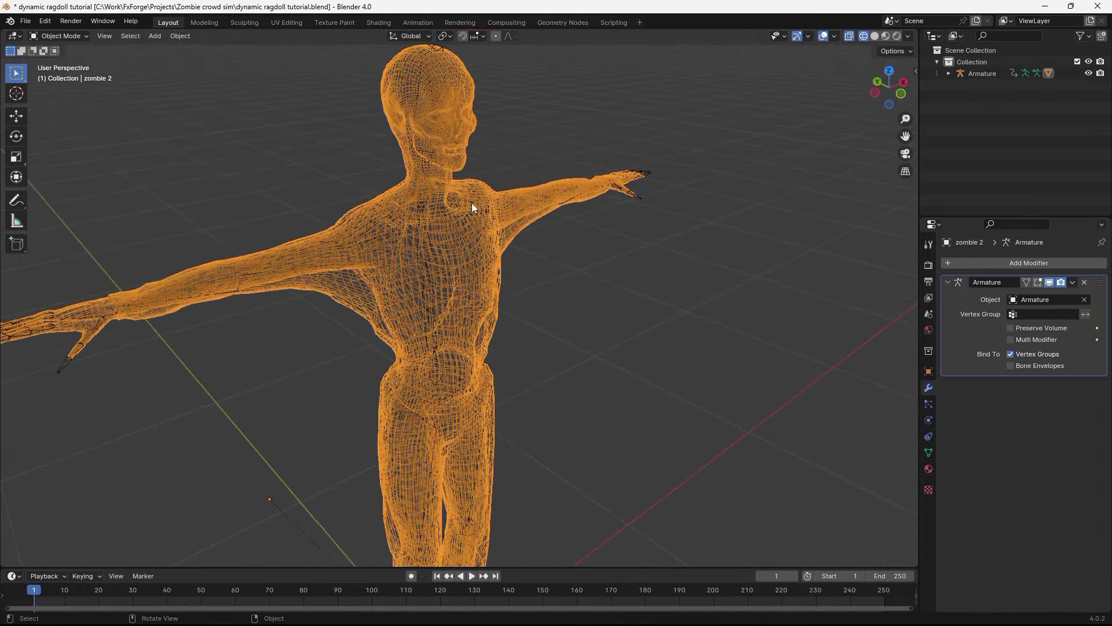
key("KP_1")
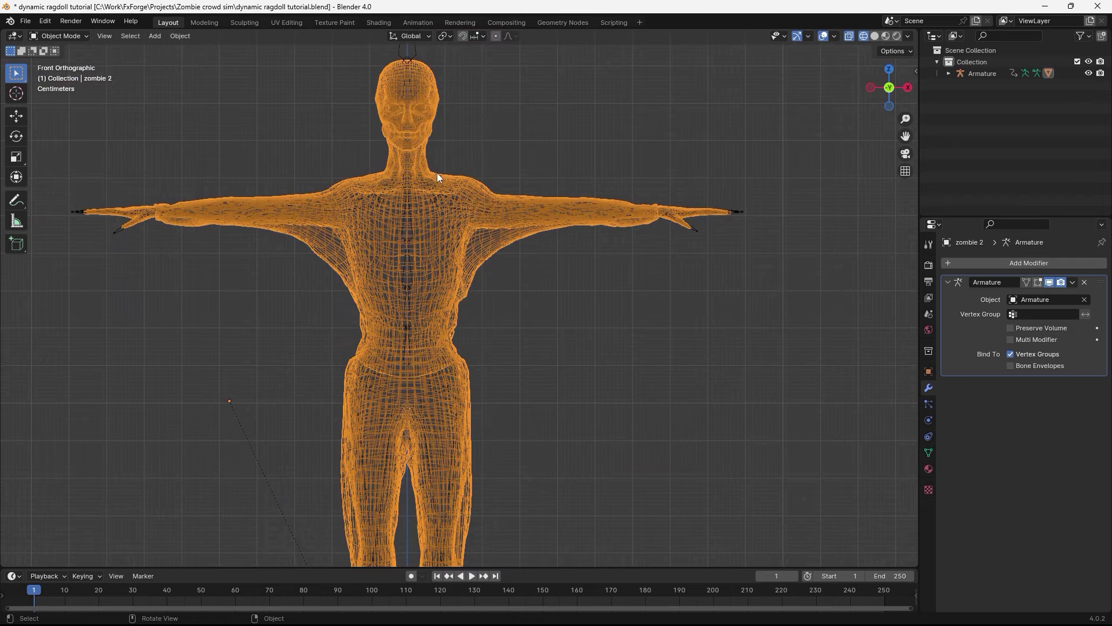
Select the armature in solid shading and try rotating it together with the zombie mesh.
left_click(738, 200)
scroll(553, 277, "up", 6)
mouse_move(575, 259)
middle_mouse_down()
mouse_move(437, 205)
mouse_move(492, 296)
mouse_move(485, 307)
middle_mouse_up()
scroll(466, 200, "down", 4)
scroll(489, 296, "up", 6)
key("z")
left_click(655, 298)
scroll(565, 288, "down", 4)
key("r")
key("Escape")
scroll(487, 256, "up", 5)
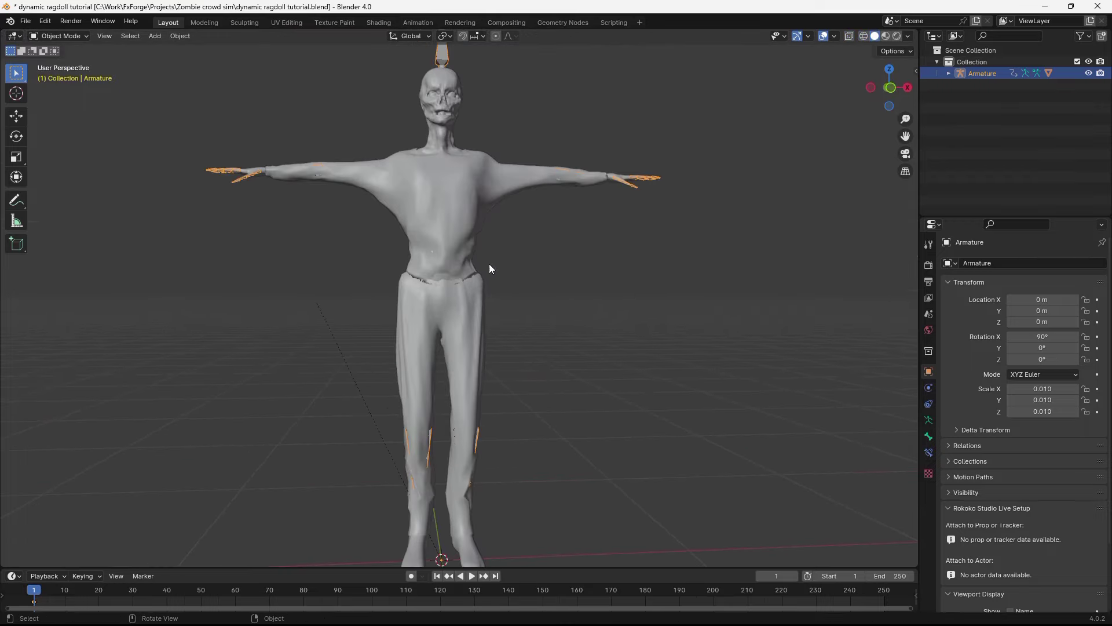
Select the zombie mesh together with the armature and set their origins to the 3D cursor.
left_click(457, 244)
middle_click_drag(457, 244, 479, 207)
scroll(535, 232, "up", 1)
left_click(497, 507)
left_click(495, 241, "shift")
scroll(496, 300, "down", 2)
scroll(488, 267, "up", 1)
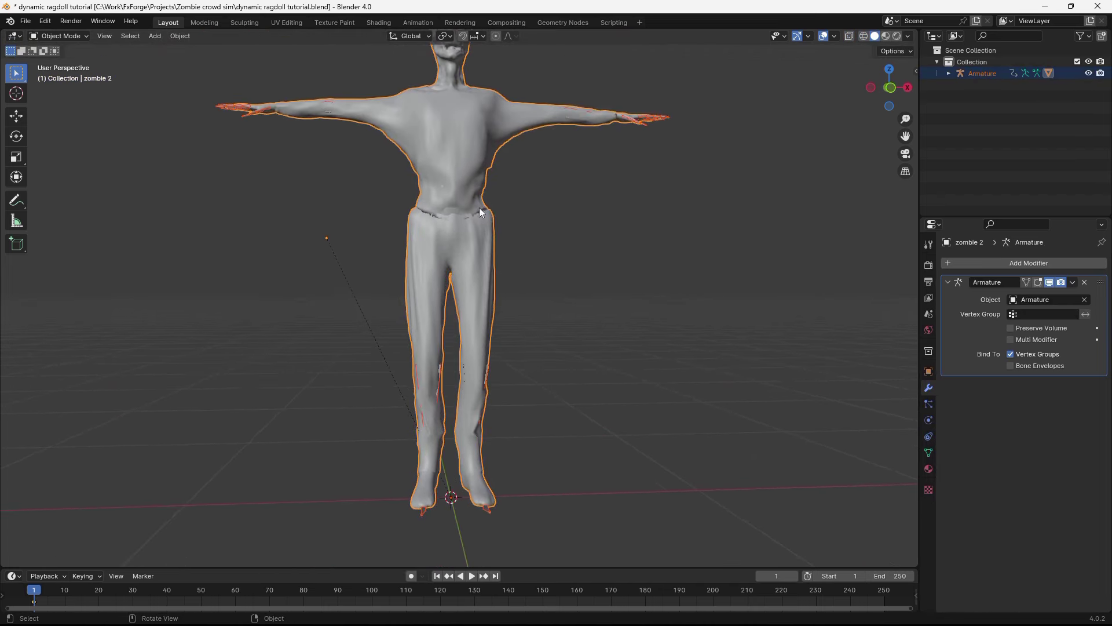
left_click(185, 38)
mouse_move(208, 64)
left_click(351, 86)
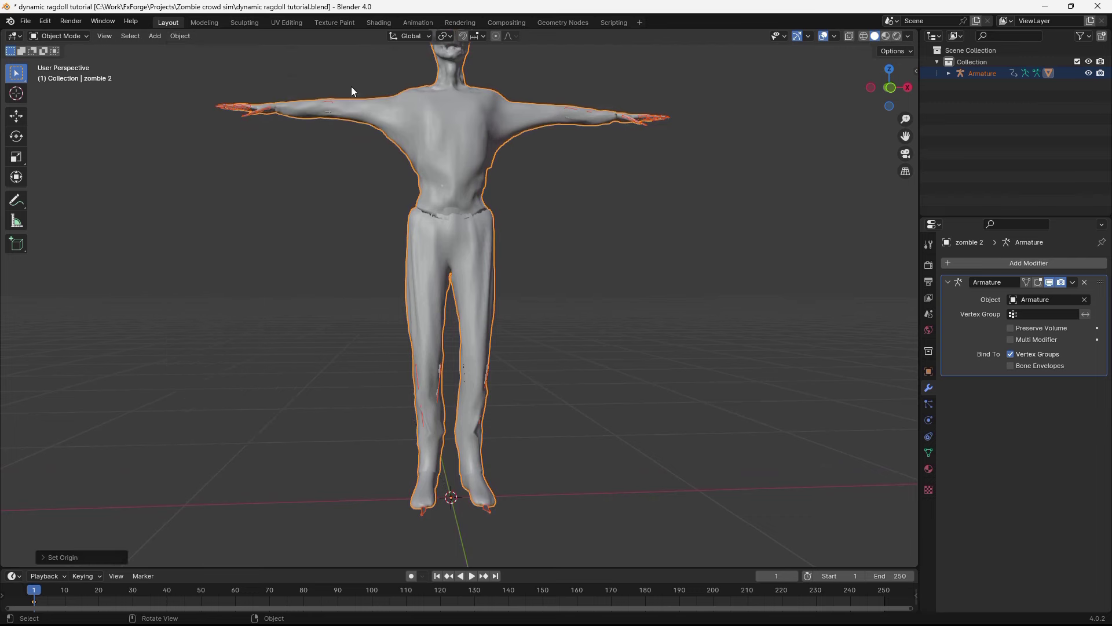
Try rotating the zombie mesh around its new origin.
scroll(551, 256, "down", 2)
key("r")
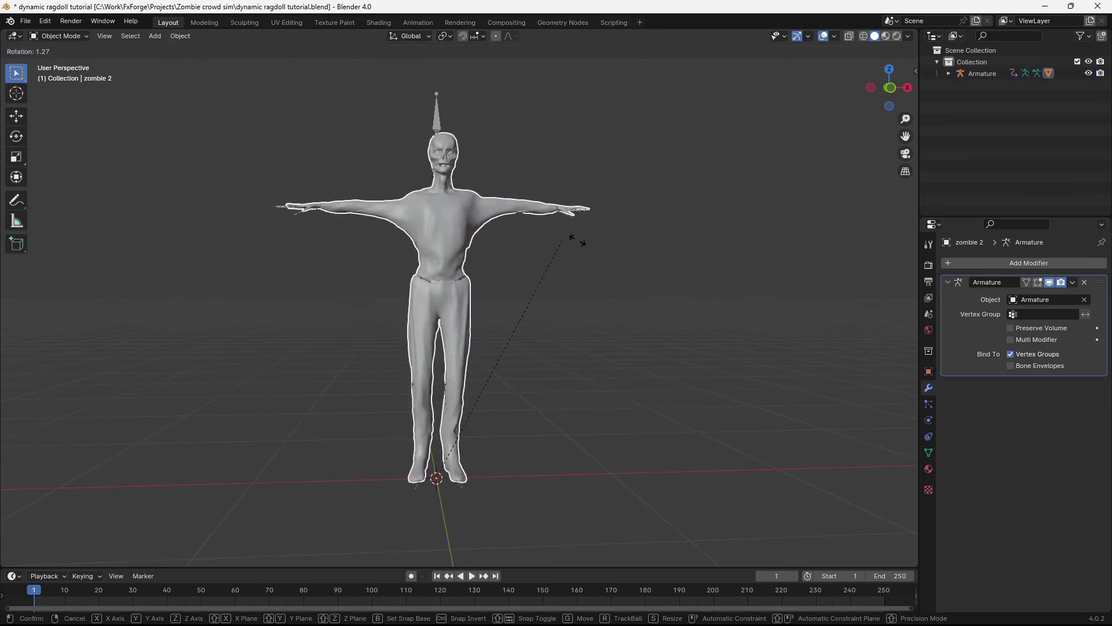
left_click(533, 202)
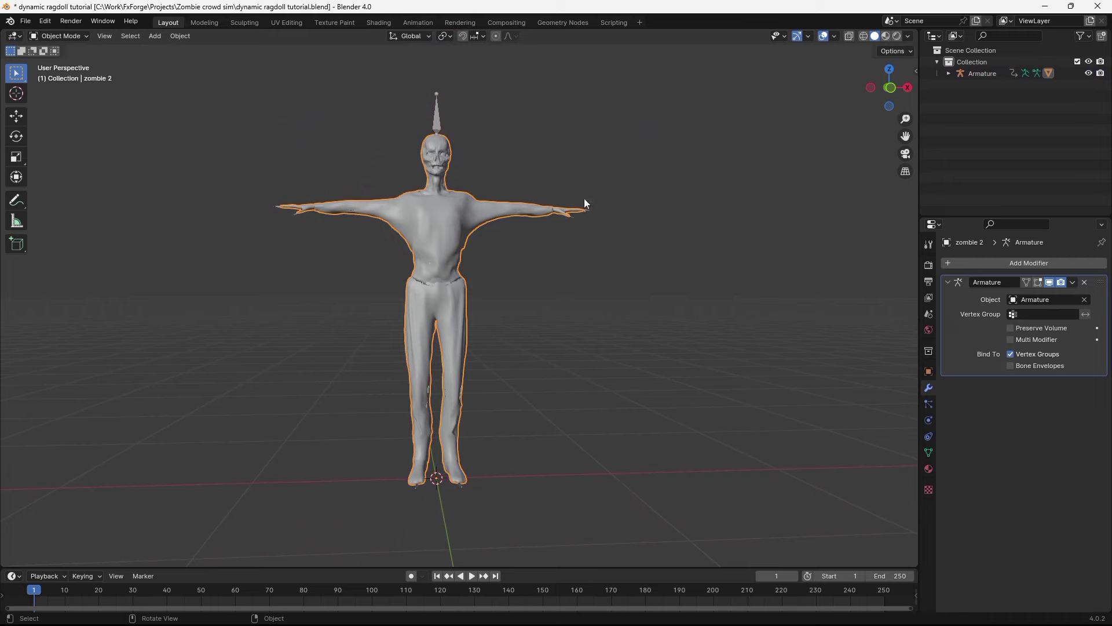
Select the armature, enter Pose Mode and select all of its bones.
left_click(437, 116)
middle_click_drag(491, 162, 520, 226, "shift")
scroll(520, 226, "up", 2)
key("ctrl+Tab")
scroll(519, 230, "down", 1)
key("a")
middle_click_drag(495, 314, 489, 252, "shift")
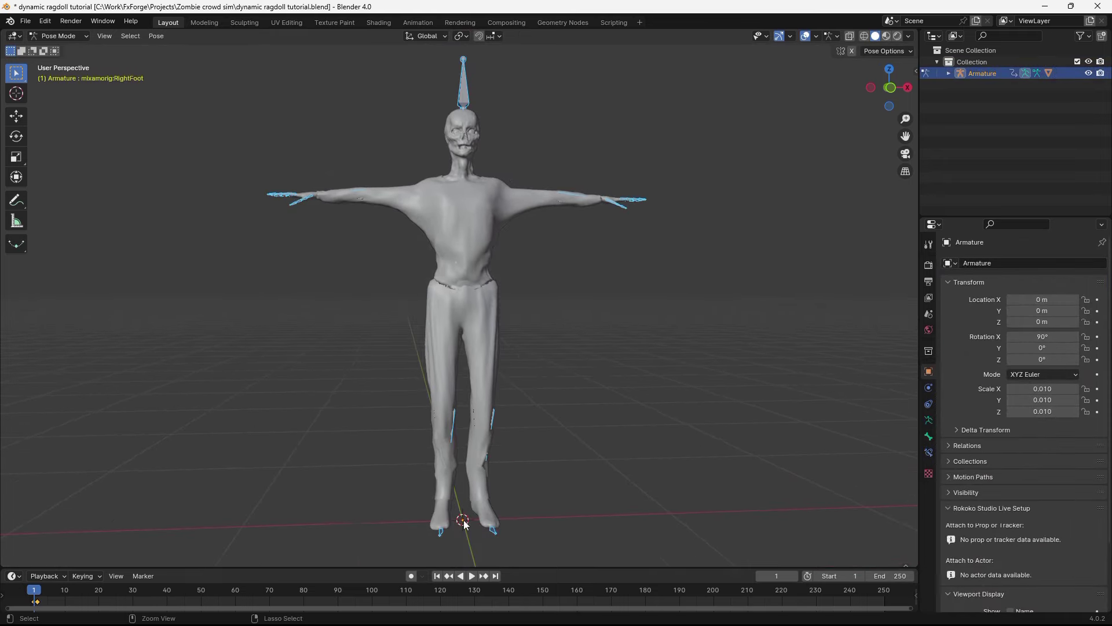
Clear all transforms of the selected bones and view the character in front wireframe.
left_click(156, 35)
mouse_move(180, 60)
left_click(324, 60)
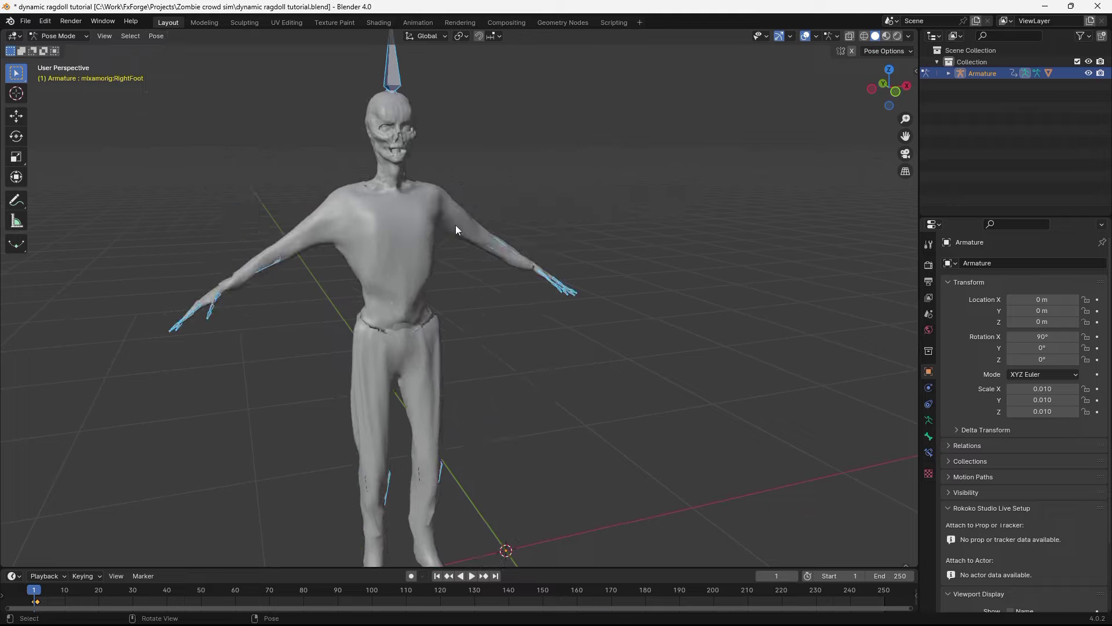
scroll(554, 273, "down", 3)
middle_click_drag(455, 224, 429, 255)
scroll(542, 234, "up", 2)
key("shift+z")
key("KP_1")
Try rotating the left arm bone to test how the mesh deforms, in wireframe and solid shading.
left_click(465, 176)
scroll(578, 223, "up", 5)
key("r")
right_click(597, 205)
scroll(521, 249, "down", 3)
middle_click_drag(513, 243, 508, 324, "shift")
key("r")
right_click(547, 261)
key("z")
mouse_move(463, 243)
middle_mouse_down()
mouse_move(561, 270)
mouse_move(454, 277)
middle_mouse_up()
scroll(560, 270, "up", 2)
scroll(561, 270, "down", 4)
scroll(454, 276, "up", 4)
middle_click_drag(544, 230, 486, 232)
key("r")
right_click(560, 234)
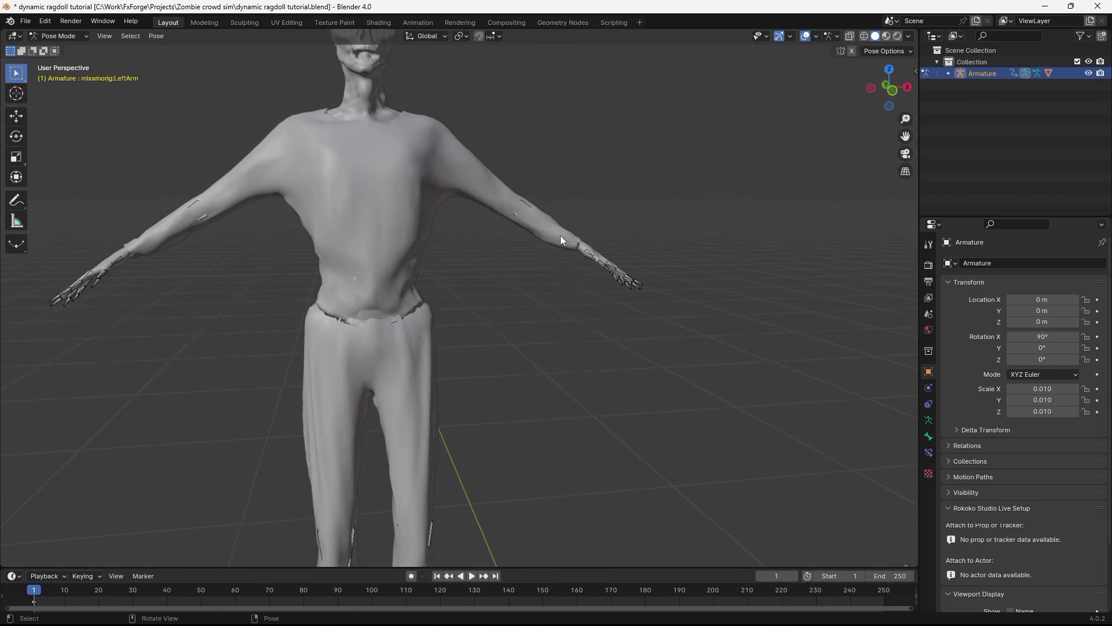
Undo the bone selection and the clearing of the bone transforms.
key("ctrl+z")
key("ctrl+z")
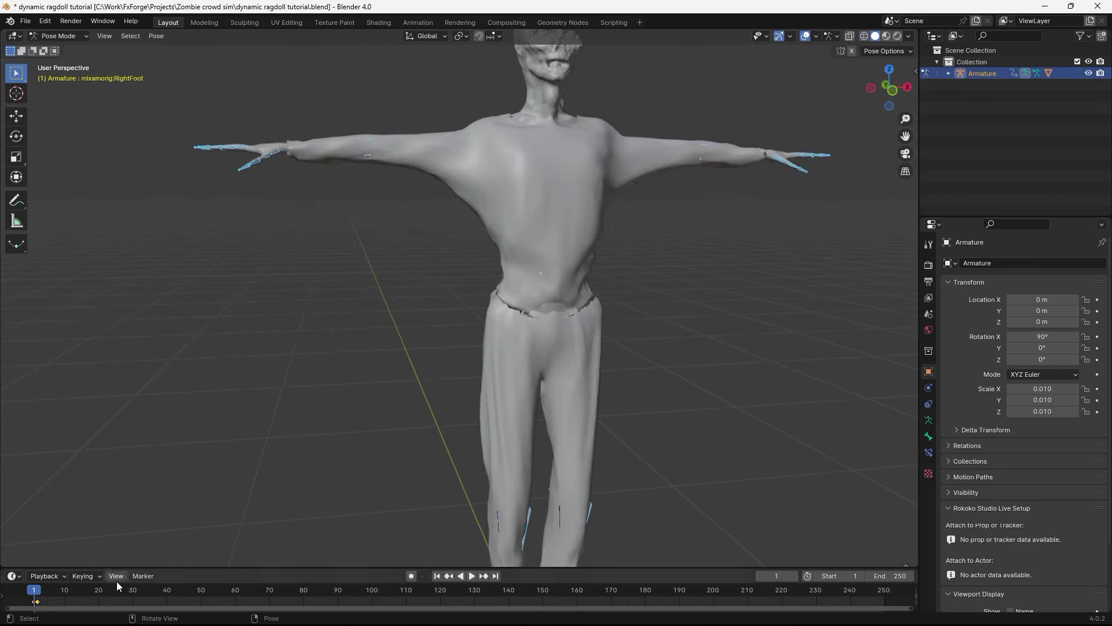
key("KP_1")
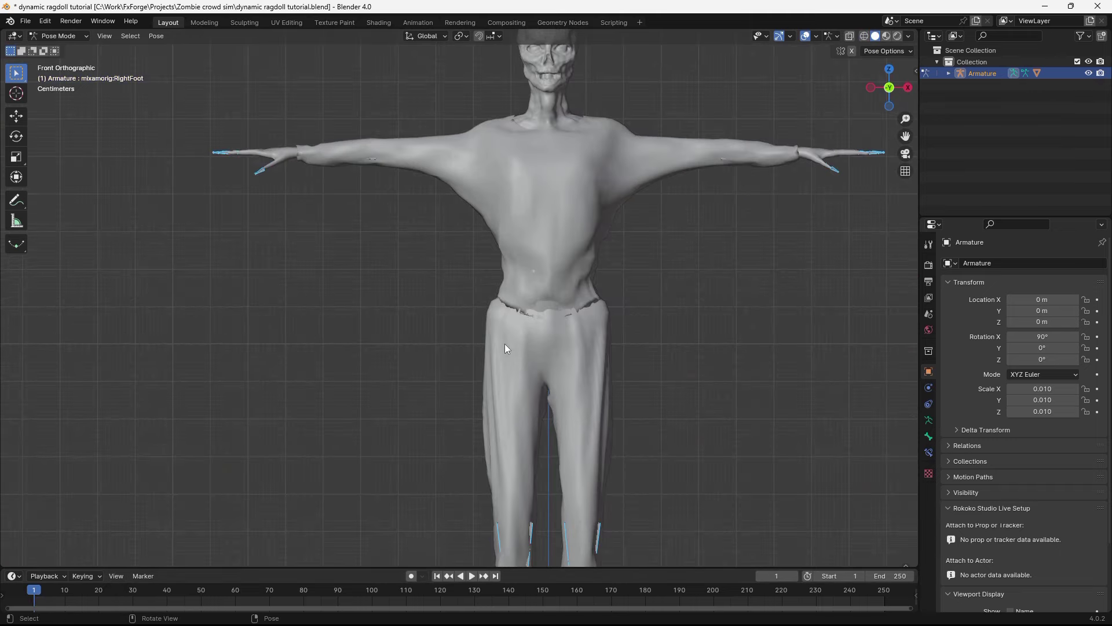
Try applying the current T-pose of all bones as the armature's rest pose.
scroll(529, 311, "down", 4)
scroll(549, 294, "up", 1)
key("shift+z")
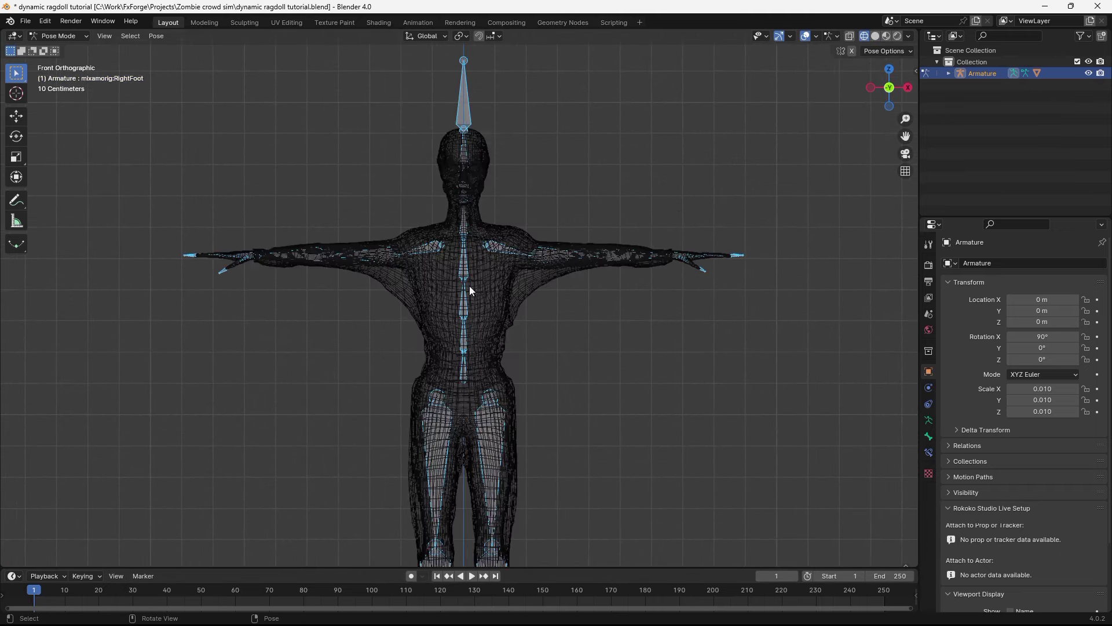
left_click(58, 36)
scroll(449, 200, "up", 3)
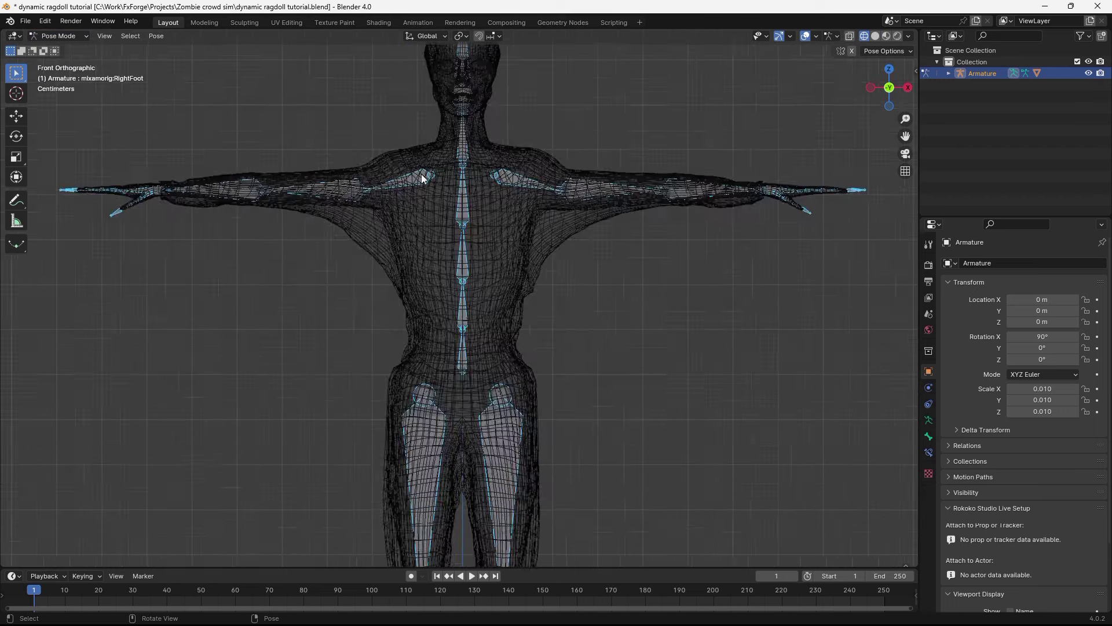
left_click(156, 38)
mouse_move(173, 73)
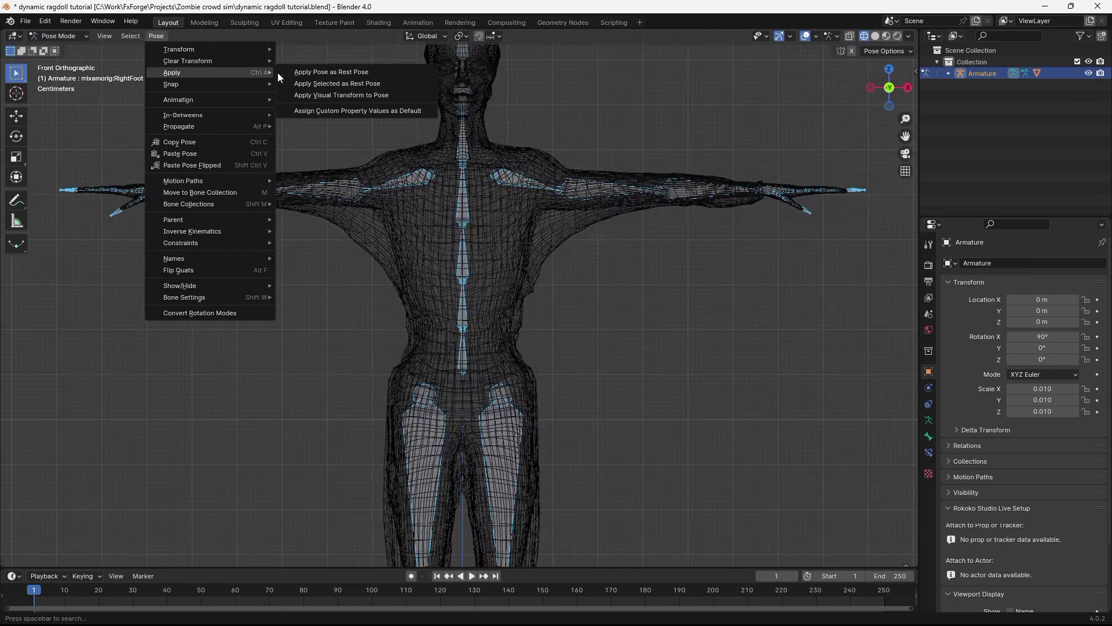
left_click(341, 72)
scroll(476, 257, "down", 3)
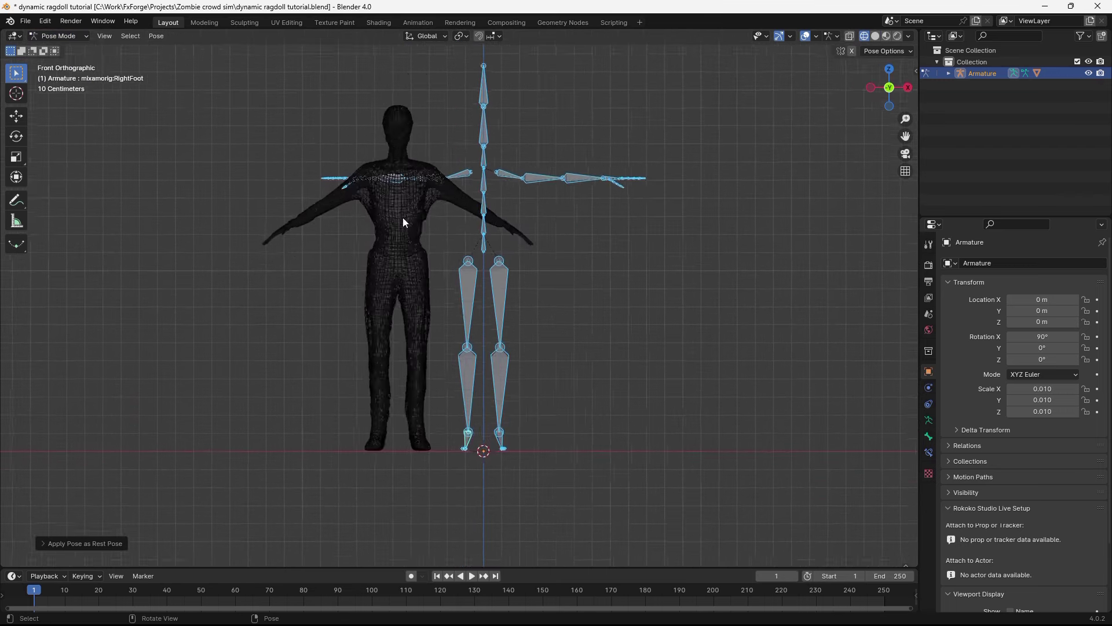
scroll(544, 221, "up", 3)
key("ctrl+z")
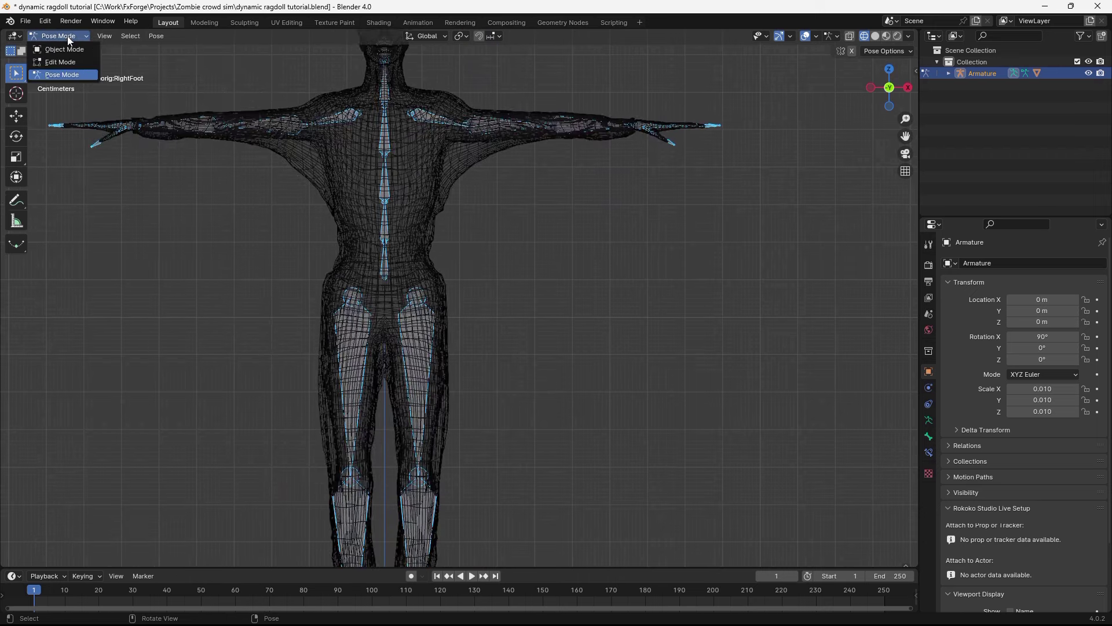
Return to Object Mode, select the zombie mesh and duplicate its Armature modifier.
left_click(65, 49)
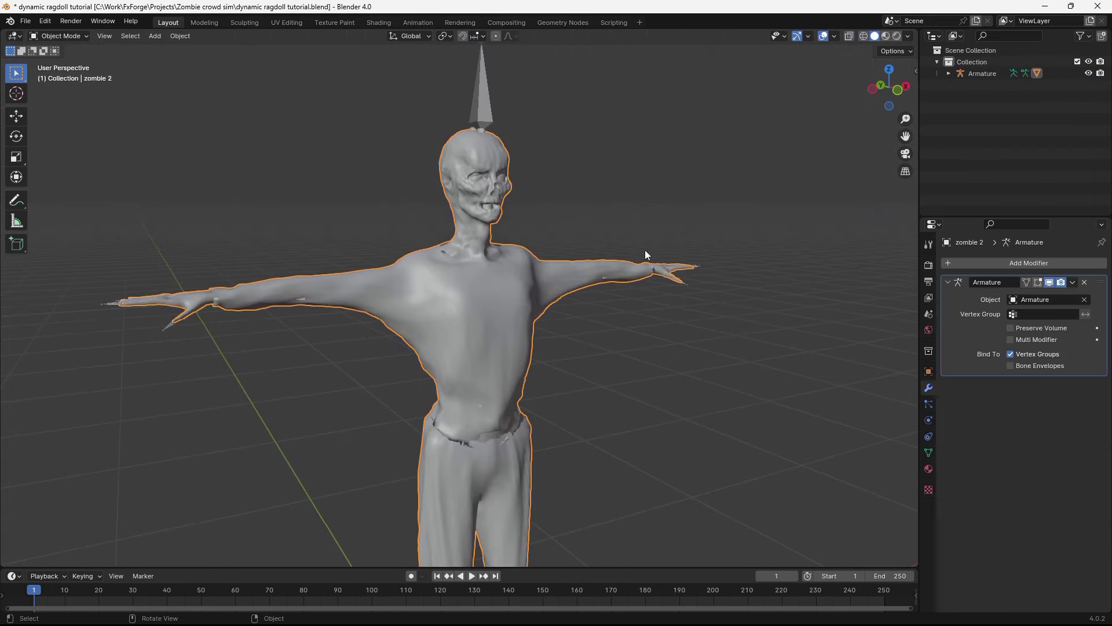
middle_click_drag(644, 253, 706, 236)
scroll(706, 232, "up", 3)
left_click(1072, 282)
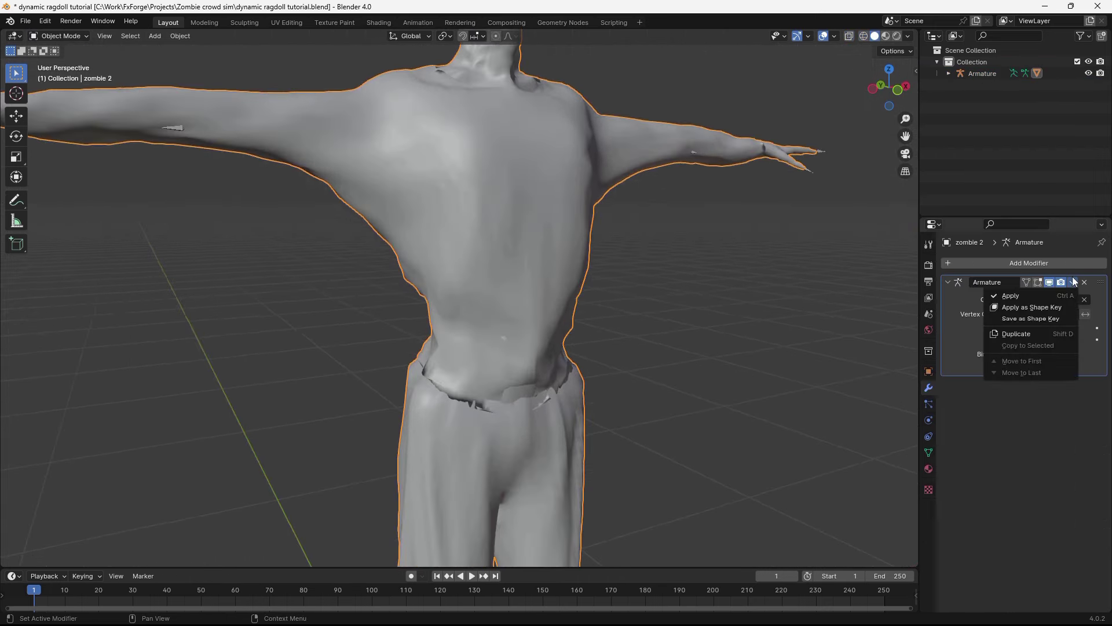
left_click(1019, 335)
scroll(681, 249, "down", 4)
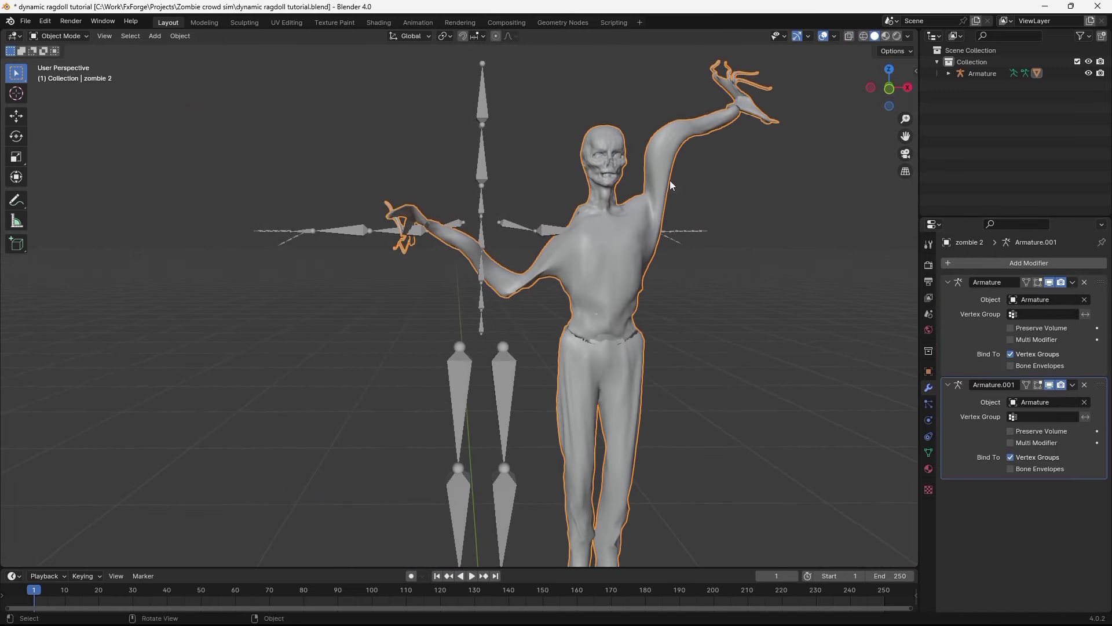
Apply the original Armature modifier on the zombie mesh, keeping the duplicate Armature.001.
scroll(667, 180, "up", 1)
key("ctrl+a")
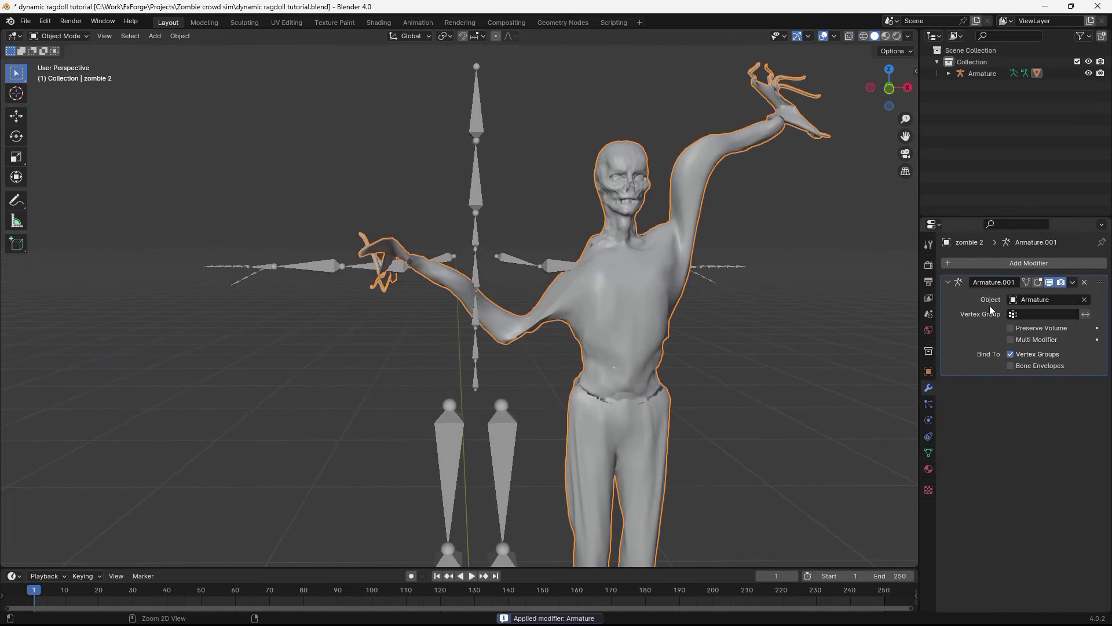
middle_click_drag(812, 290, 837, 261, "shift")
Select the armature, apply its pose as the rest pose in Pose Mode and return to Object Mode.
left_click(498, 165)
middle_click_drag(589, 200, 237, 108)
left_click(160, 40)
mouse_move(197, 72)
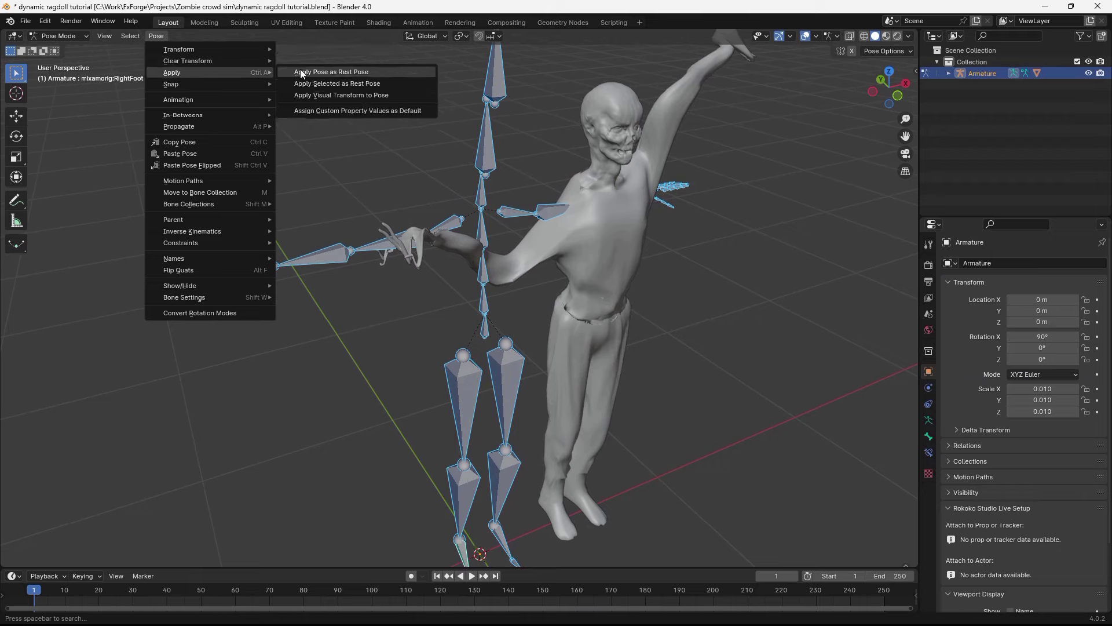
left_click(301, 72)
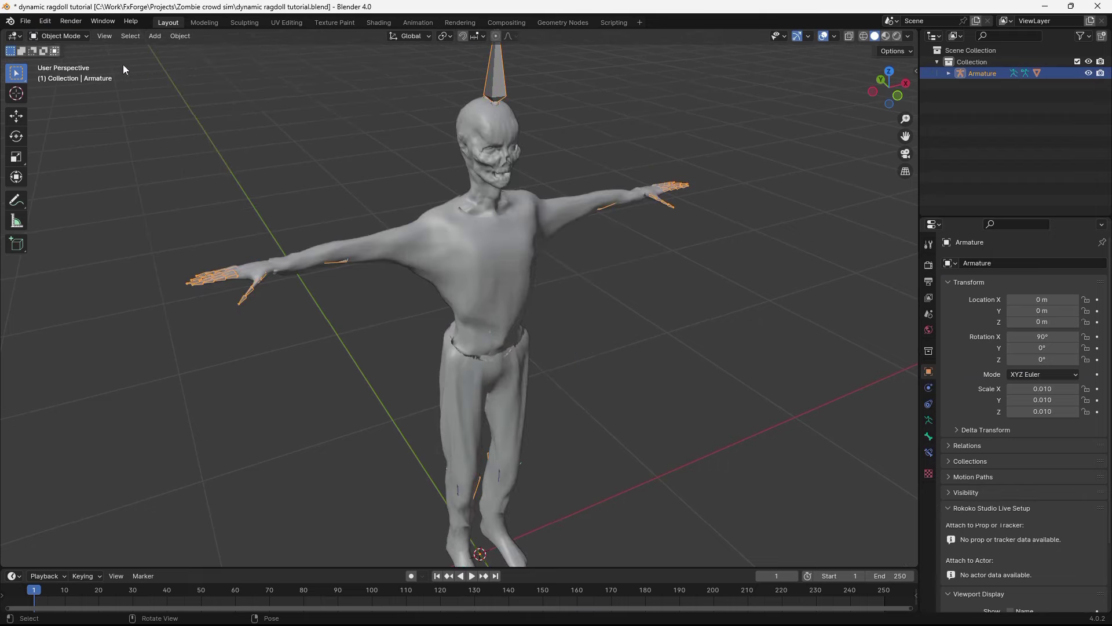
Examine the T-posed zombie mesh against its bones in wireframe from front and perspective views.
middle_click_drag(457, 217, 513, 221)
scroll(513, 222, "up", 5)
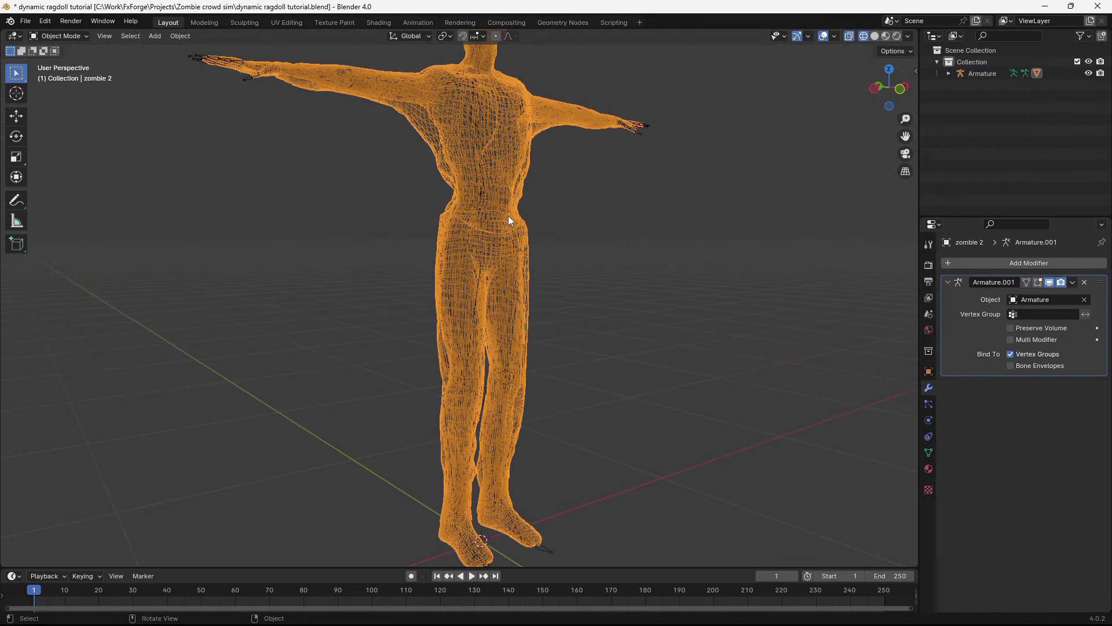
key("KP_1")
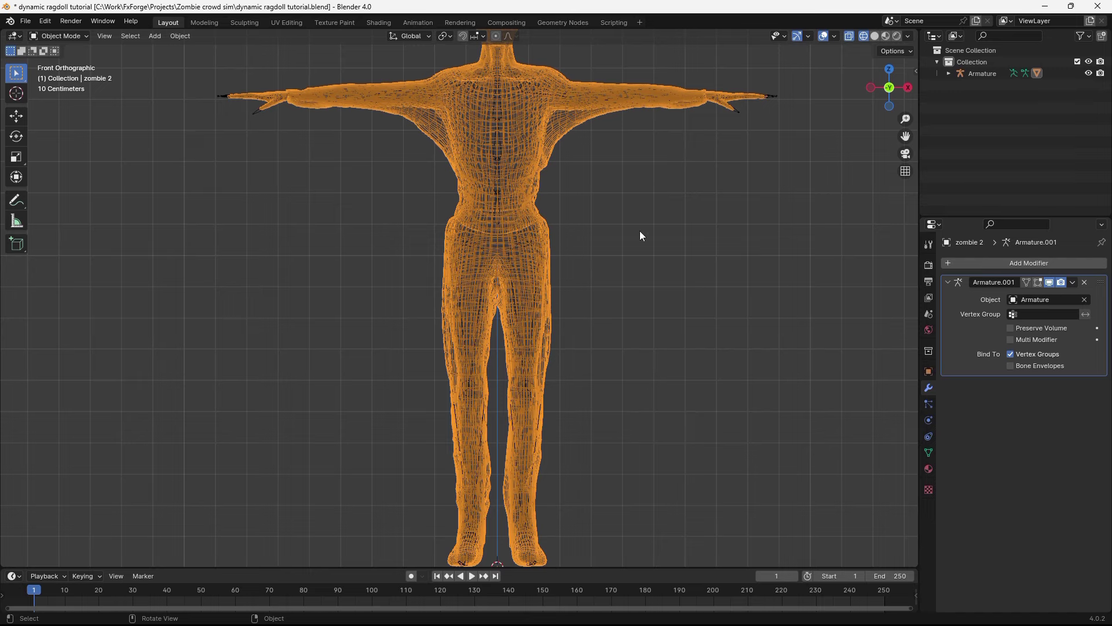
scroll(613, 280, "up", 1)
middle_click_drag(592, 285, 527, 291, "shift")
middle_click_drag(495, 136, 513, 229, "shift")
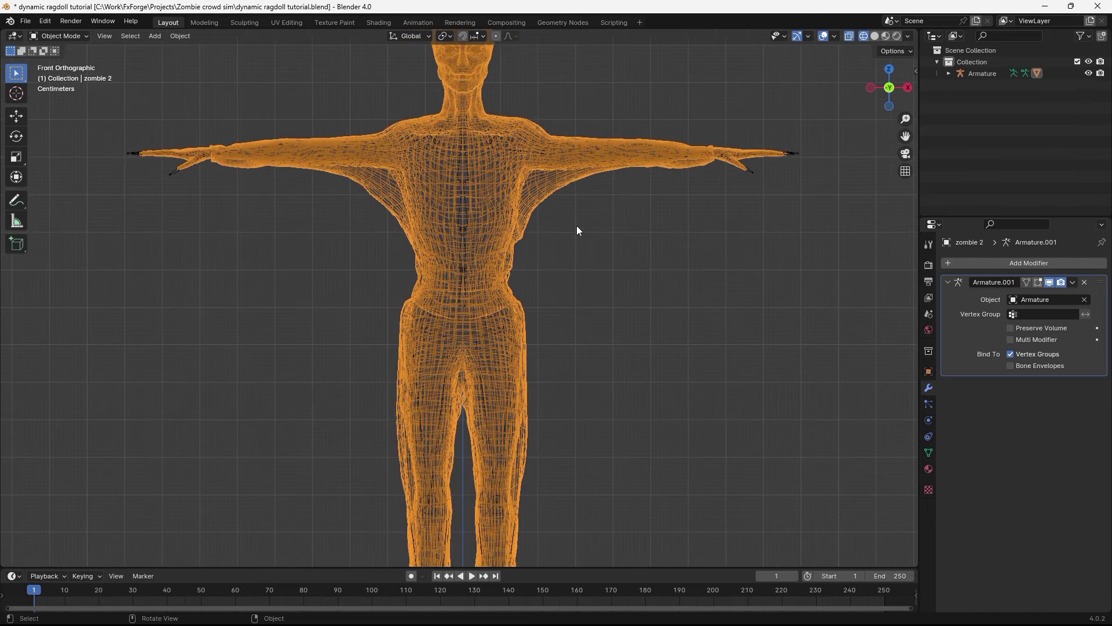
scroll(579, 225, "down", 1)
middle_click_drag(511, 131, 487, 201, "shift")
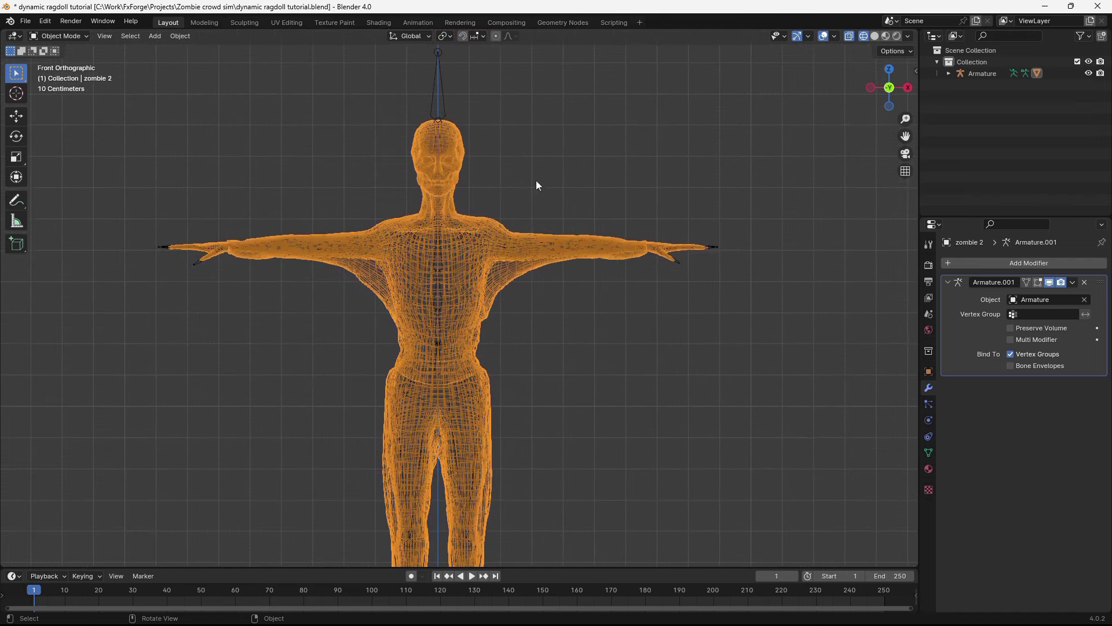
middle_click_drag(488, 297, 523, 276)
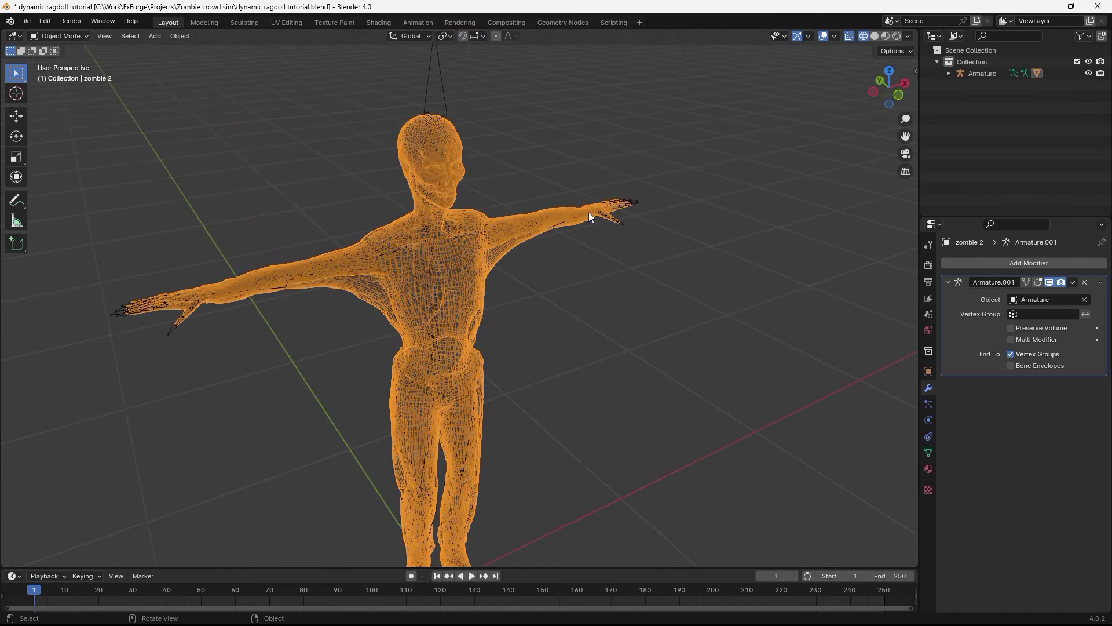
middle_click_drag(568, 214, 532, 223)
scroll(533, 223, "up", 3)
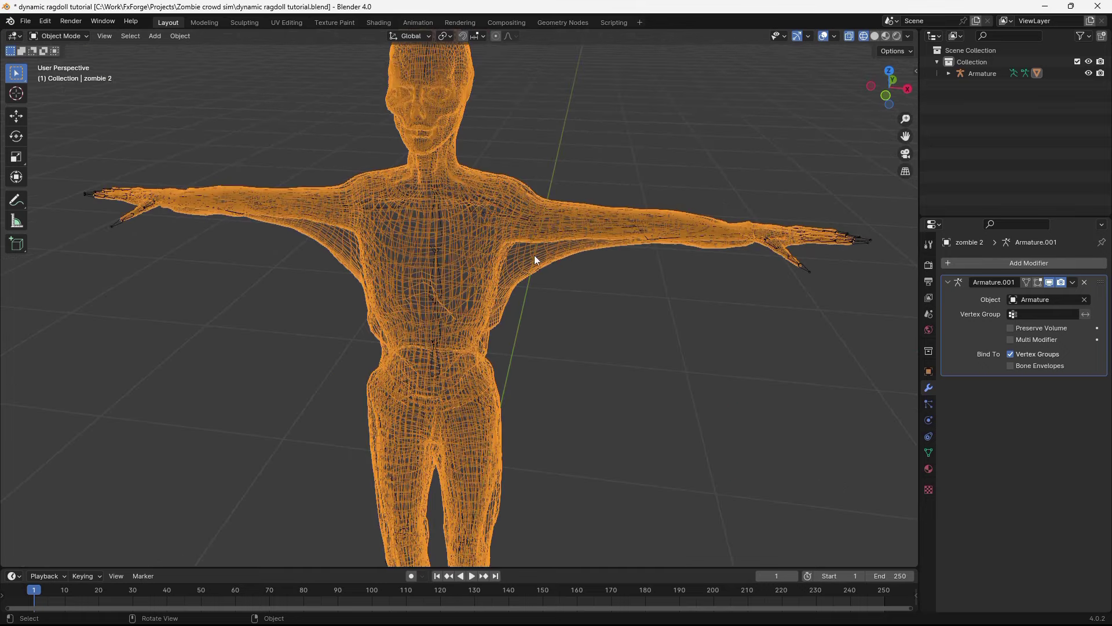
Deselect everything and add a cube mesh in the front view.
key("KP_1")
key("alt+a")
key("shift+a")
mouse_move(582, 240)
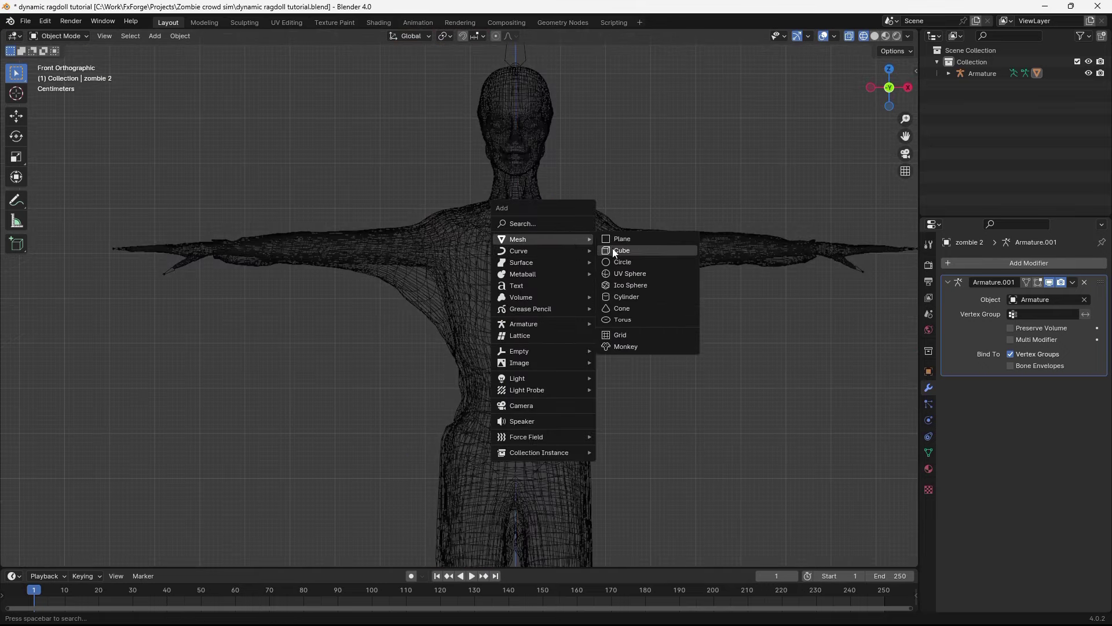
left_click(613, 248)
Delete the newly added cube and return to the front view of the zombie.
scroll(613, 248, "down", 5)
key("s")
left_click(448, 244)
scroll(448, 244, "up", 3)
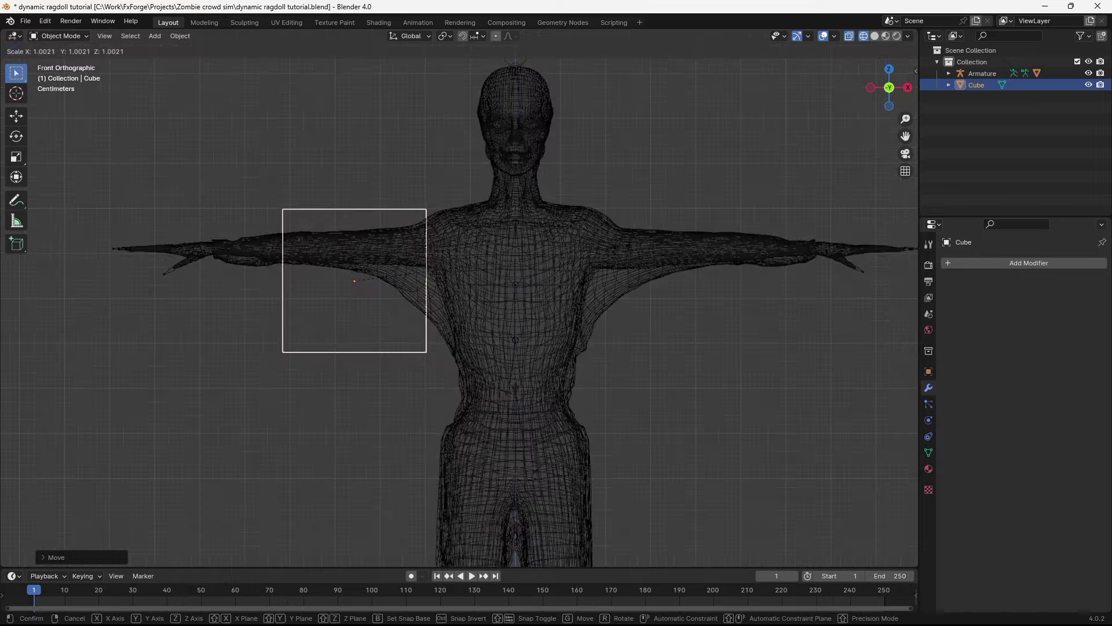
key("s")
key("x")
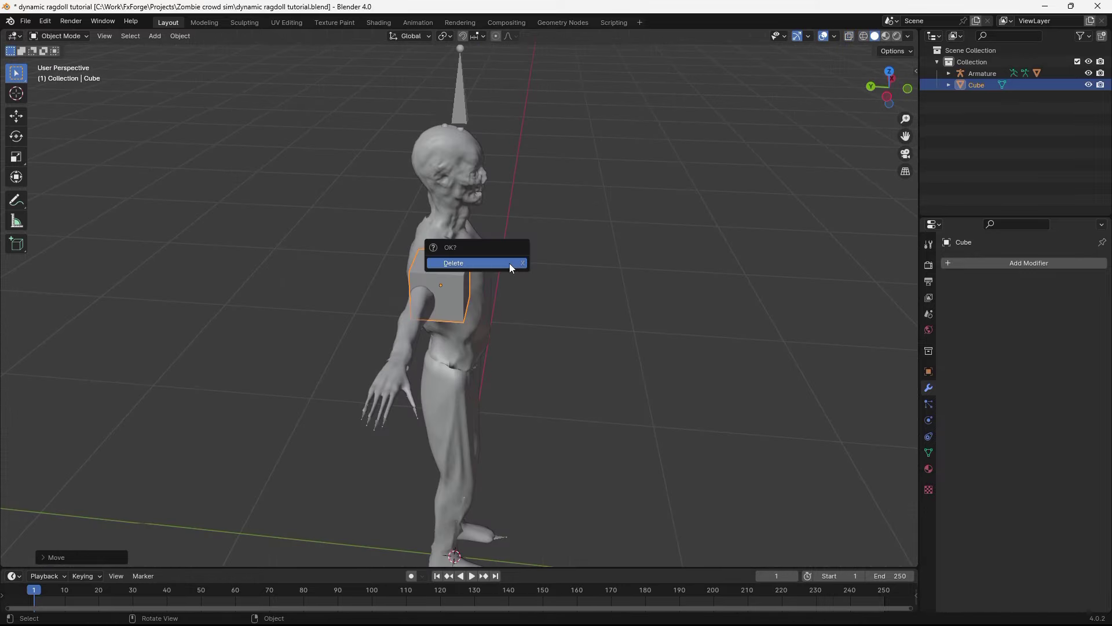
left_click(510, 263)
key("KP_1")
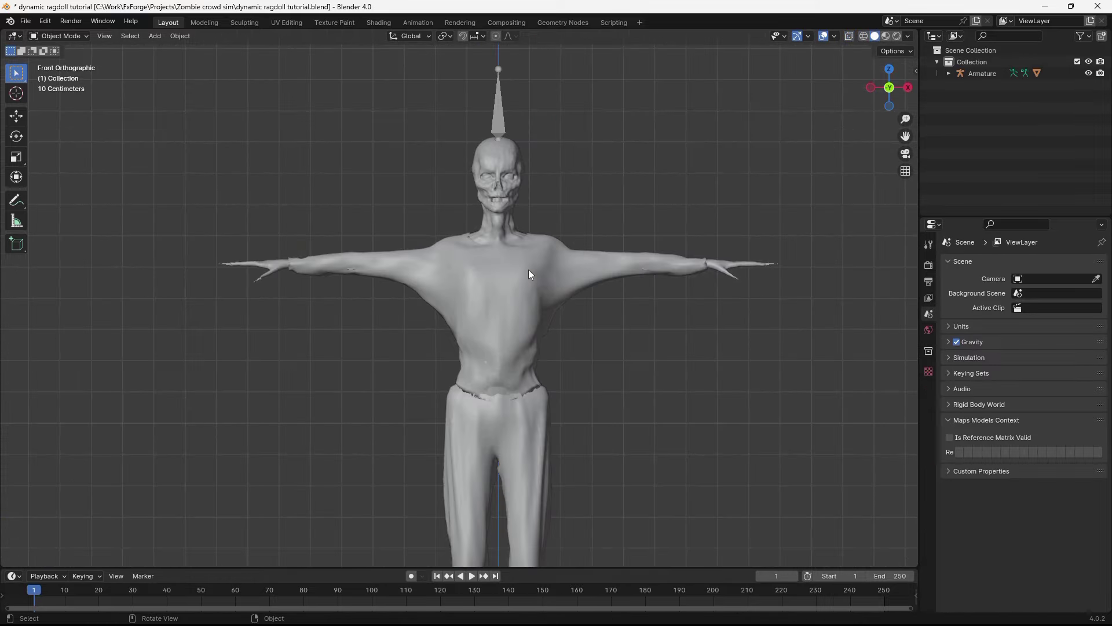
Duplicate the zombie mesh in place and apply the Armature.001 modifier on the copy.
left_click(549, 272)
scroll(534, 300, "up", 2)
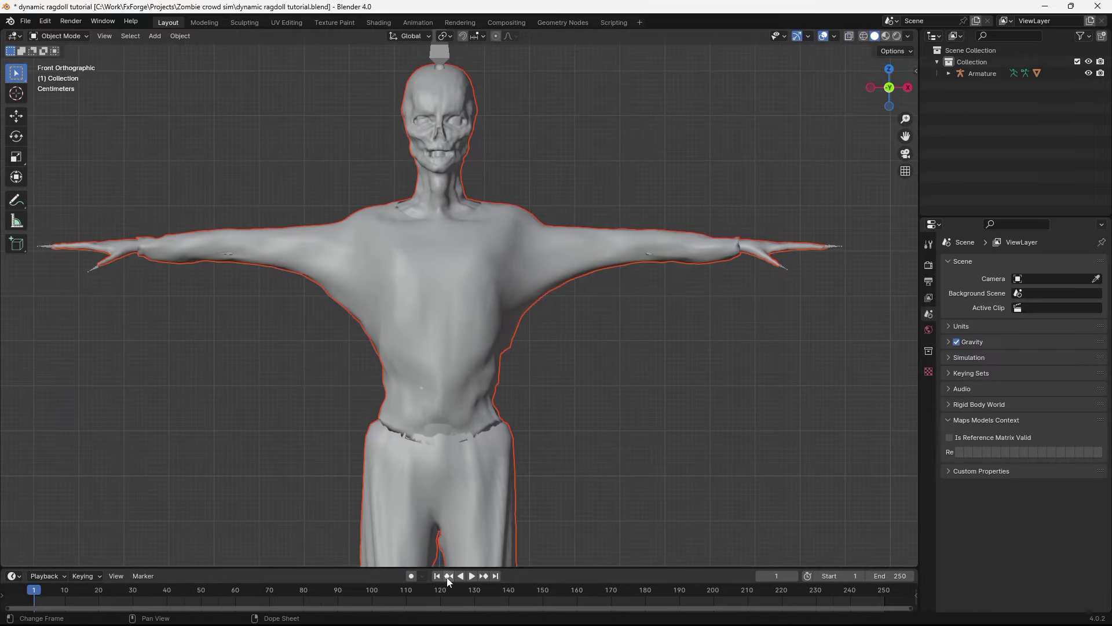
left_click(484, 338)
middle_click_drag(484, 339, 588, 253)
key("g")
right_click(660, 298)
middle_click_drag(634, 318, 604, 268)
key("shift+d")
right_click(963, 304)
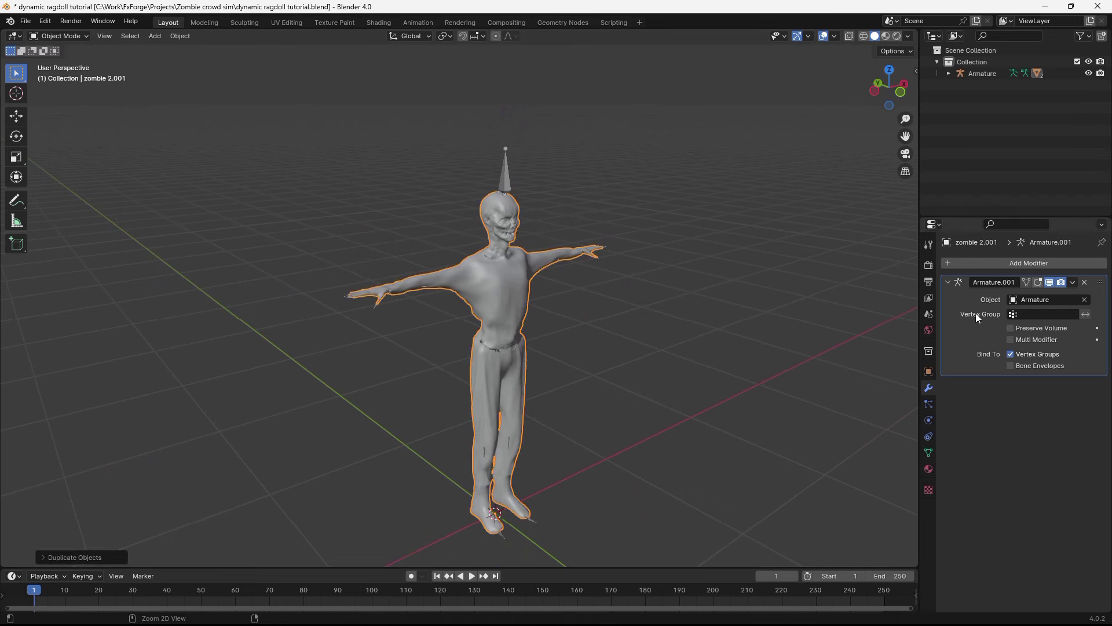
key("ctrl+a")
Hide every object except the duplicated zombie mesh and enter Edit Mode on it.
middle_click_drag(763, 317, 692, 293)
key("ctrl+i")
key("h")
left_click(510, 316)
scroll(626, 290, "up", 5)
middle_click_drag(627, 290, 681, 304)
key("Tab")
Save the file, delete the clothing geometry from the duplicate so only the bare body remains, and leave Edit Mode.
scroll(566, 289, "down", 4)
middle_click_drag(567, 289, 502, 205)
scroll(526, 285, "up", 5)
left_click(526, 285)
key("ctrl+s")
scroll(526, 284, "down", 3)
key("l")
scroll(524, 188, "up", 2)
scroll(502, 205, "down", 5)
key("x")
left_click(502, 205)
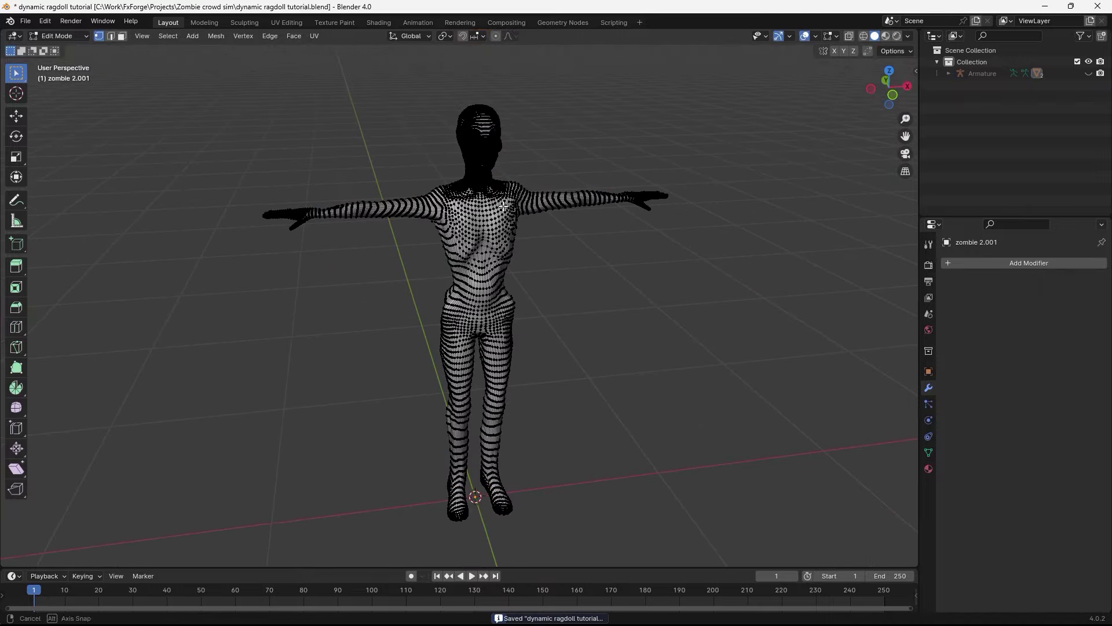
key("Tab")
Add a Voxel Remesh modifier to the body mesh, reduce its voxel size for finer detail, and apply it.
scroll(503, 205, "up", 5)
left_click(964, 263)
type("re")
left_click(925, 288)
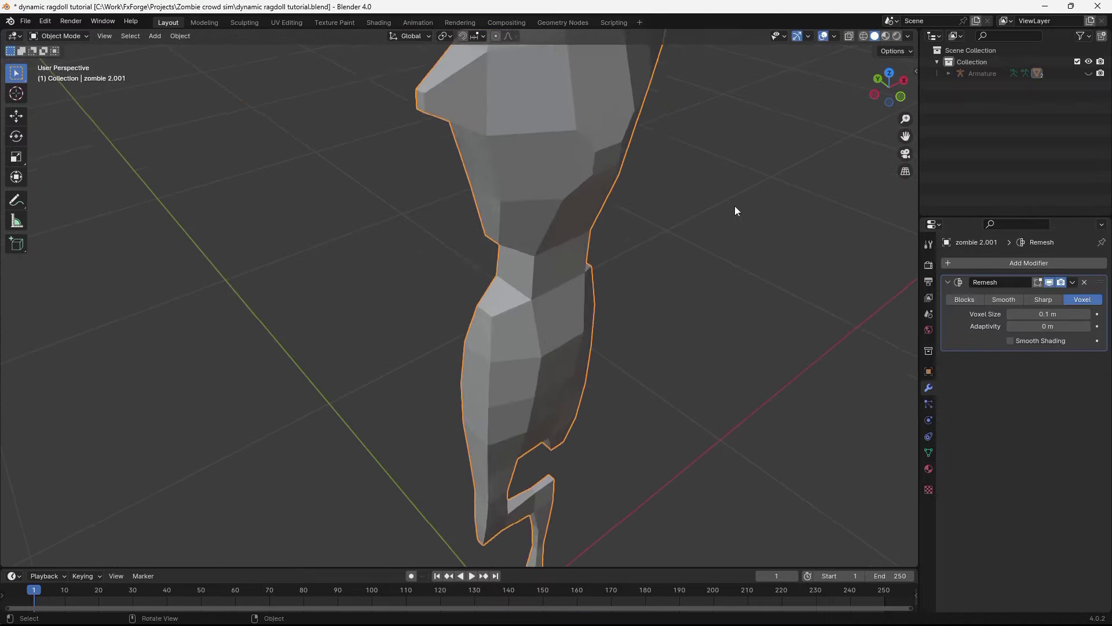
middle_click_drag(640, 188, 621, 278, "shift")
key("z")
left_click(378, 269)
scroll(377, 269, "down", 5)
left_click_drag(1037, 314, 999, 313)
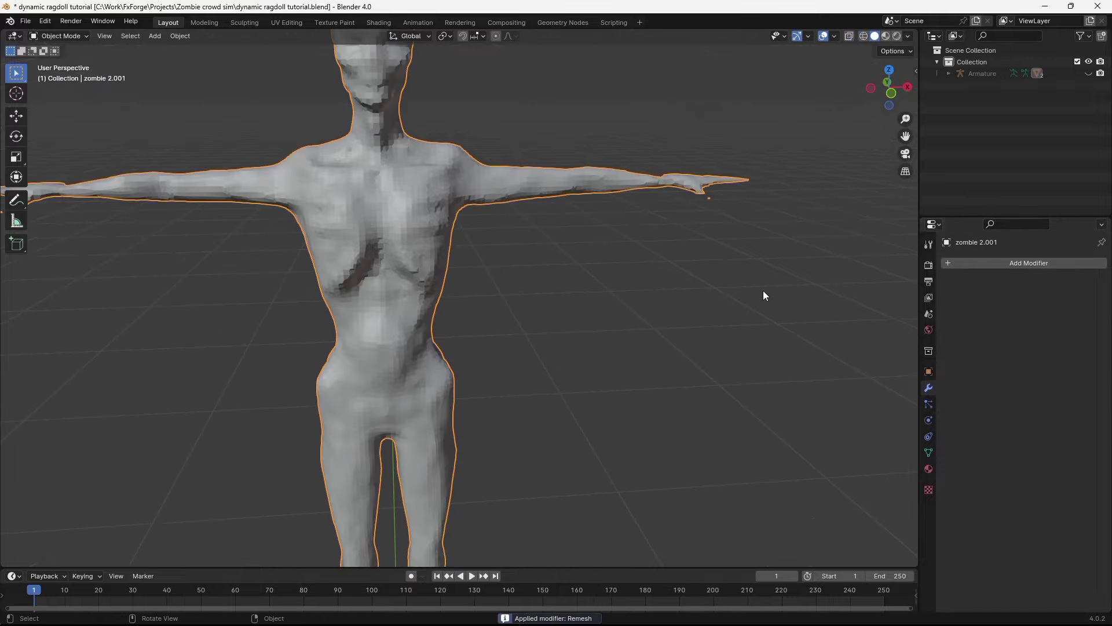
key("ctrl+a")
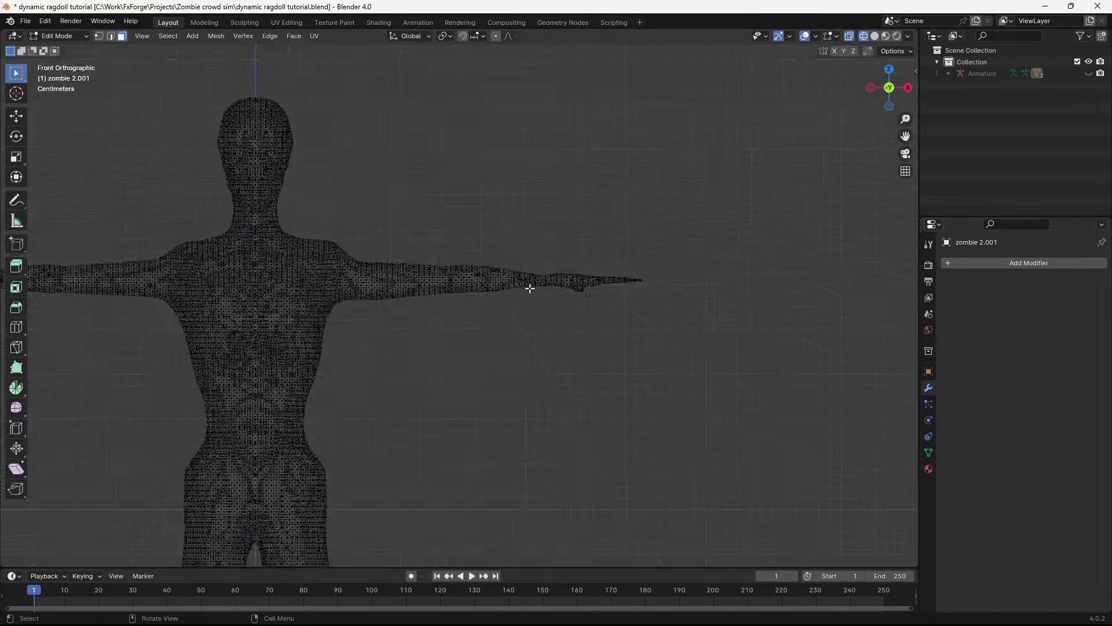
scroll(516, 292, "up", 6)
left_click(779, 291)
scroll(869, 290, "up", 3)
middle_click_drag(877, 290, 641, 287, "shift")
key("alt+a")
scroll(509, 298, "up", 3)
key("c")
left_click(499, 291)
right_click(509, 315)
key("alt+a")
Delete all loose fragments not connected to the main body of the remeshed mesh and return to Object Mode.
scroll(510, 303, "down", 5)
middle_click_drag(532, 275, 750, 286, "shift")
key("shift+z")
scroll(751, 286, "down", 5)
middle_click_drag(153, 250, 423, 280, "shift")
scroll(423, 280, "up", 4)
key("l")
scroll(469, 314, "down", 6)
middle_click_drag(470, 313, 435, 345)
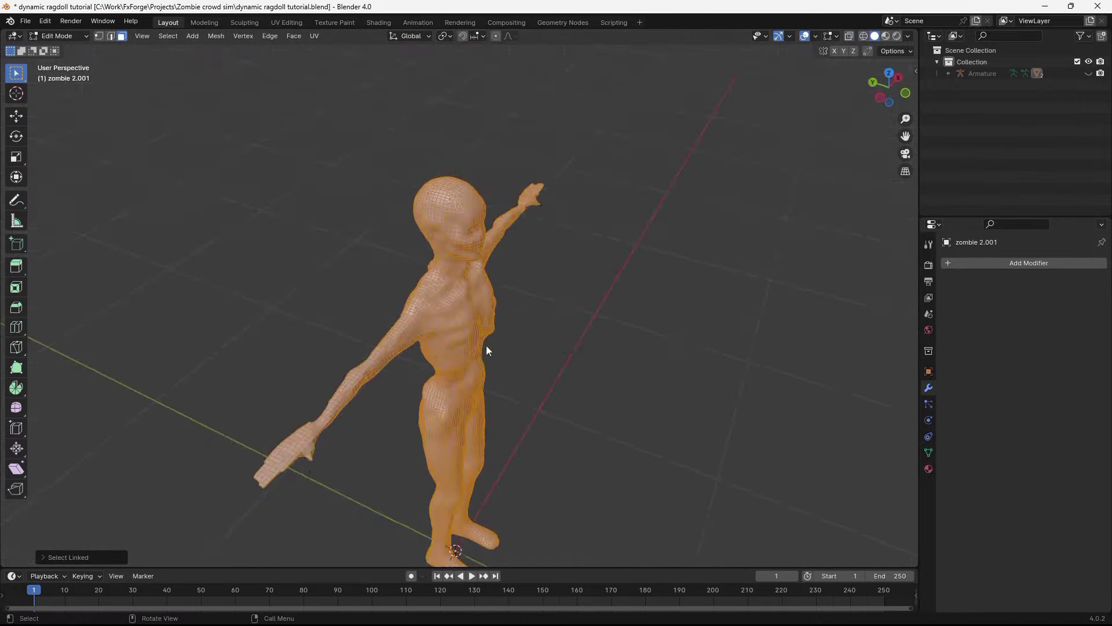
key("shift+z")
scroll(470, 255, "up", 5)
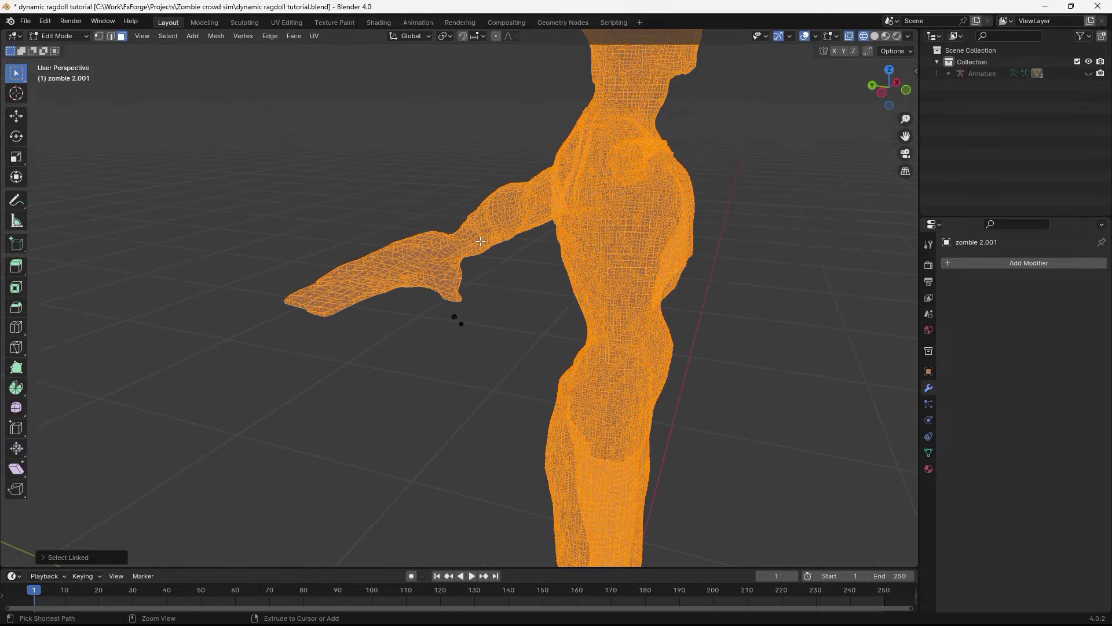
key("ctrl+i")
key("x")
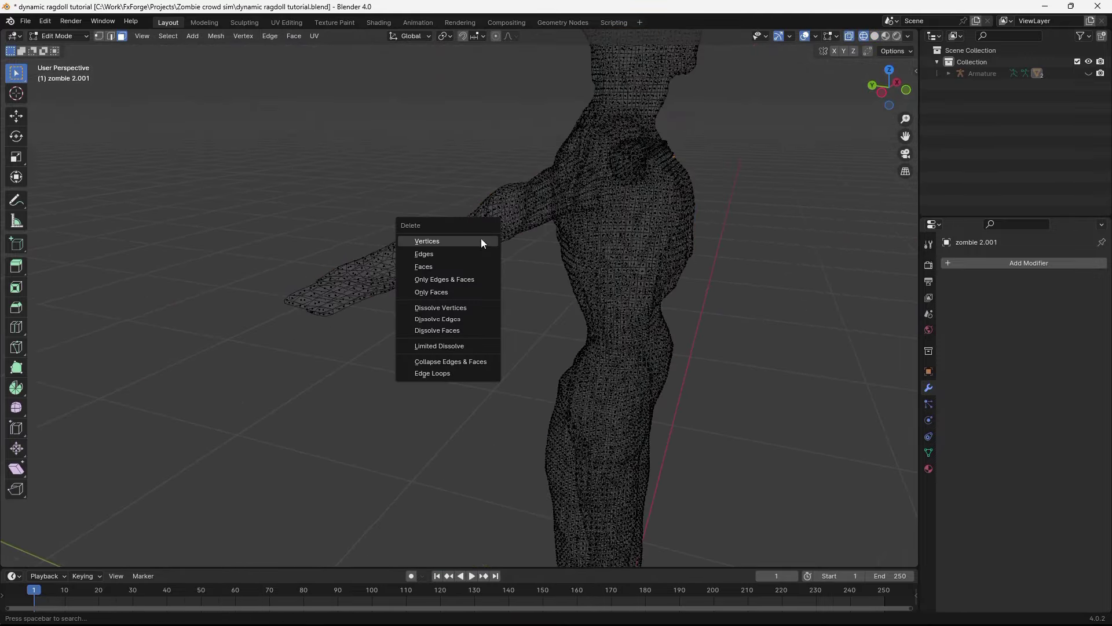
left_click(481, 241)
scroll(481, 241, "down", 4)
key("Tab")
Unhide the armature and examine its arm joints against the remeshed body in the front wireframe view.
key("KP_1")
scroll(533, 229, "up", 3)
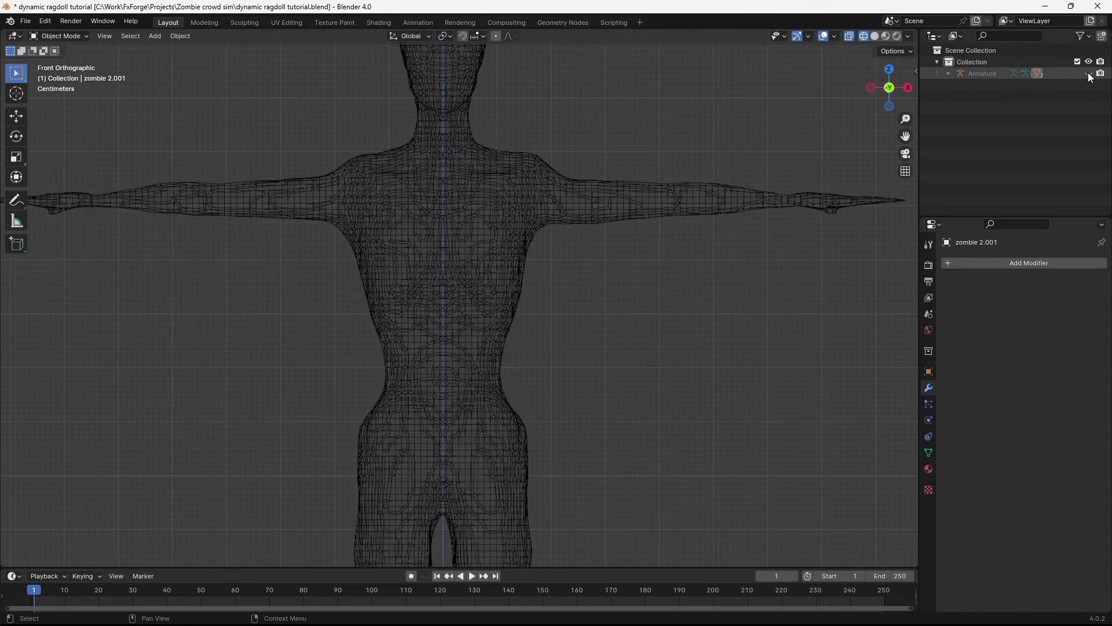
middle_click_drag(704, 202, 506, 288, "shift")
scroll(579, 281, "up", 2)
left_click(662, 277)
scroll(596, 202, "up", 5)
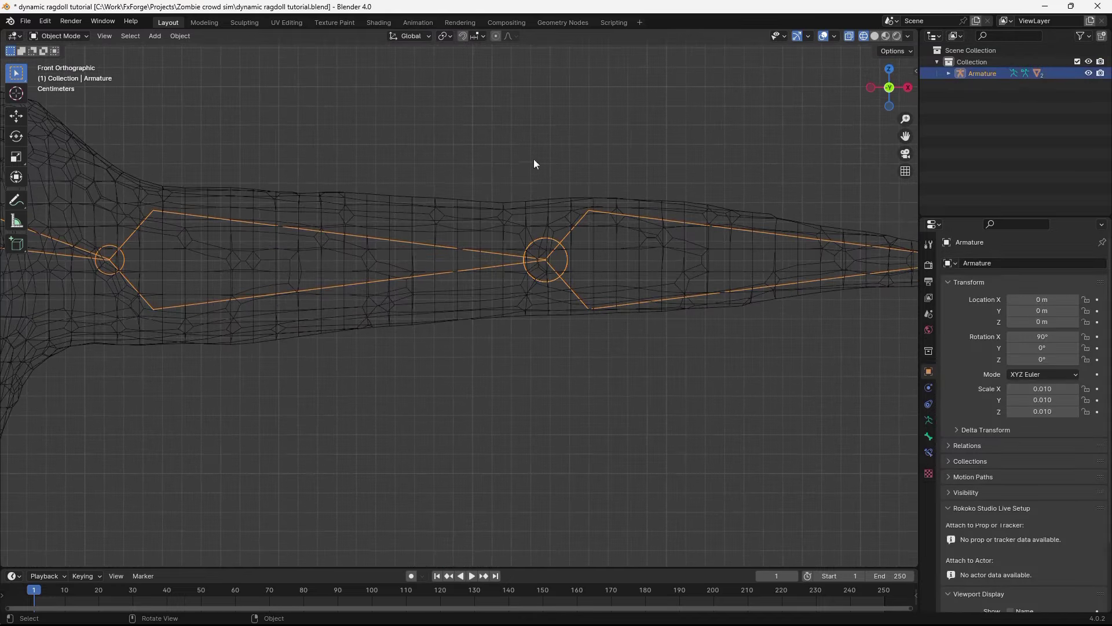
scroll(526, 304, "down", 5)
scroll(530, 280, "up", 5)
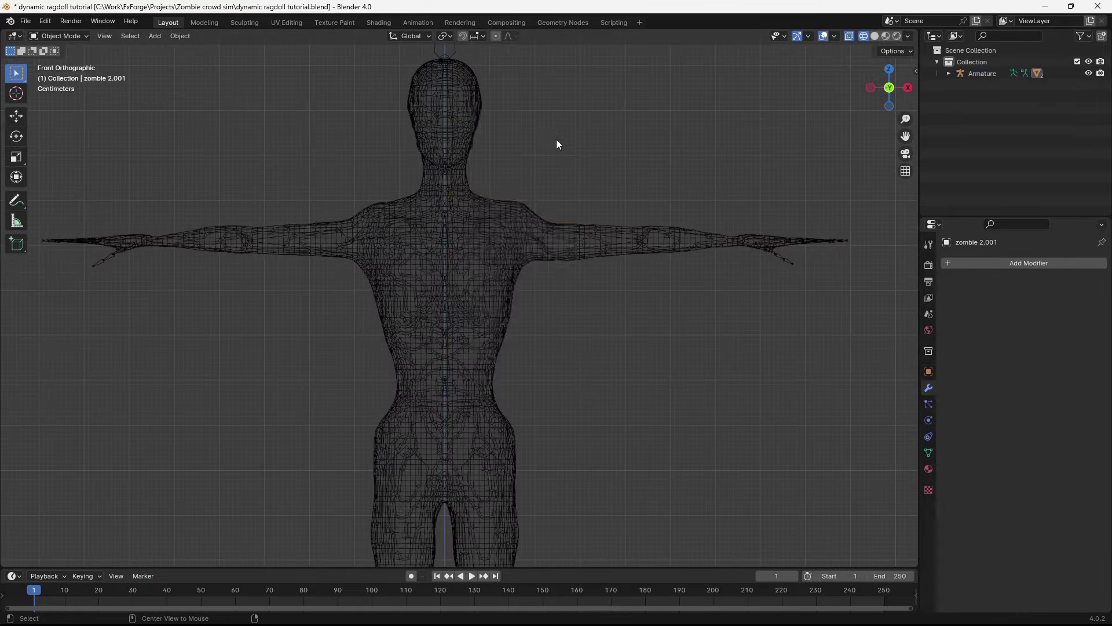
Add a cube and flatten it along Z into a thin horizontal slab in Edit Mode.
key("shift+a")
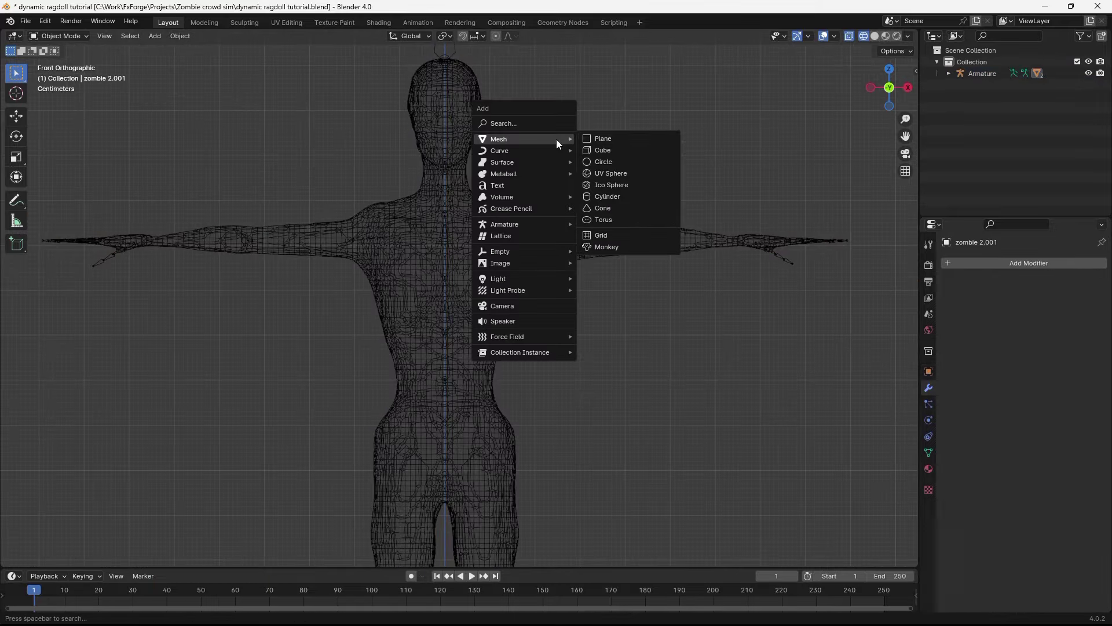
left_click(614, 149)
scroll(599, 325, "down", 7)
key("s")
key("z")
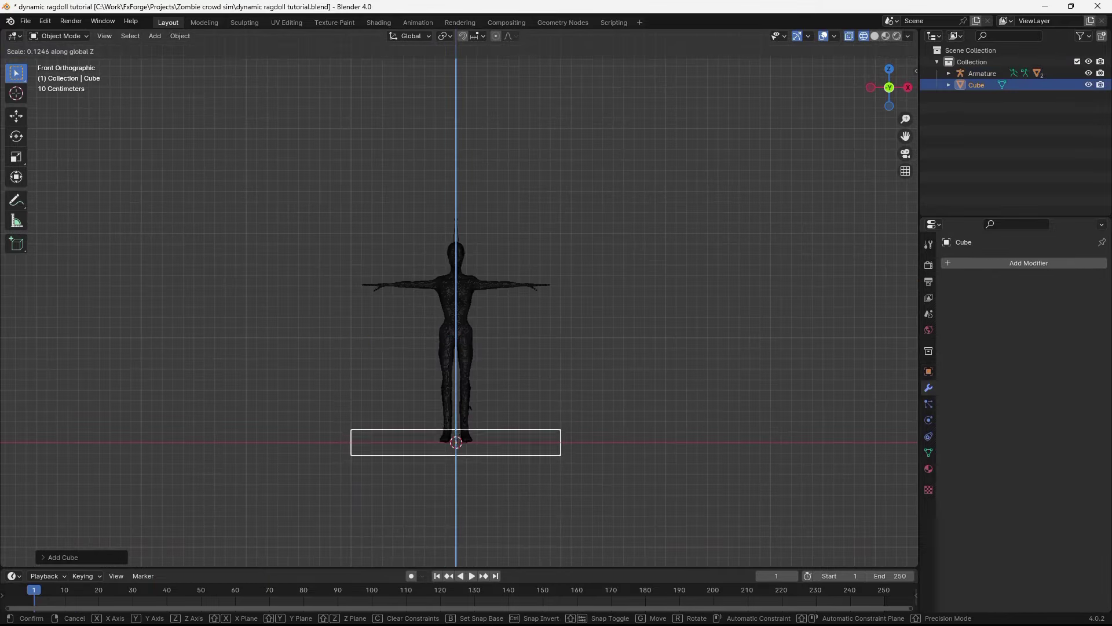
key("Escape")
key("Tab")
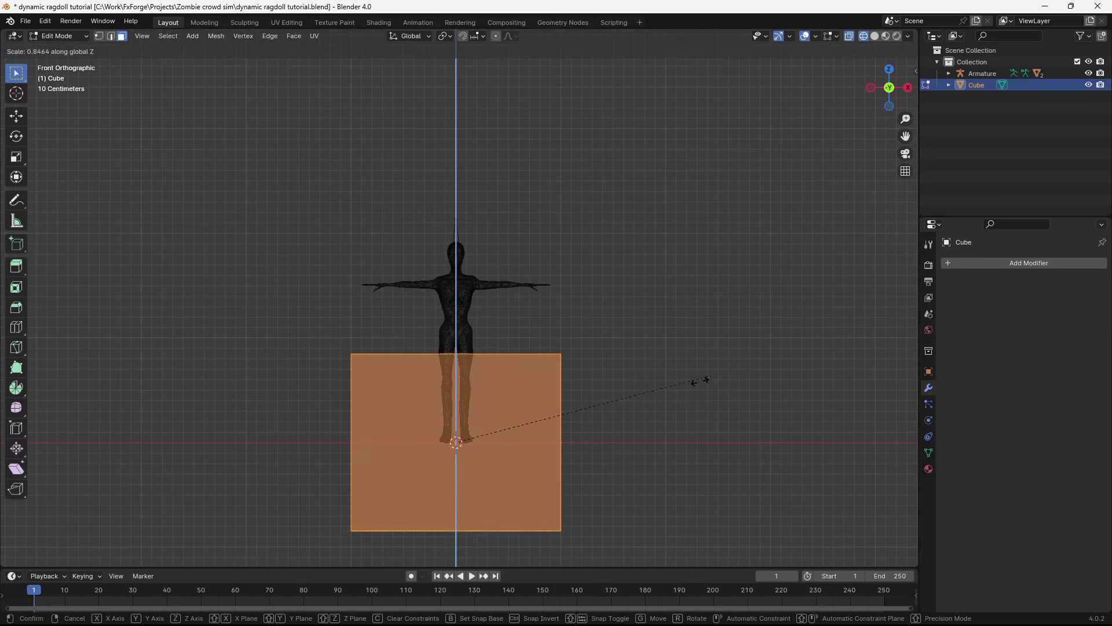
left_click(492, 452)
key("Tab")
Move the slab up along Z so it crosses both legs at the knee joints.
scroll(480, 355, "up", 4)
scroll(560, 333, "down", 3)
key("g")
key("z")
left_click(578, 176)
scroll(547, 342, "up", 2)
scroll(548, 338, "up", 2)
key("g")
key("z")
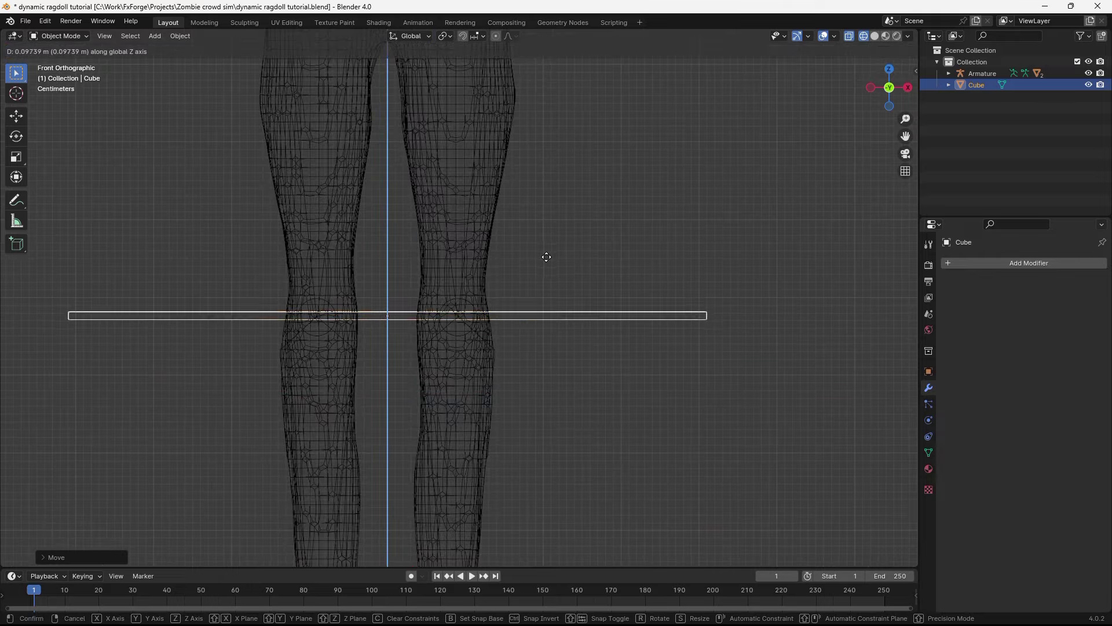
left_click(546, 257)
Try cutting the body at the knees with the slab using Bool Tool's Auto Boolean Difference, and undo the cut.
middle_click_drag(546, 256, 525, 289)
left_click(519, 266, "shift")
key("shift+ctrl+b")
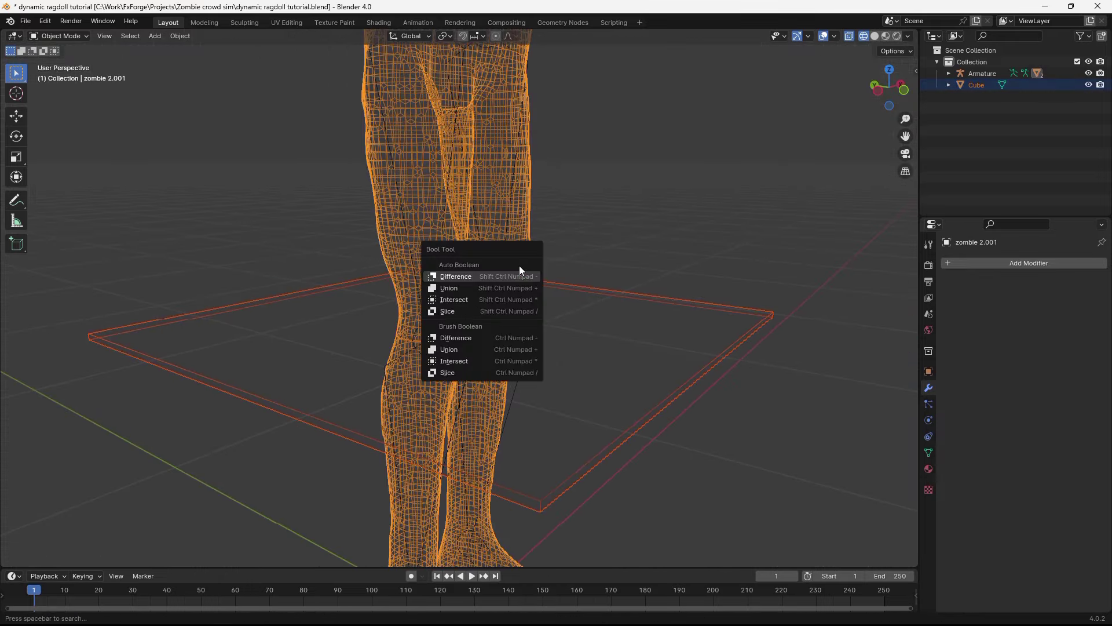
left_click(519, 270)
key("shift+z")
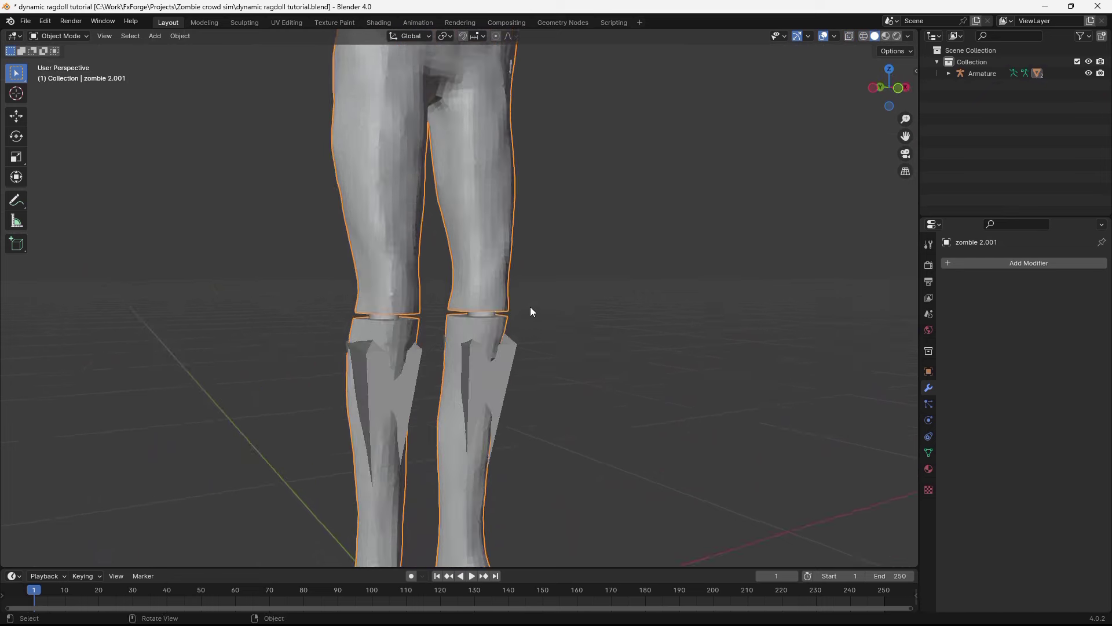
key("ctrl+z")
key("ctrl+z")
Search the add-on preferences for "bool" to check that the Bool Tool add-on is enabled.
middle_click_drag(527, 282, 566, 290)
left_click(524, 266, "shift")
key("ctrl+shift+b")
left_click(220, 109)
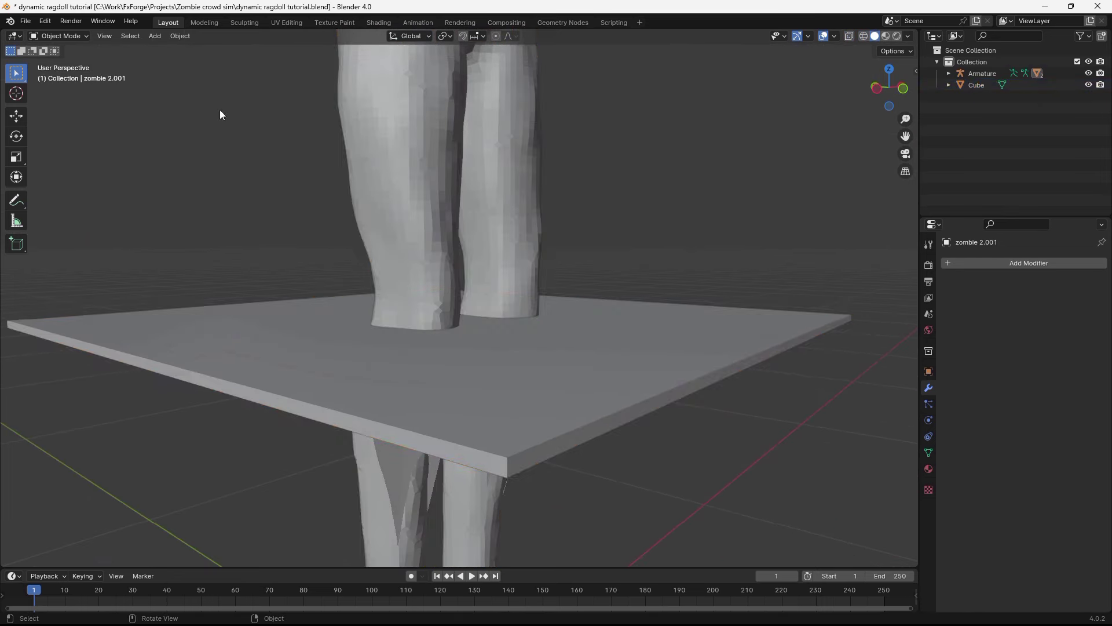
left_click(27, 21)
mouse_move(47, 22)
left_click(83, 169)
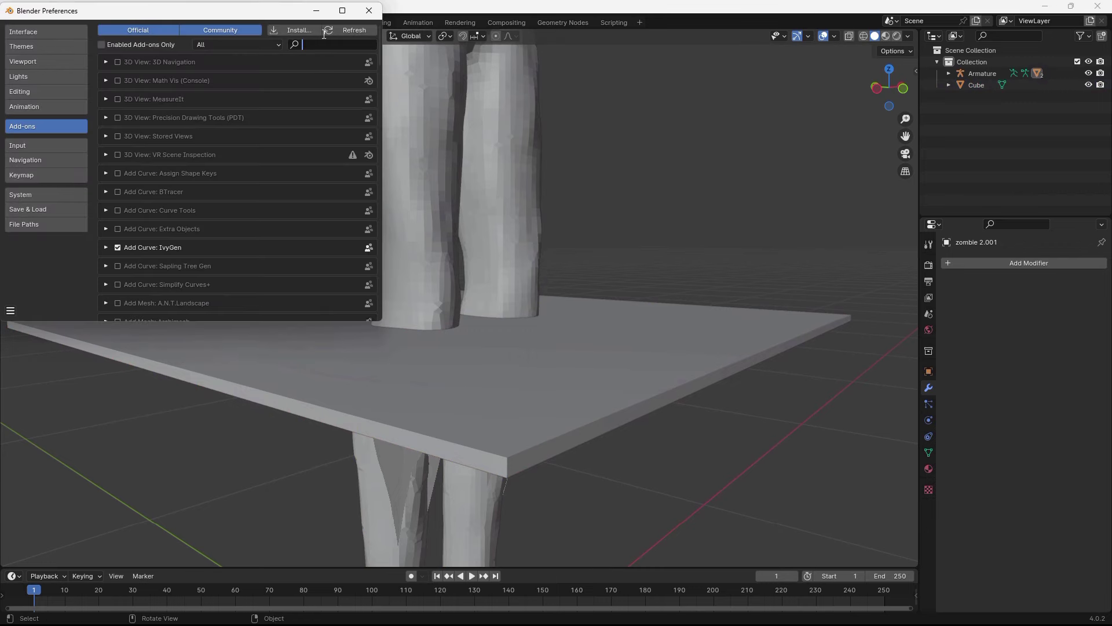
type("bool")
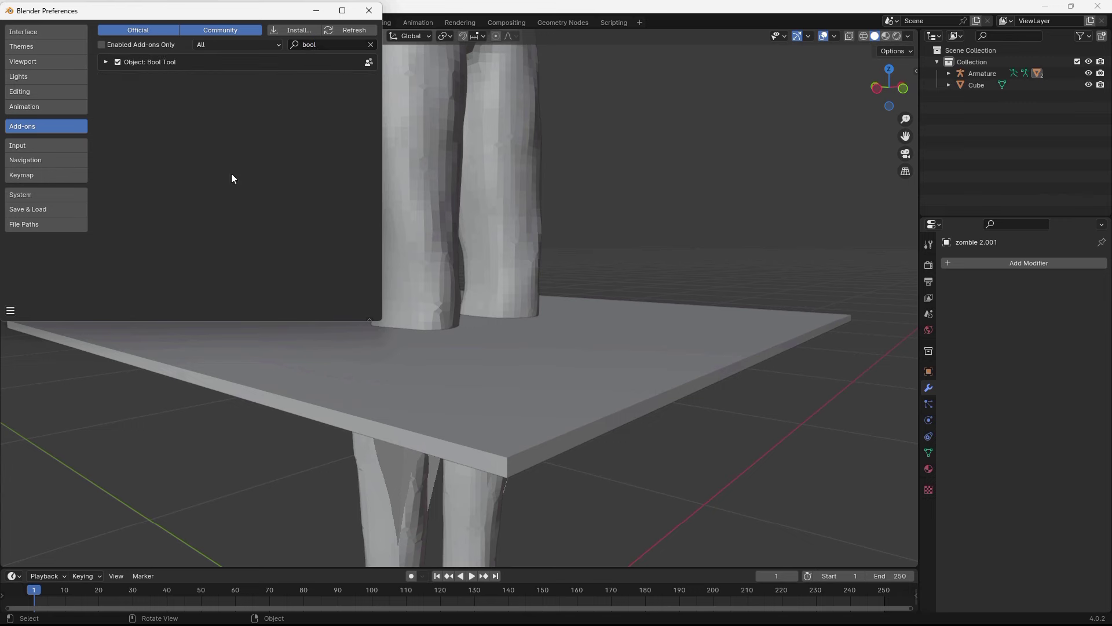
left_click(369, 11)
Try the Auto Boolean Difference again on the body mesh with the knee slab.
left_click(551, 335)
middle_click_drag(552, 335, 502, 231)
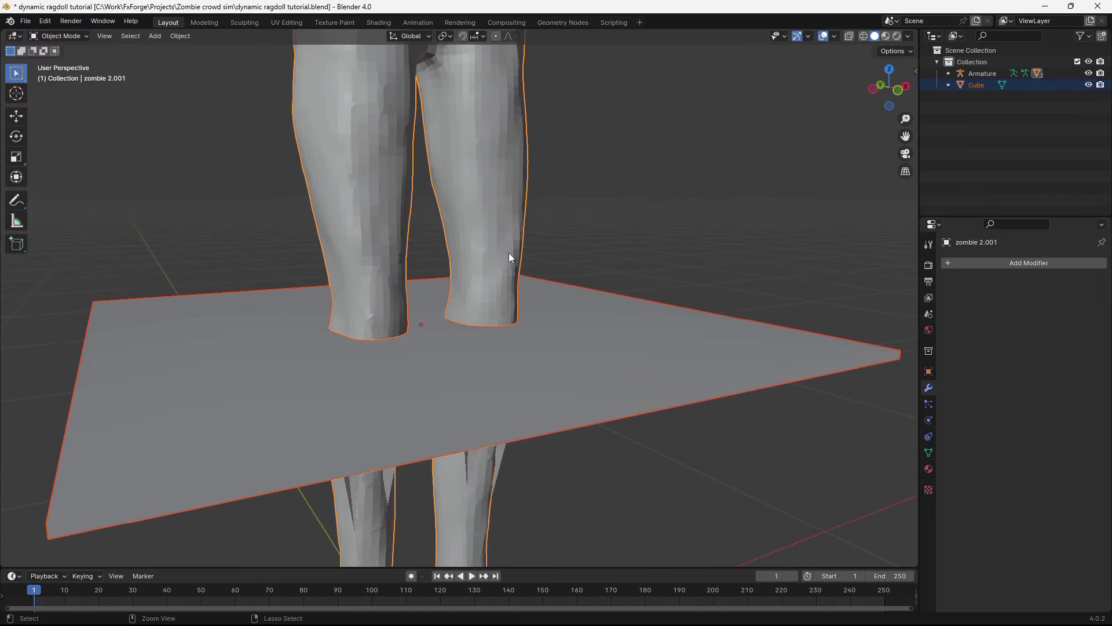
key("shift+ctrl+b")
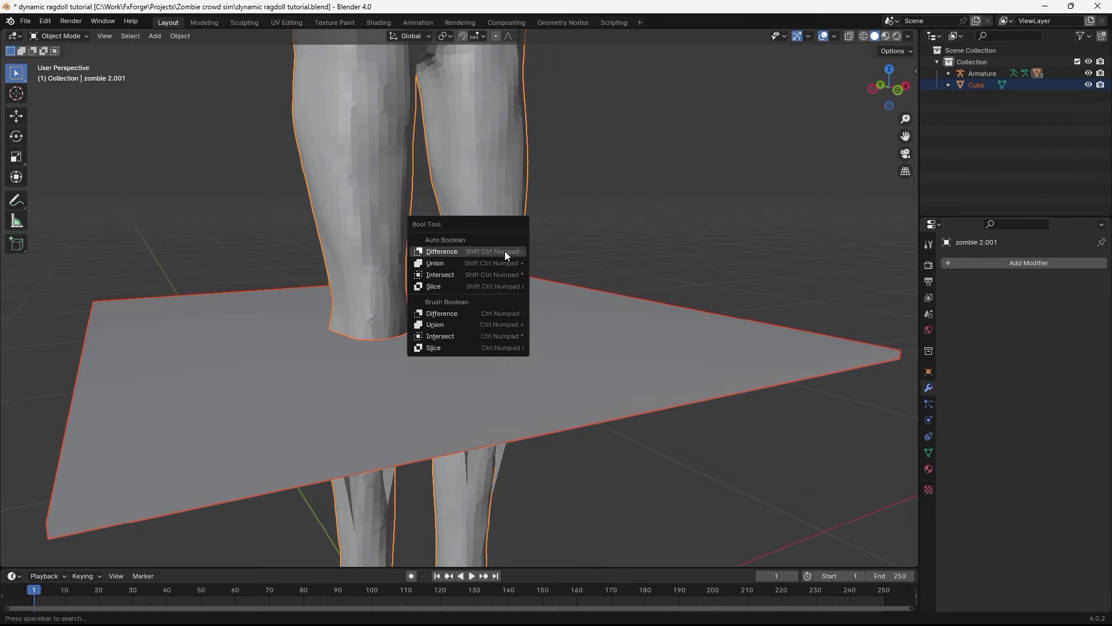
left_click(505, 251)
Duplicate the slab along Z to place copies at the hips, waist, spine, chest, neck and base of the head.
key("KP_1")
key("shift+z")
middle_click_drag(487, 256, 472, 326)
key("KP_1")
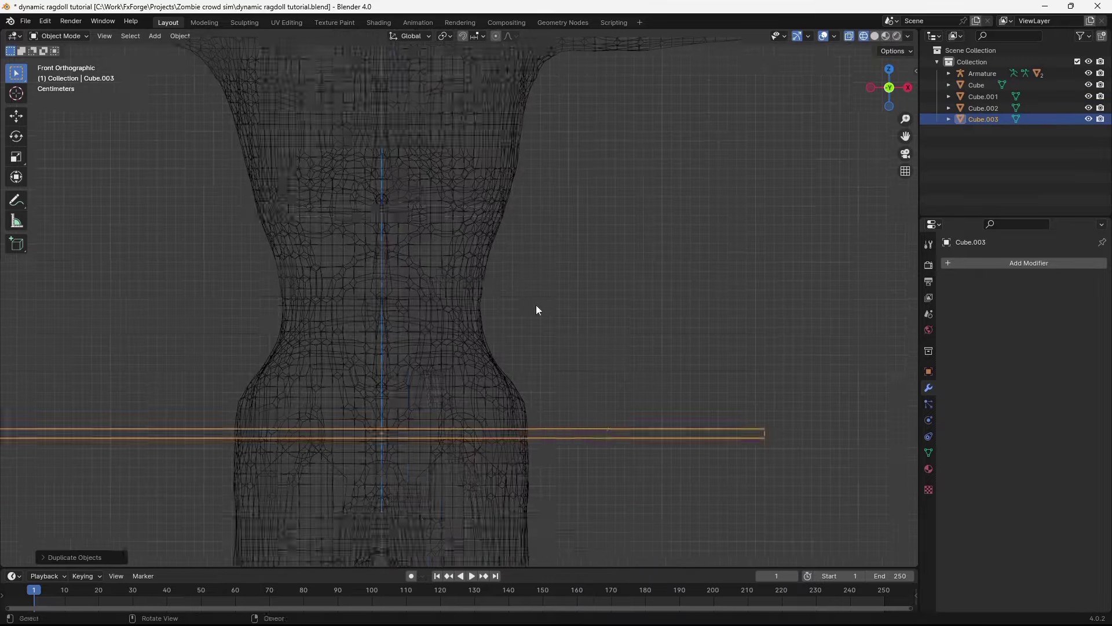
key("shift+d")
key("z")
left_click(535, 250)
key("shift+d")
key("z")
left_click(535, 166)
key("shift+d")
key("z")
left_click(539, 149)
key("shift+d")
left_click(543, 164)
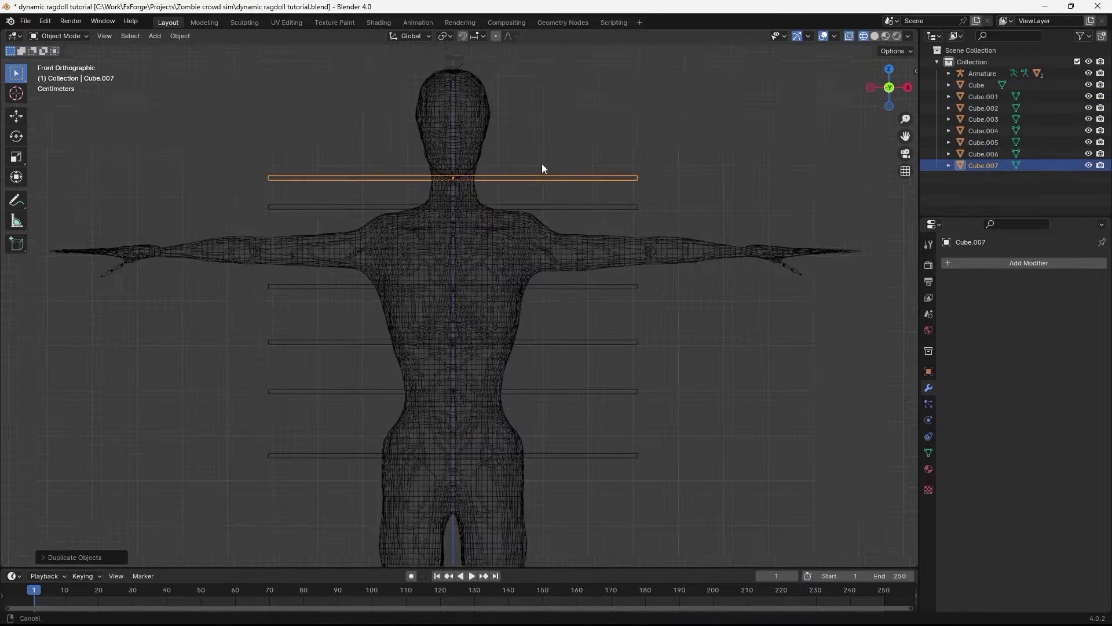
Make further slab duplicates, rotating a copy 90° about the Y axis so it stands vertically.
key("shift+d")
key("shift+d")
left_click(283, 296)
scroll(521, 233, "down", 4)
key("shift+d")
key("r")
key("y")
key("9")
key("0")
key("Return")
Cut the body mesh between the legs with the vertical slab using Bool Tool's Auto Boolean Difference.
mouse_move(521, 234)
middle_mouse_down()
mouse_move(626, 283)
mouse_move(508, 292)
mouse_move(407, 344)
mouse_move(481, 342)
middle_mouse_up()
key("shift+z")
scroll(447, 325, "up", 4)
key("shift+z")
middle_click_drag(481, 342, 530, 207, "shift")
left_click(484, 220, "shift")
key("ctrl+shift+b")
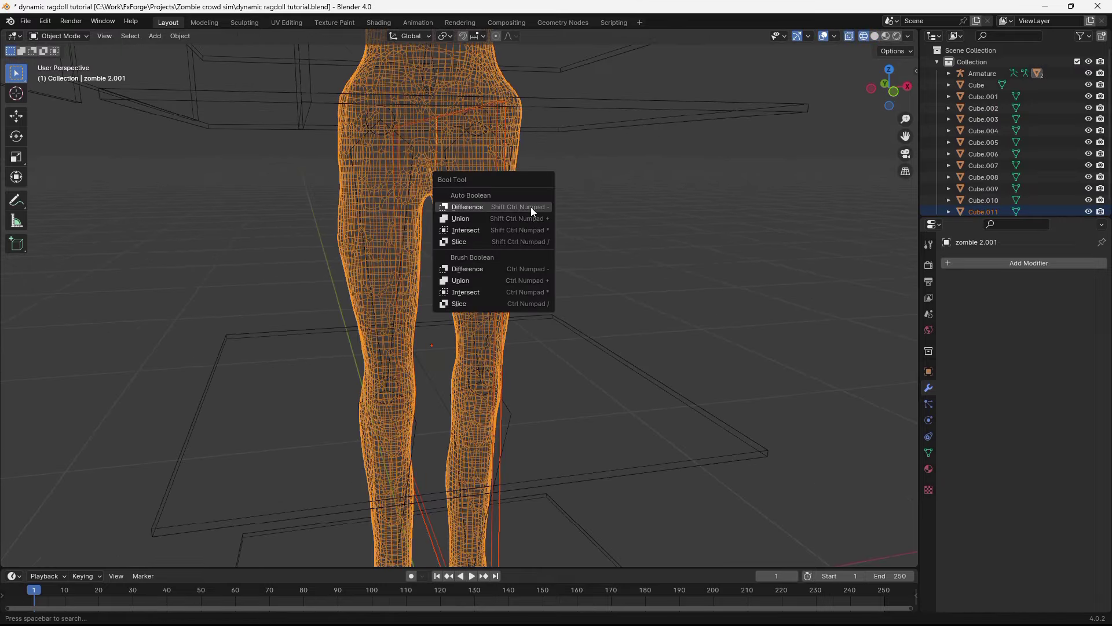
left_click(531, 208)
Cut the body mesh with the hip slab and the remaining slabs using Bool Tool's Auto Boolean Difference.
key("z")
left_click(440, 217)
left_click(539, 116)
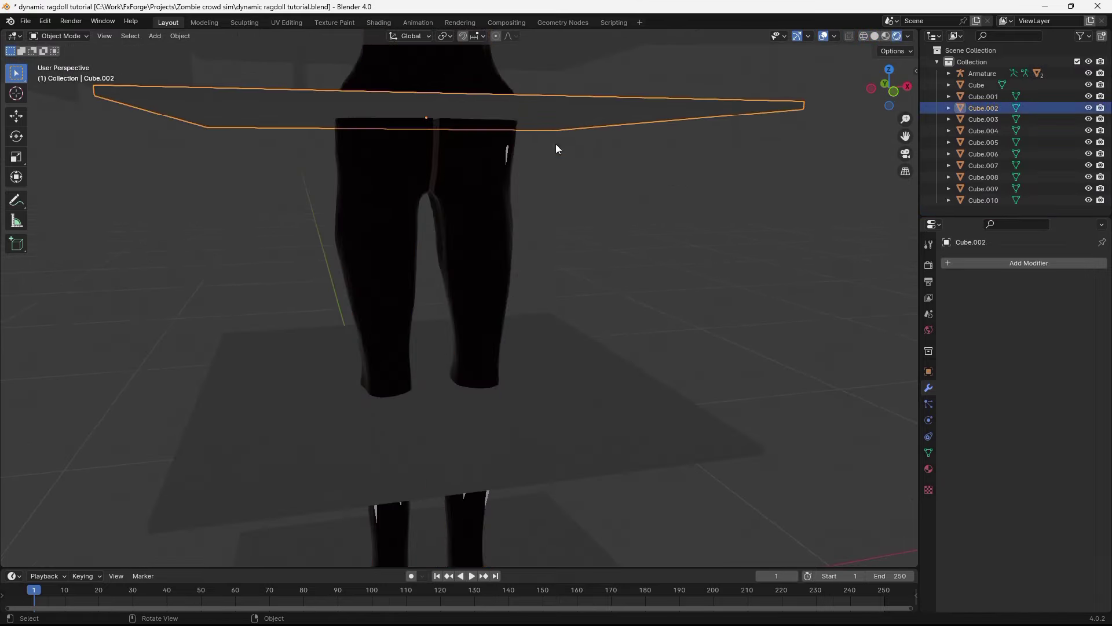
key("z")
left_click(648, 165)
middle_click_drag(578, 165, 534, 305)
left_click(504, 299, "shift")
key("ctrl+shift+b")
left_click(460, 291)
left_click(473, 270)
left_click(473, 269, "shift")
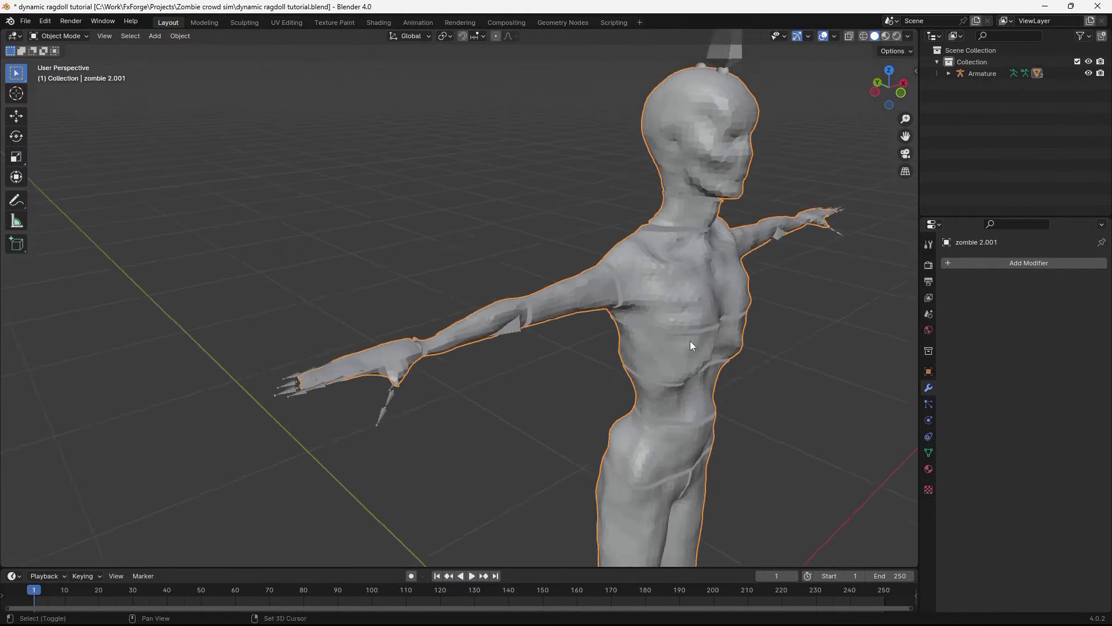
Save the file with the cut body in front view.
middle_click_drag(690, 340, 637, 271, "shift")
key("KP_1")
middle_click_drag(676, 210, 518, 209, "shift")
key("ctrl+s")
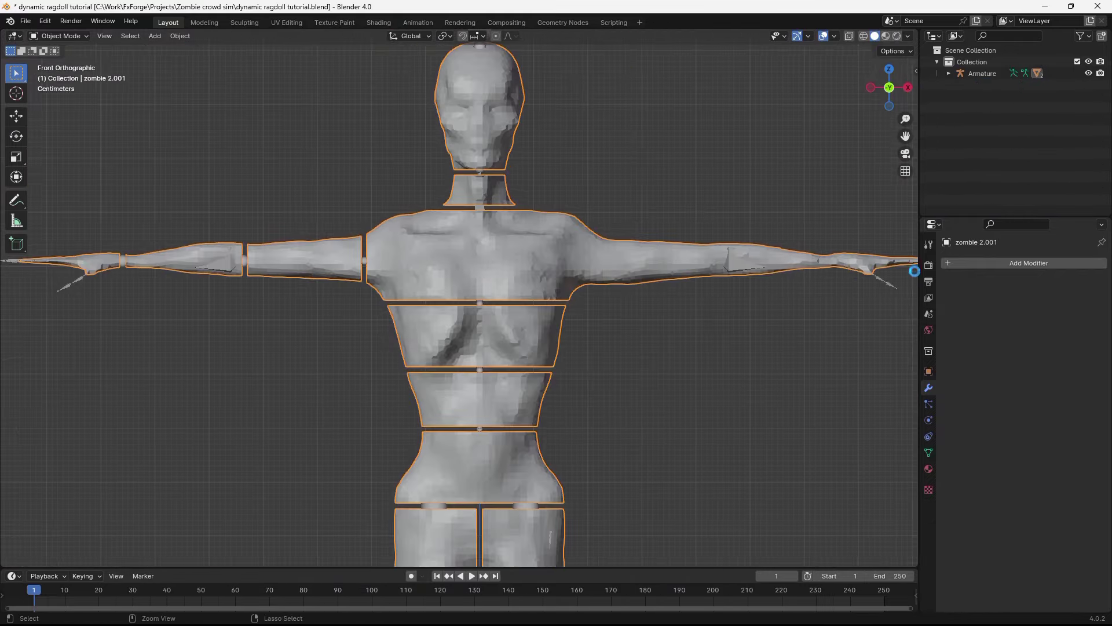
Add a Mirror modifier on X to the body mesh with Bisect and Flip enabled on X, and apply it.
left_click(961, 262)
type("mirror")
key("Return")
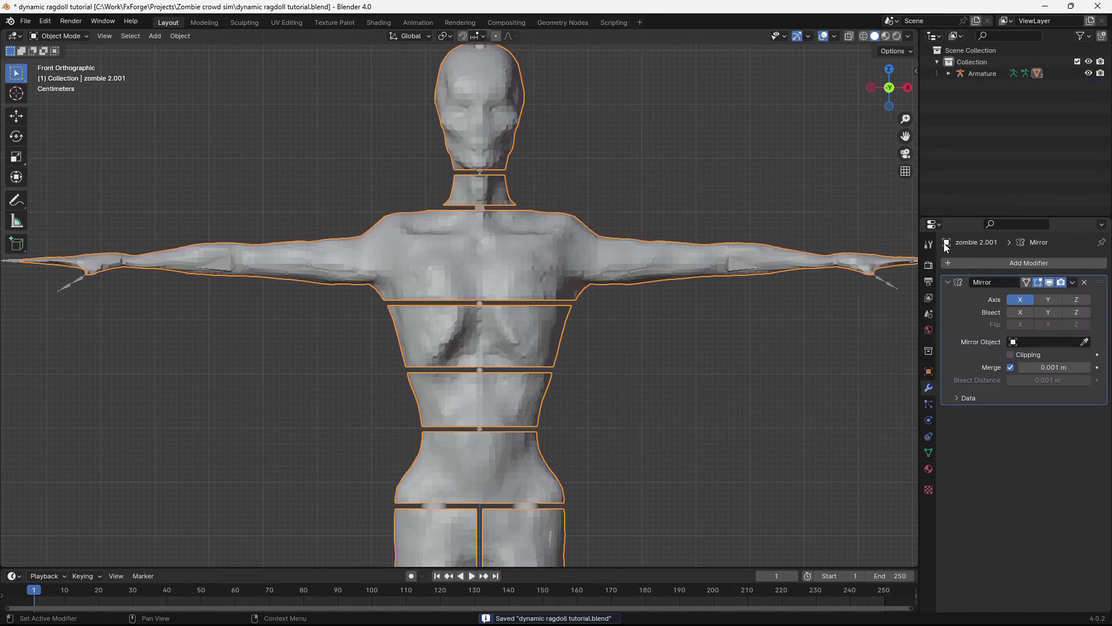
left_click(1019, 312)
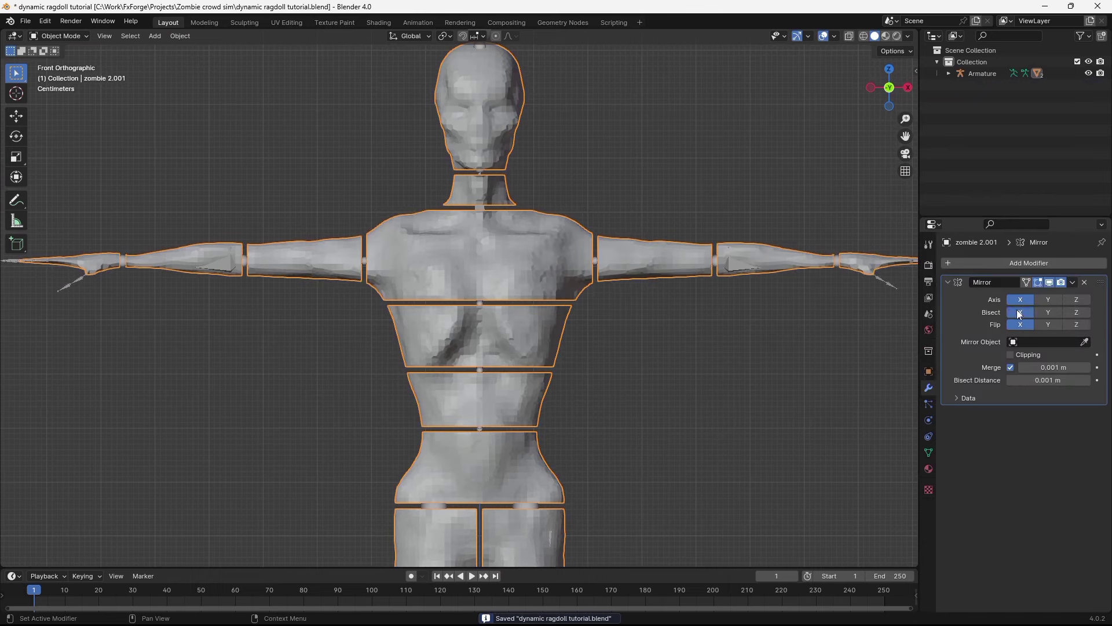
left_click(1010, 326)
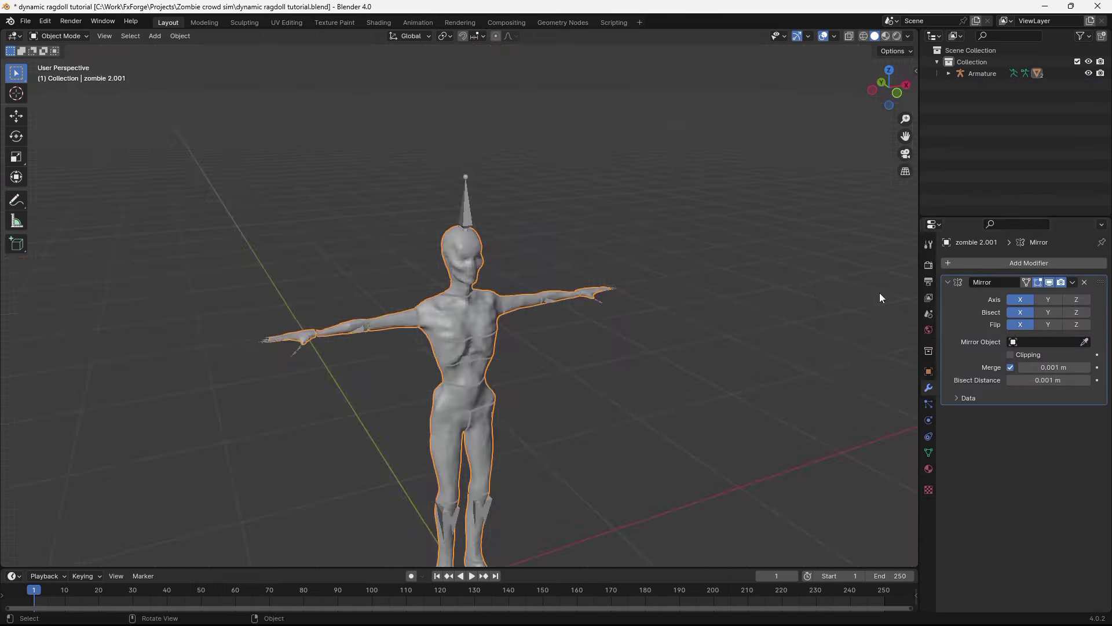
key("ctrl+a")
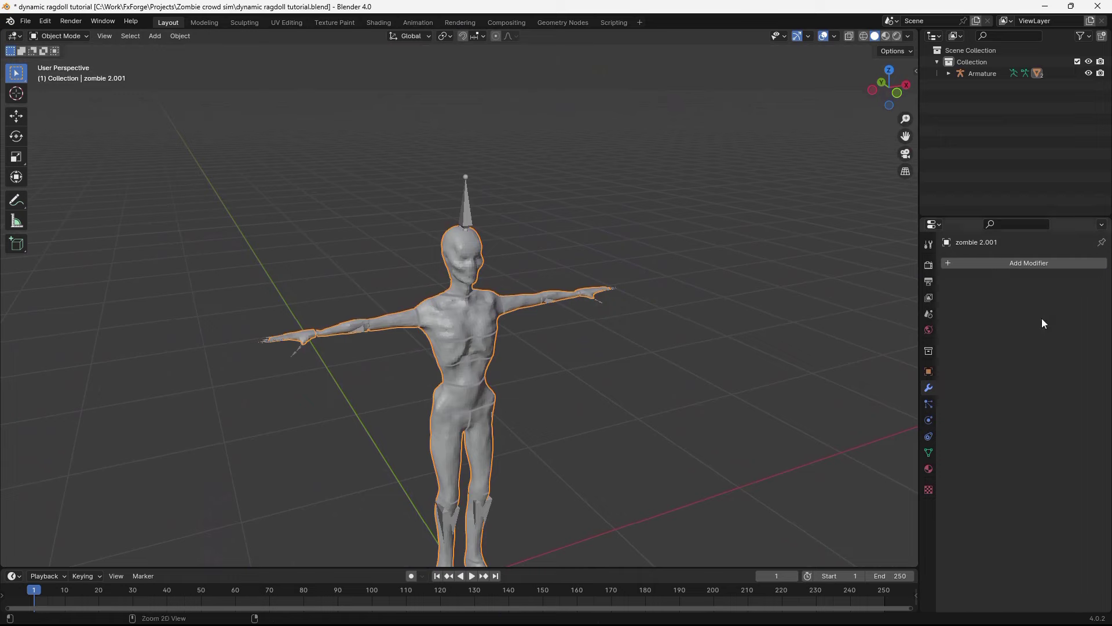
Separate the whole body mesh by loose parts into individual objects.
scroll(675, 324, "up", 3)
middle_click_drag(675, 327, 572, 245, "shift")
scroll(641, 211, "up", 2)
key("Tab")
scroll(626, 223, "down", 1)
key("a")
scroll(573, 245, "down", 4)
scroll(573, 246, "up", 5)
key("p")
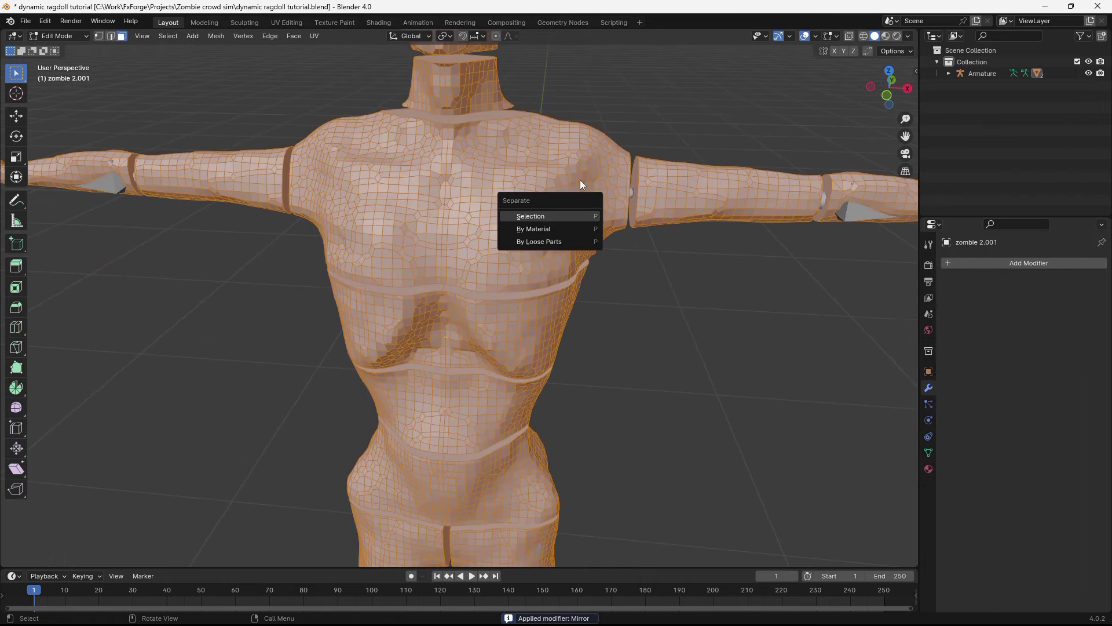
left_click(530, 241)
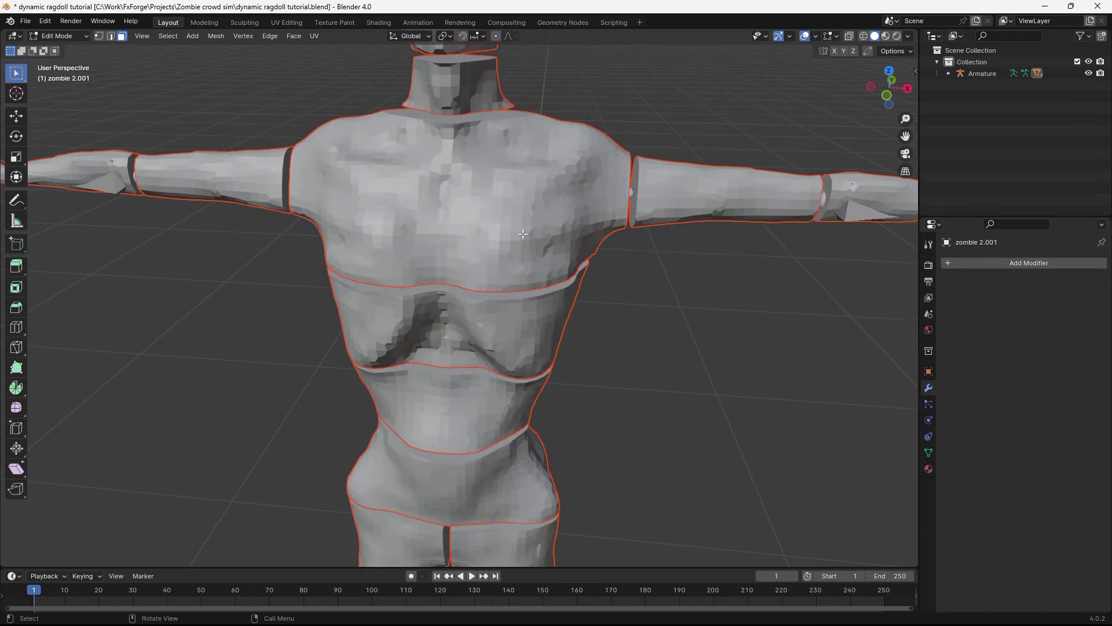
key("Tab")
Try rotating one of the separated body parts.
scroll(523, 233, "down", 5)
left_click(409, 276)
middle_click_drag(409, 276, 530, 203)
key("r")
right_click(502, 259)
scroll(524, 221, "up", 3)
key("ctrl+z")
Move all the separated body parts into a new collection named colliders.
scroll(506, 200, "down", 3)
key("m")
left_click(529, 203)
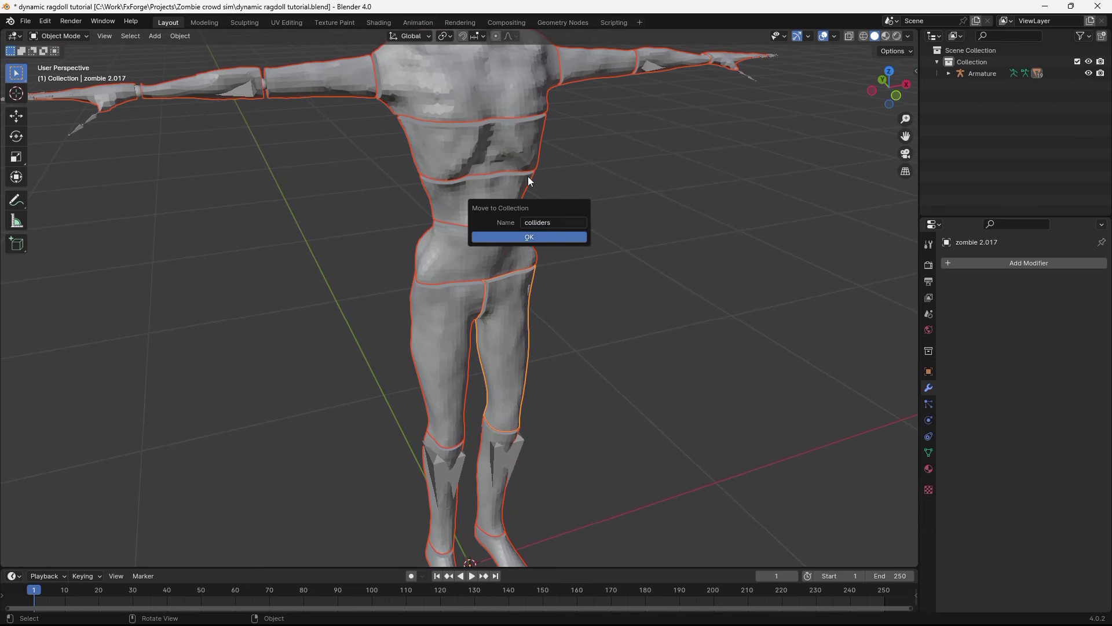
left_click(531, 237)
Set the origin of every selected collider part to that part's own centre.
middle_click_drag(338, 145, 369, 145)
left_click(369, 145, "shift")
left_click(184, 36)
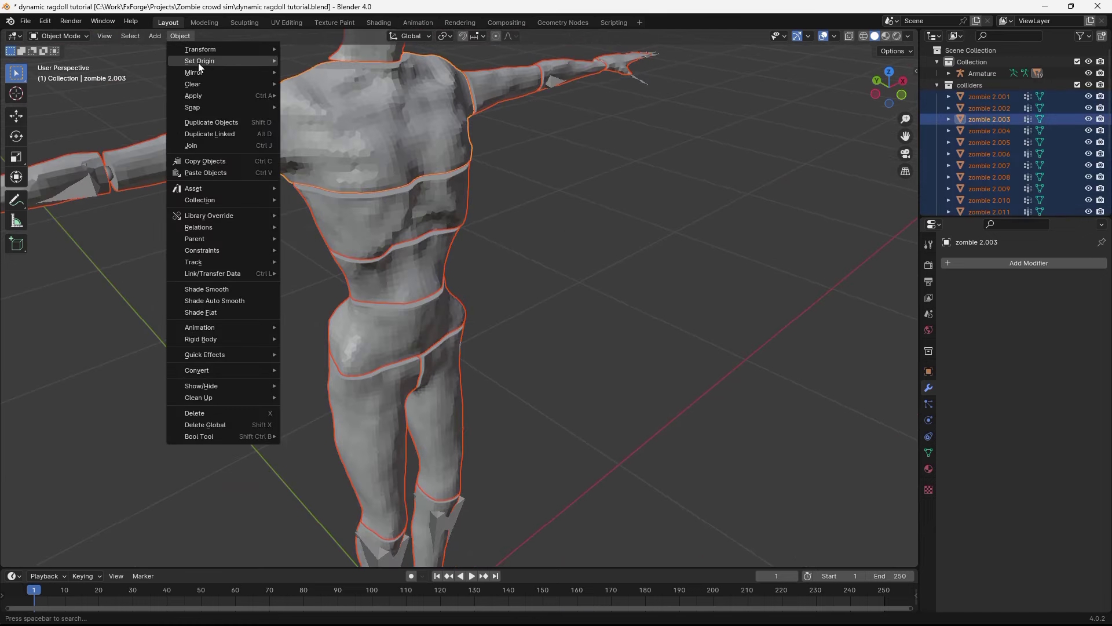
mouse_move(198, 62)
left_click(384, 99)
Clear the parent of all collider parts while keeping their transformation.
middle_click_drag(384, 98, 589, 208)
key("alt+p")
left_click(483, 185)
scroll(498, 197, "up", 4)
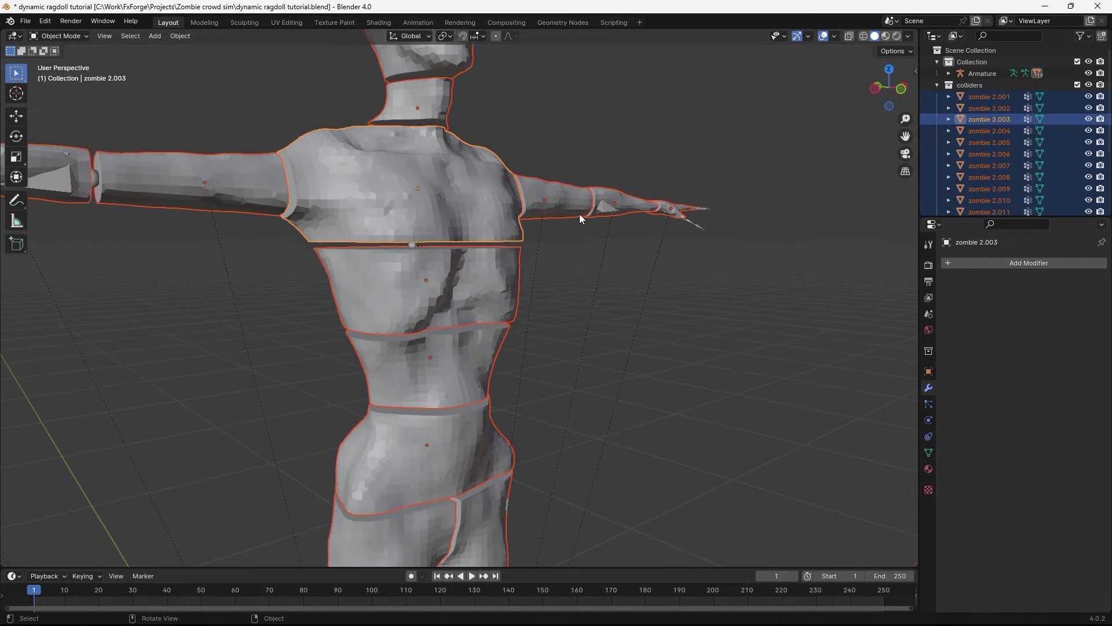
key("alt+p")
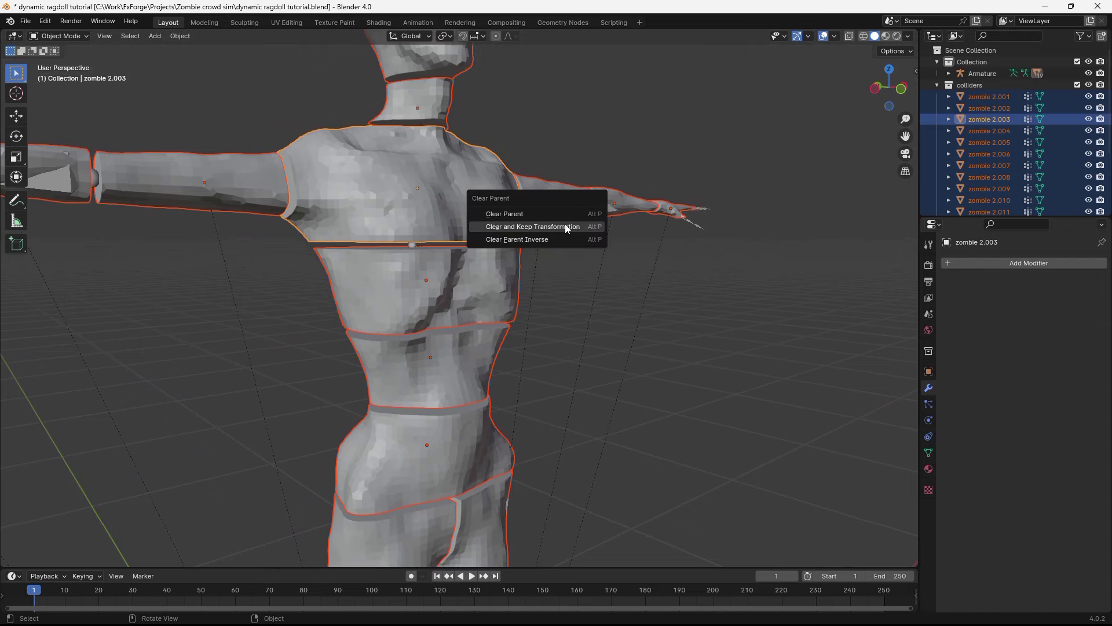
left_click(563, 227)
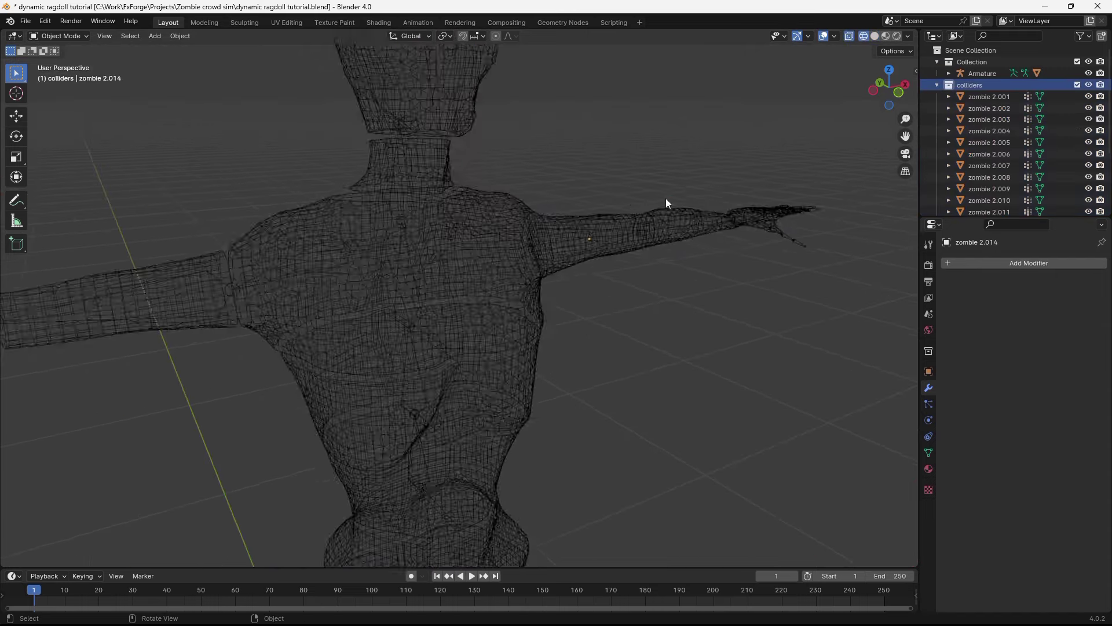
Save the file and select all objects in the colliders collection.
key("ctrl+s")
middle_click_drag(678, 174, 689, 150)
right_click(997, 84)
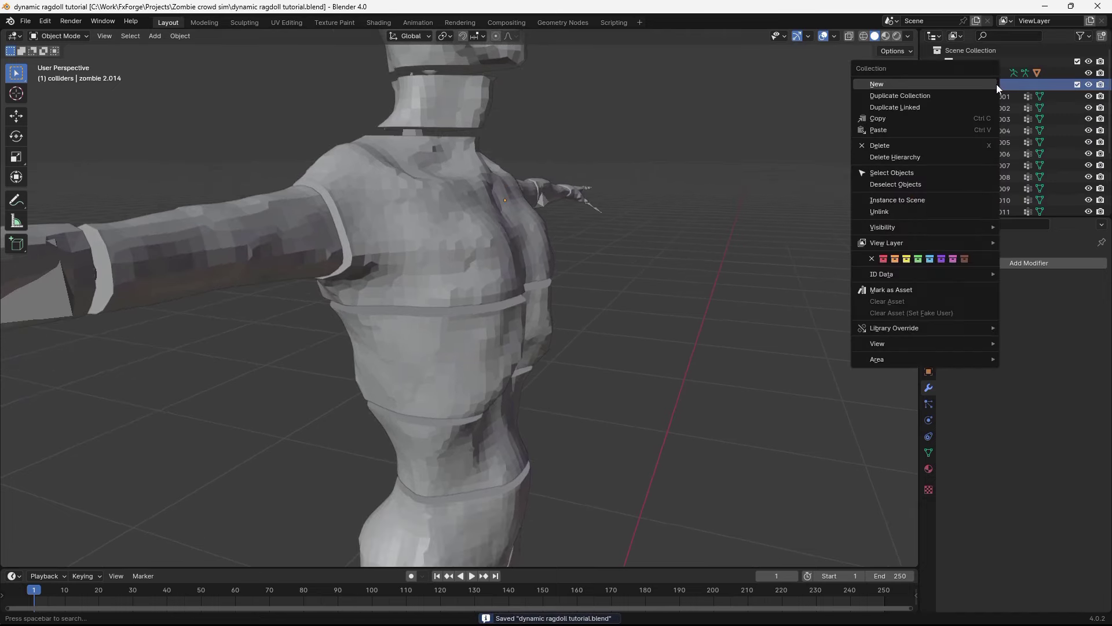
right_click(965, 85)
left_click(886, 172)
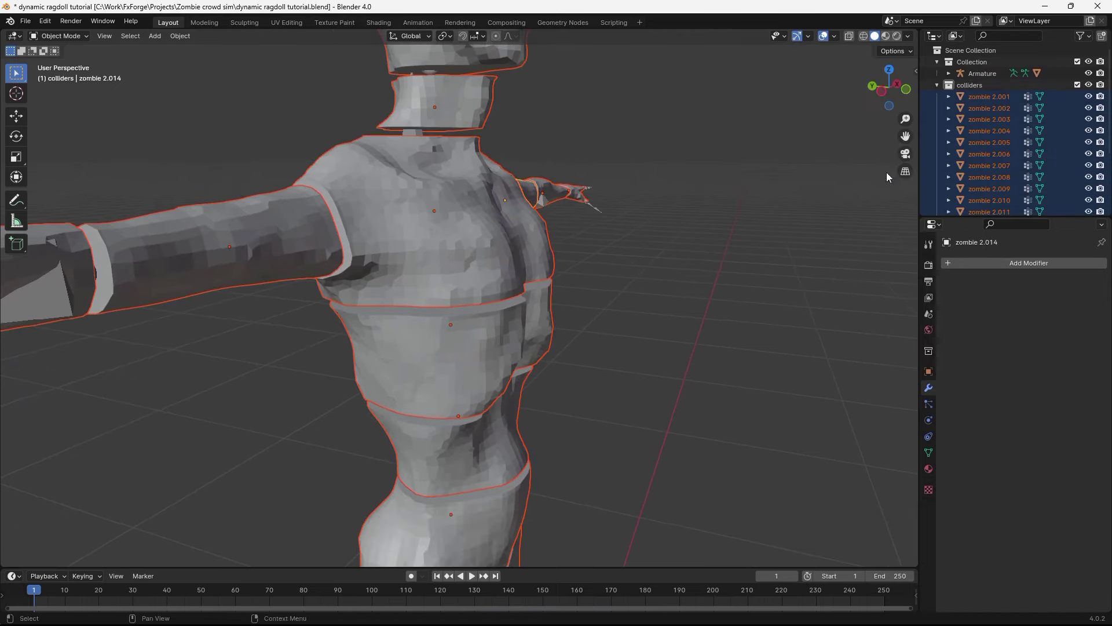
Add a Remesh modifier to the abdomen part and display the model in wireframe.
middle_click_drag(666, 174, 593, 175)
scroll(579, 174, "down", 7)
key("z")
left_click(968, 263)
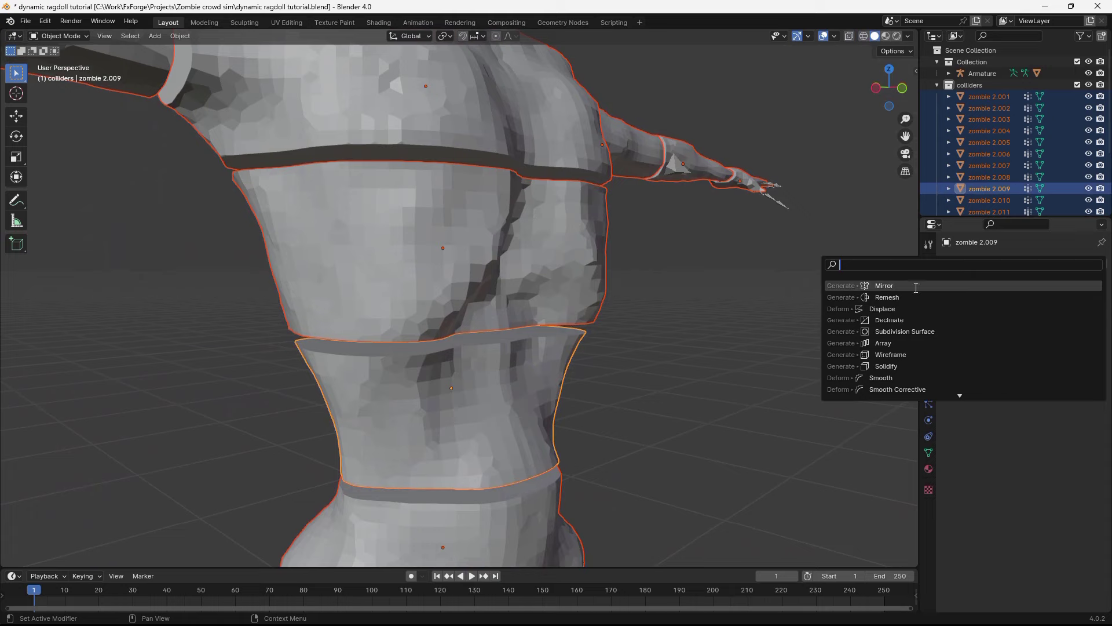
type("re")
left_click(913, 285)
key("z")
left_click(637, 275)
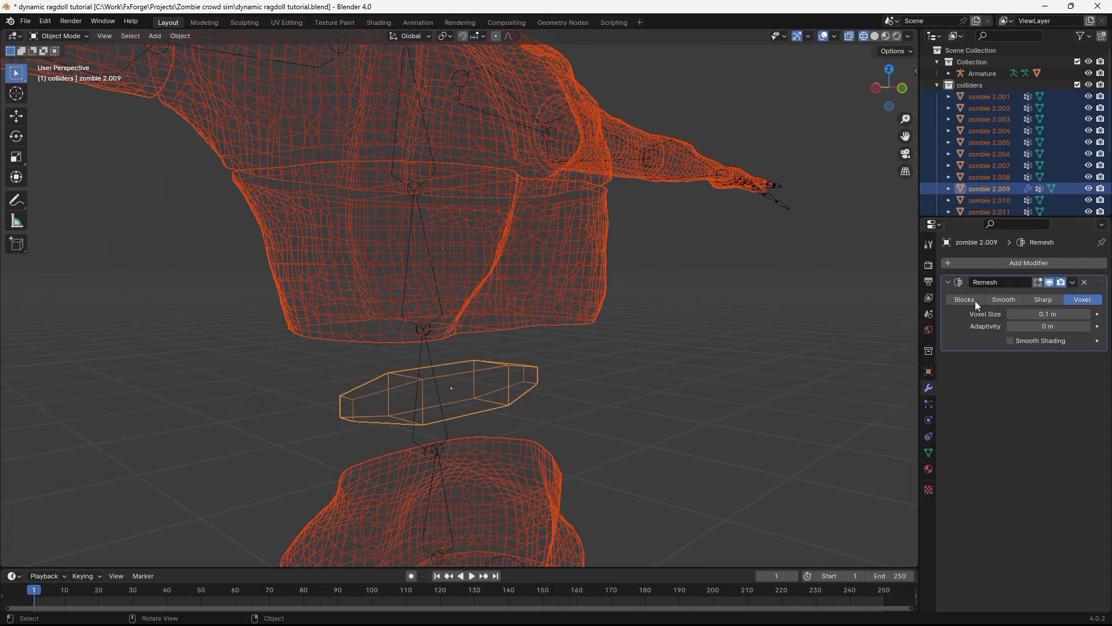
Set the abdomen's Remesh voxel size to 0.0129 m, checking the shape in solid shading.
left_click_drag(1048, 314, 1006, 314)
key("z")
left_click(725, 370)
scroll(666, 359, "up", 1)
middle_click_drag(660, 370, 704, 302, "shift")
left_click_drag(1047, 314, 1055, 313)
Add a Decimate modifier after the Remesh on the abdomen part with a ratio of 0.0837.
left_click(1033, 268)
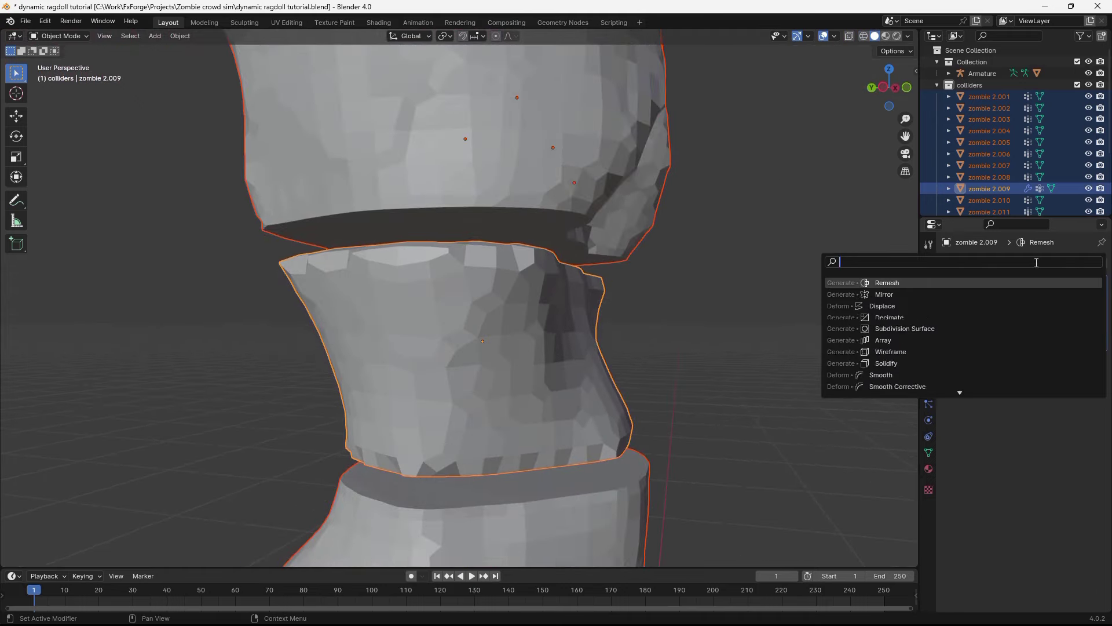
type("dec")
key("Return")
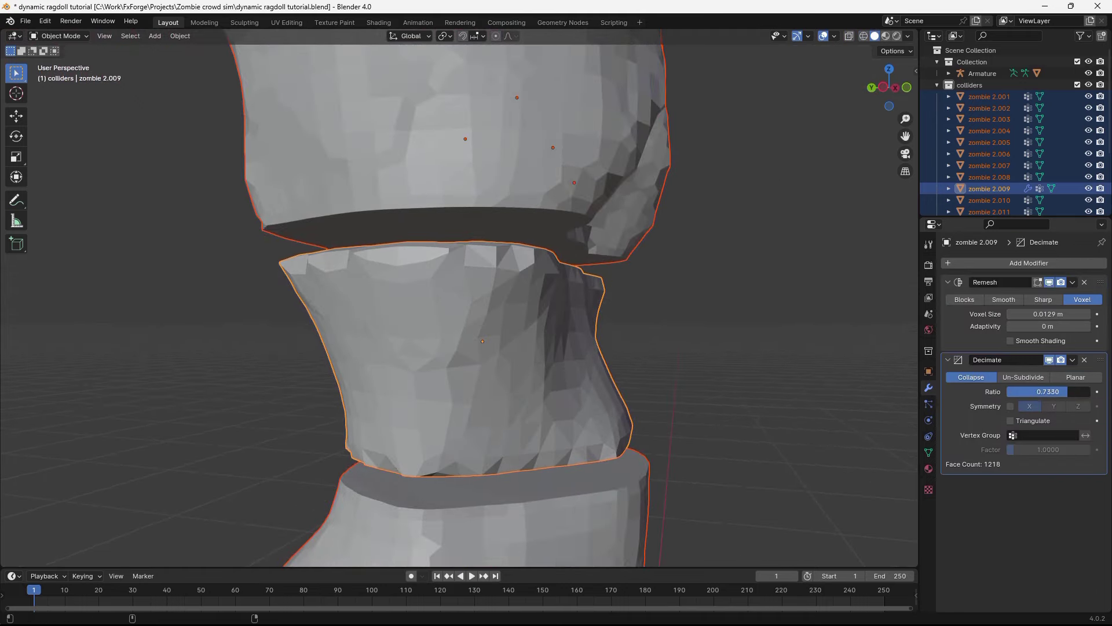
left_click_drag(1046, 392, 1027, 392)
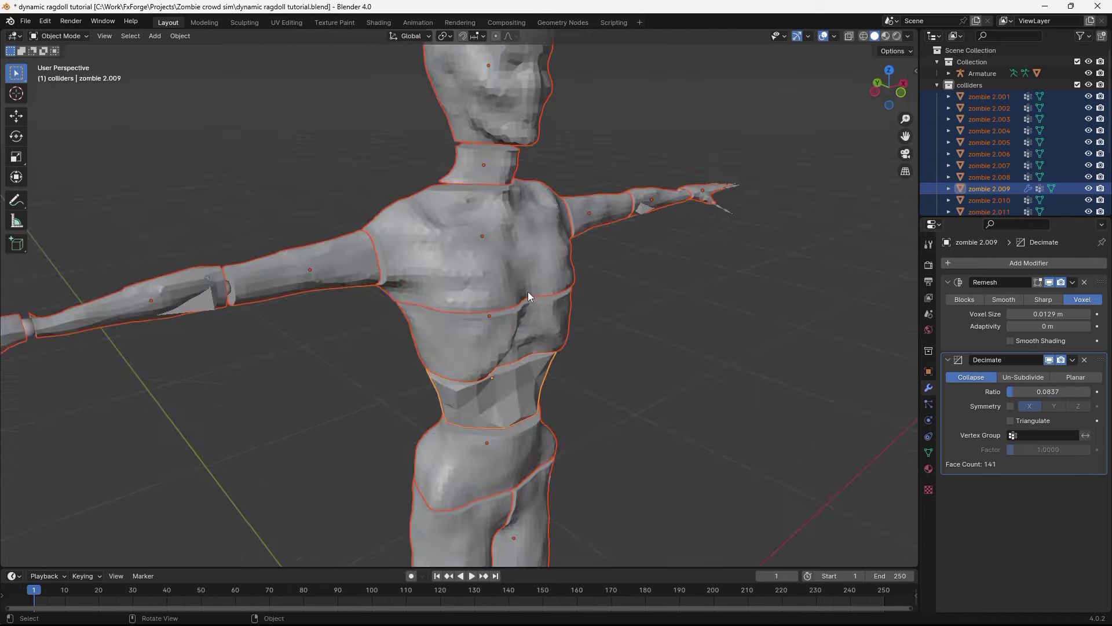
middle_click_drag(527, 291, 518, 331)
scroll(624, 380, "down", 2)
middle_click_drag(623, 380, 569, 283)
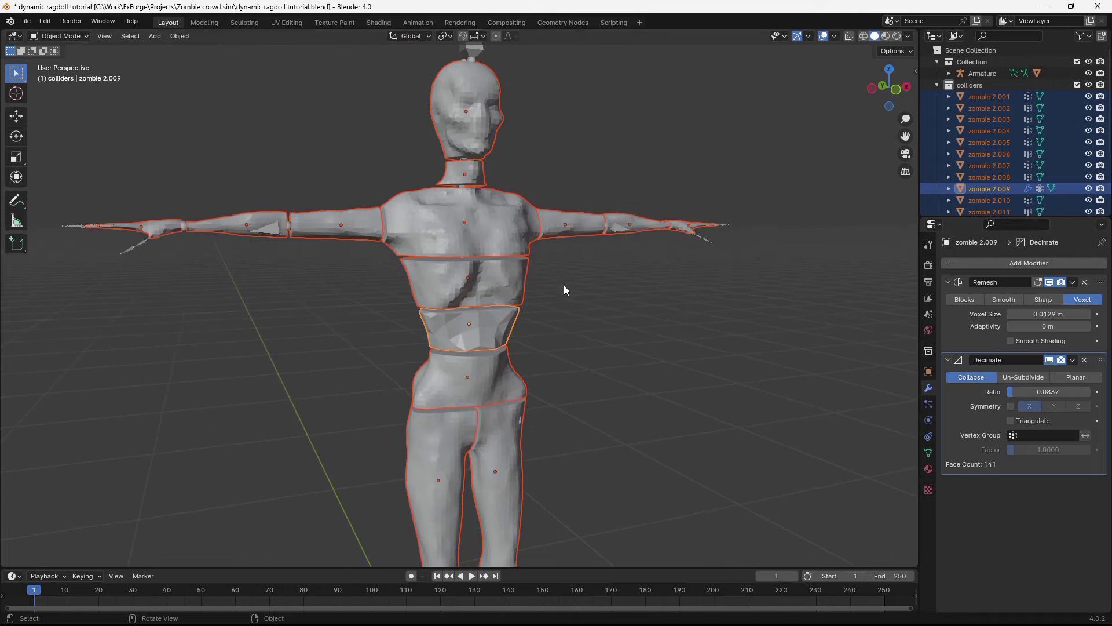
Search the add-on preferences for "copy attri" and check the Copy Attributes Menu add-on.
middle_click_drag(527, 316, 360, 247, "shift")
left_click(45, 21)
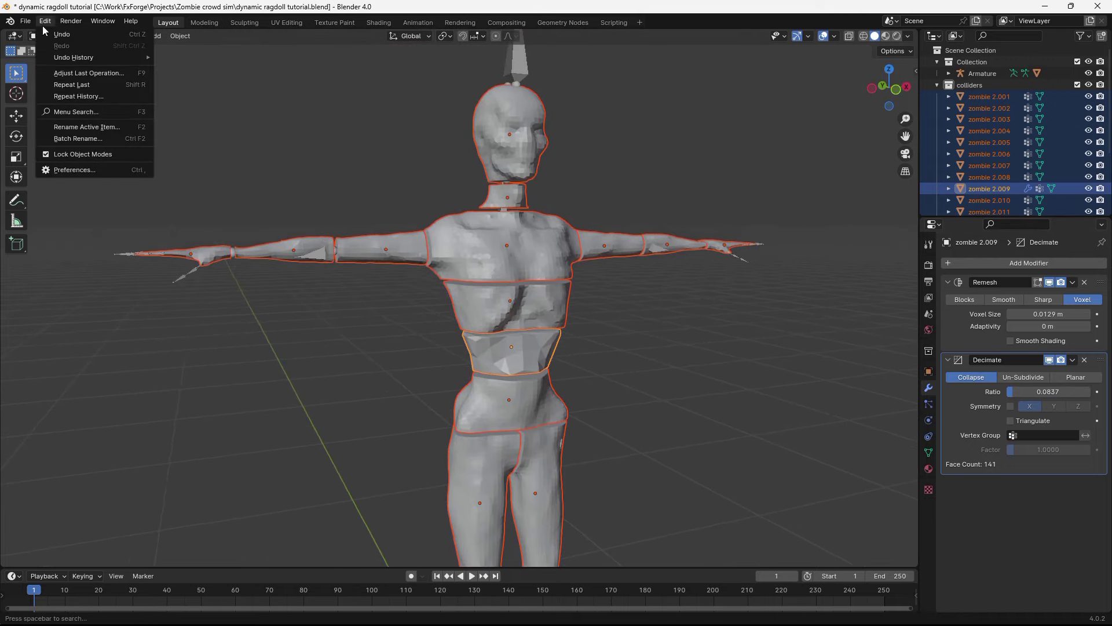
left_click(74, 169)
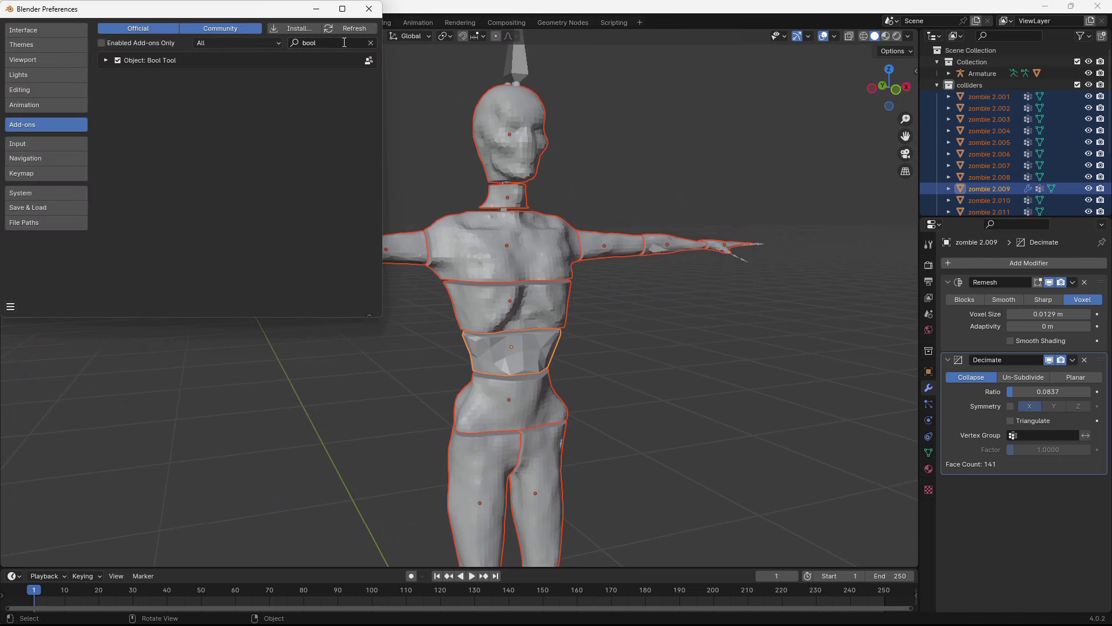
type("copy att")
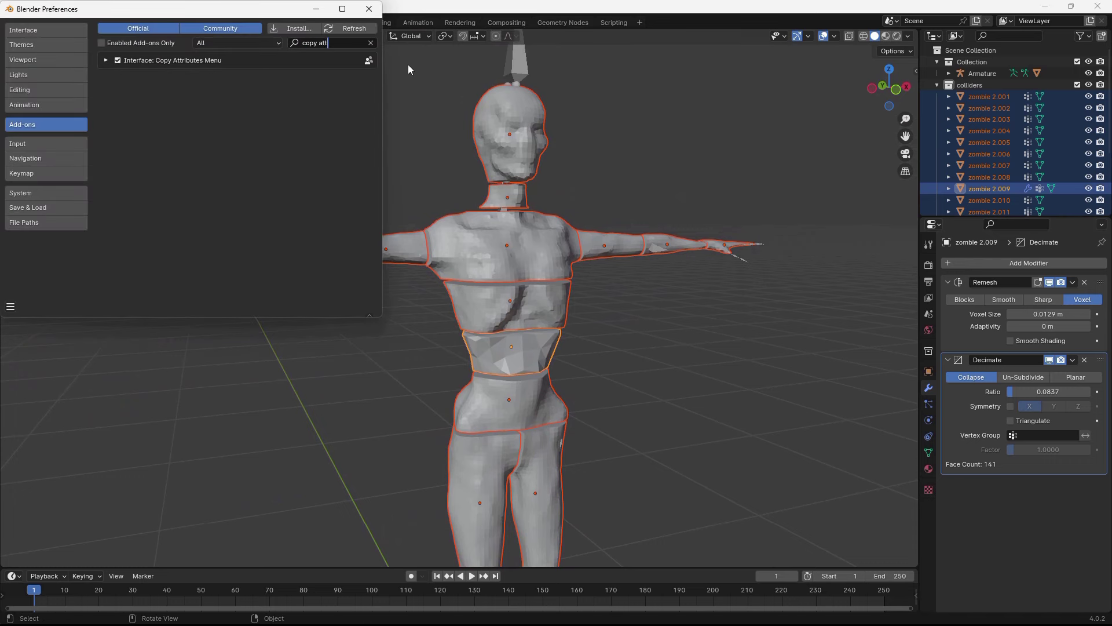
type("ri")
left_click(106, 60)
left_click(106, 61)
left_click(369, 8)
Copy the abdomen's modifiers to all the other colliders and convert them with Visual Geometry to Mesh.
middle_click_drag(561, 224, 596, 220)
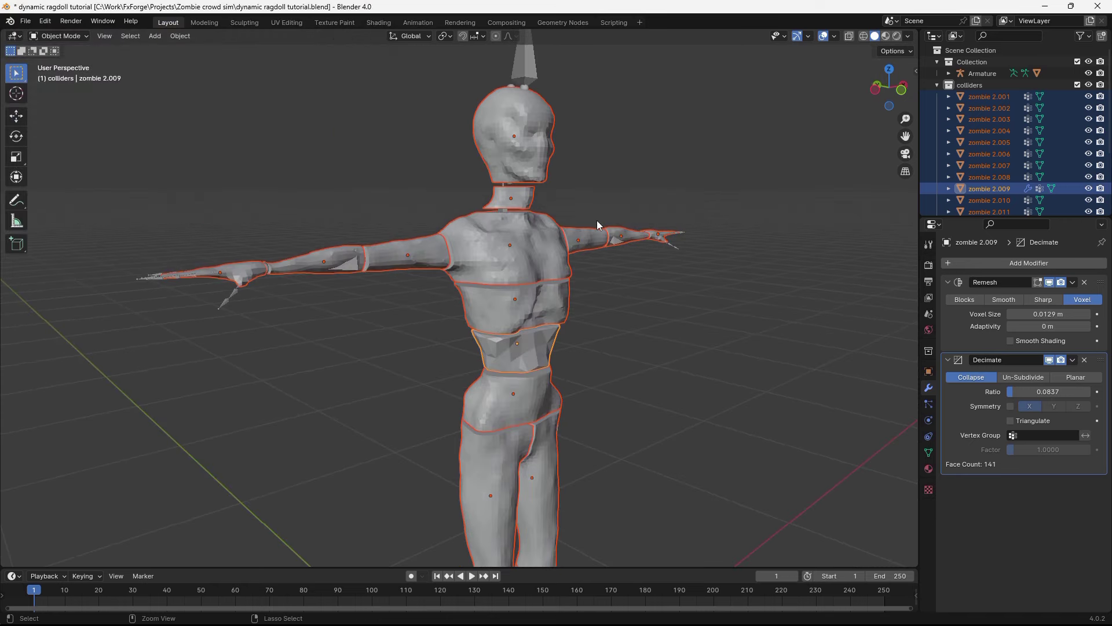
key("ctrl+c")
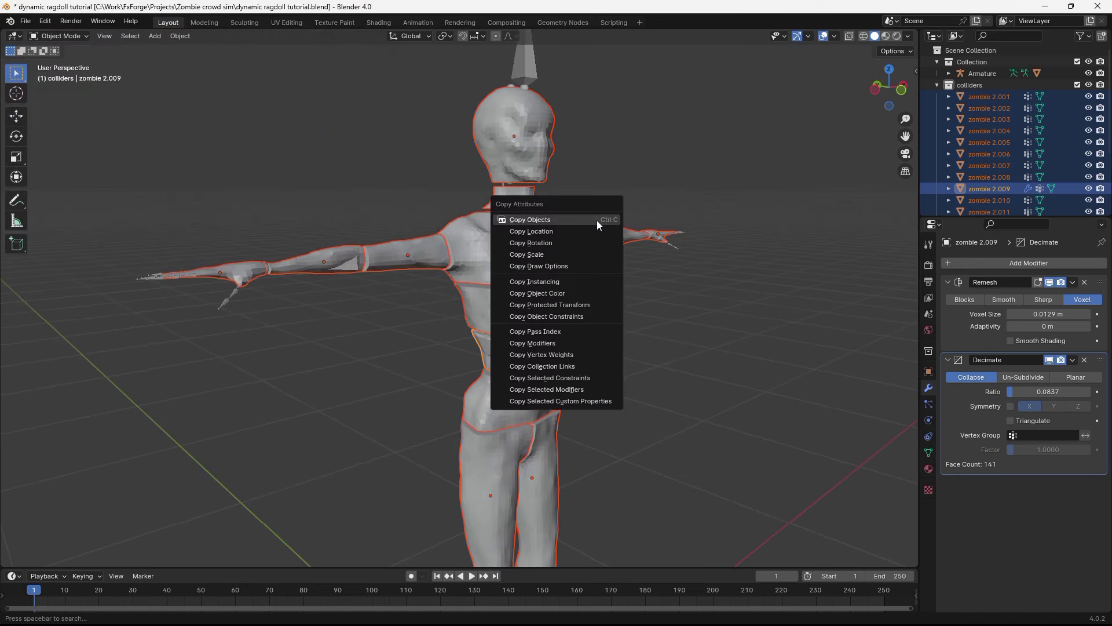
left_click(556, 346)
middle_click_drag(556, 345, 669, 302)
key("ctrl+a")
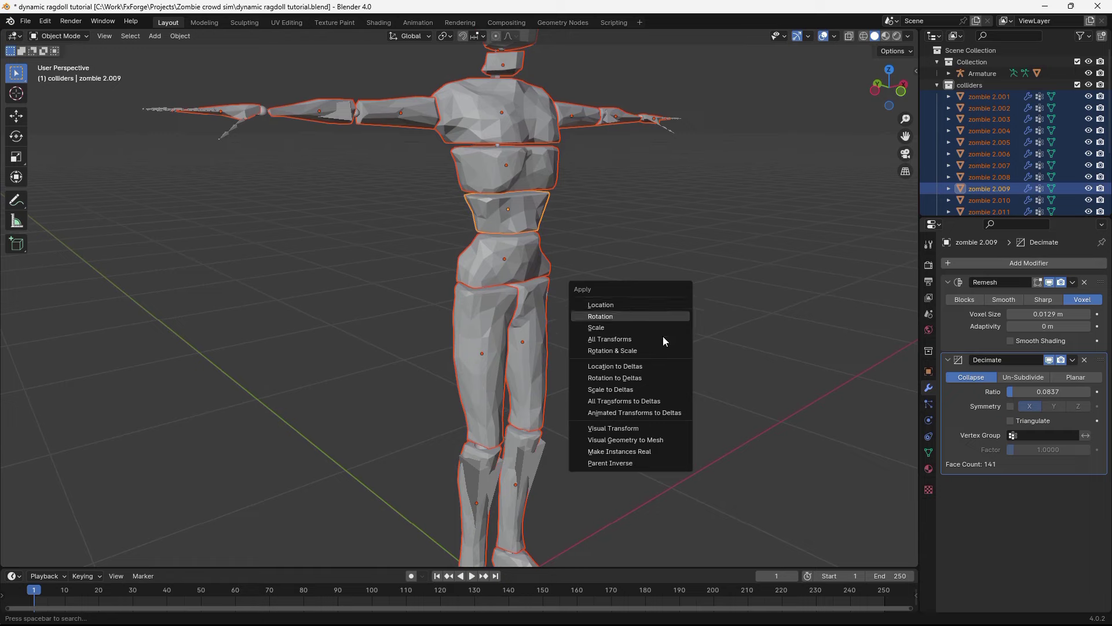
left_click(641, 439)
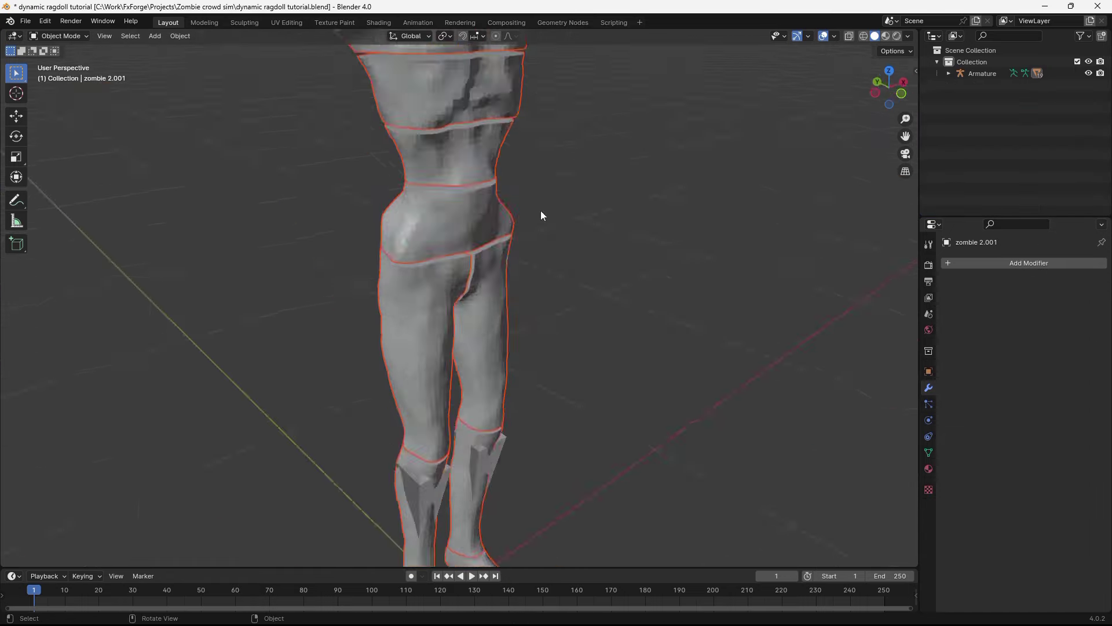
left_click(180, 36)
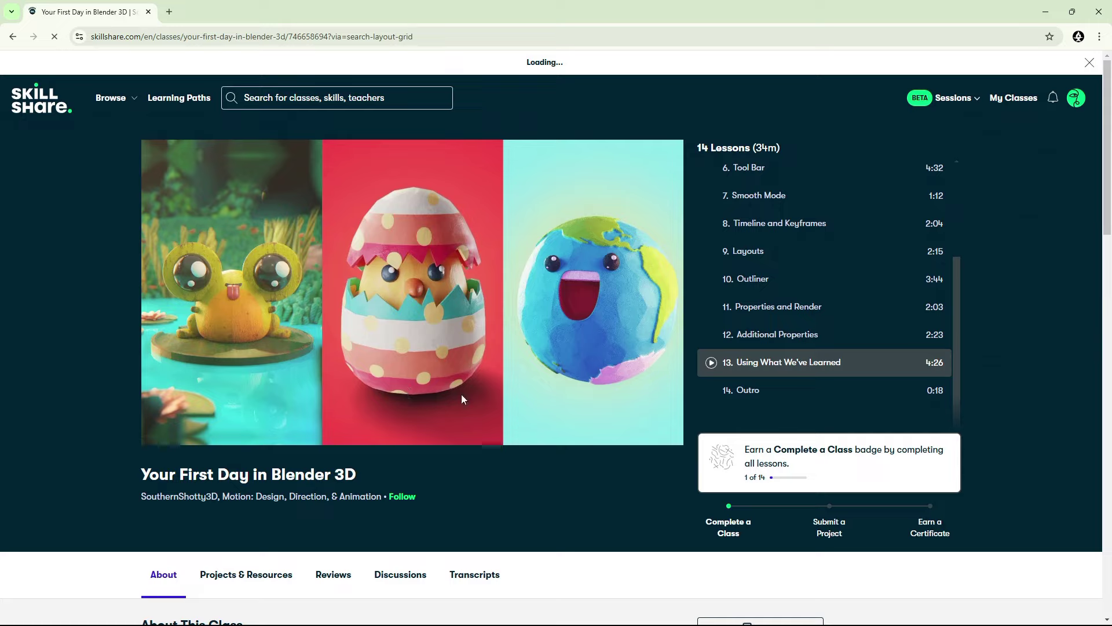
scroll(816, 339, "up", 3)
left_click(708, 241)
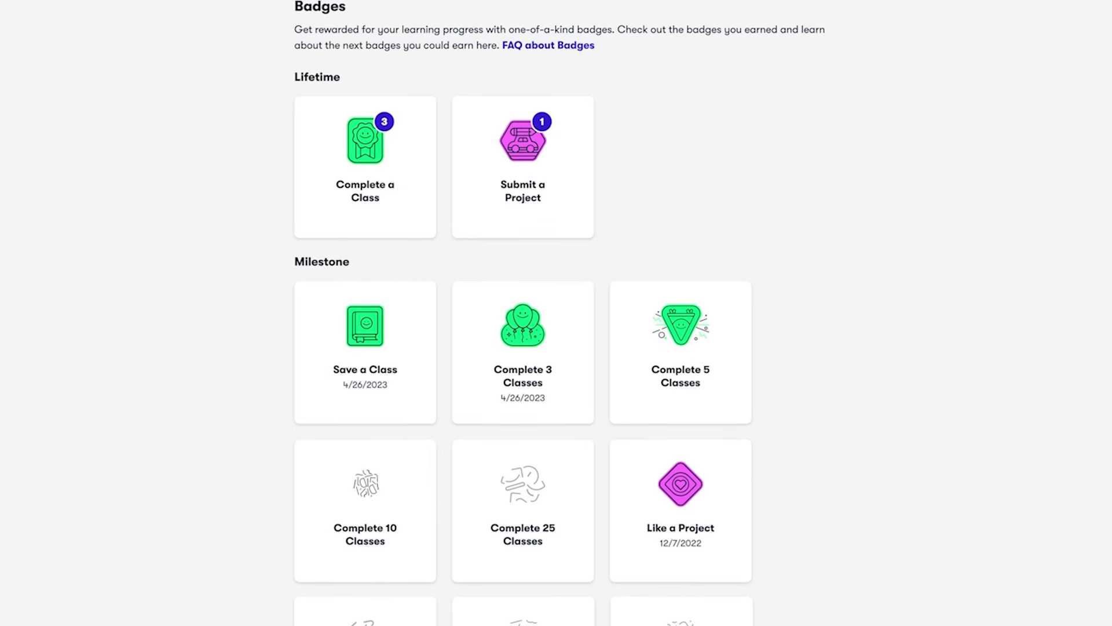
scroll(556, 313, "down", 7)
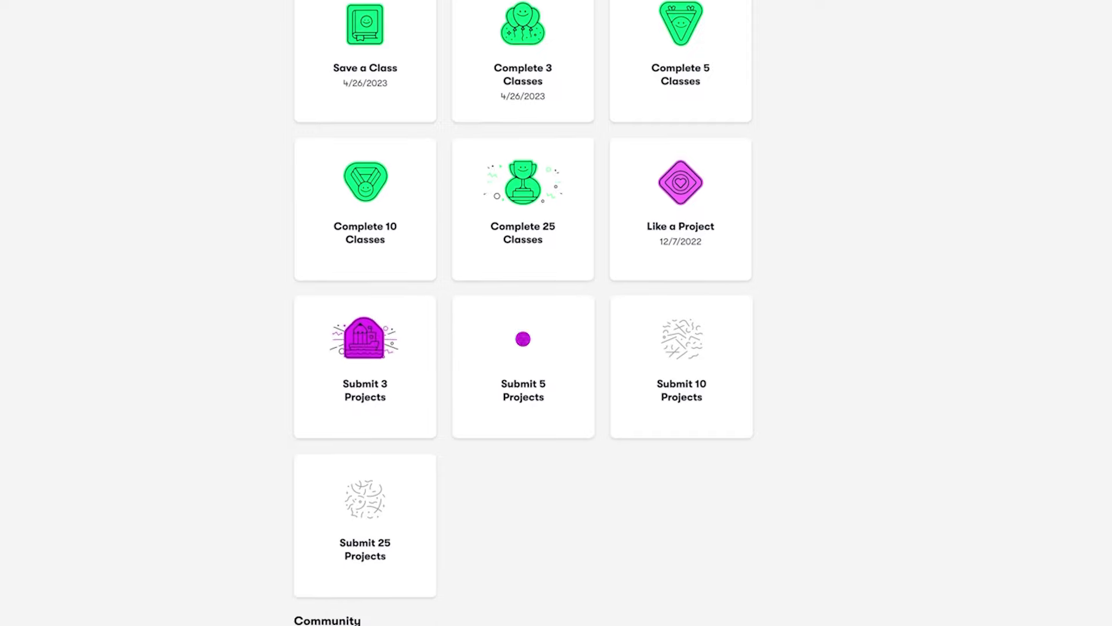
scroll(523, 313, "down", 4)
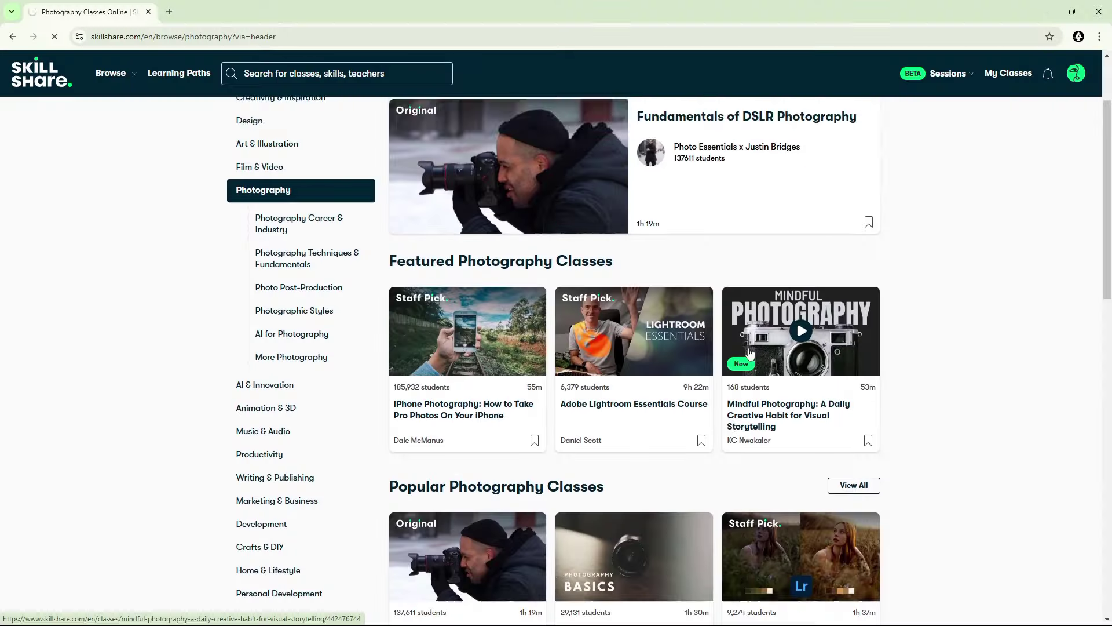
scroll(776, 320, "down", 1)
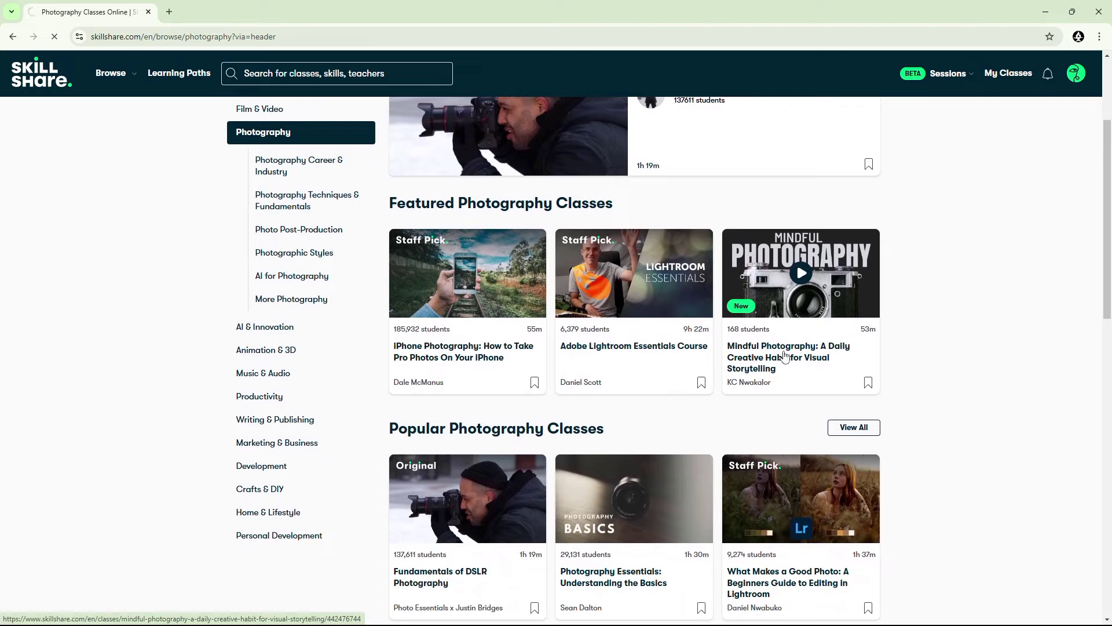
scroll(639, 323, "down", 1)
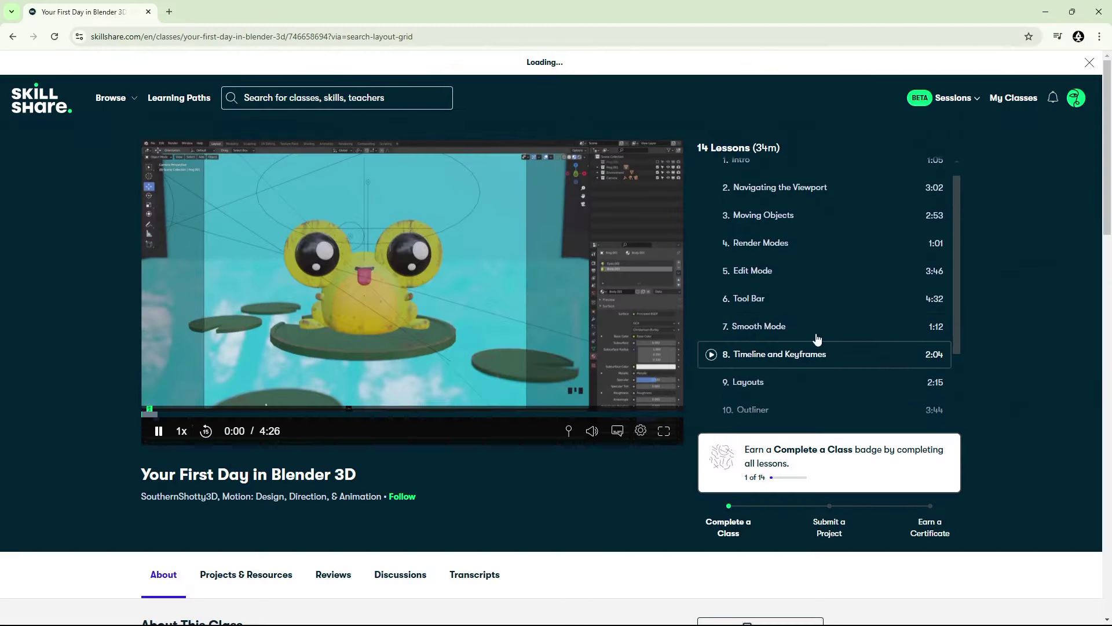
On Skillshare, browse the lessons of the class Your First Day in Blender 3D and play Moving Objects.
scroll(814, 340, "up", 1)
left_click(744, 240)
left_click(426, 298)
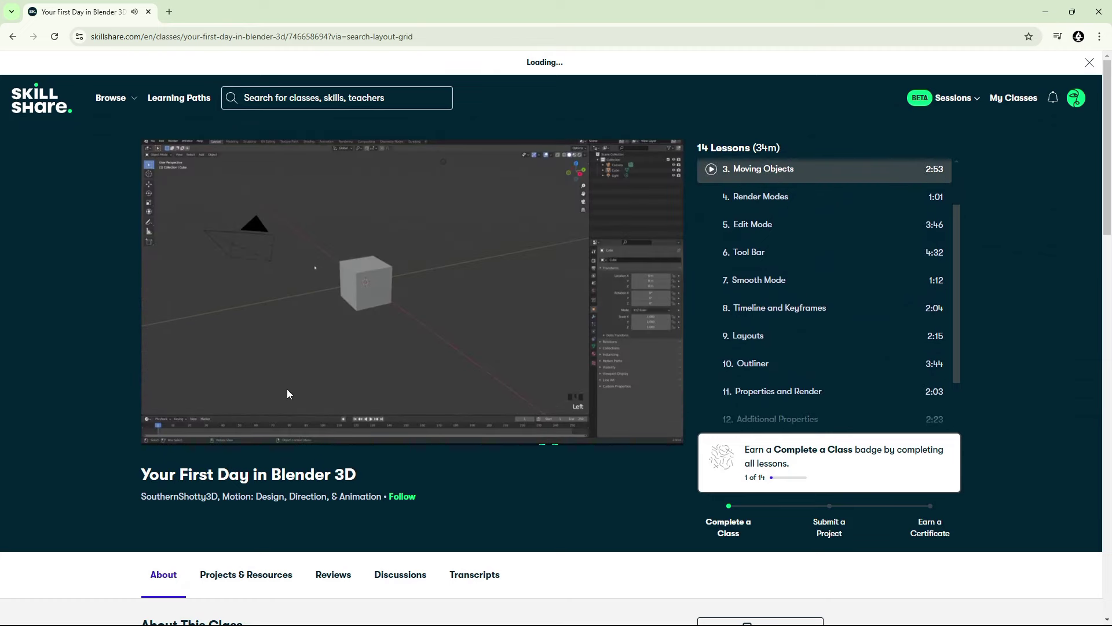
scroll(777, 318, "up", 1)
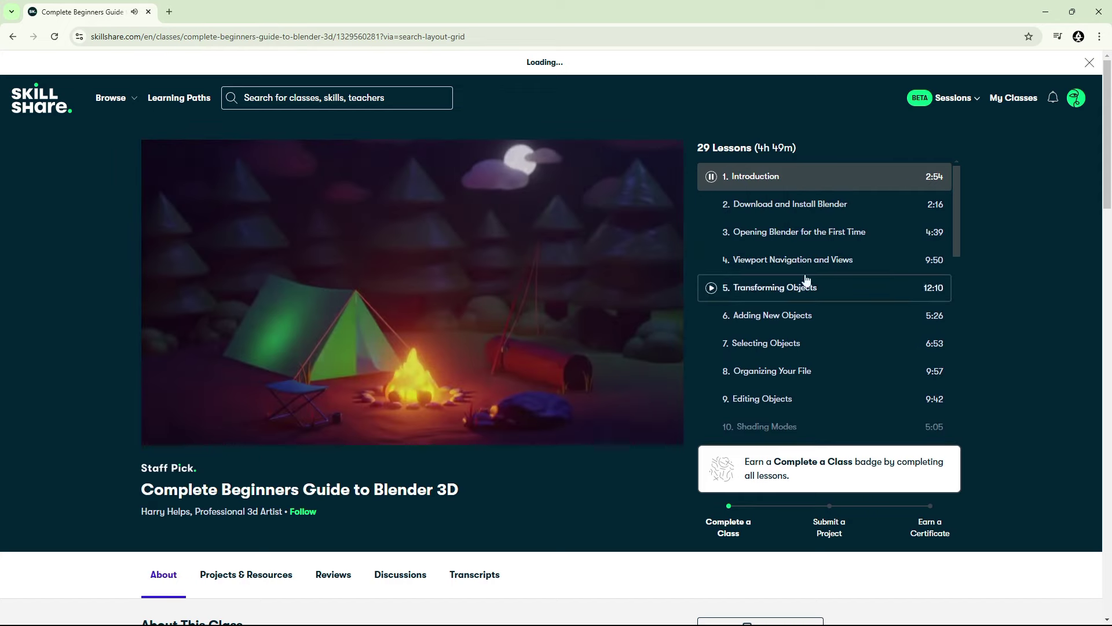
Play the lesson Our Class Project! of Complete Beginners Guide to Blender 3D from about halfway, in full screen.
scroll(899, 225, "down", 10)
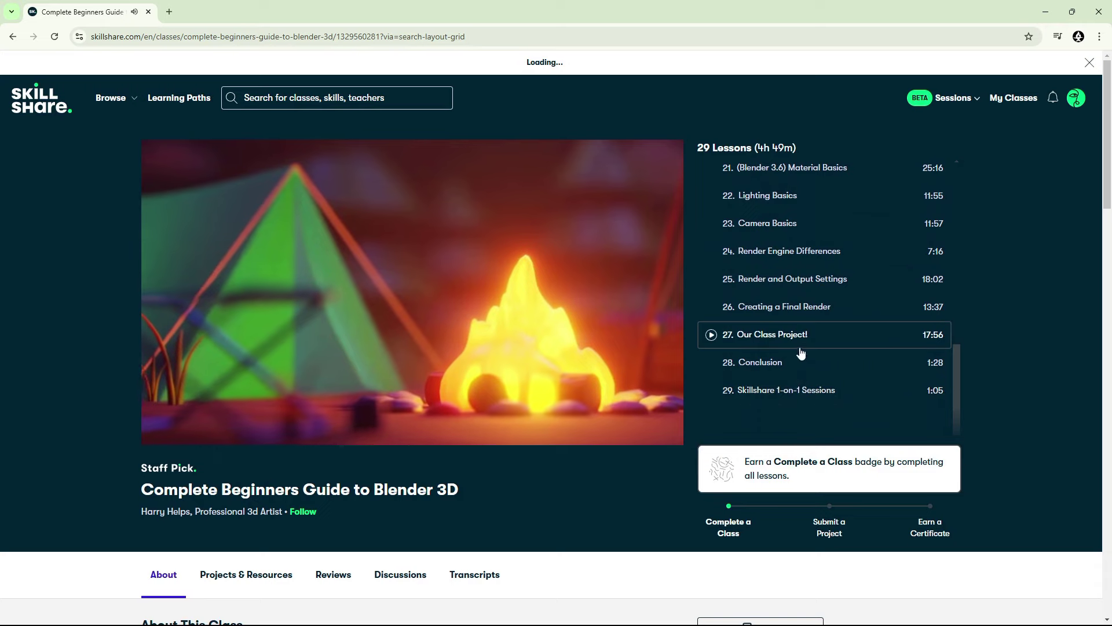
left_click(802, 348)
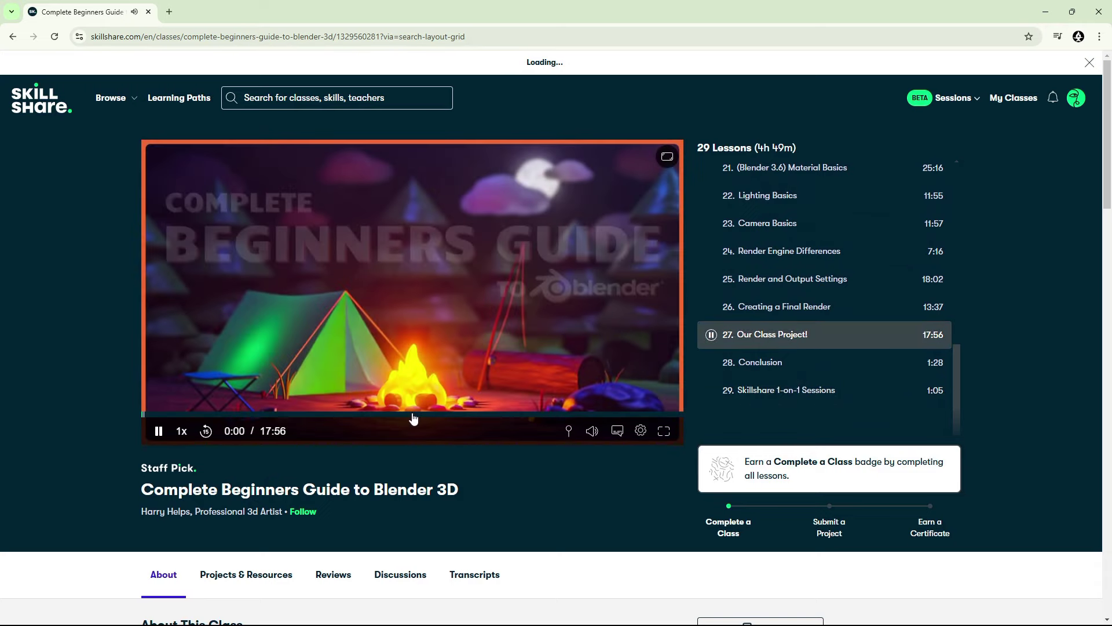
left_click(412, 414)
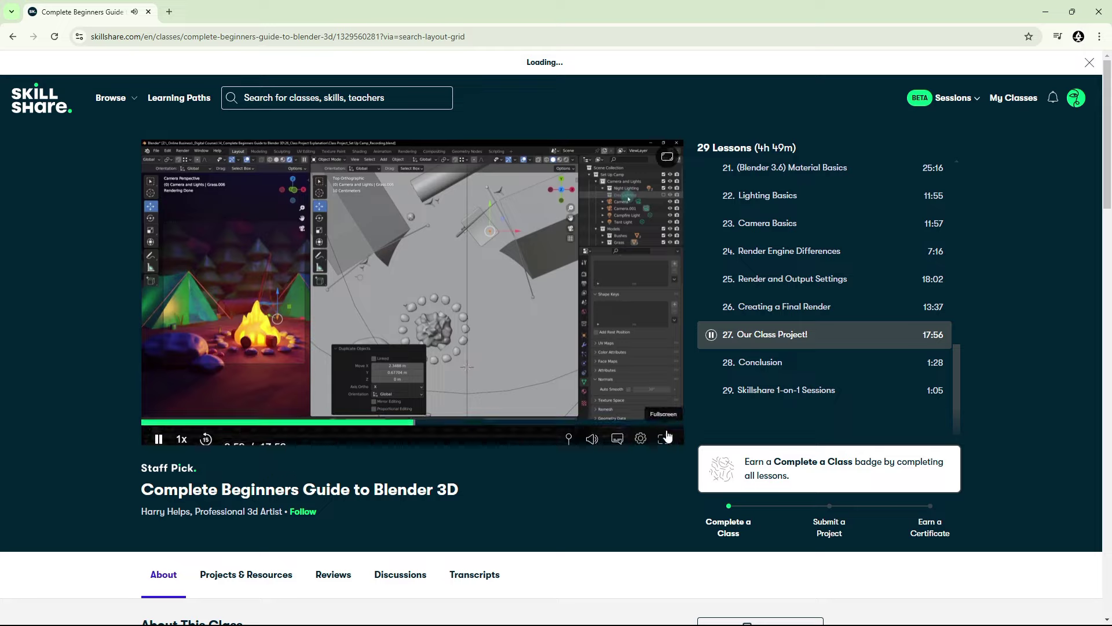
left_click(666, 435)
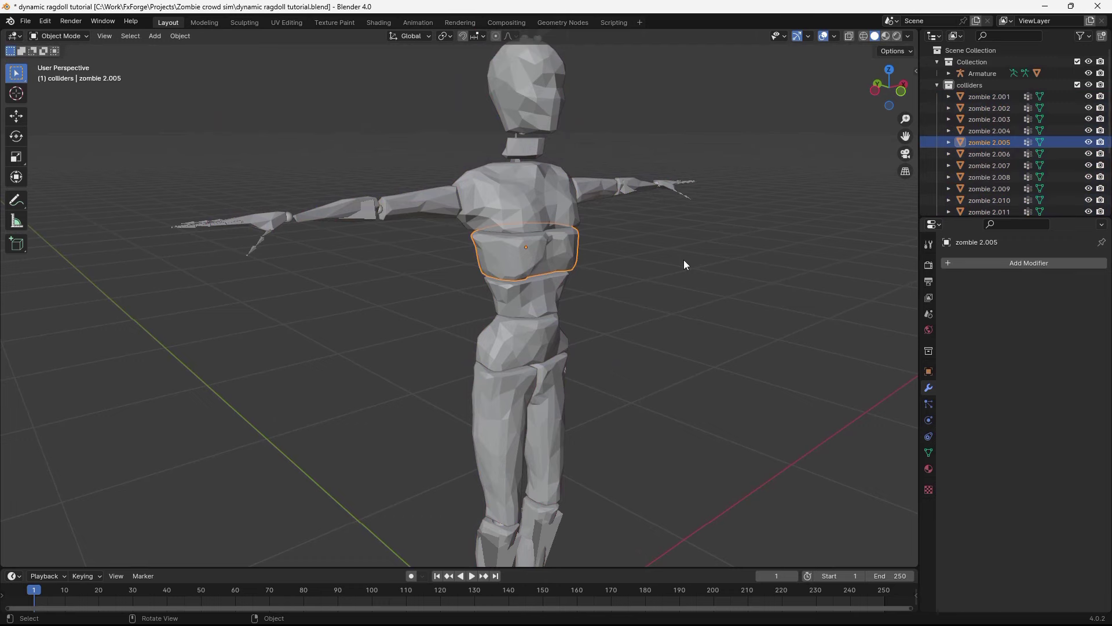
In Blender, select every object in the colliders collection with the abdomen part active and add active rigid bodies to them.
key("KP_1")
scroll(581, 147, "up", 5)
right_click(966, 84)
left_click(892, 132)
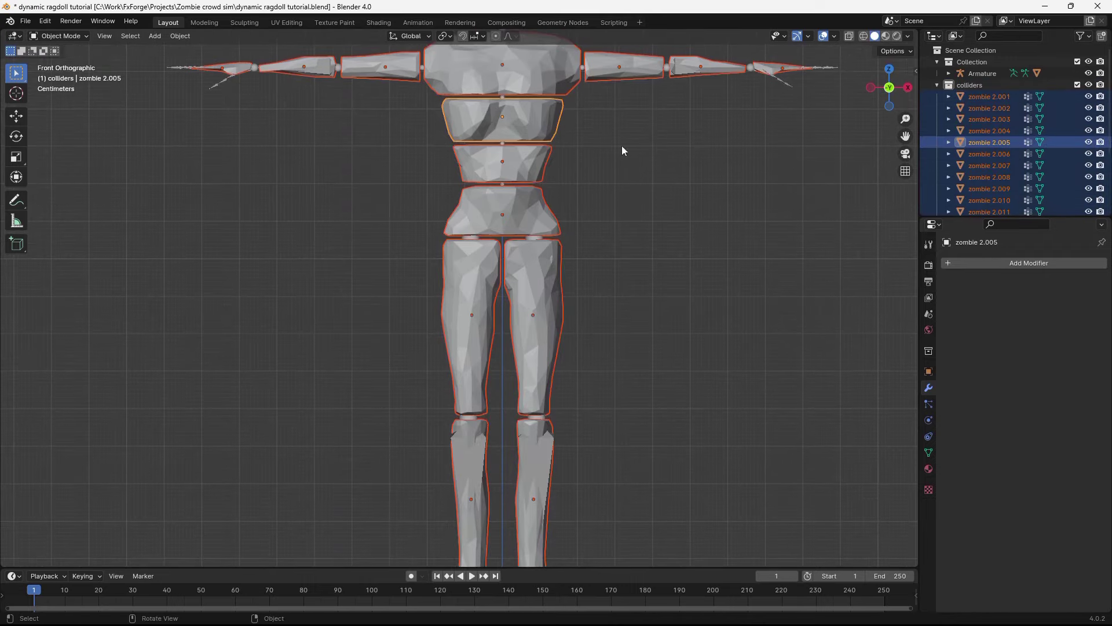
left_click(523, 159, "shift")
scroll(523, 158, "up", 3)
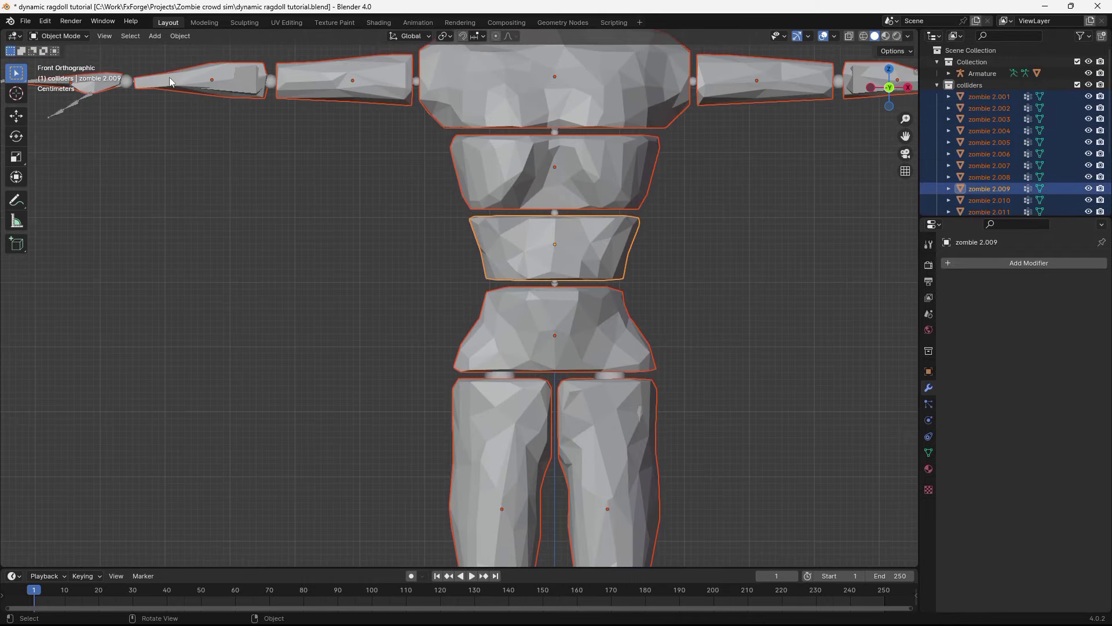
left_click(180, 36)
mouse_move(237, 338)
left_click(313, 339)
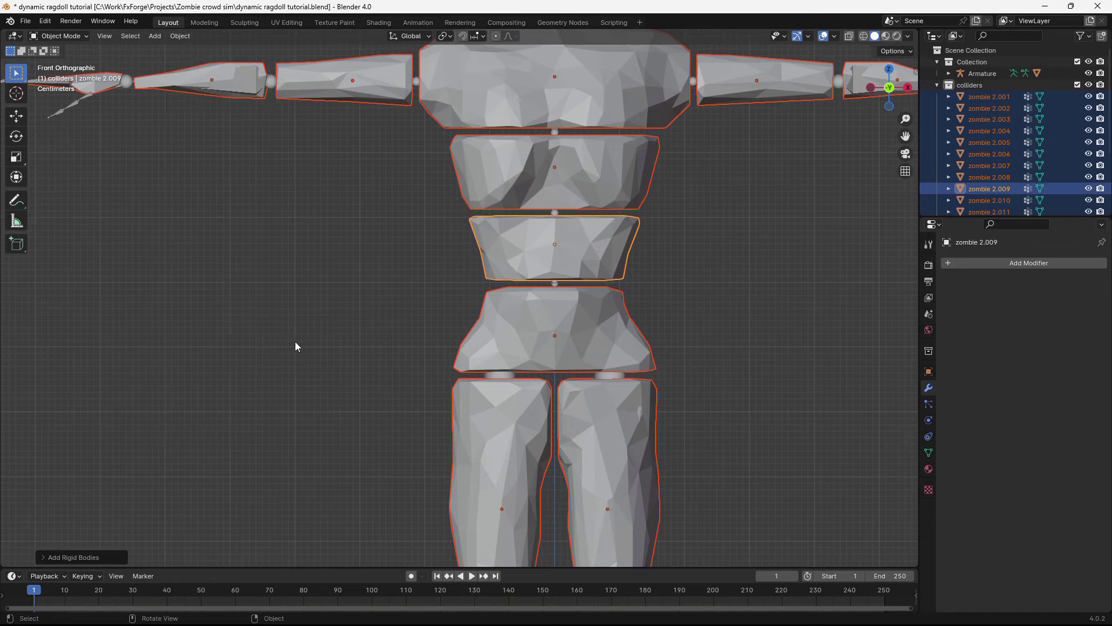
Save the file and play the rigid body simulation of the loose colliders.
scroll(488, 369, "down", 2)
scroll(488, 368, "down", 4, "shift")
key("ctrl+s")
key("space")
scroll(485, 323, "down", 3)
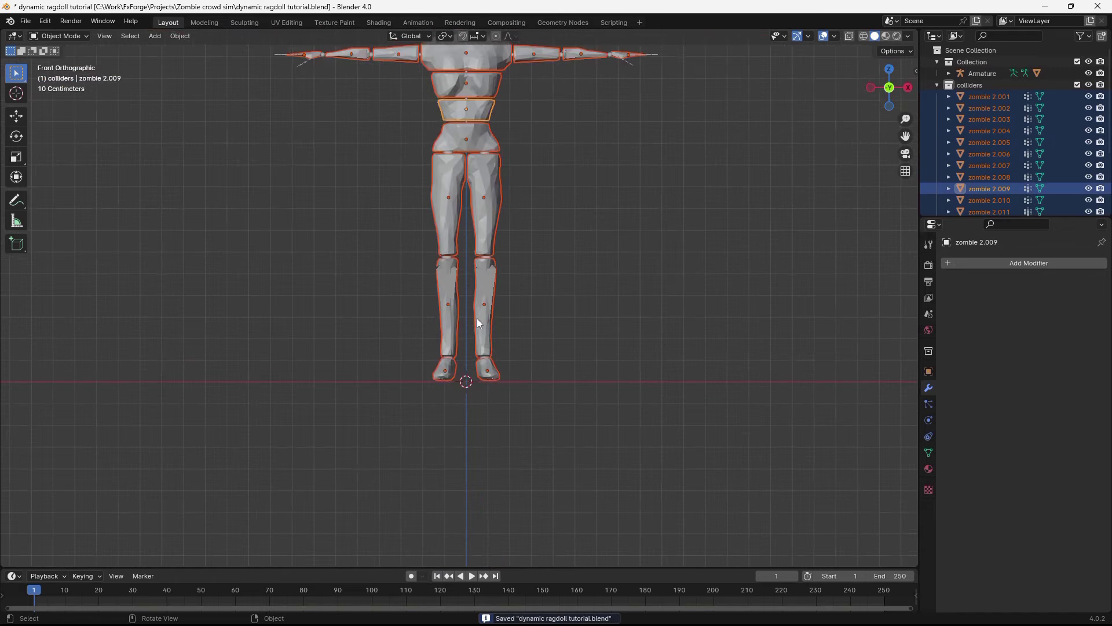
middle_click_drag(484, 323, 586, 315)
scroll(514, 474, "down", 2)
key("Escape")
Add a plane at the feet and scale it up into a large ground surface.
key("KP_1")
key("shift+a")
mouse_move(412, 249)
left_click(527, 249)
key("s")
left_click(411, 369)
middle_click_drag(411, 369, 486, 395)
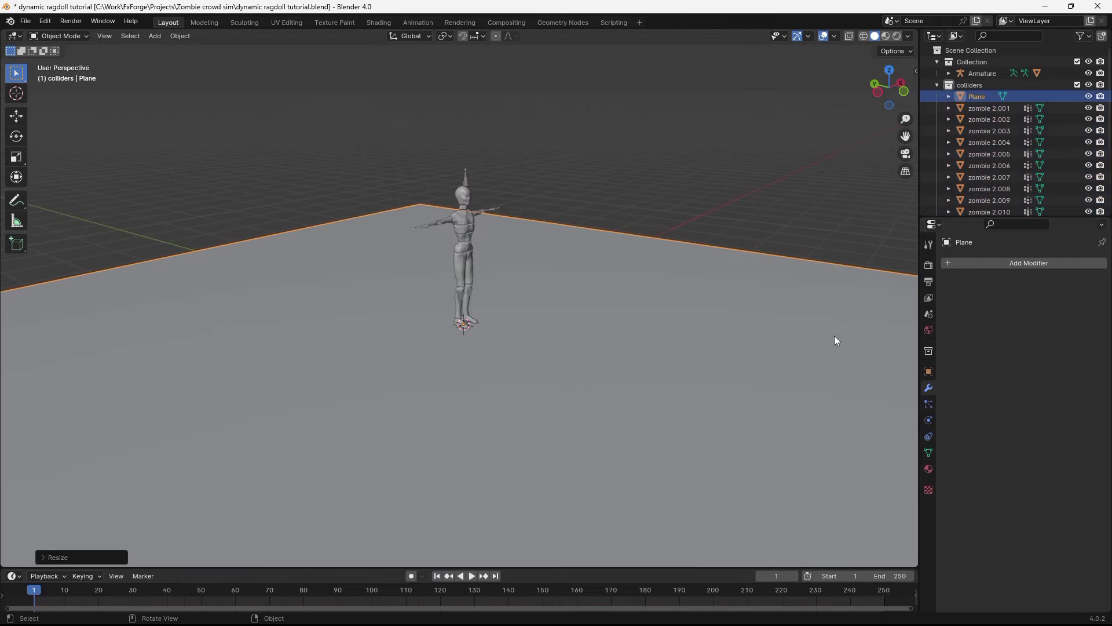
Make the ground plane a passive rigid body and hide it in the viewport.
left_click(928, 419)
left_click(1065, 288)
left_click(1033, 364)
scroll(649, 319, "up", 4)
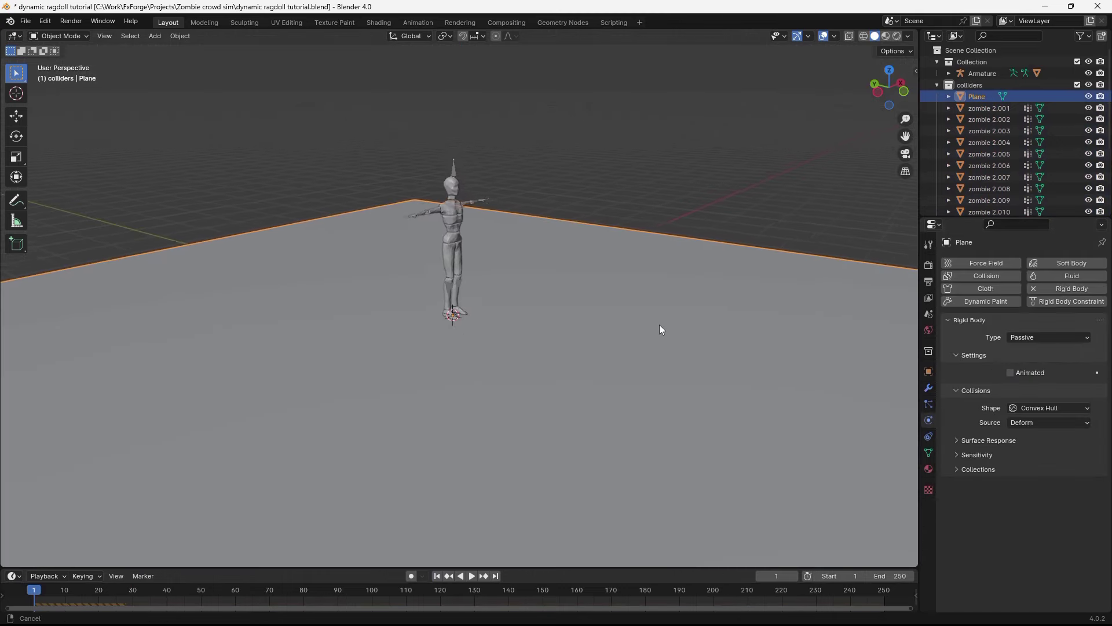
key("h")
Save the file and play the simulation of the unconnected colliders falling onto the hidden ground.
key("ctrl+s")
middle_click_drag(426, 522, 463, 395)
key("space")
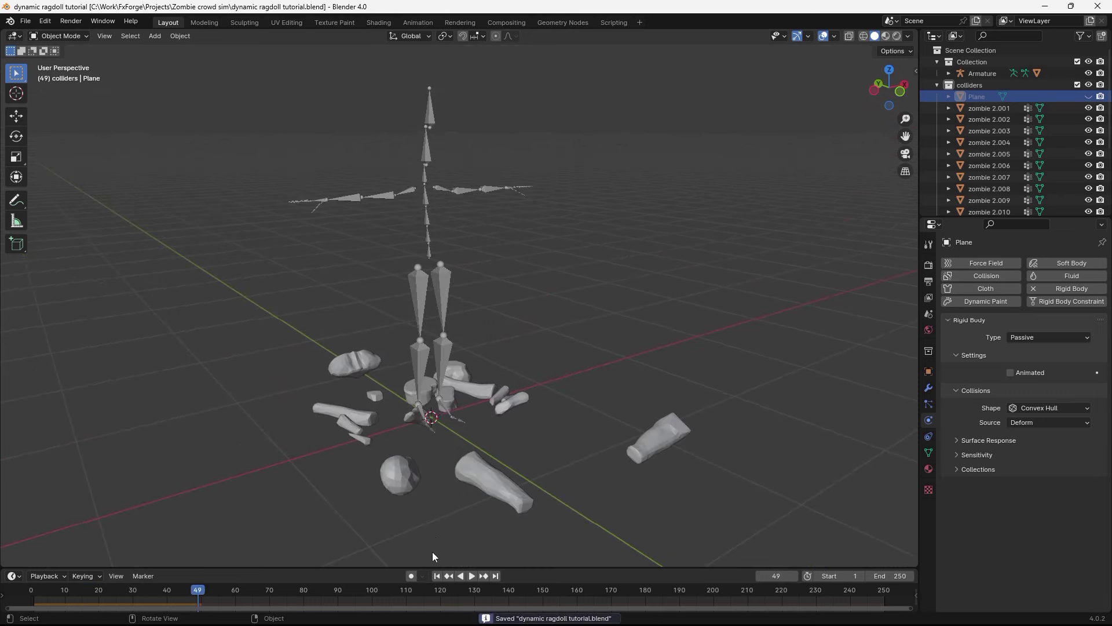
key("Escape")
Select the neck and head colliders and join them with the rigid body Connect command.
scroll(495, 276, "up", 5)
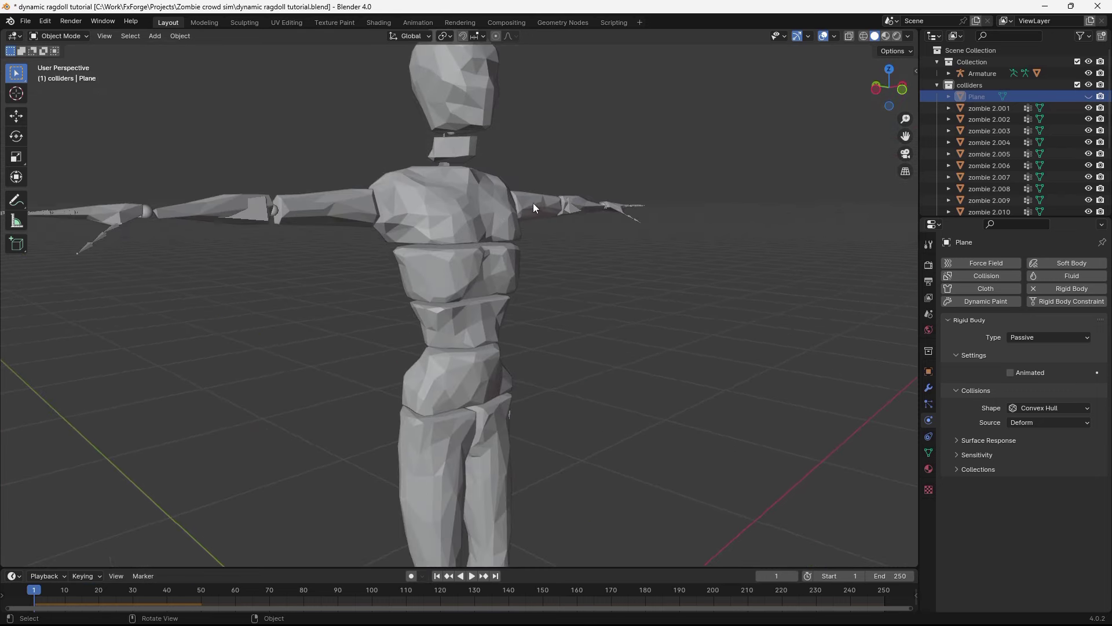
middle_click_drag(549, 185, 495, 201)
left_click(463, 245)
left_click(495, 200, "shift")
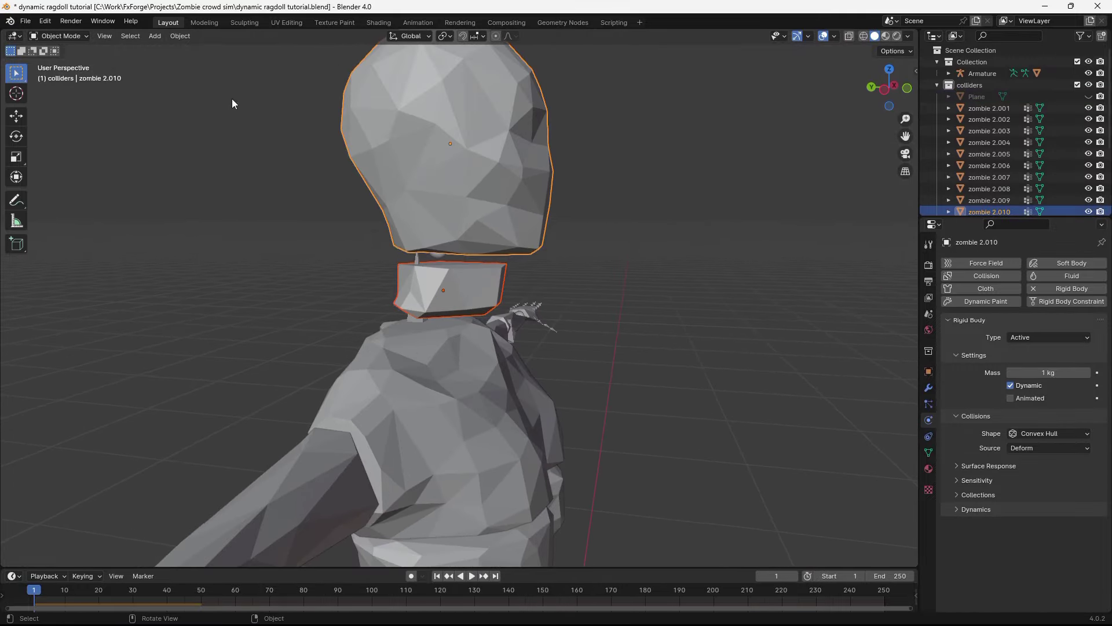
left_click(184, 38)
mouse_move(236, 341)
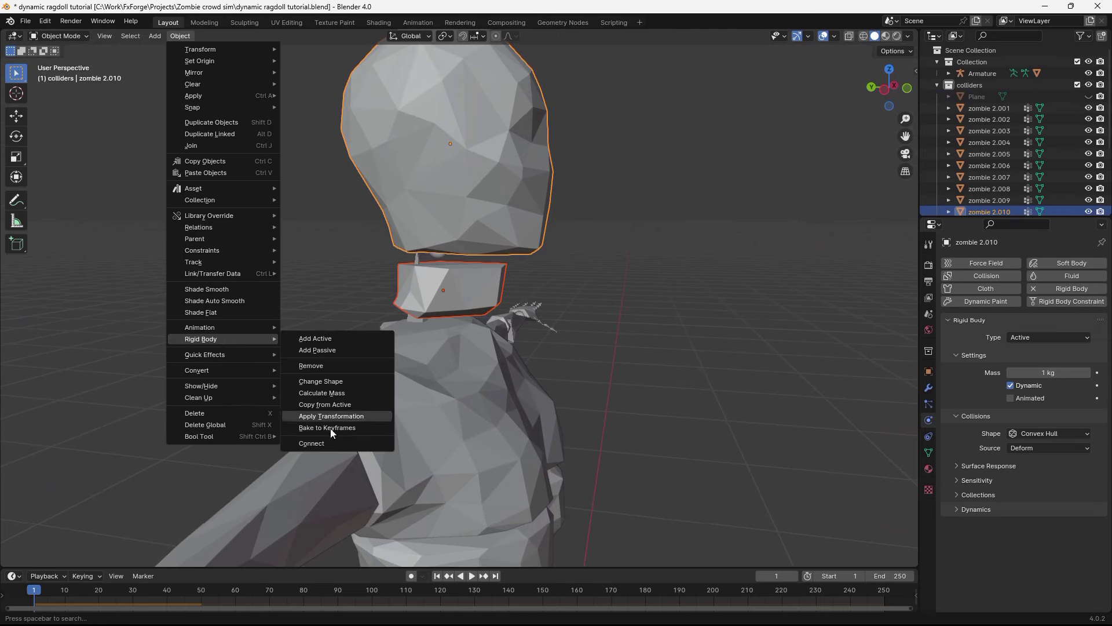
left_click(323, 445)
Connect the neck to the chest and all remaining adjacent collider pairs in the torso, arms and legs with rigid body constraints.
scroll(323, 445, "down", 3)
middle_click_drag(323, 445, 449, 303)
left_click(448, 302)
left_click(404, 267, "shift")
key("KP_Decimal")
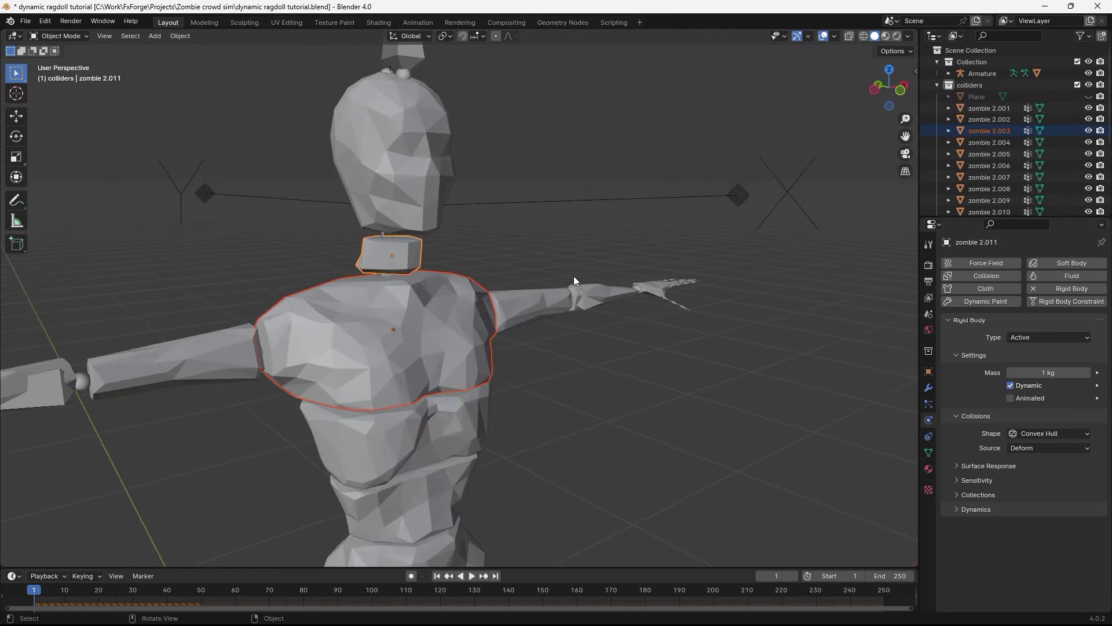
middle_click_drag(501, 294, 423, 320)
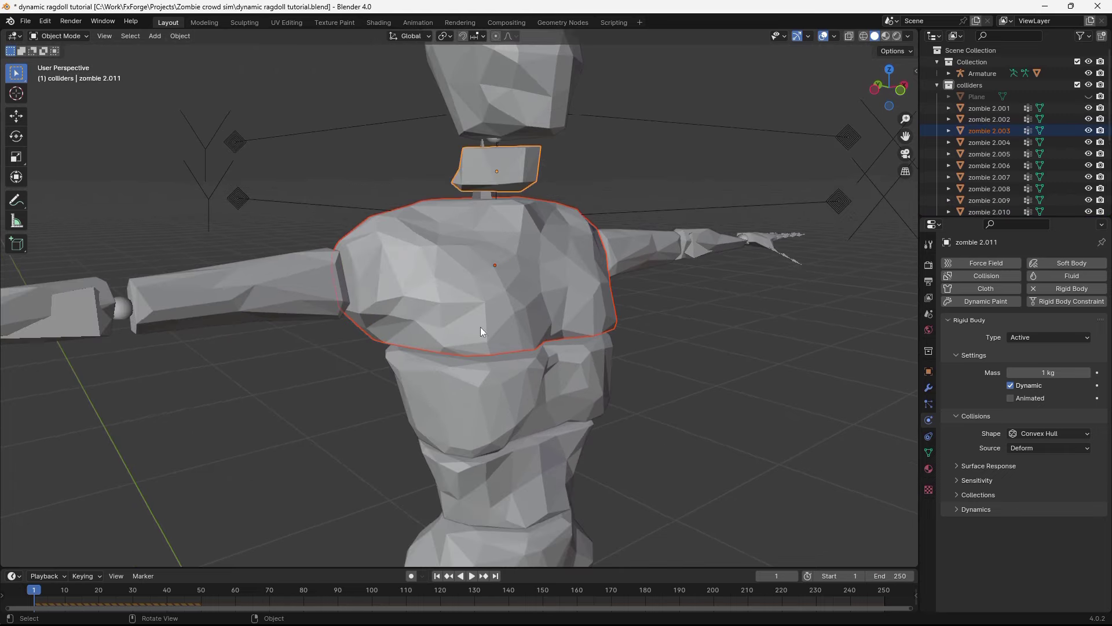
scroll(422, 319, "down", 3)
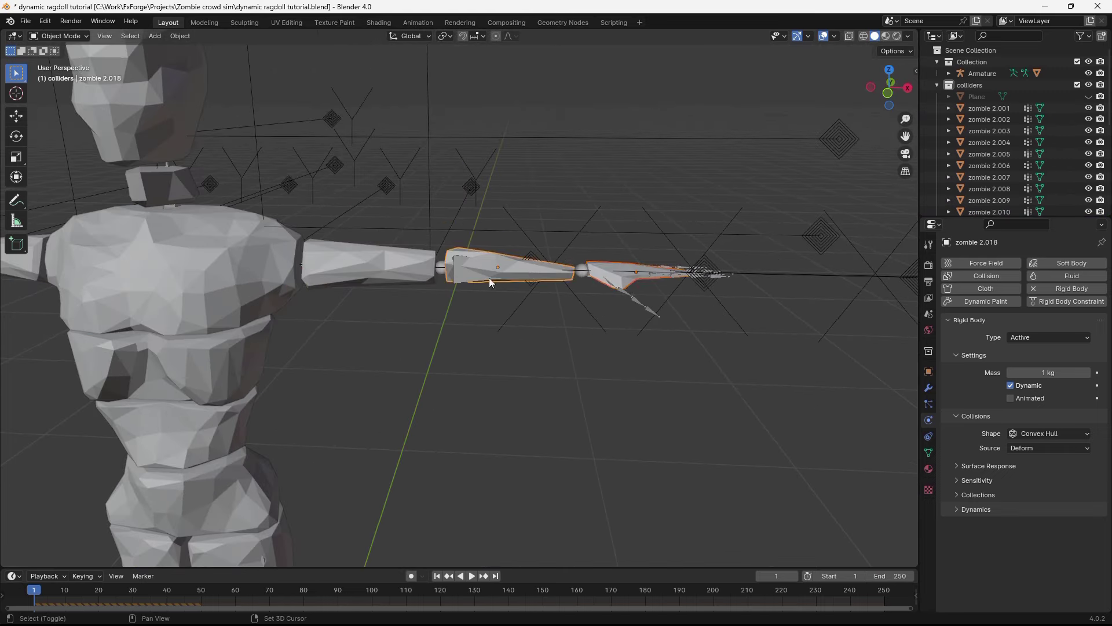
left_click(432, 283)
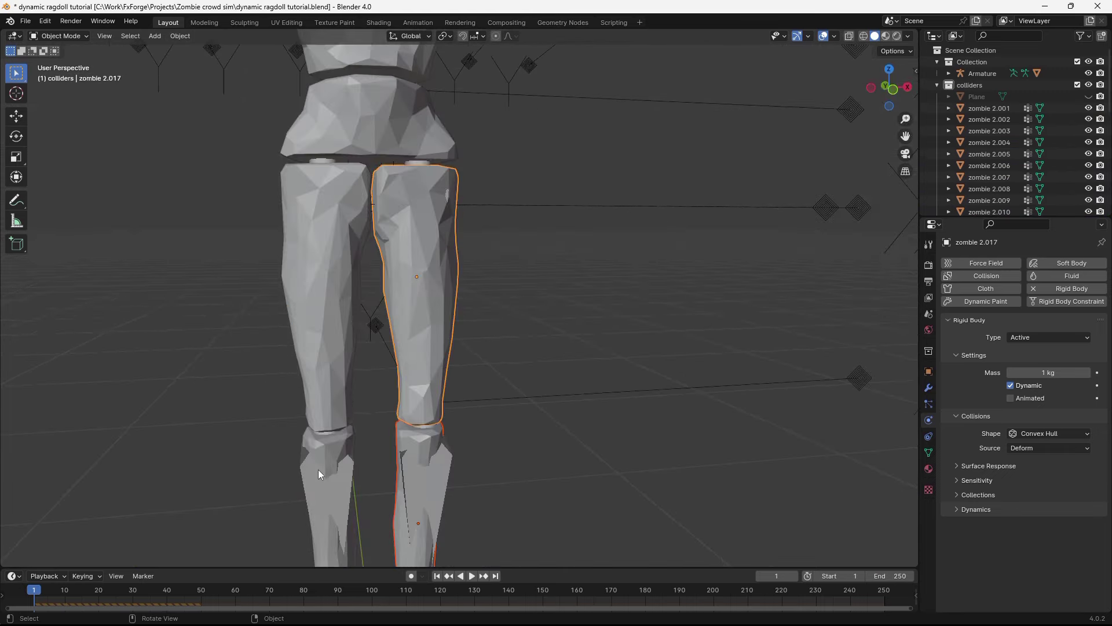
Save the file and play the simulation of the connected ragdoll, viewing its fall from the side.
key("ctrl+s")
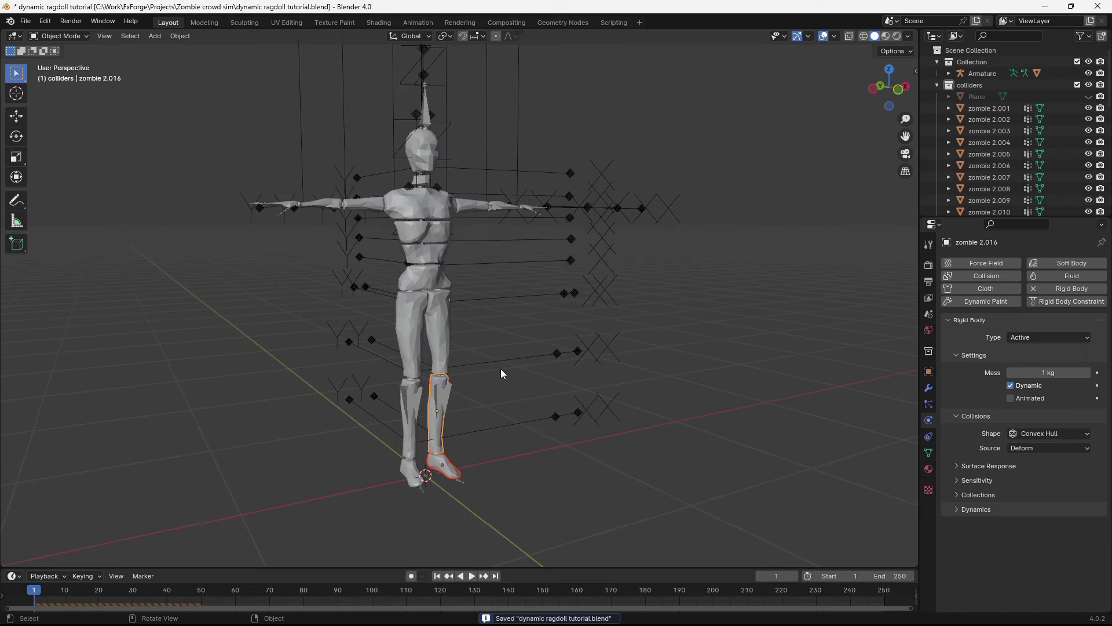
key("space")
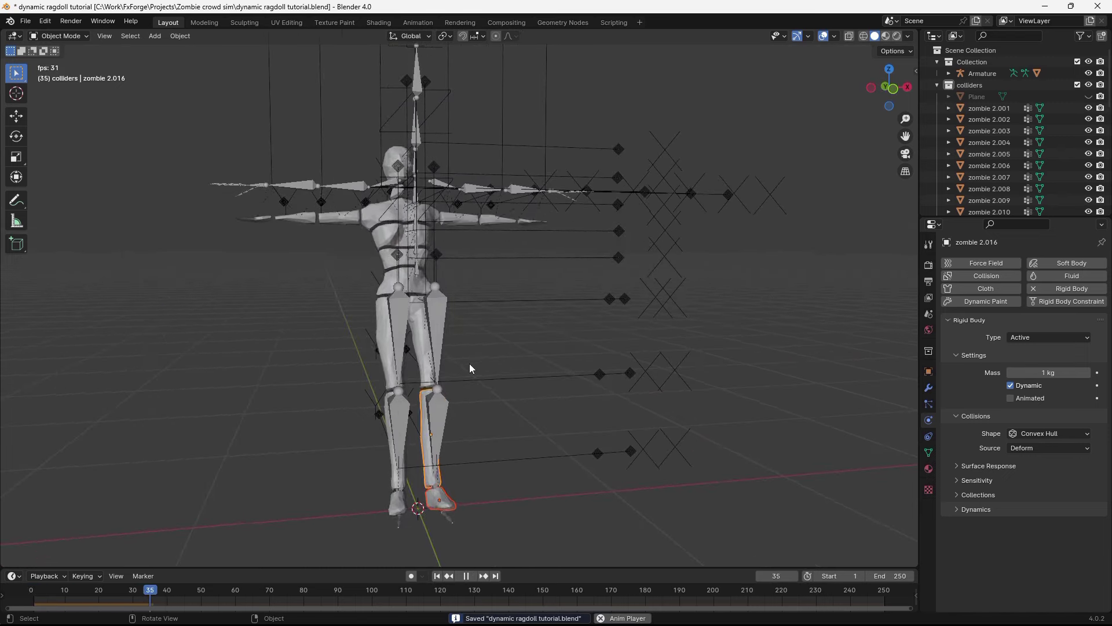
key("space")
middle_click_drag(469, 363, 610, 432)
key("space")
middle_click_drag(384, 446, 506, 441, "shift")
scroll(507, 441, "up", 2)
key("space")
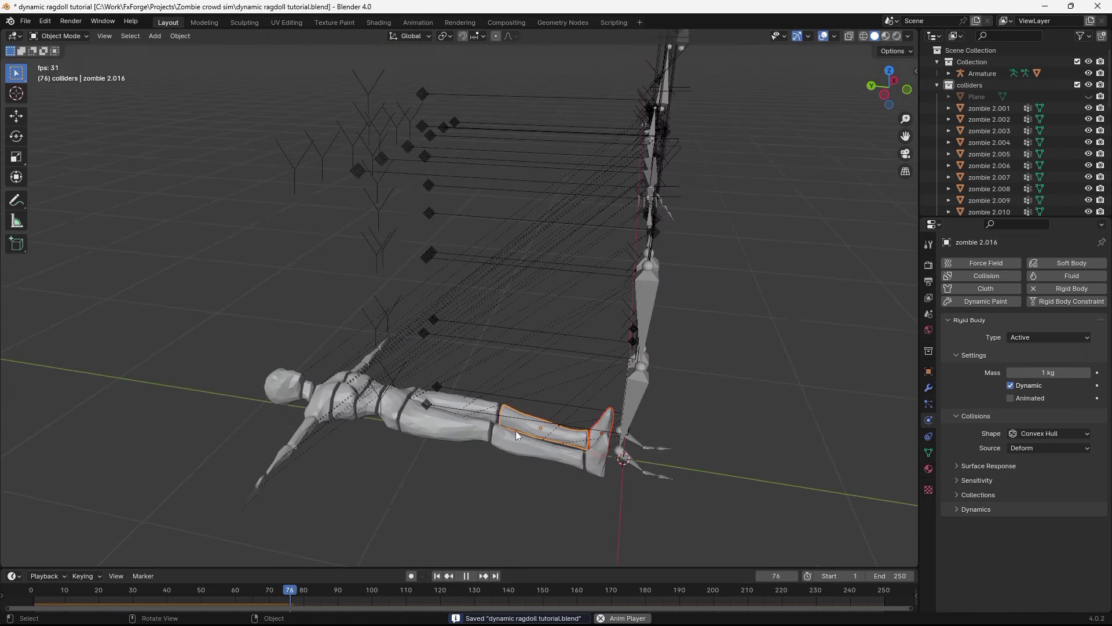
left_click(437, 576)
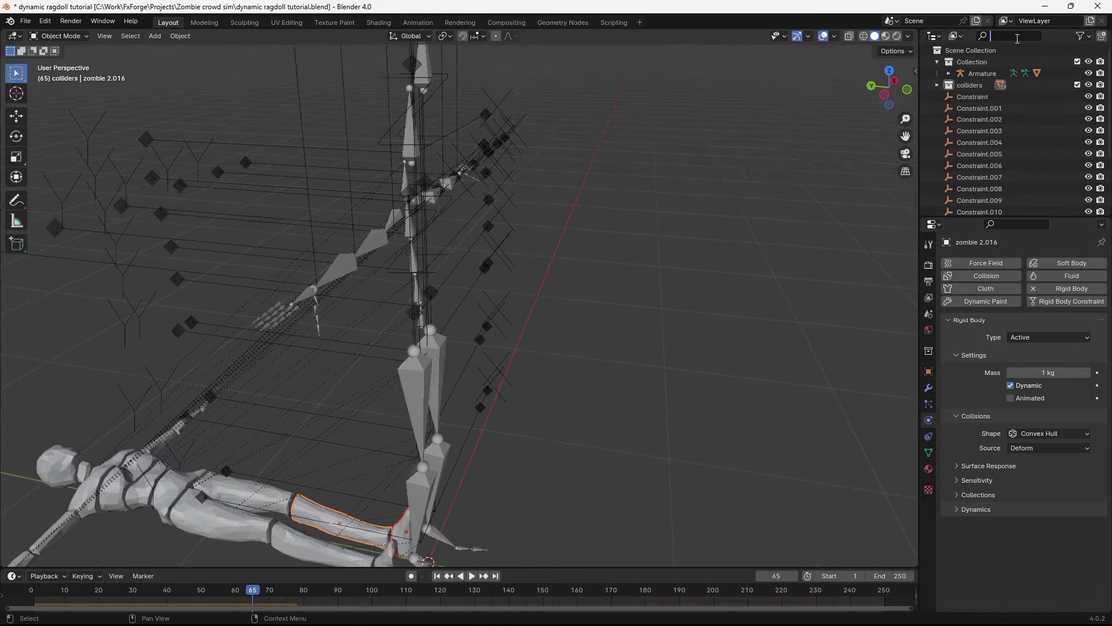
Filter the Outliner by "constra", select all the constraint empties and move them to a new collection named "joint constraints".
left_click(1017, 39)
type("c")
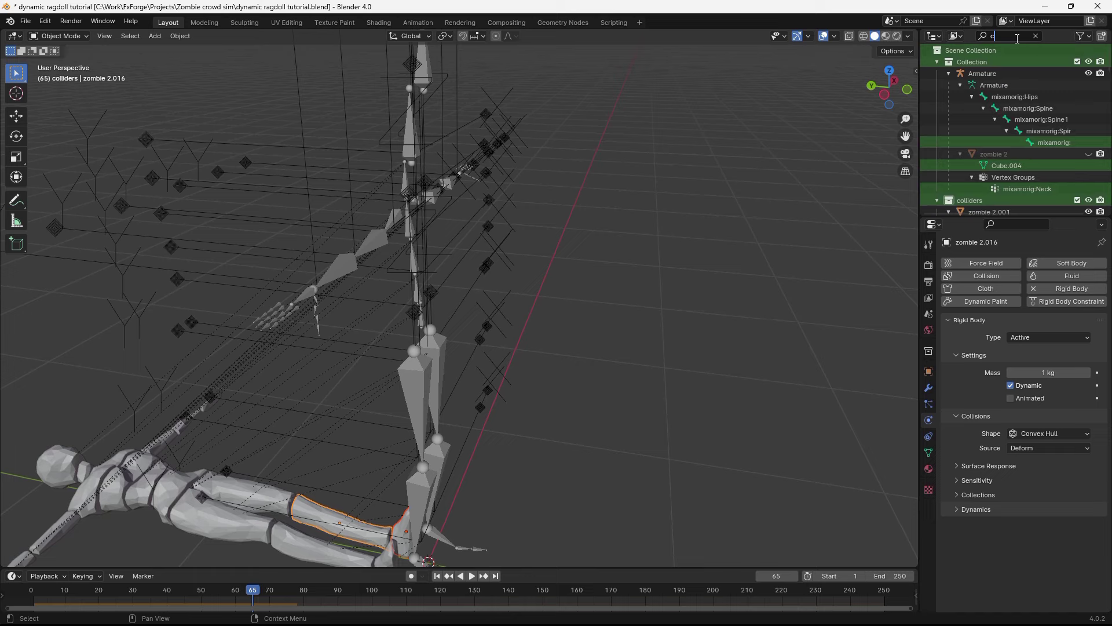
type("onstra")
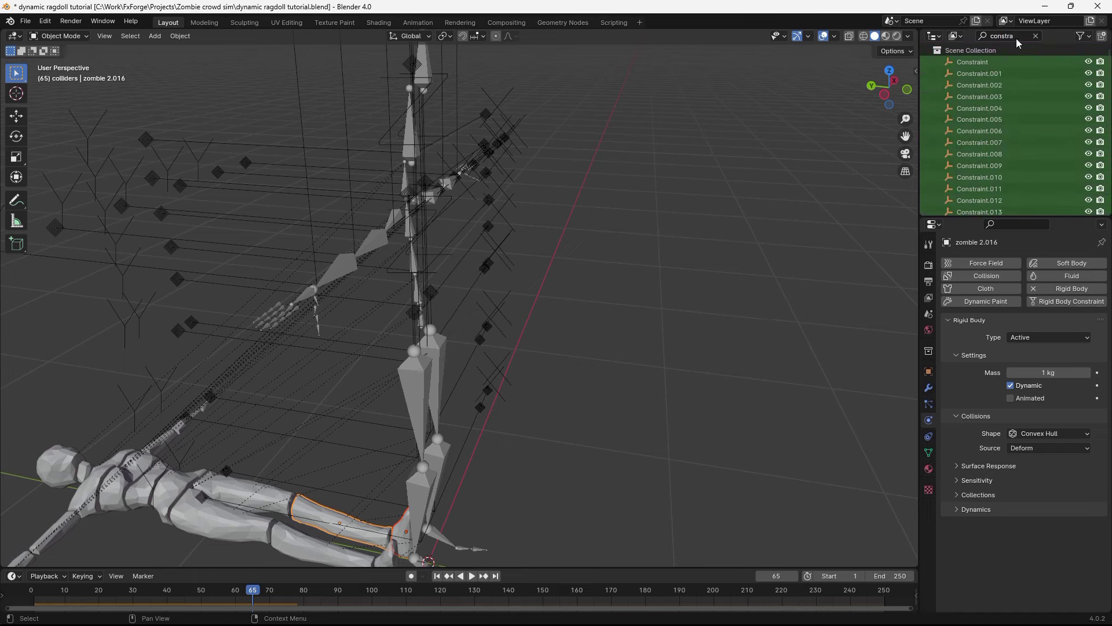
left_click(1000, 85)
key("a")
middle_click_drag(614, 272, 501, 273)
scroll(501, 273, "up", 4)
left_click(527, 234)
key("m")
left_click(525, 227)
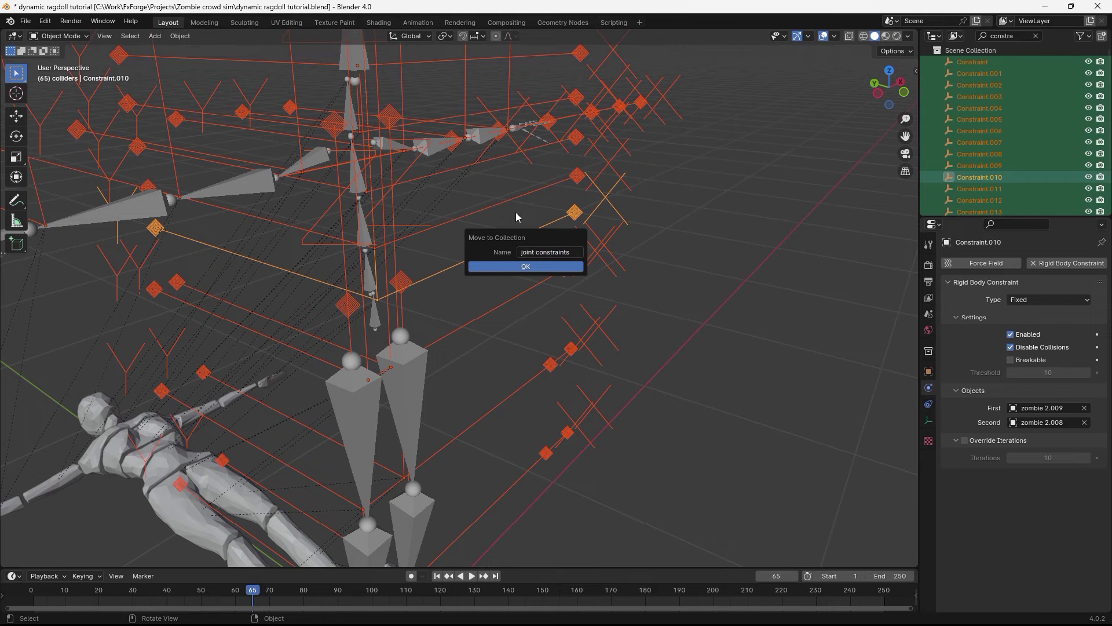
left_click(525, 266)
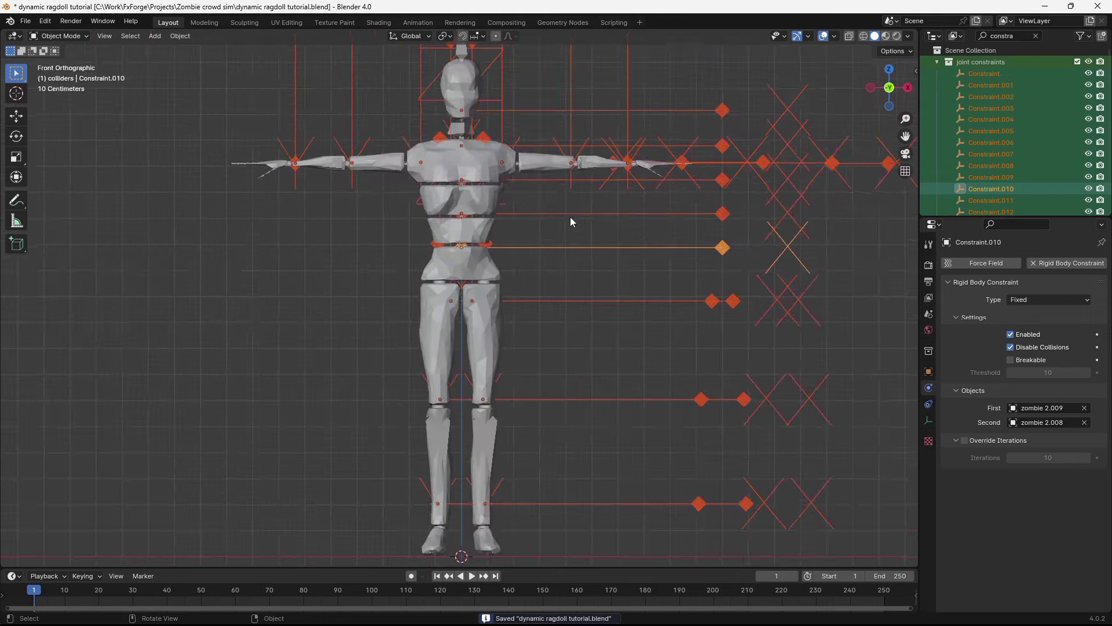
Set the rigid body constraint type of the active joint between abdomen and pelvis to Generic Spring.
scroll(570, 216, "up", 4)
middle_click_drag(491, 328, 611, 270)
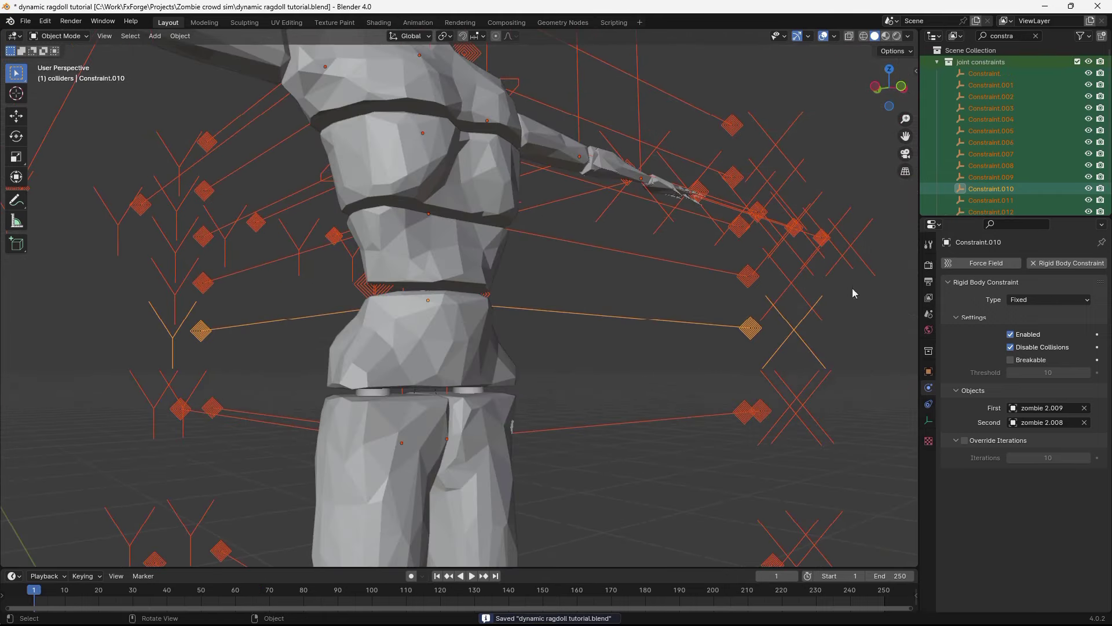
scroll(610, 270, "up", 2)
scroll(612, 275, "down", 4)
key("space")
middle_click_drag(564, 343, 498, 394)
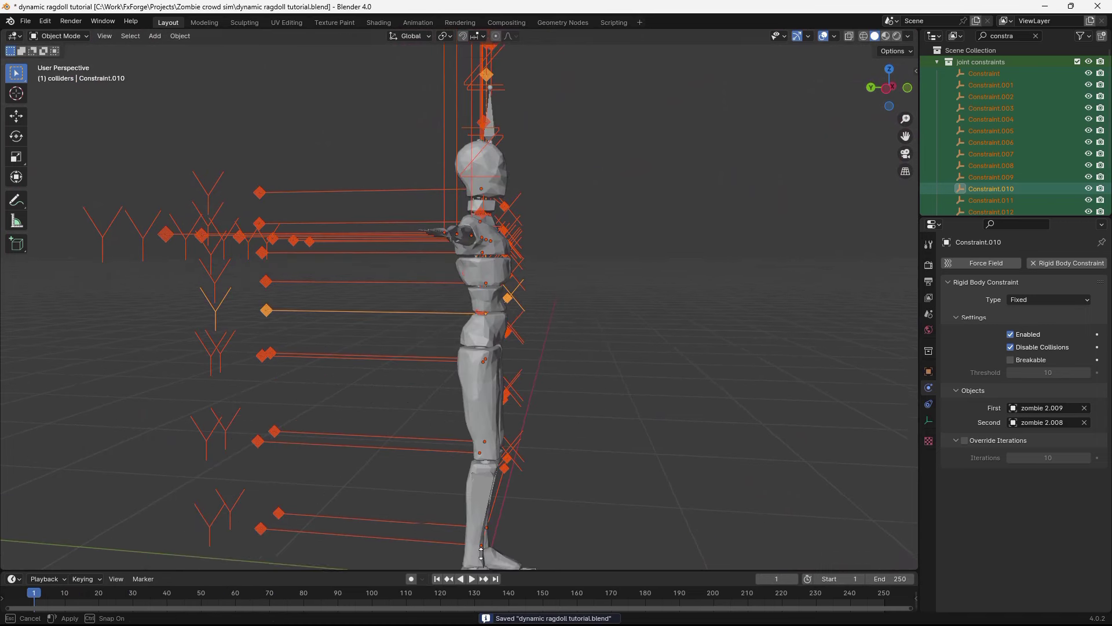
scroll(744, 424, "up", 2)
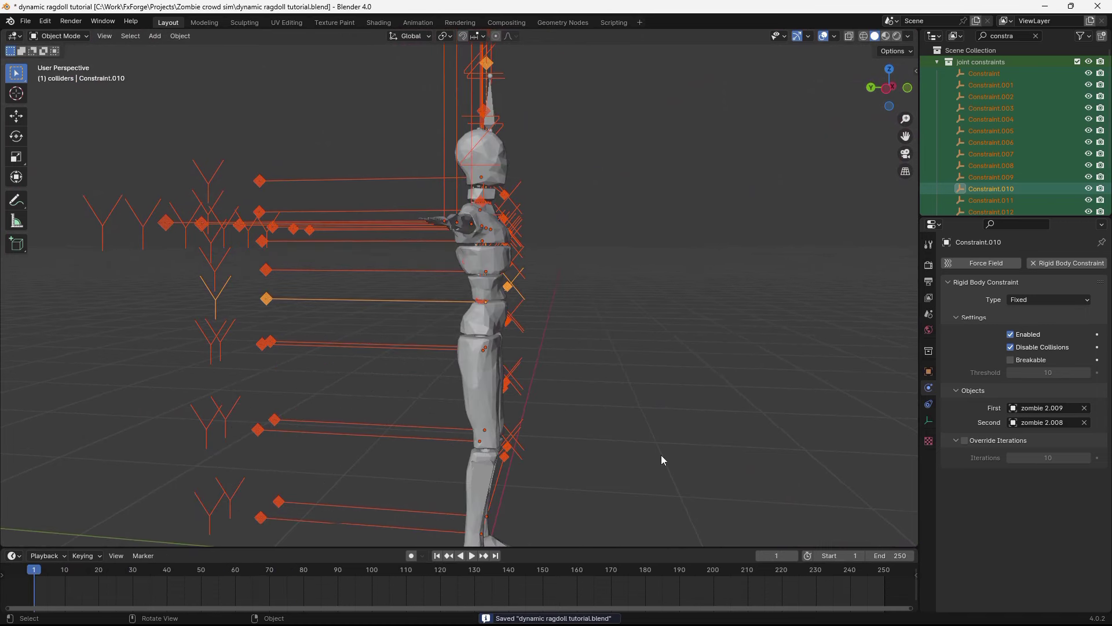
left_click(1019, 301)
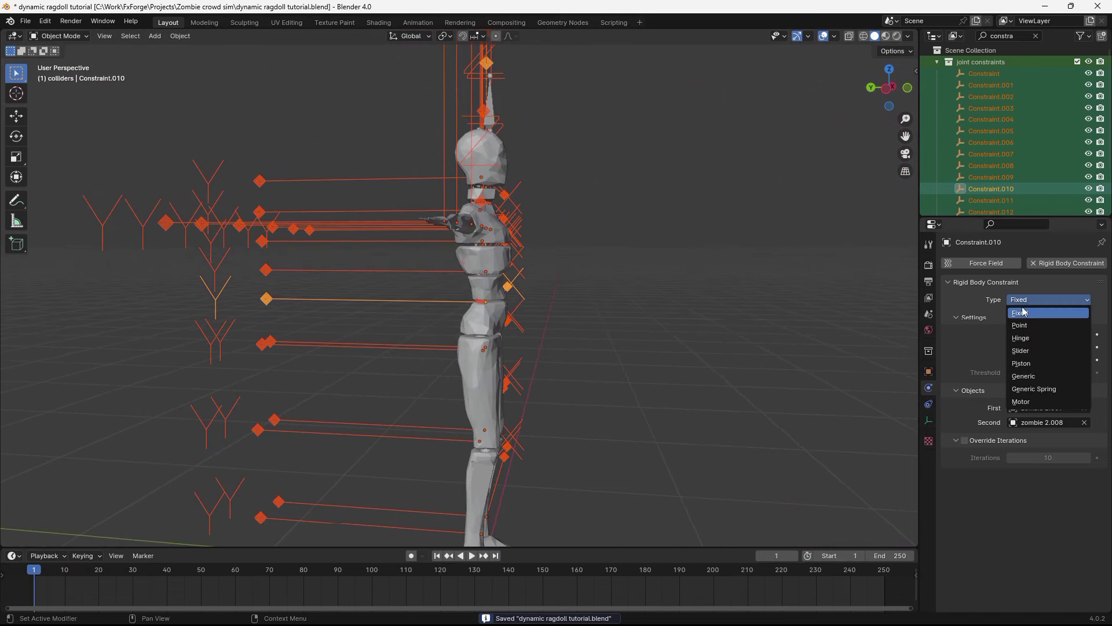
left_click(1040, 388)
Copy the Generic Spring type from the active abdomen–pelvis constraint to all selected joint constraints.
middle_click_drag(752, 309, 690, 295)
scroll(689, 295, "up", 3)
left_click(570, 251, "shift")
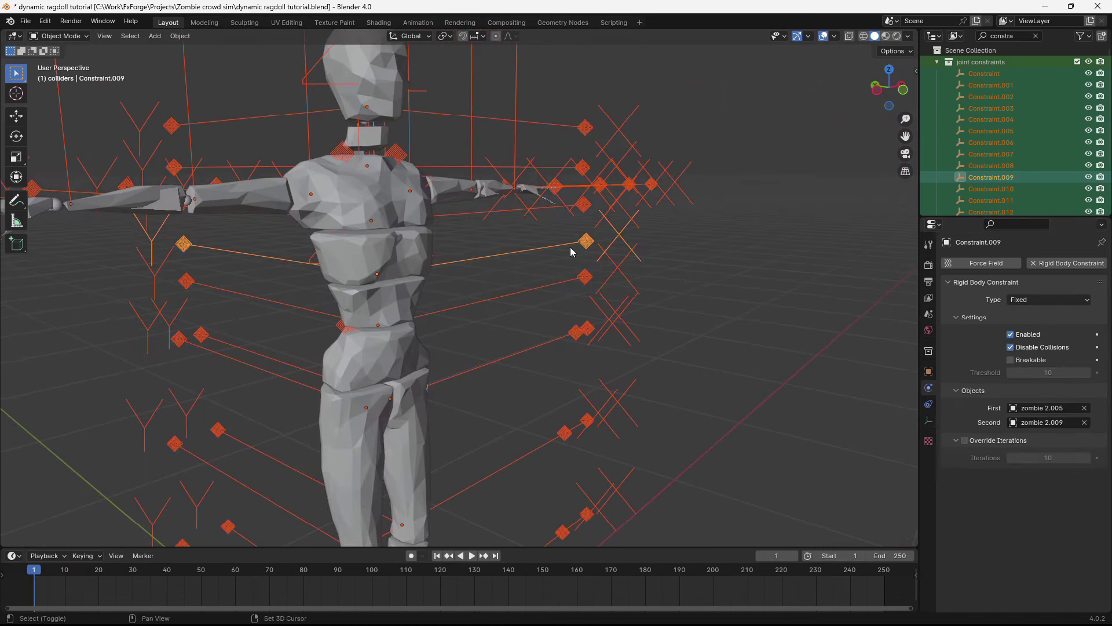
left_click(579, 276)
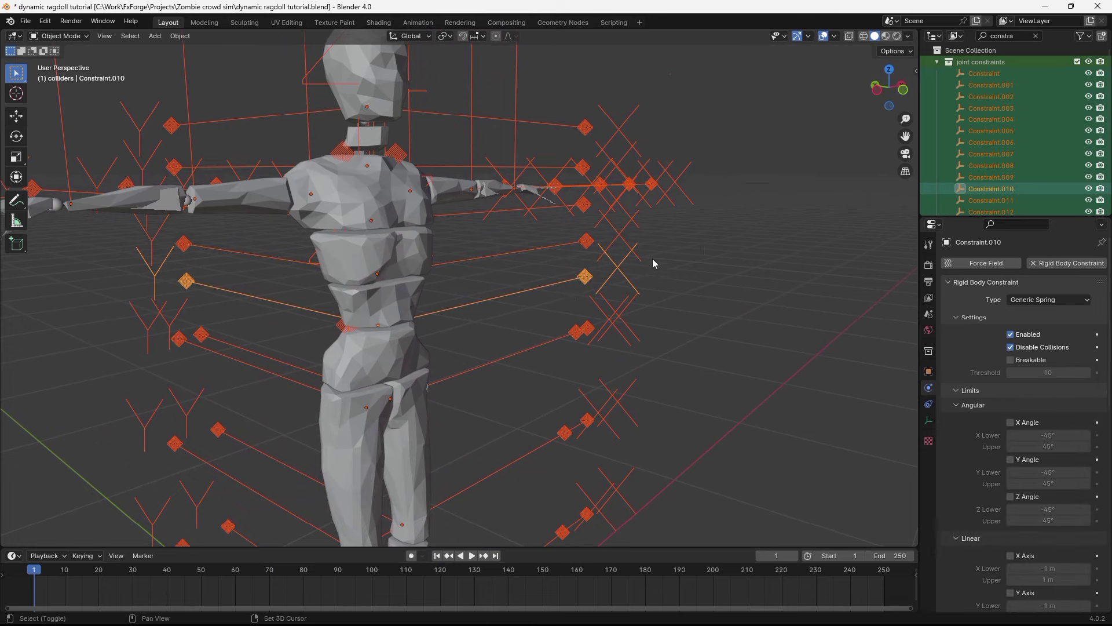
scroll(660, 258, "up", 4)
right_click(1032, 302)
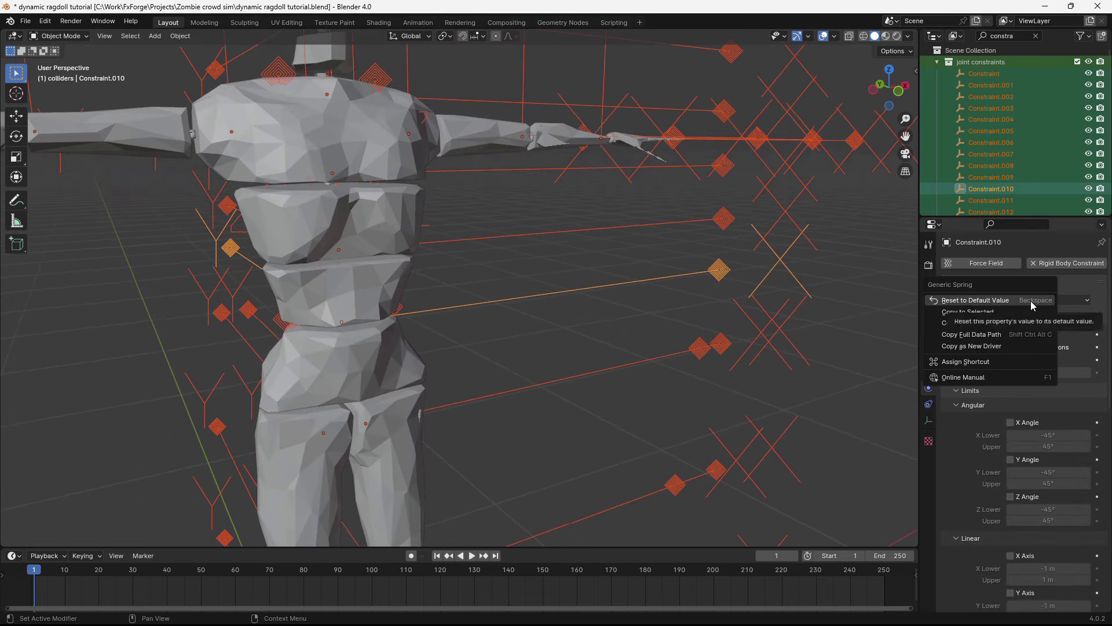
left_click(968, 311)
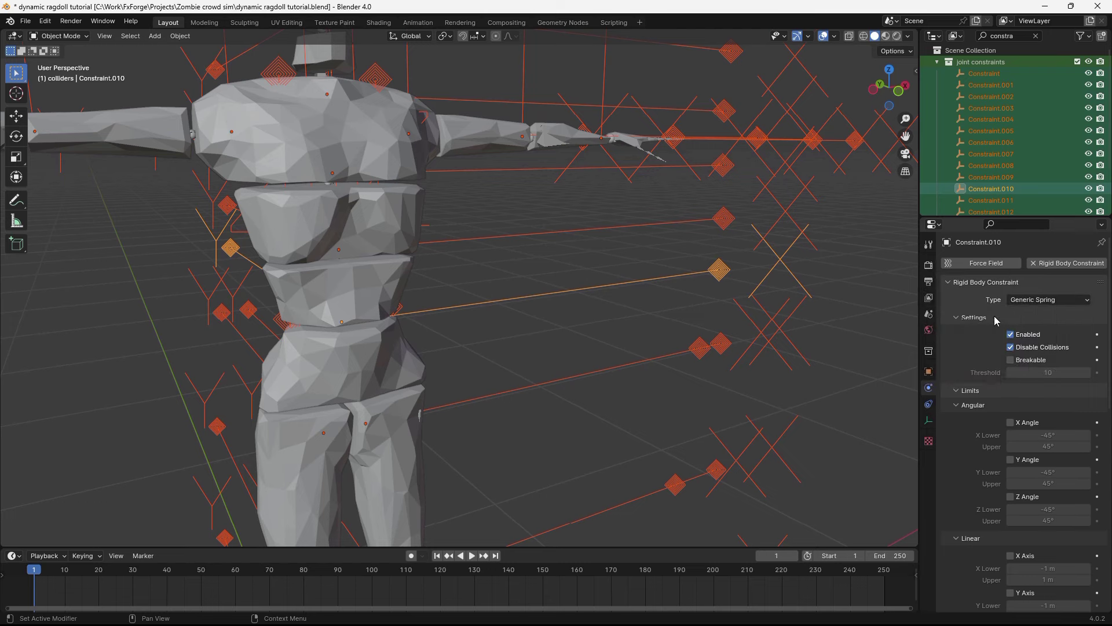
scroll(630, 287, "down", 4)
right_click(1029, 300)
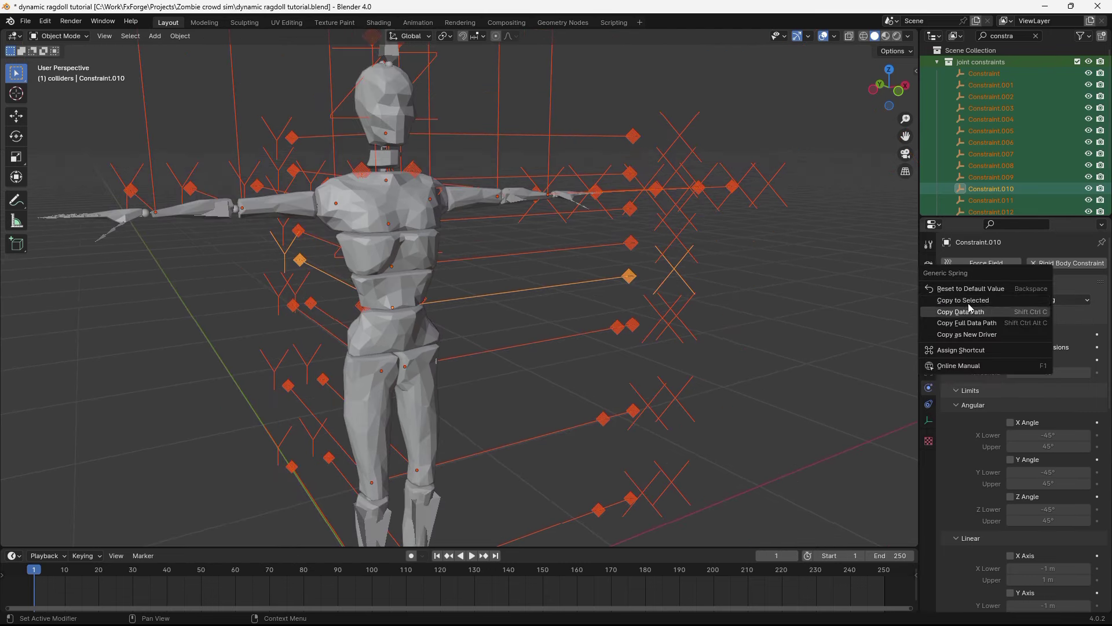
left_click(1042, 301)
Enable the X, Y and Z linear limits on the active constraint and set their lower and upper values to 0 m.
scroll(1010, 288, "down", 6)
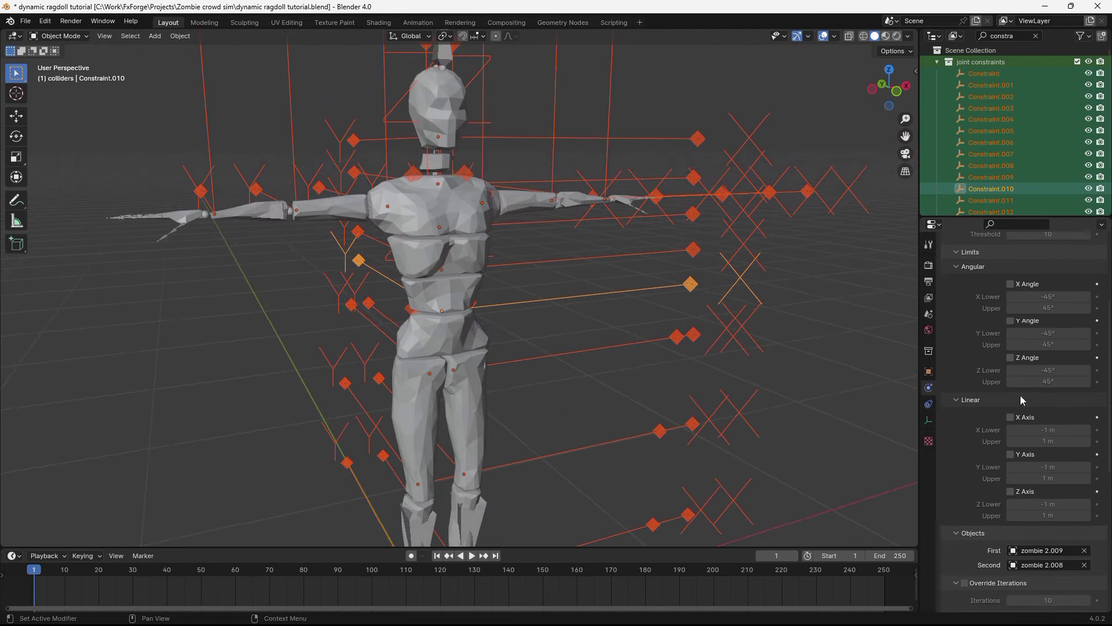
left_click(1011, 418)
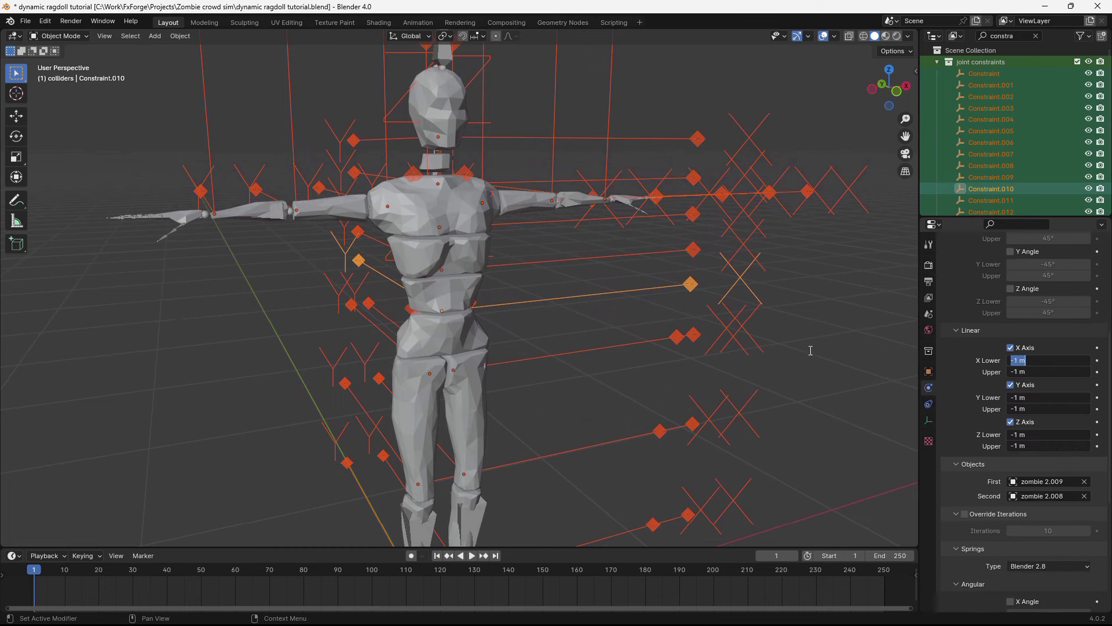
type("0")
key("Return")
Copy the X, Y and Z lower and upper linear limit values to all selected joint constraints.
right_click(1043, 371)
left_click(998, 452)
right_click(1039, 395)
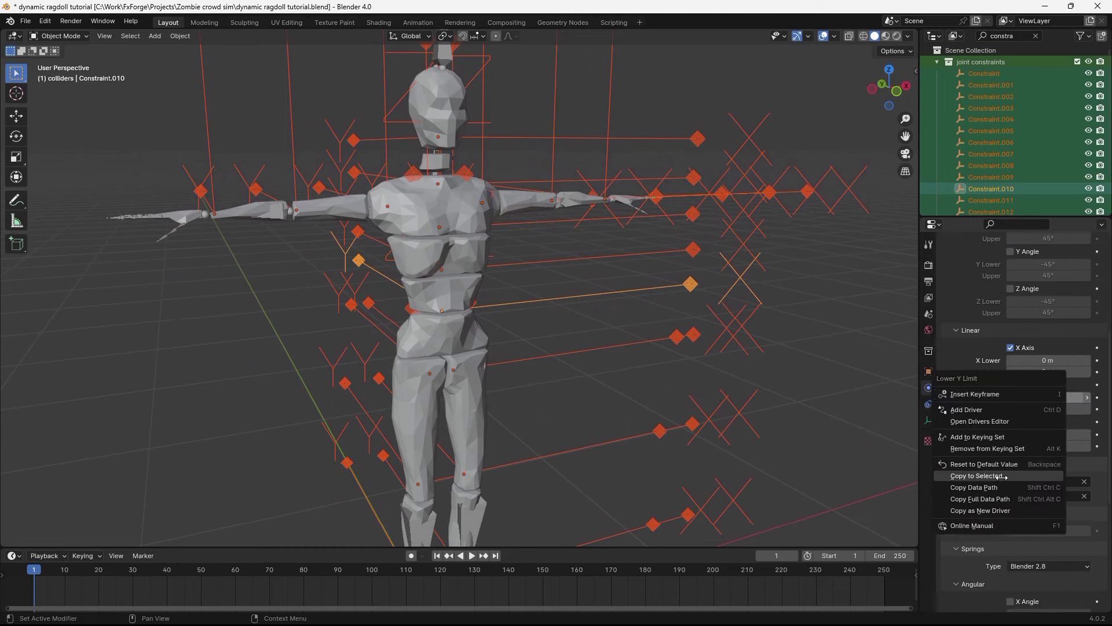
left_click(998, 476)
right_click(1042, 409)
left_click(999, 490)
right_click(1046, 433)
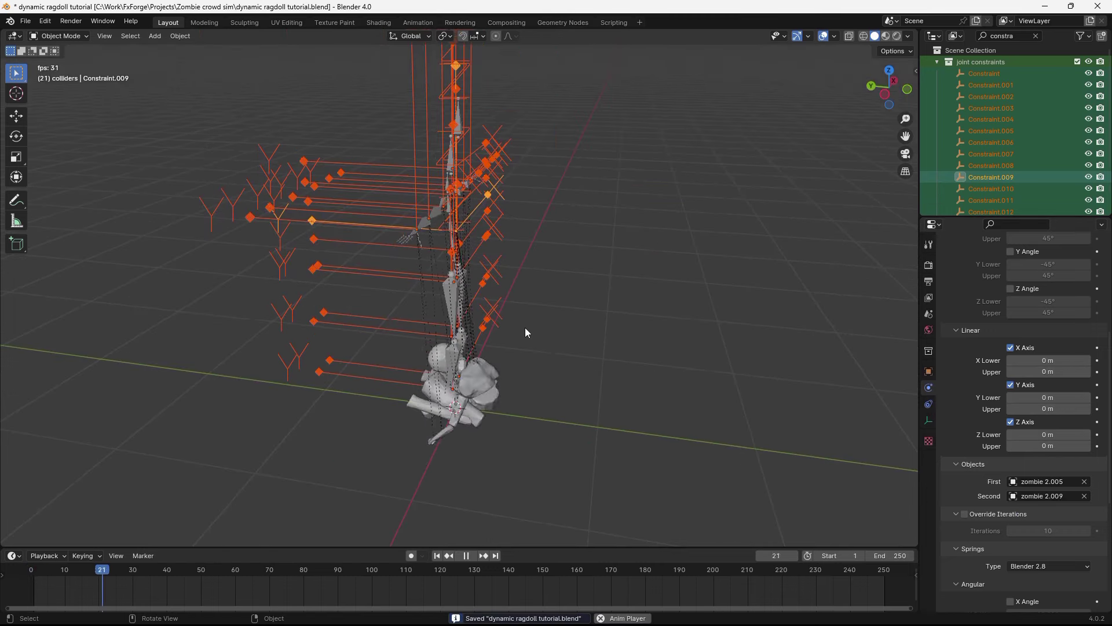
Watch the simulated fall of the linearly limited ragdoll, save the file and return to the first frame.
middle_click_drag(598, 442, 612, 385, "shift")
scroll(612, 385, "up", 1)
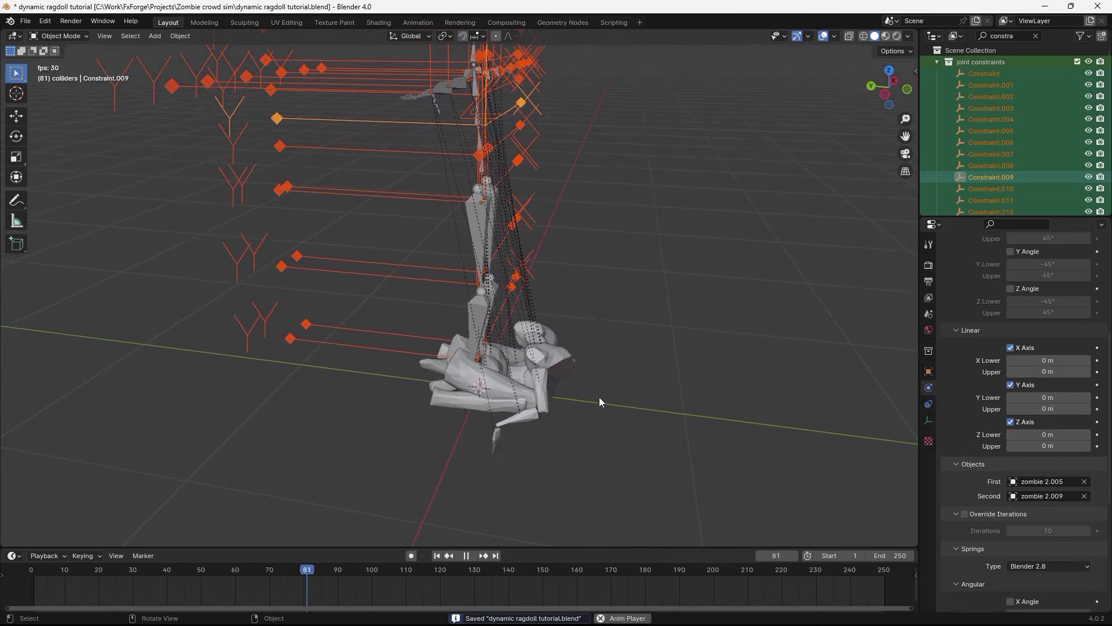
key("space")
key("ctrl+s")
left_click(438, 555)
Replay the ragdoll's fall from another angle, checking how the loose joints collapse, and return to the first frame.
scroll(1032, 331, "up", 8)
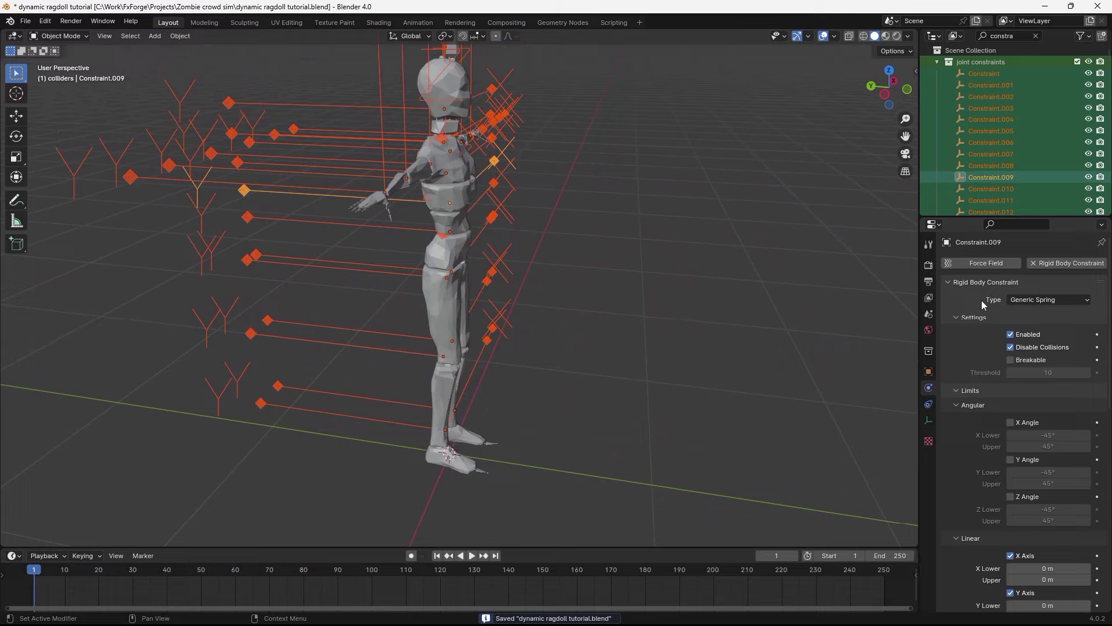
middle_click_drag(643, 293, 474, 430)
key("space")
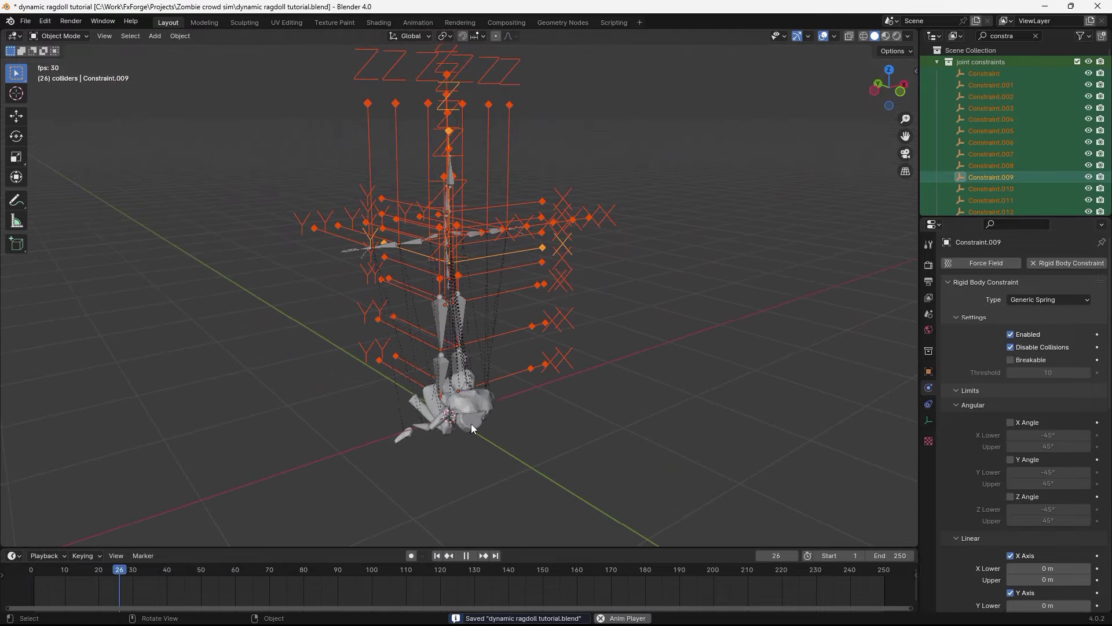
key("space")
middle_click_drag(497, 385, 464, 457, "shift")
scroll(526, 317, "up", 2)
key("space")
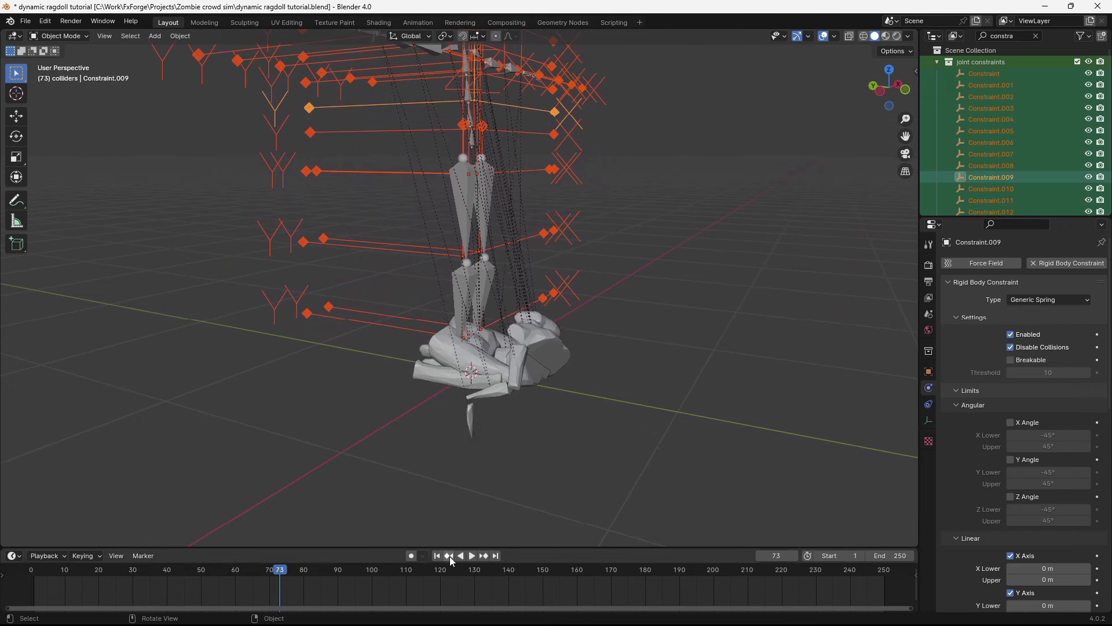
left_click(437, 556)
key("space")
key("Escape")
Enable the X, Y and Z angular springs on the joint constraints, save the file and test the simulation.
scroll(1005, 435, "down", 10)
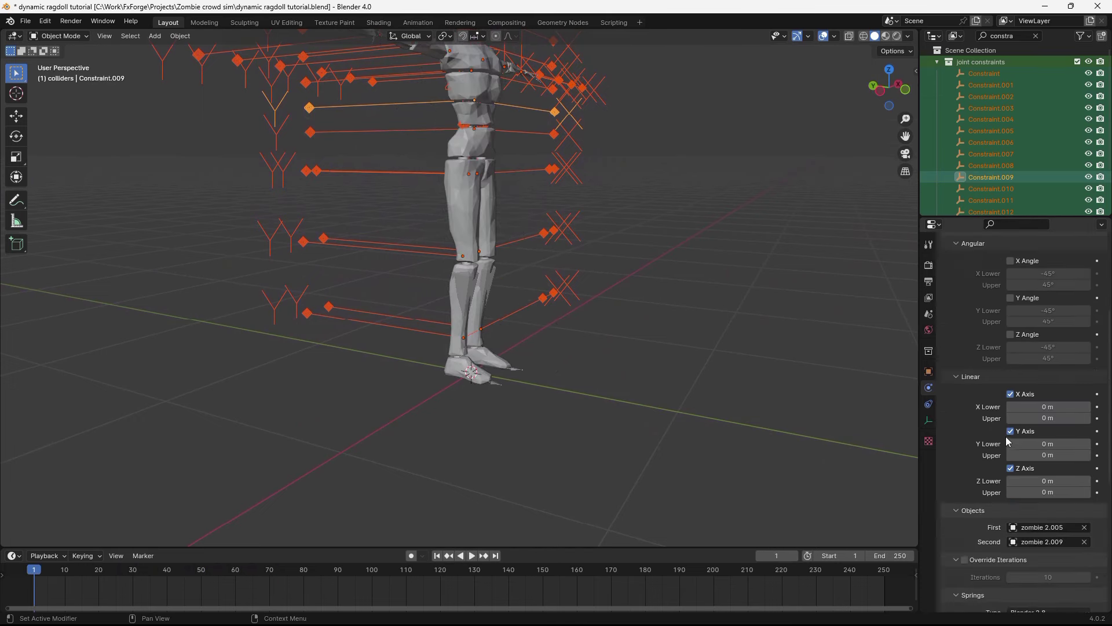
scroll(1005, 434, "down", 8)
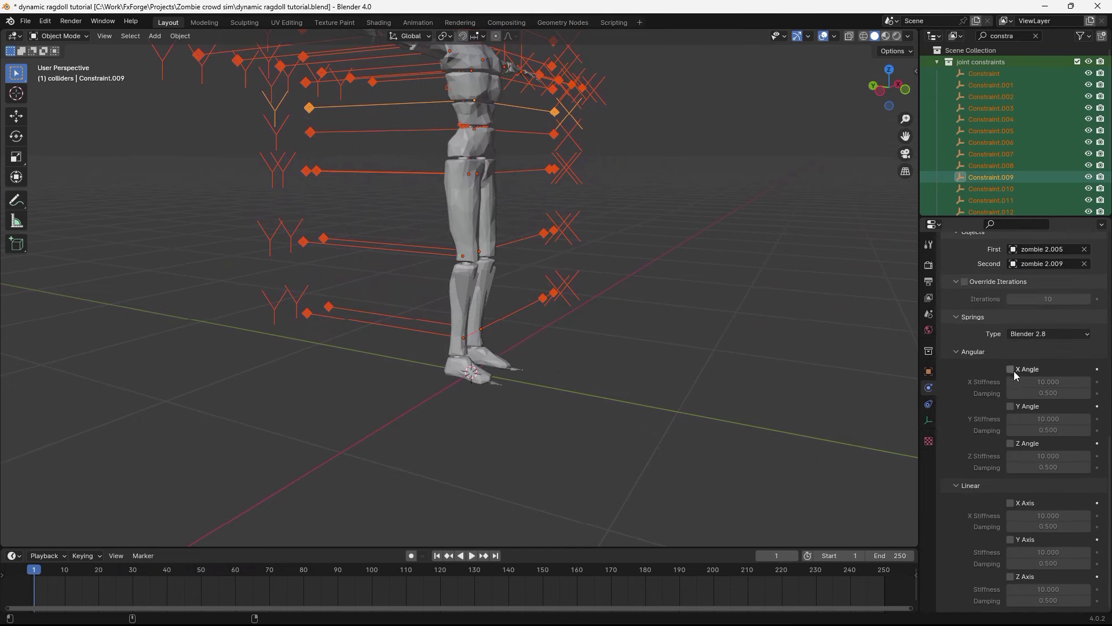
left_click(1011, 369)
left_click(1011, 406)
key("ctrl+s")
key("space")
scroll(568, 329, "down", 2)
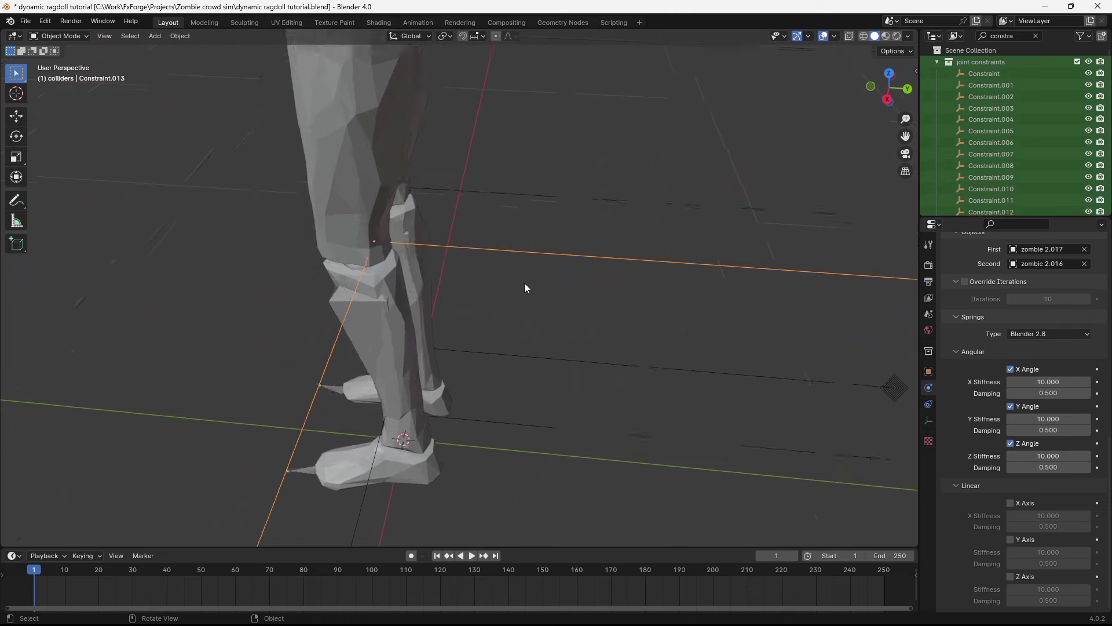
Examine the knee constraint's orientation from several sides and play the simulation to check how the legs bend.
middle_click_drag(526, 288, 632, 329)
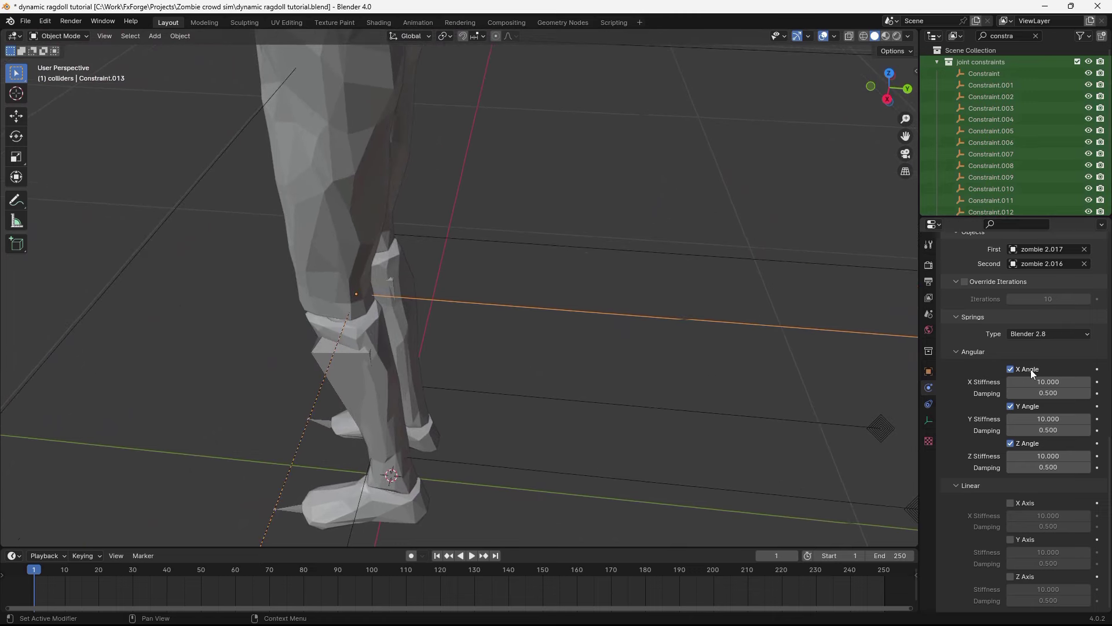
middle_click_drag(882, 468, 738, 374)
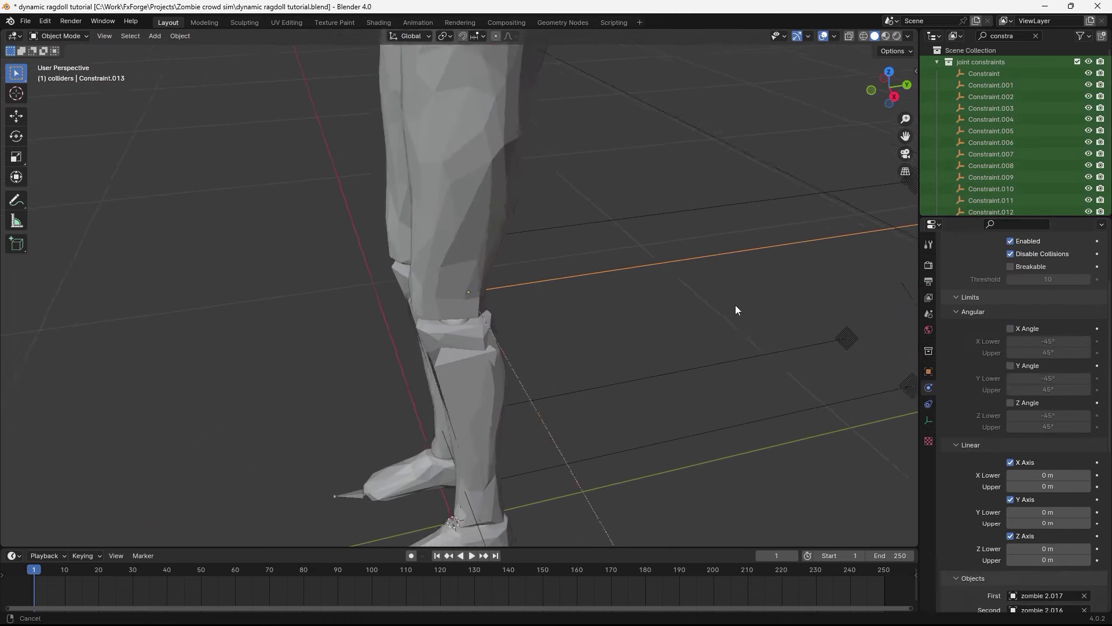
middle_click_drag(735, 305, 688, 288)
scroll(688, 288, "down", 2)
key("space")
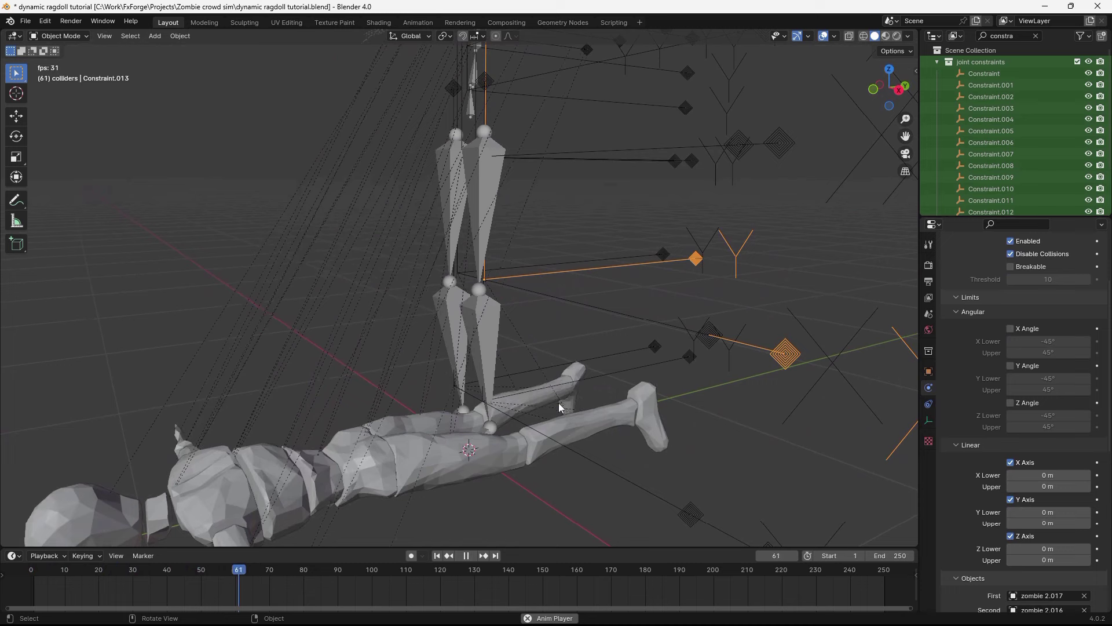
key("space")
left_click(438, 556)
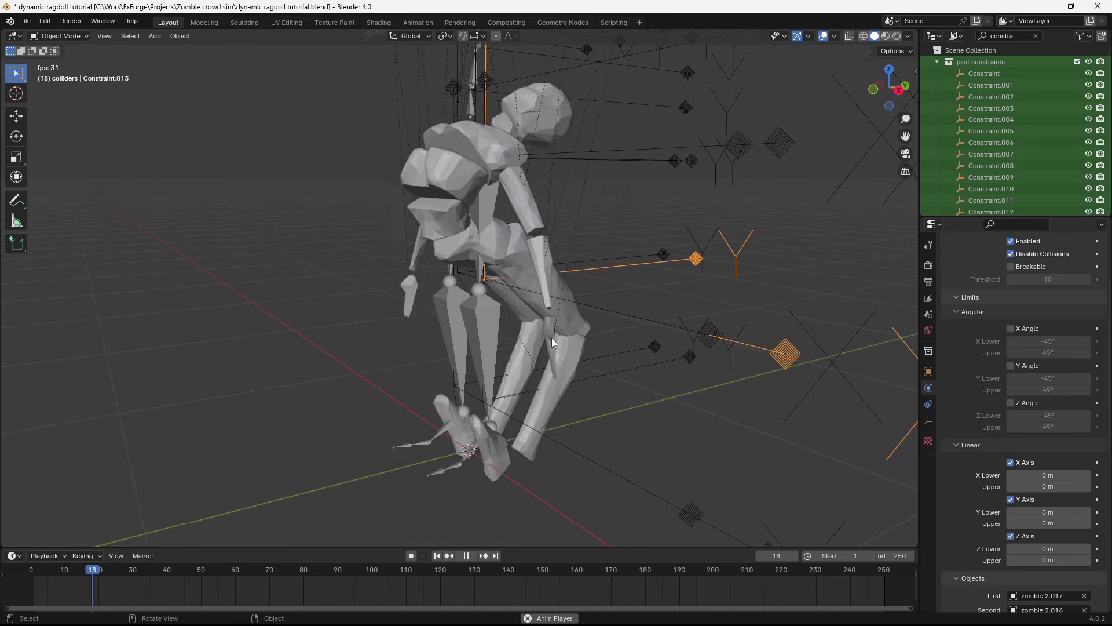
Replay the fall from the first frame with a closer view of the knees and feet.
left_click(437, 555)
middle_click_drag(503, 333, 503, 347, "shift")
scroll(983, 372, "up", 4)
middle_click_drag(735, 380, 594, 356)
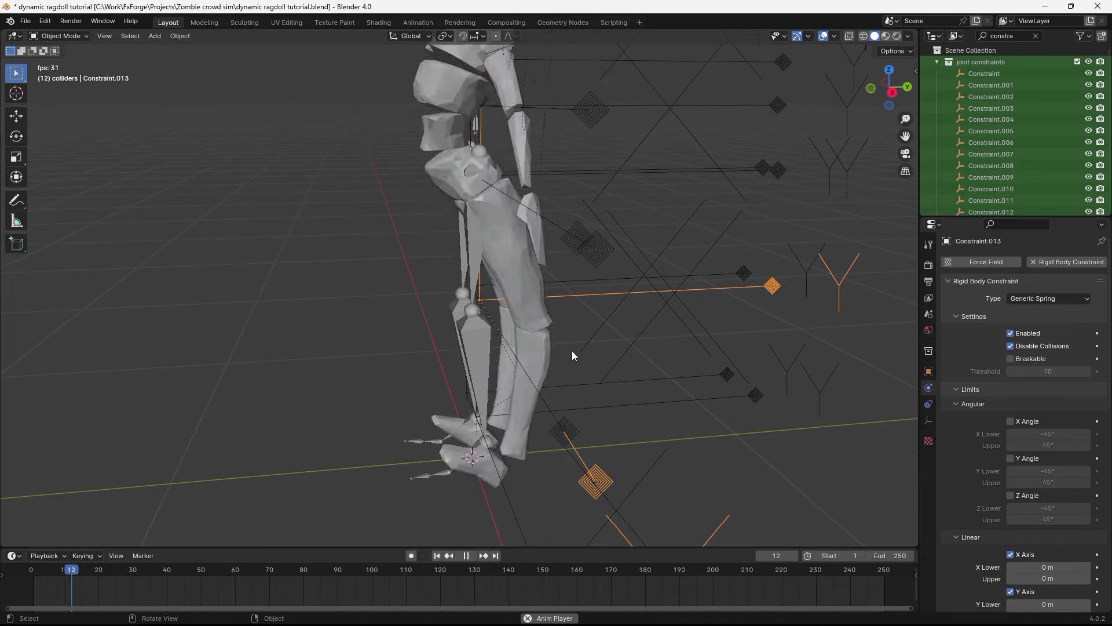
middle_click_drag(437, 527, 644, 421)
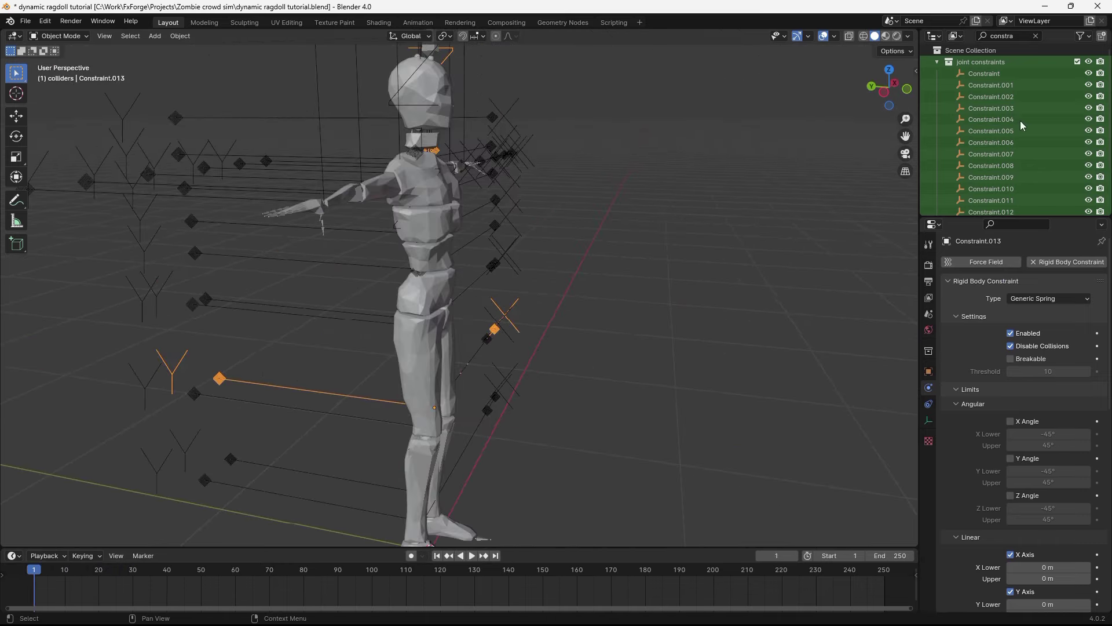
Select all joint constraints, turn off Disable Collisions and save the file.
key("a")
middle_click_drag(773, 145, 794, 190, "shift")
left_click(503, 161, "shift")
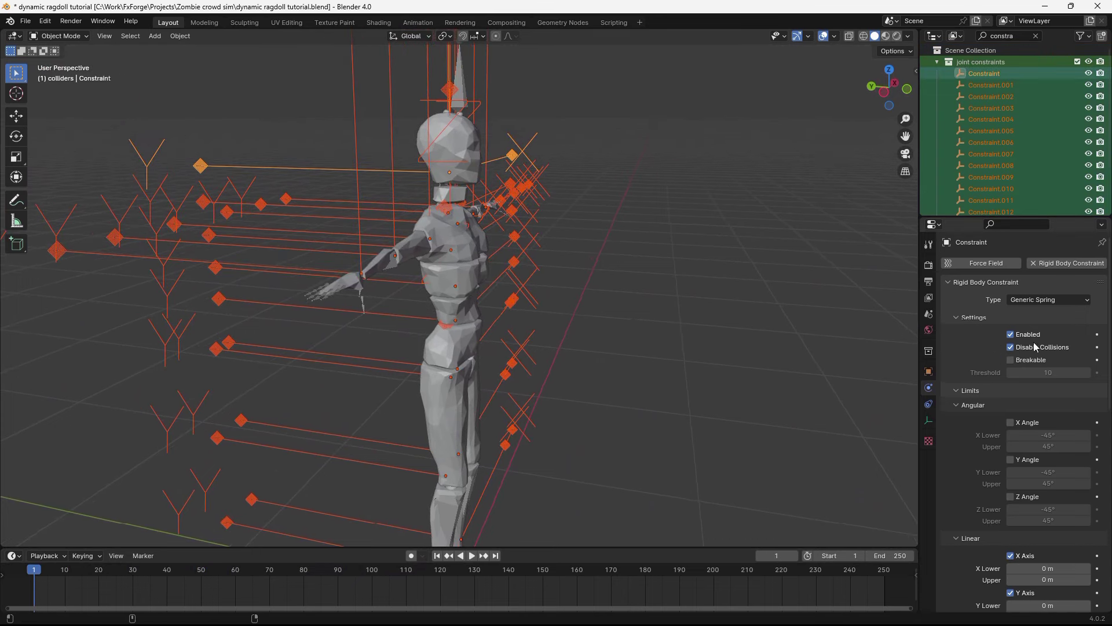
key("ctrl+s")
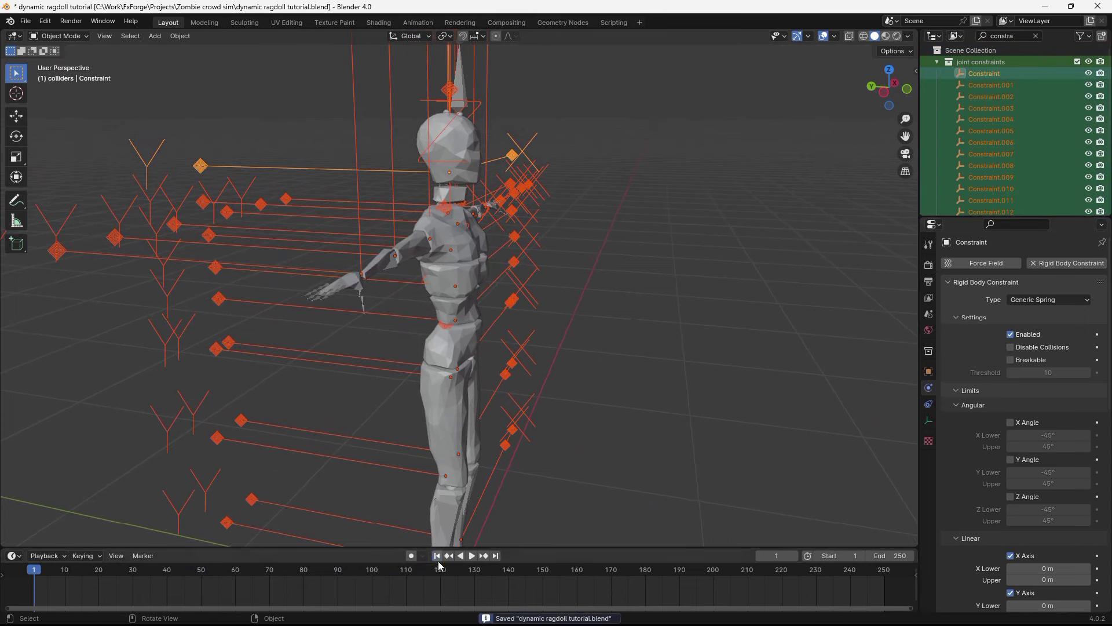
Play the simulation with collisions between connected parts, inspect the legs up close and return to the first frame.
middle_click_drag(498, 475, 512, 412, "shift")
key("space")
scroll(509, 419, "down", 2)
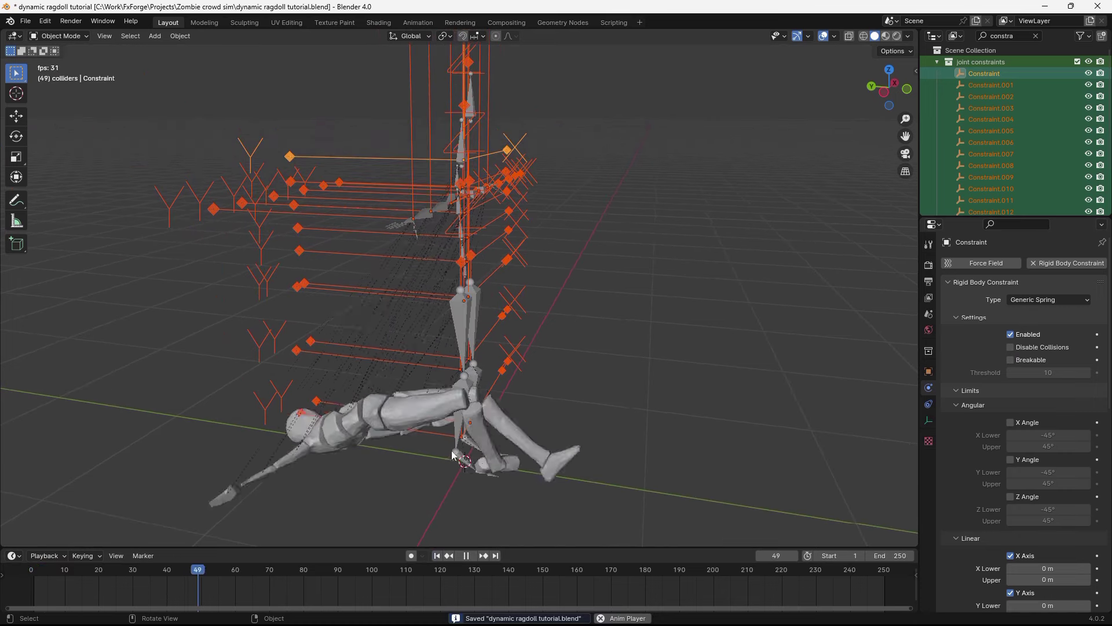
scroll(544, 359, "up", 7)
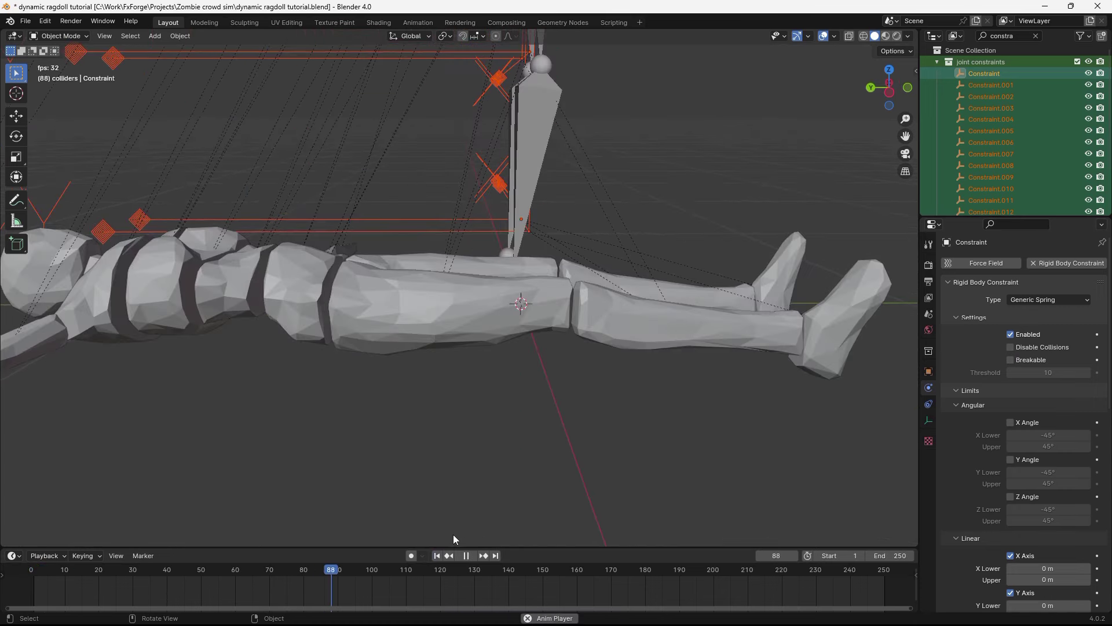
left_click(437, 555)
Set the transform pivot to Individual Origins and scale down all constraint empties in the front view.
key("KP_1")
left_click(444, 36)
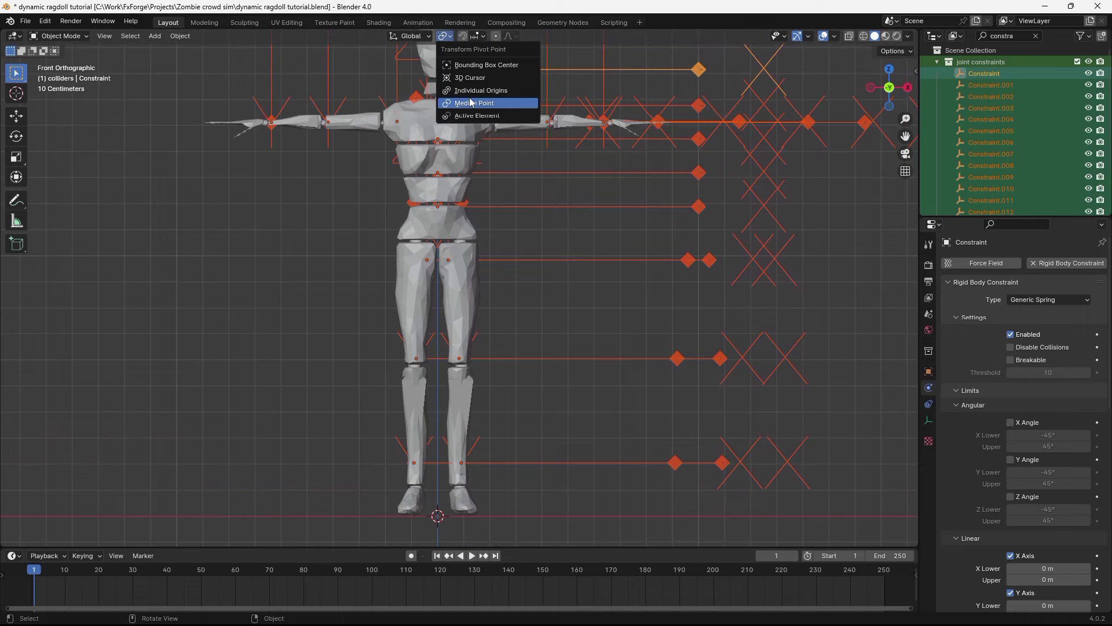
left_click(474, 91)
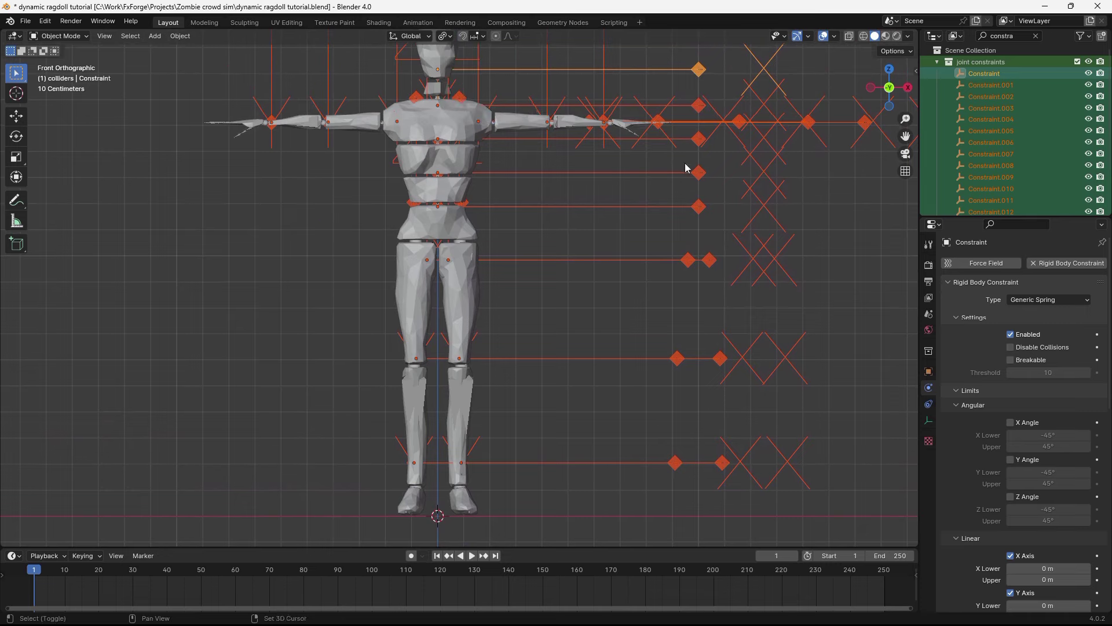
scroll(761, 252, "up", 2)
key("s")
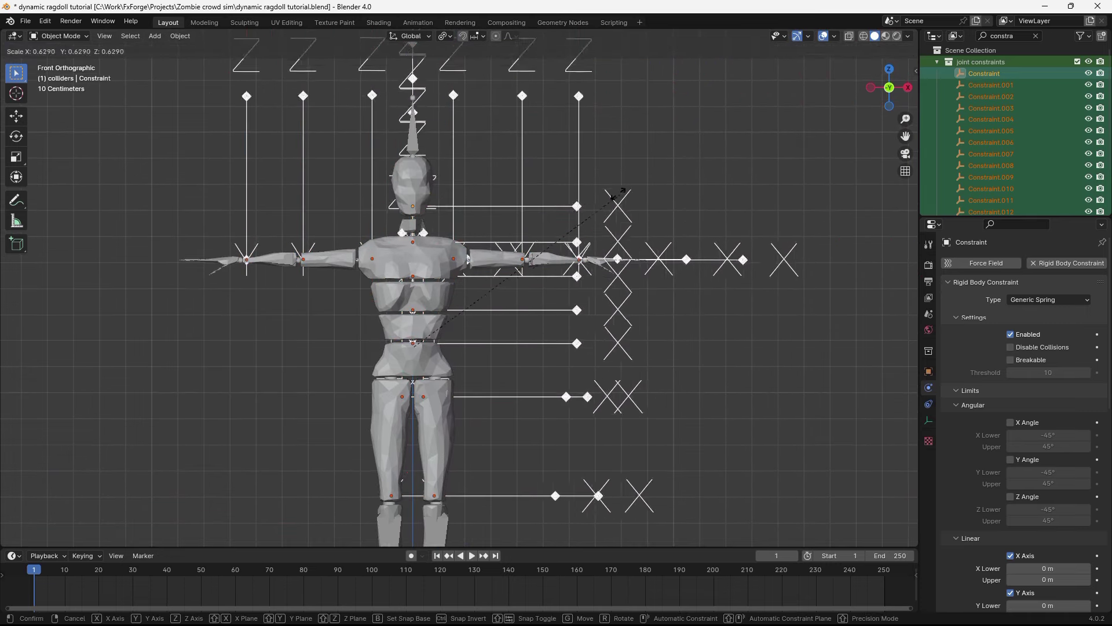
left_click(454, 278)
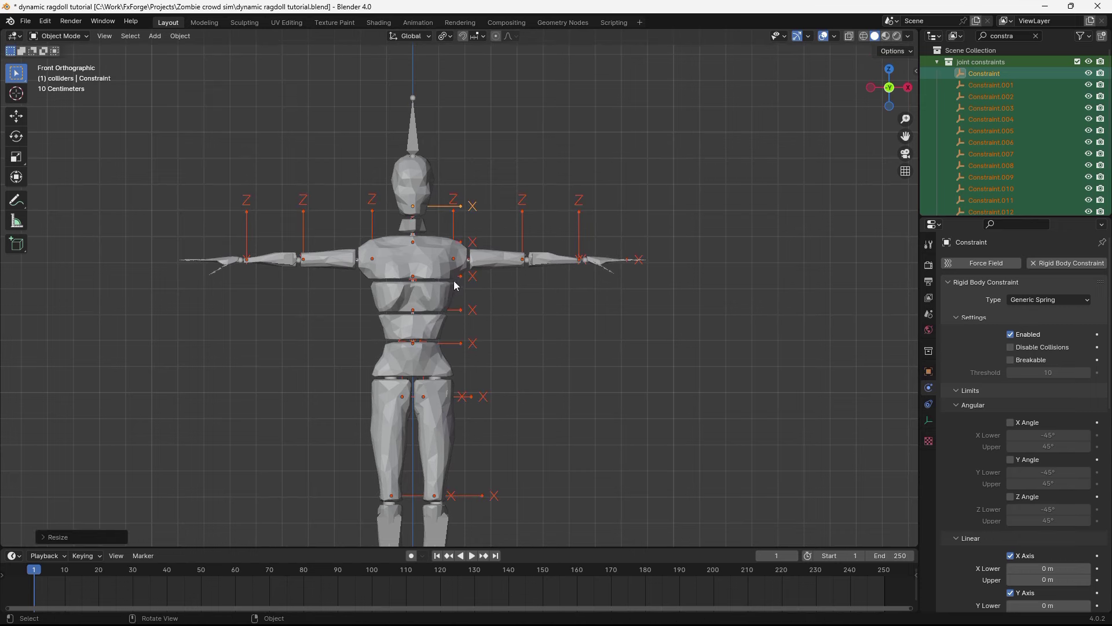
Clear the Outliner filter, collapse the "joint constraints" collection and hide the "colliders" collection.
left_click(1036, 36)
left_click(937, 97)
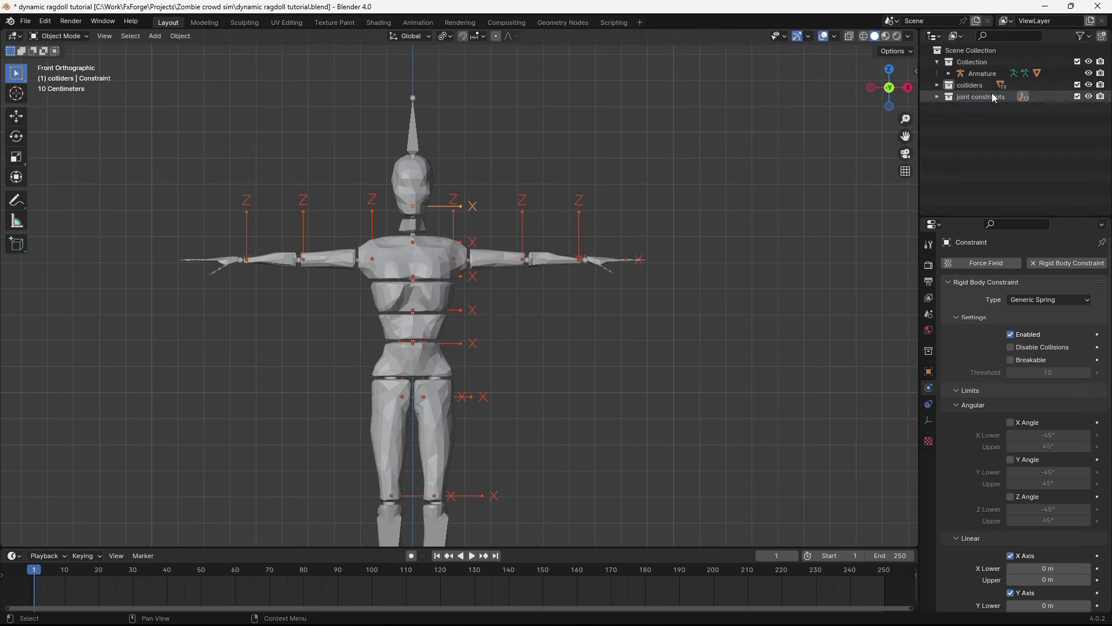
left_click(1089, 84)
Move the constraint empty at the character's left wrist onto the armature's wrist joint in the front view.
scroll(656, 180, "up", 6)
scroll(684, 209, "up", 4)
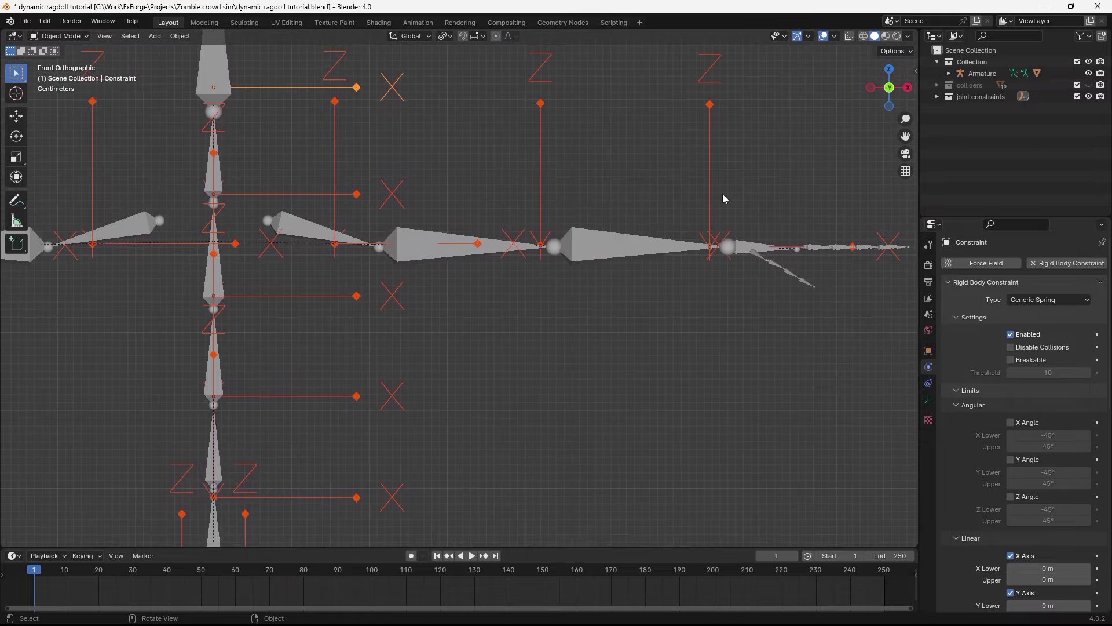
left_click(714, 198)
scroll(570, 239, "up", 4)
middle_click_drag(624, 242, 599, 234)
key("g")
right_click(643, 211)
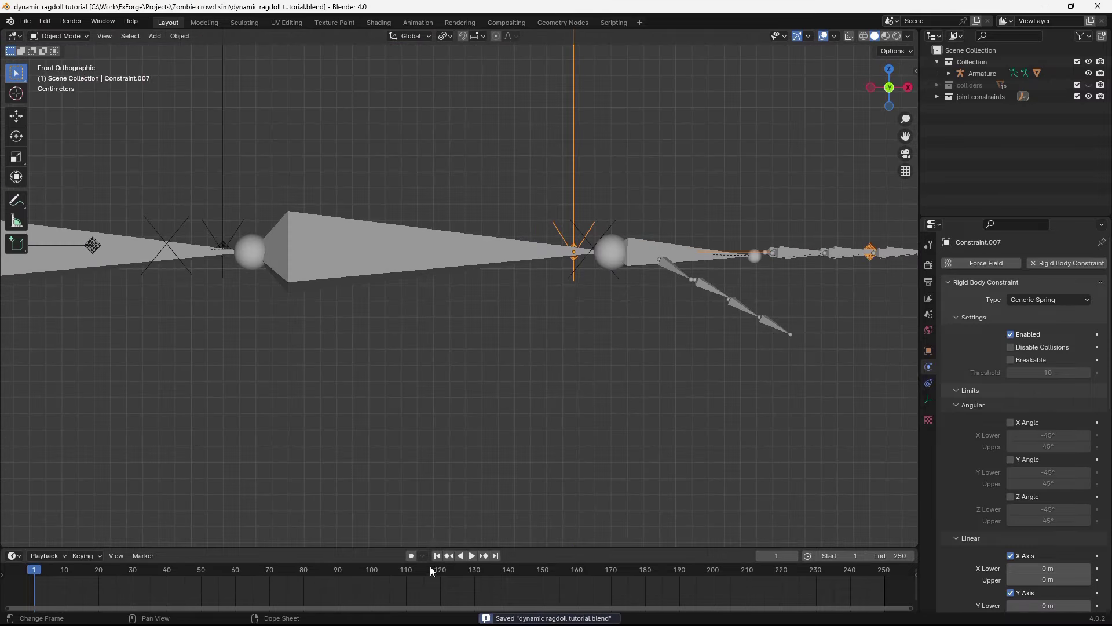
left_click(437, 556)
middle_click_drag(537, 400, 525, 359, "shift")
key("g")
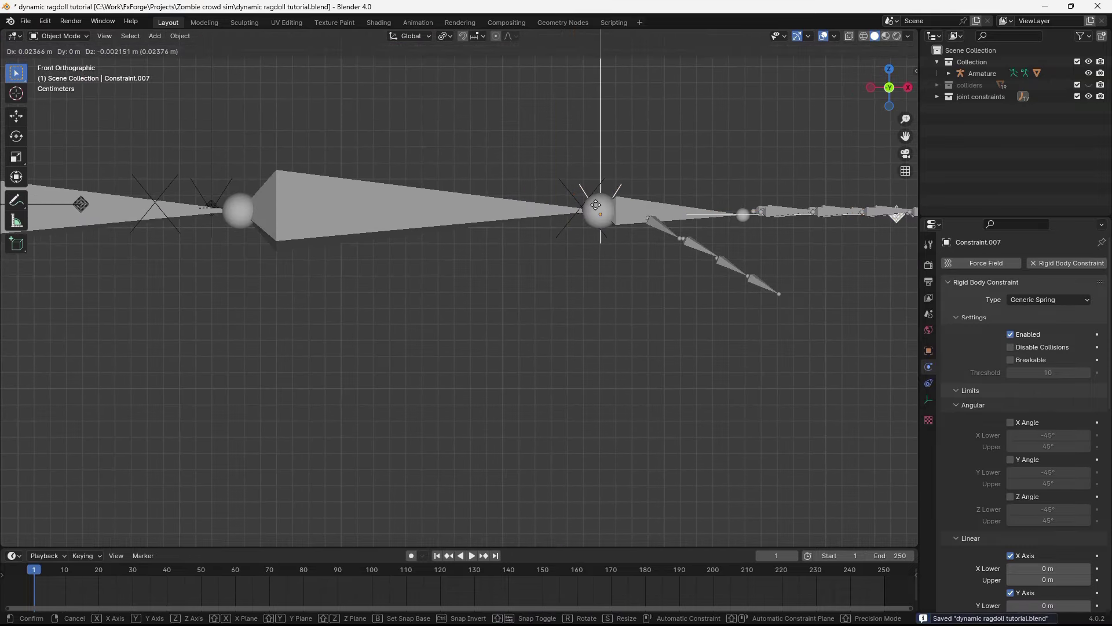
left_click(594, 202)
Move the hip constraint empties onto the armature's hip joints, working in the top and front views.
key("KP_7")
scroll(598, 199, "down", 3)
left_click(566, 308)
key("KP_1")
key("g")
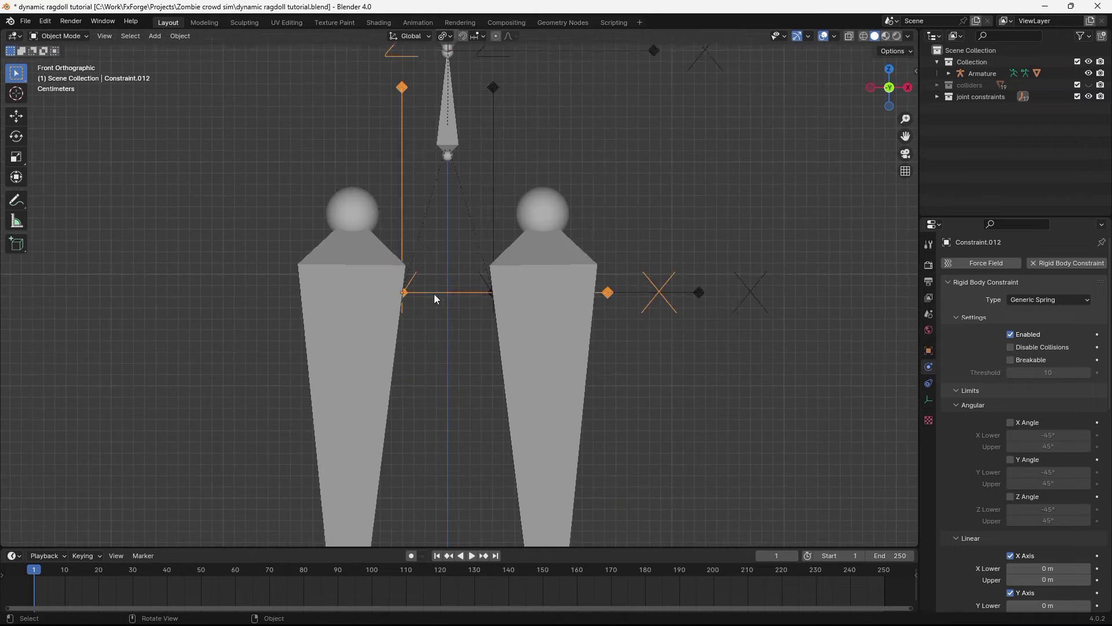
left_click(370, 243)
Move the remaining leg constraint empties onto the knee and ankle joints and save the file.
scroll(509, 244, "down", 3)
left_click(579, 243)
middle_click_drag(489, 398, 489, 255)
scroll(534, 249, "down", 3)
key("ctrl+s")
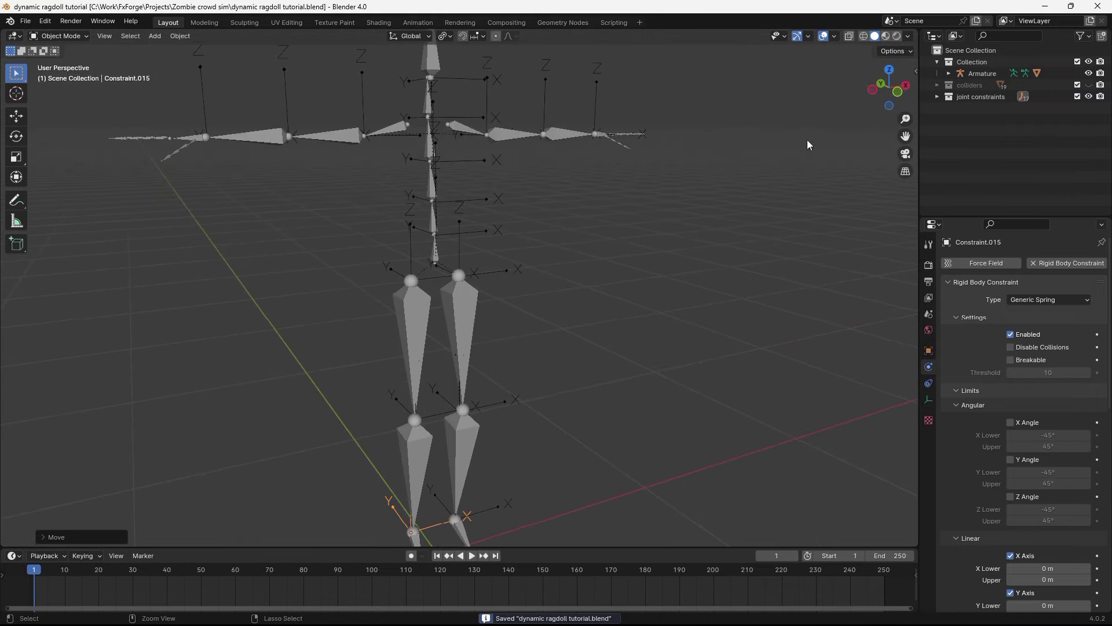
Show the "colliders" collection, hide the armature and play the simulation to check how the ragdoll falls.
left_click(1089, 85)
left_click(1088, 73)
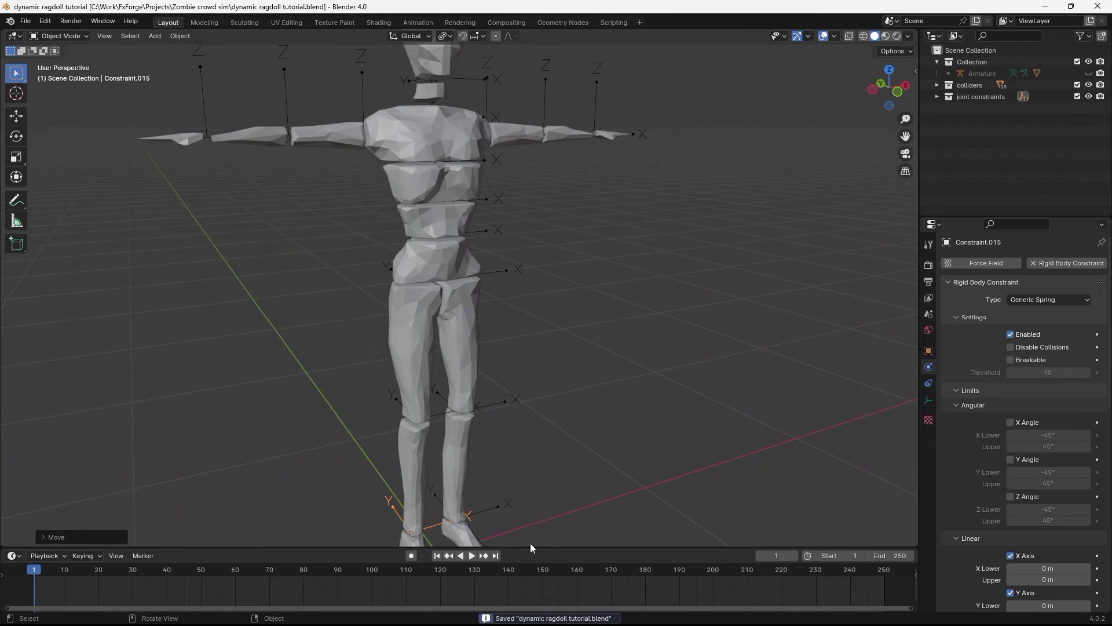
scroll(429, 371, "down", 4)
key("space")
middle_click_drag(465, 353, 538, 360)
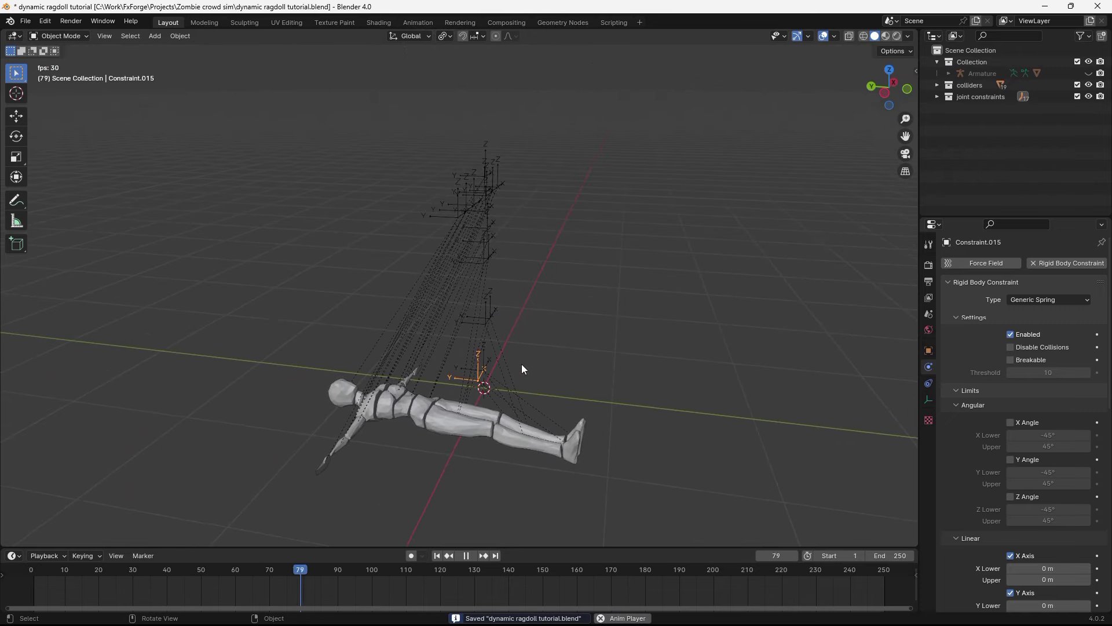
key("space")
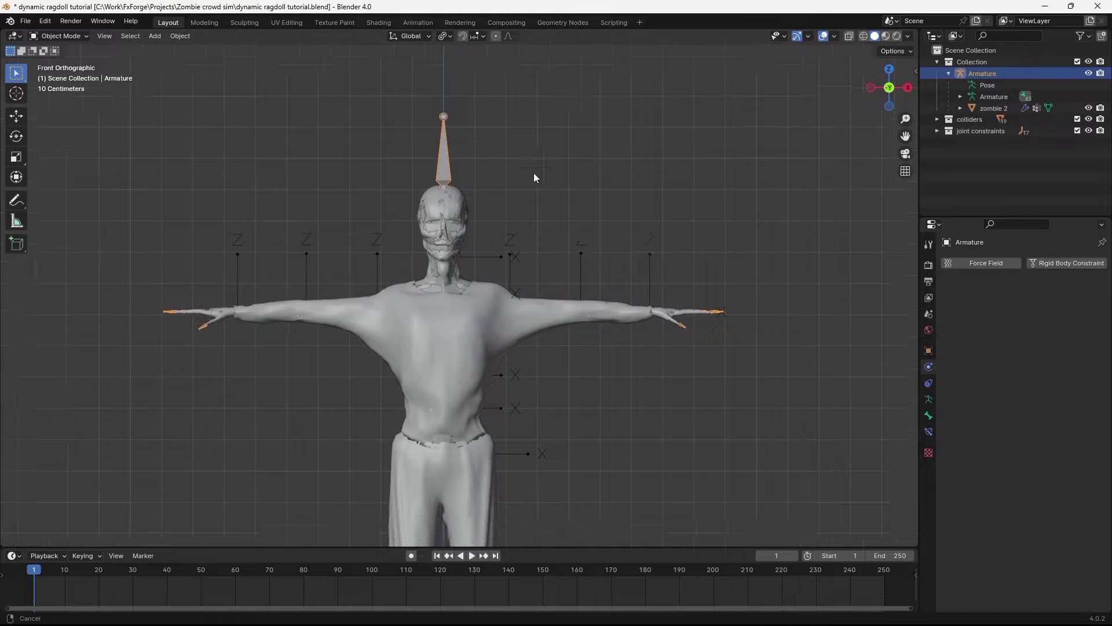
Switch to wireframe shading, put the armature in Pose Mode and test-rotate the left upper arm bone.
mouse_move(533, 173)
middle_mouse_down()
mouse_move(573, 257)
mouse_move(651, 290)
mouse_move(529, 312)
middle_mouse_up()
key("shift+z")
key("ctrl+Tab")
left_click(528, 311)
key("r")
right_click(667, 281)
Try rotating the left upper arm bone in solid and wireframe shading to examine how its child bones follow.
key("z")
left_click(859, 263)
middle_click_drag(596, 299, 580, 218, "shift")
key("r")
right_click(652, 201)
scroll(652, 202, "up", 1)
middle_click_drag(652, 202, 613, 248, "shift")
key("z")
left_click(512, 262)
middle_click_drag(527, 281, 540, 245, "shift")
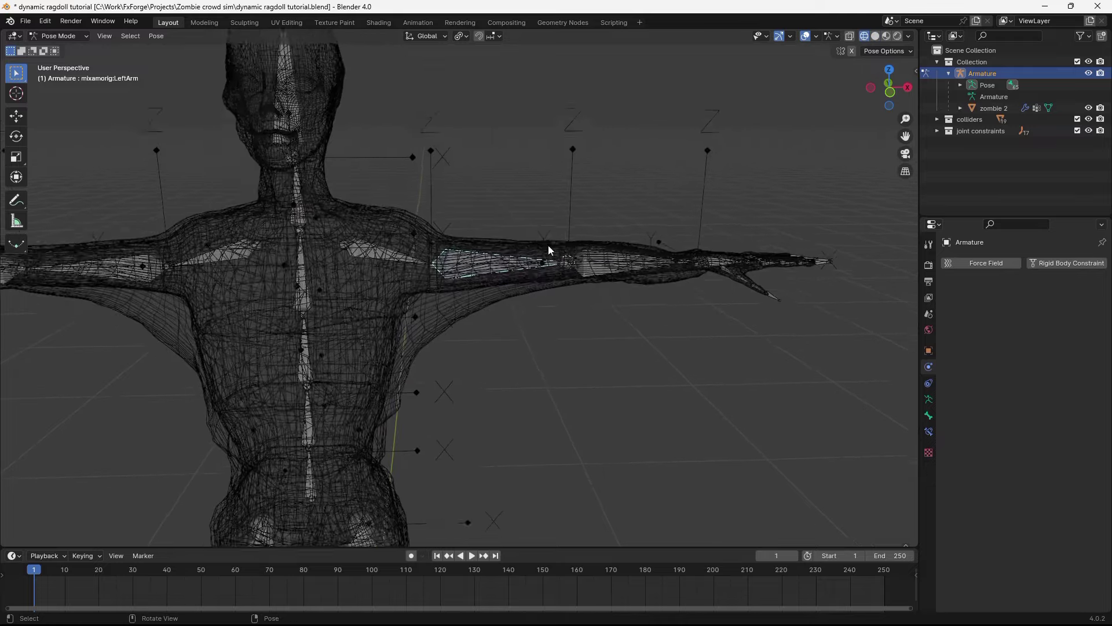
scroll(540, 245, "up", 2)
key("r")
key("Escape")
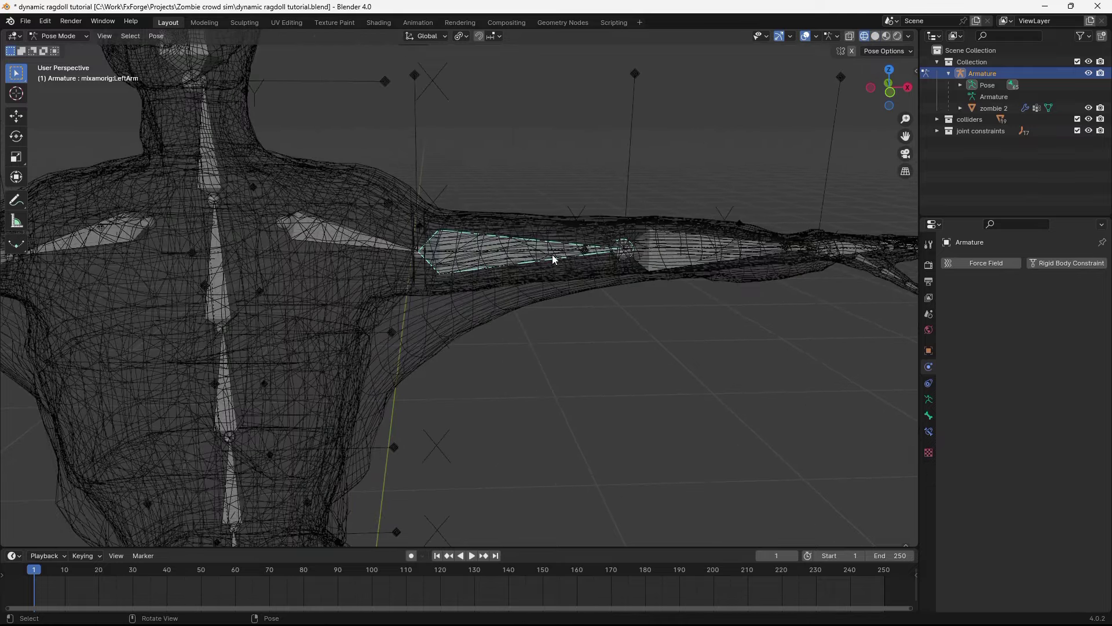
Switch the armature to Edit Mode and select the head, spine and left arm bones in the front view.
left_click(59, 36)
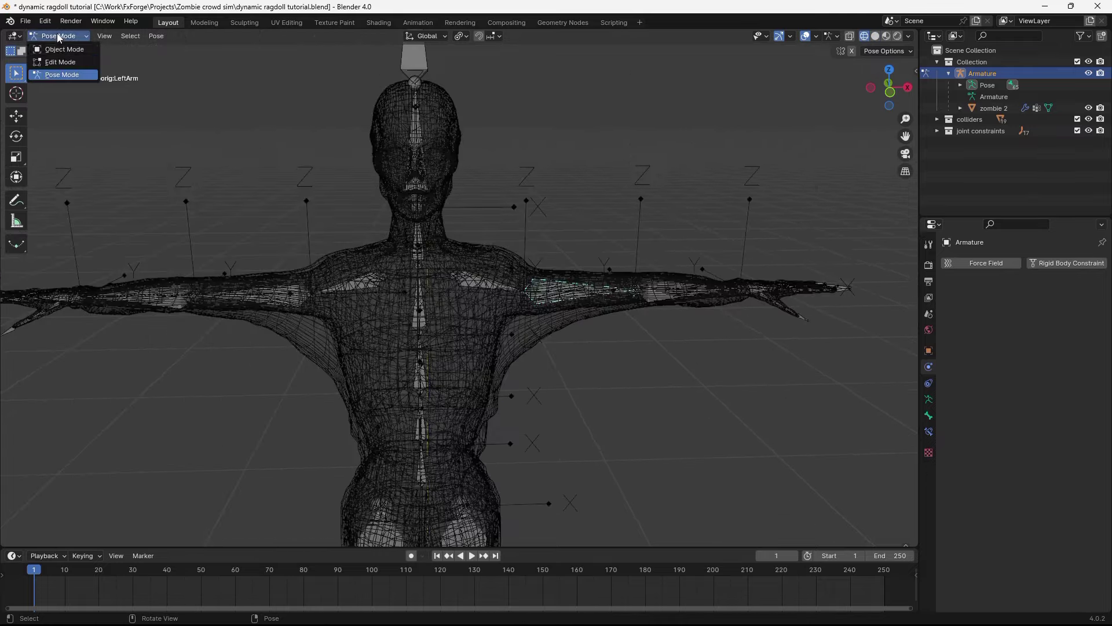
left_click(59, 61)
middle_click_drag(480, 248, 513, 250)
key("KP_1")
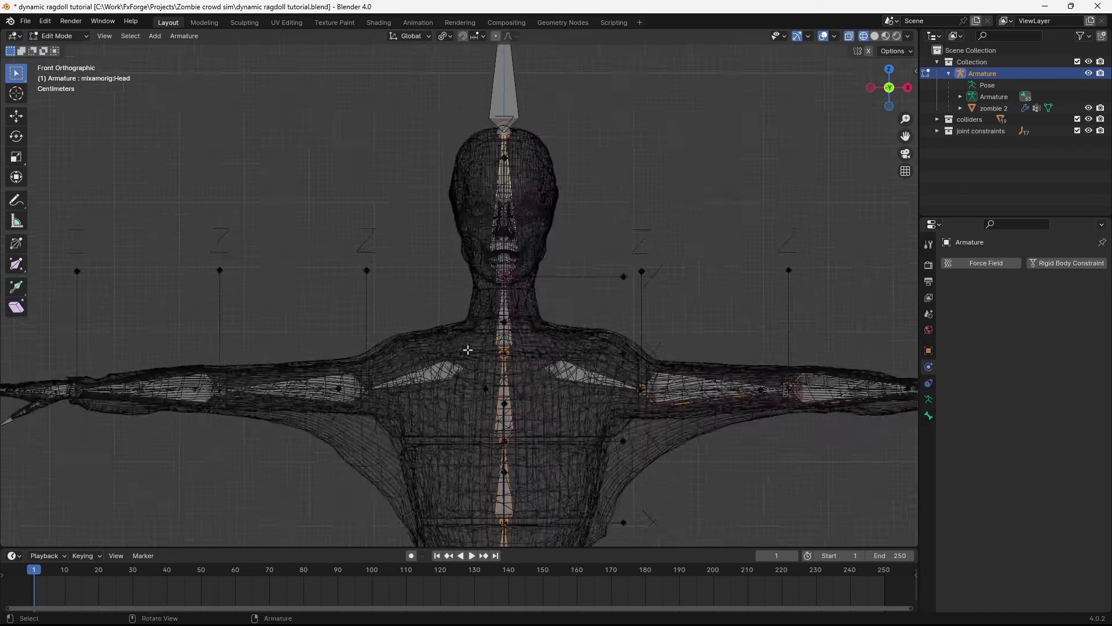
middle_click_drag(466, 350, 427, 214, "shift")
scroll(427, 213, "up", 1)
middle_click_drag(493, 231, 518, 238)
Test-rotate the left upper arm once more, comparing the bone hierarchy in solid and wireframe shading.
left_click(598, 222)
scroll(565, 243, "down", 2)
scroll(565, 243, "up", 1)
key("r")
right_click(598, 229)
key("z")
left_click(785, 236)
scroll(444, 271, "up", 1)
key("shift+z")
key("r")
left_click(593, 200)
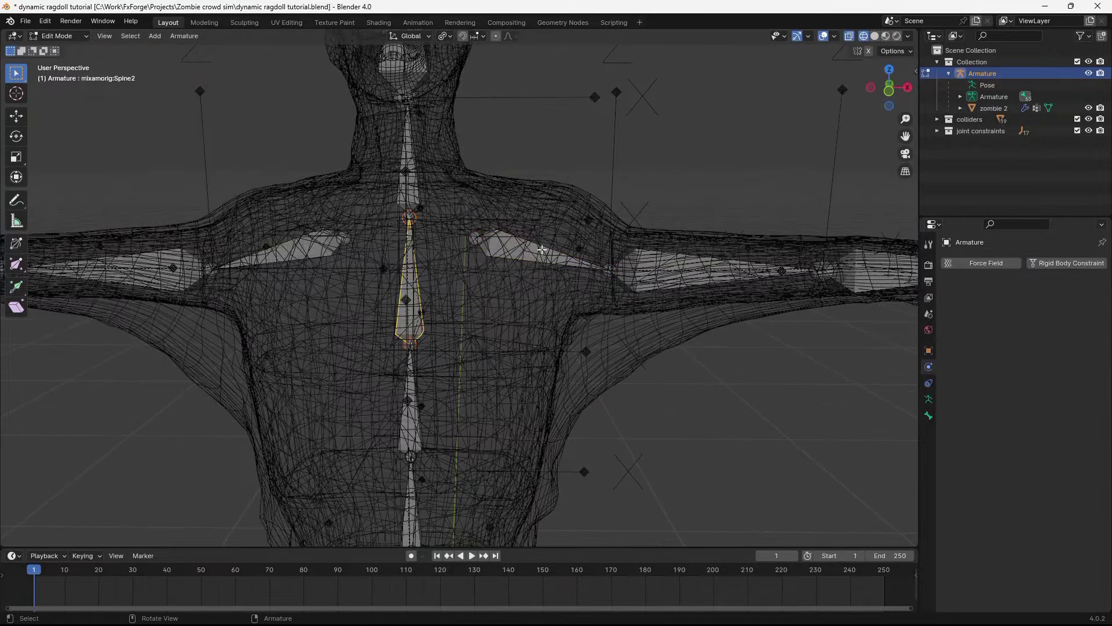
Select the head, spine, arm, hand, leg and foot bones without the shoulders and clear their parents in Edit Mode.
middle_click_drag(475, 290, 492, 313, "shift")
left_click(535, 271)
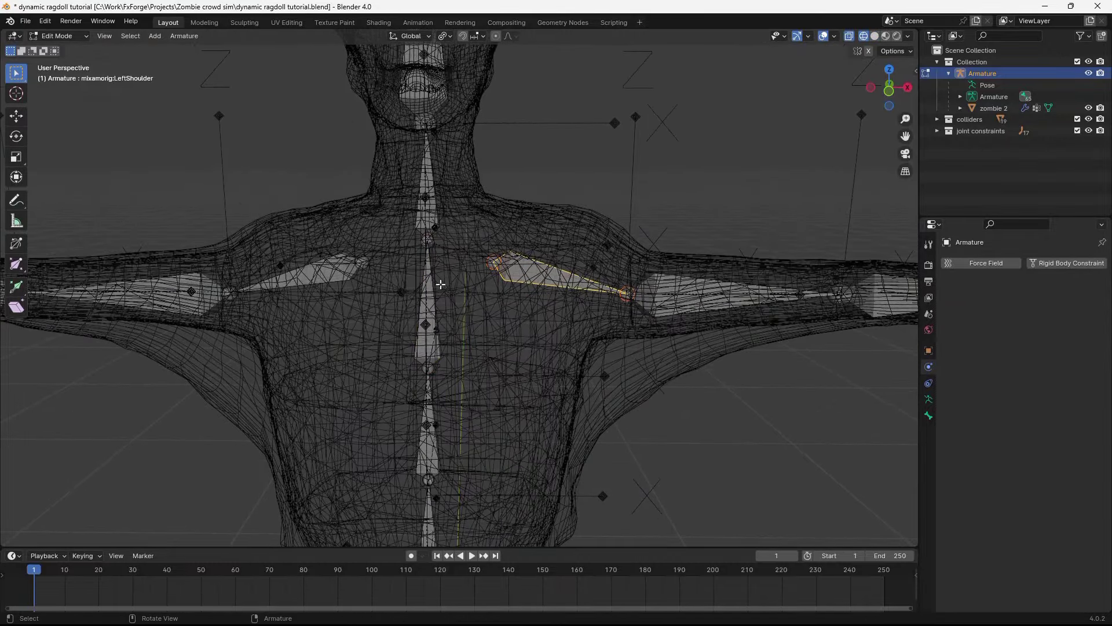
left_click(239, 281, "shift")
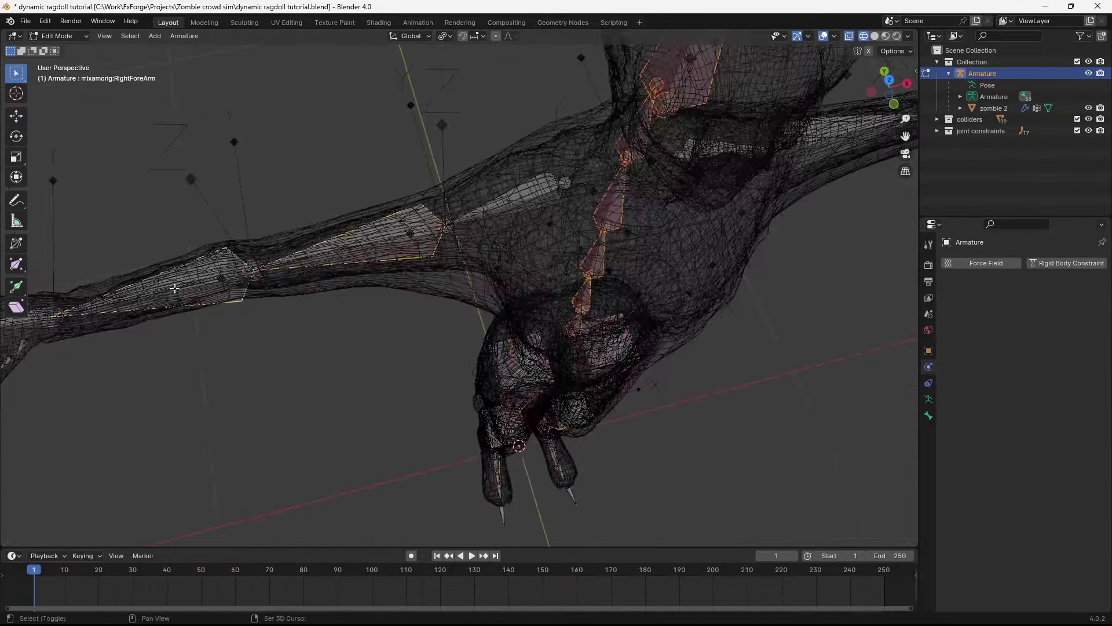
middle_click_drag(238, 285, 424, 269, "shift")
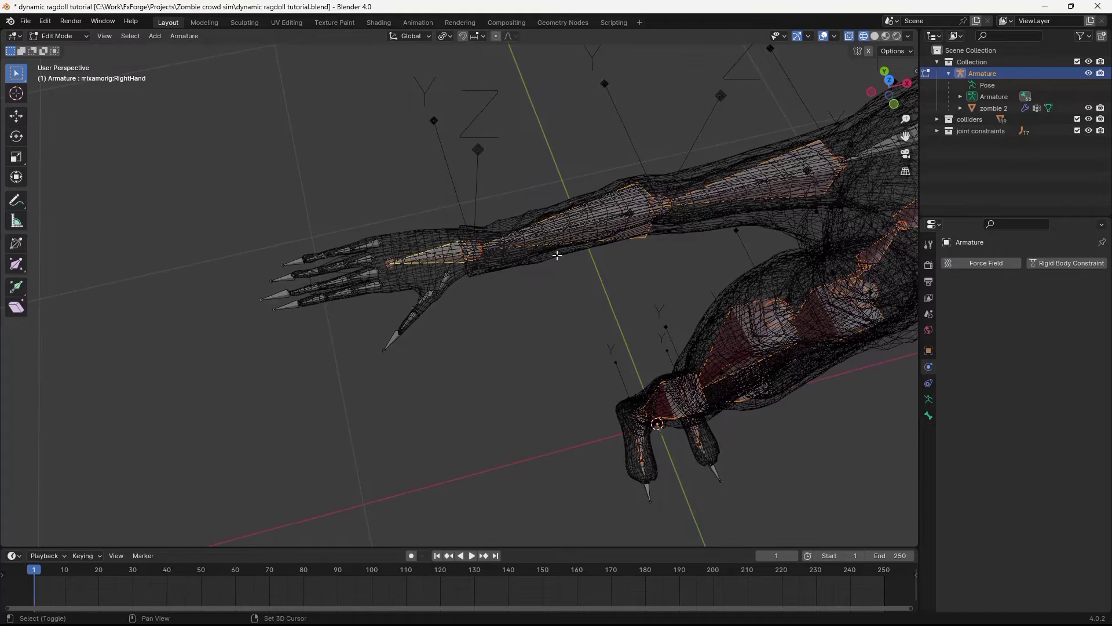
middle_click_drag(553, 260, 707, 263)
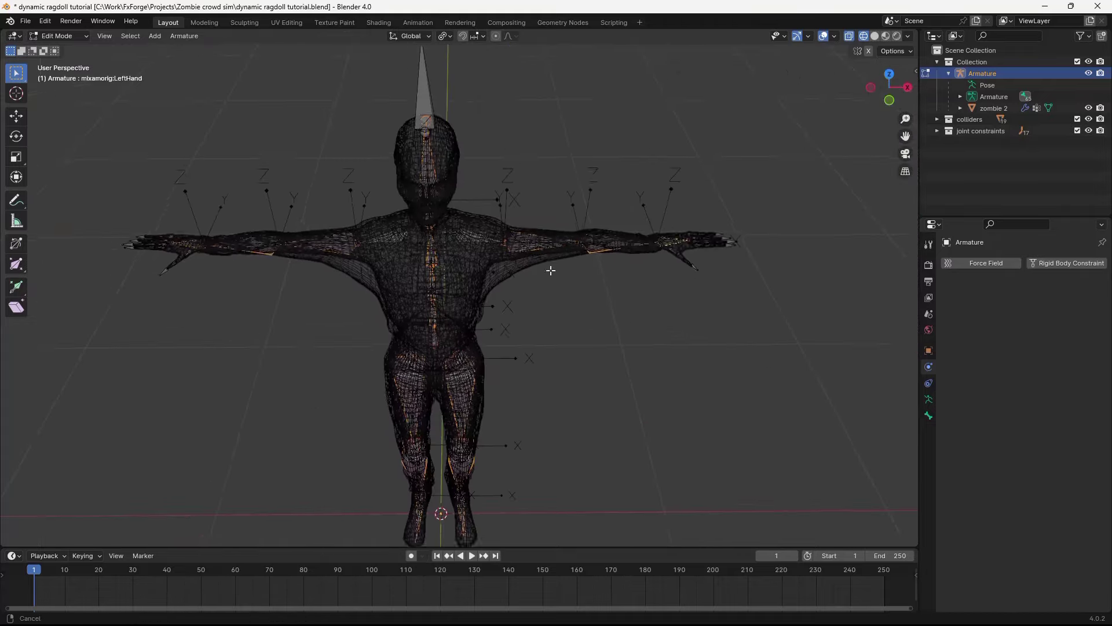
scroll(551, 270, "up", 2)
middle_click_drag(550, 270, 589, 259)
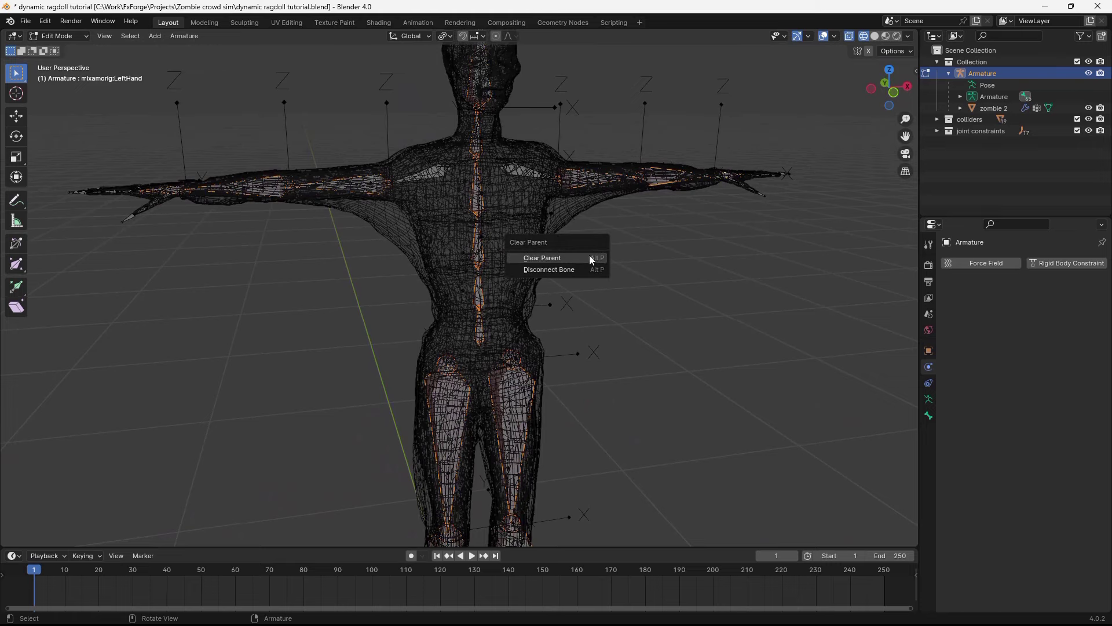
left_click(589, 255)
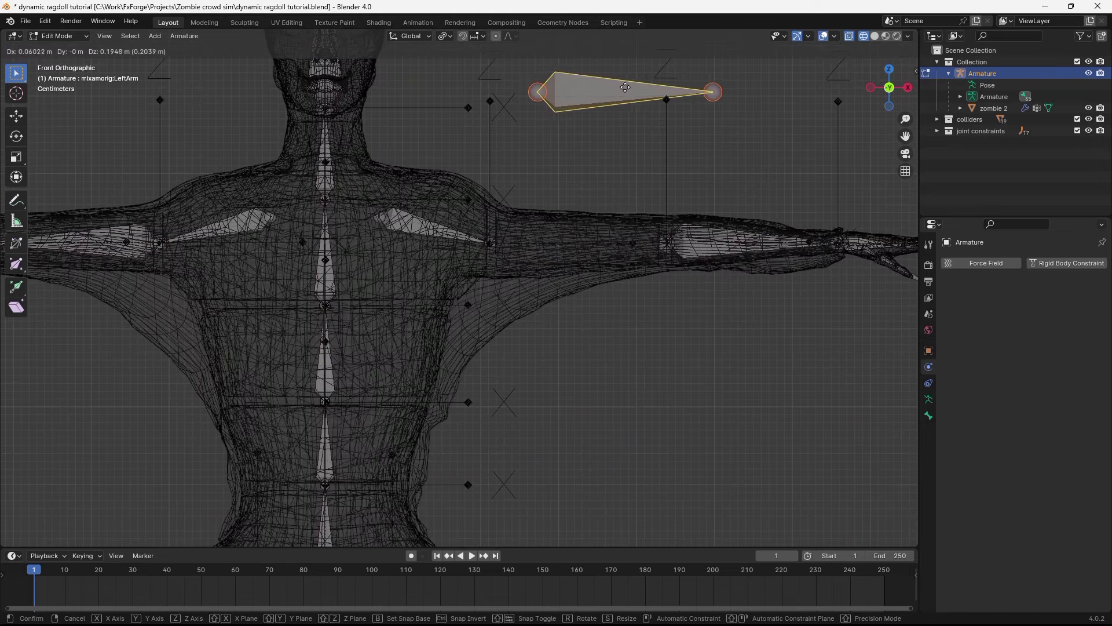
Test-move the unparented left upper arm bone in Edit Mode and test-rotate it in Pose Mode.
right_click(590, 157)
middle_click_drag(607, 231, 574, 274, "shift")
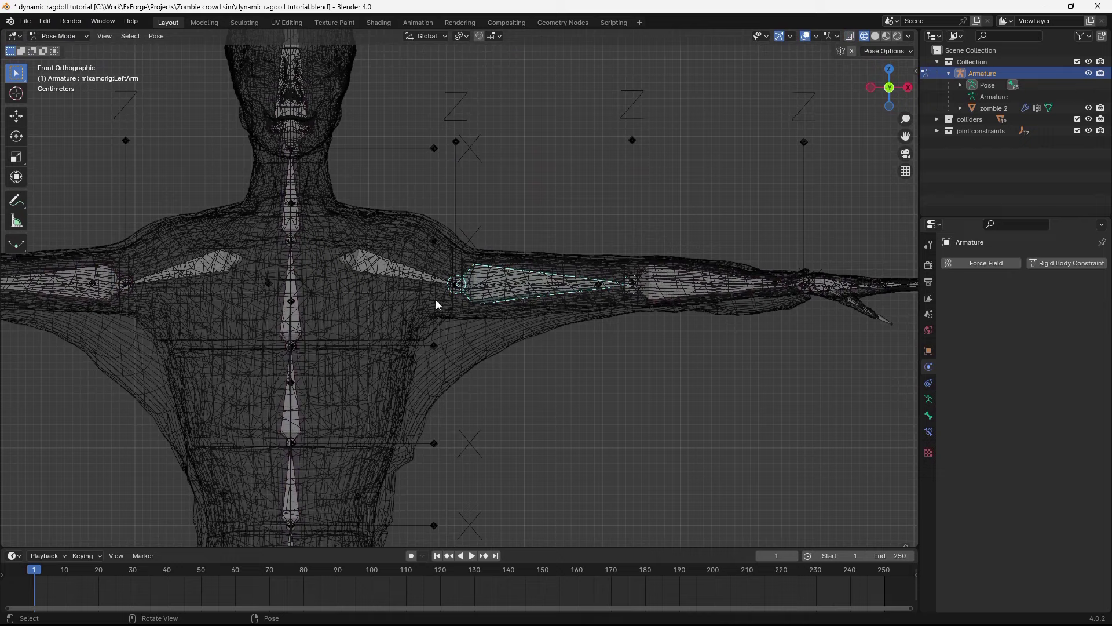
key("r")
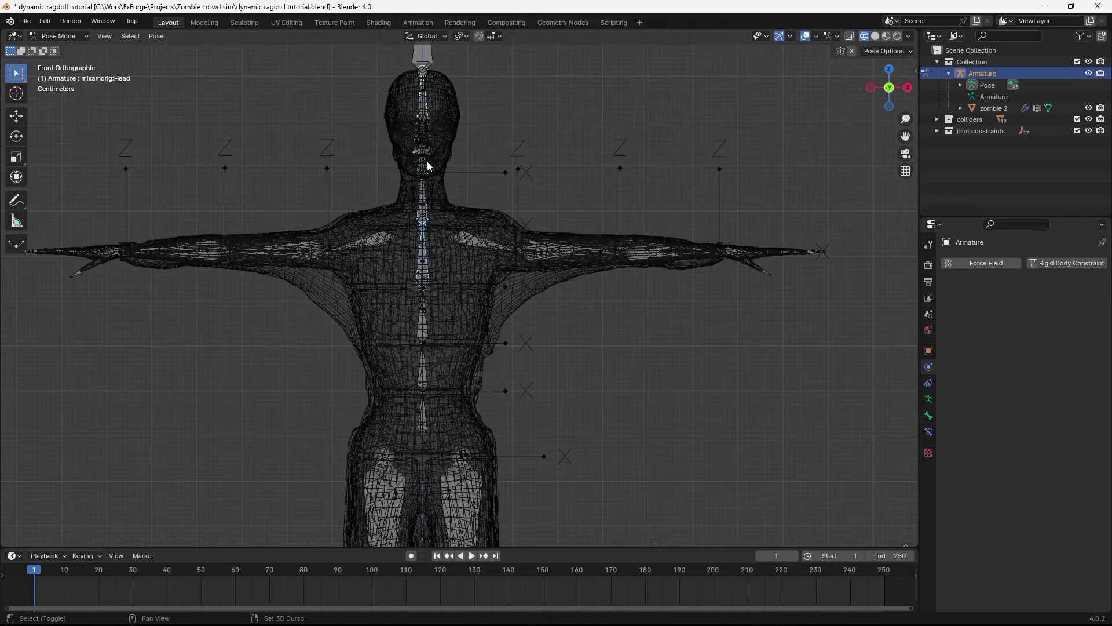
Select the unparented bones in Pose Mode, add a Child Of constraint to the spine bone and copy it to the others.
left_click(545, 255)
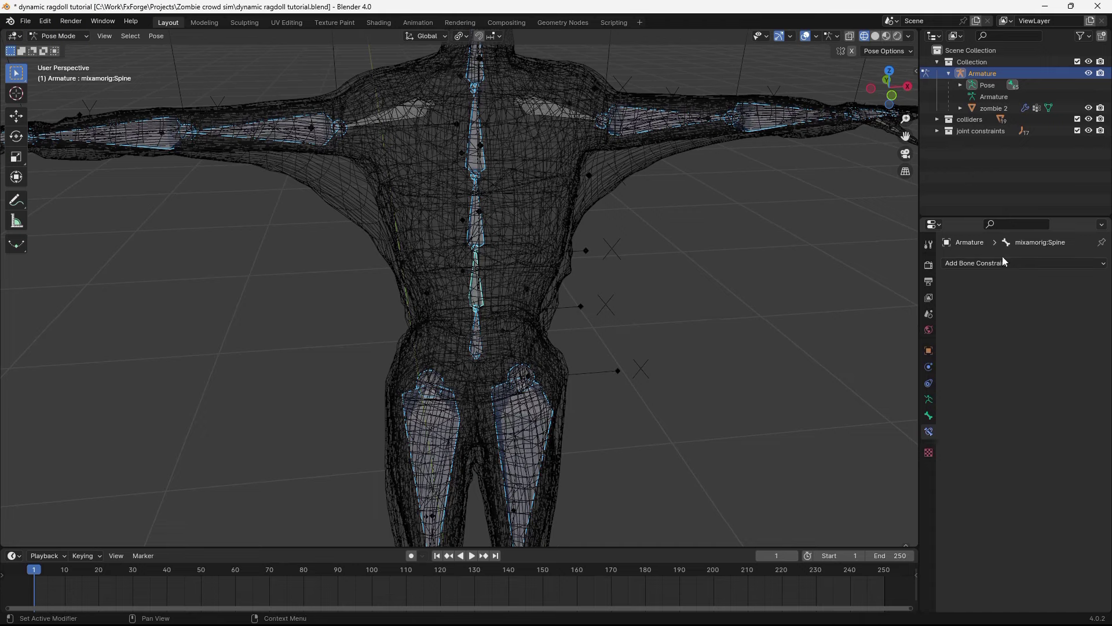
left_click(1004, 262)
left_click(1056, 320)
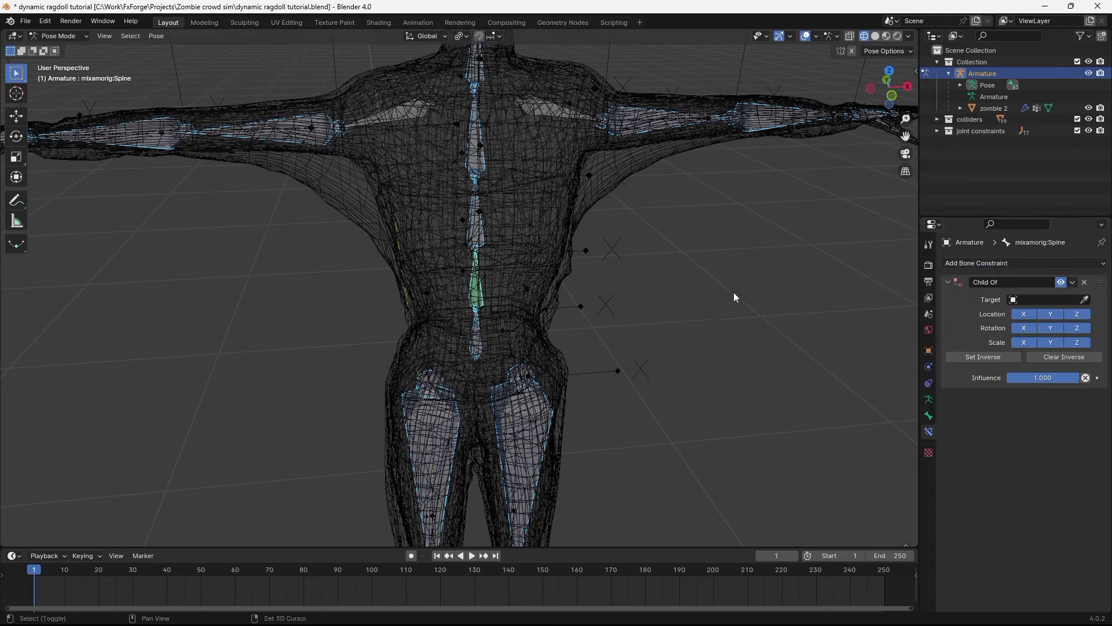
middle_click_drag(734, 292, 637, 296)
key("ctrl+c")
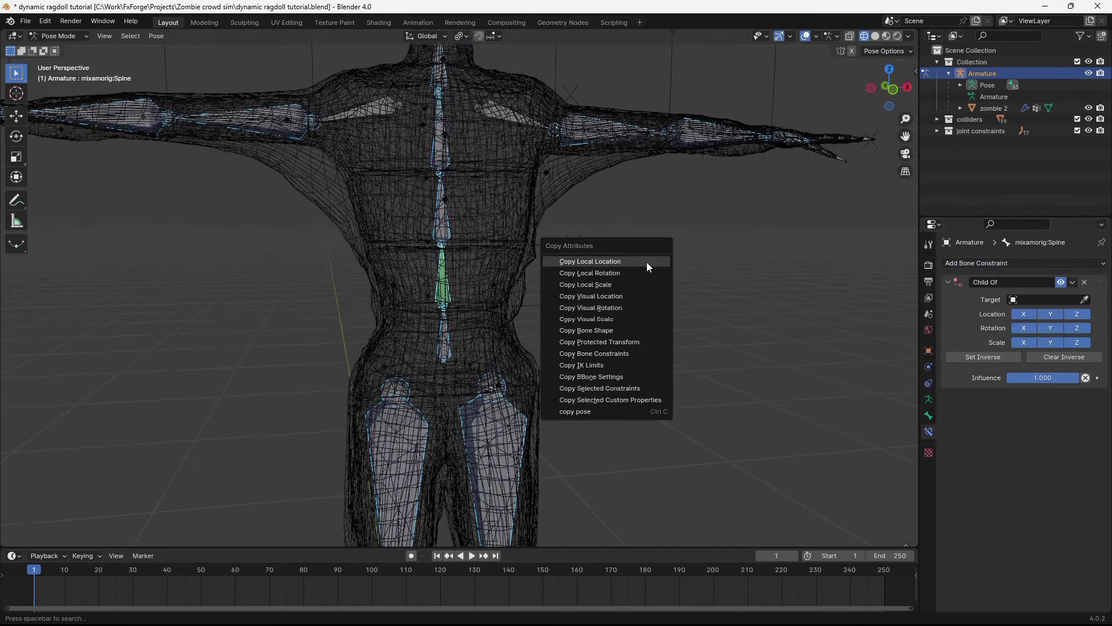
left_click(600, 356)
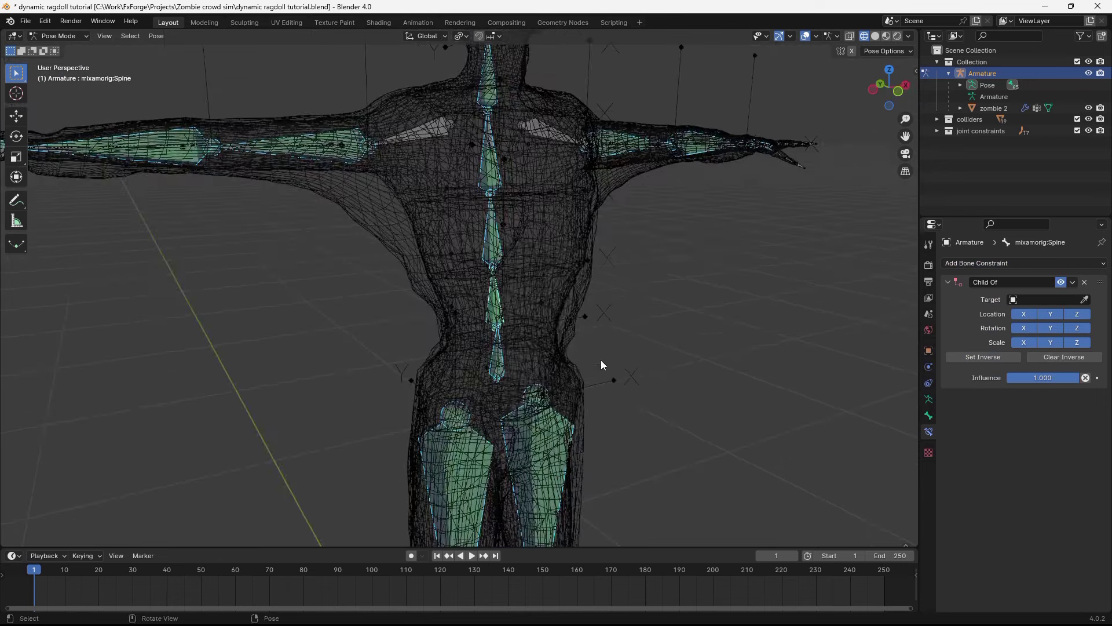
Hide the "zombie 2" mesh and set the head collider "zombie 2.010" as the head bone's Child Of target.
middle_click_drag(600, 359, 458, 218)
middle_click_drag(502, 252, 554, 384, "shift")
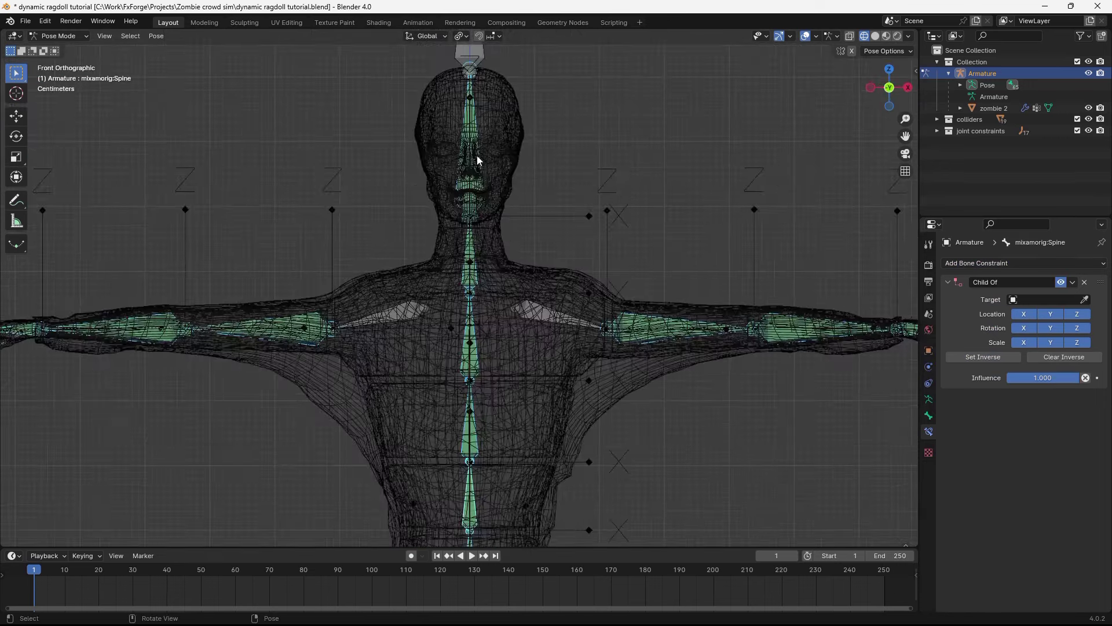
scroll(513, 130, "up", 5)
left_click(400, 278)
left_click(1088, 107)
middle_click_drag(539, 278, 652, 260, "shift")
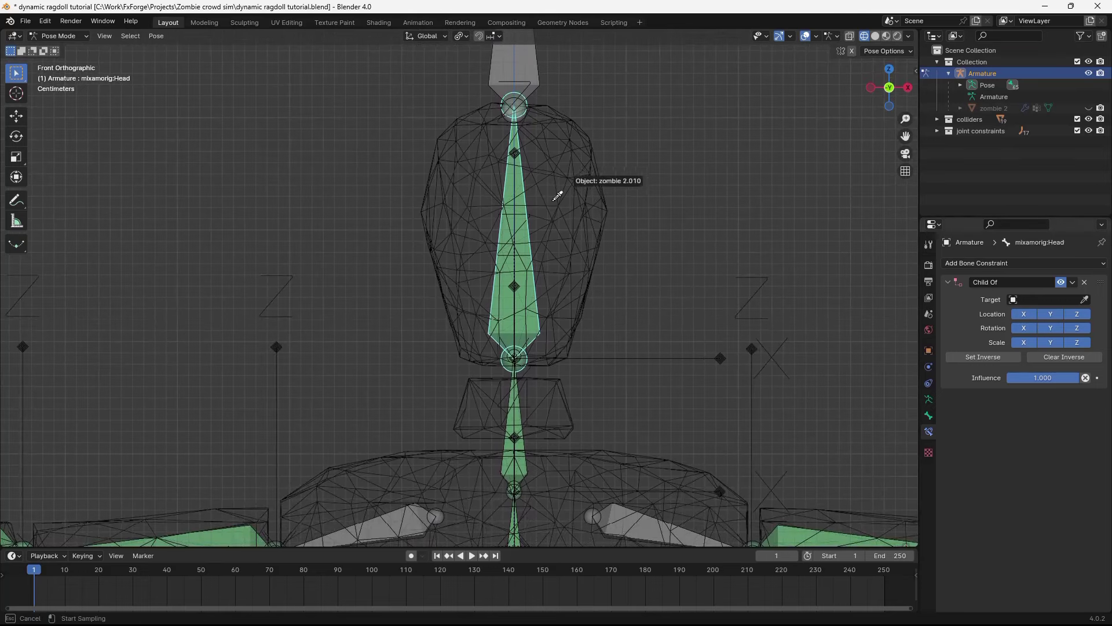
left_click(536, 183)
Set the neck and chest colliders as Child Of targets for the neck and upper spine bones.
middle_click_drag(532, 412, 544, 288, "shift")
left_click(526, 302)
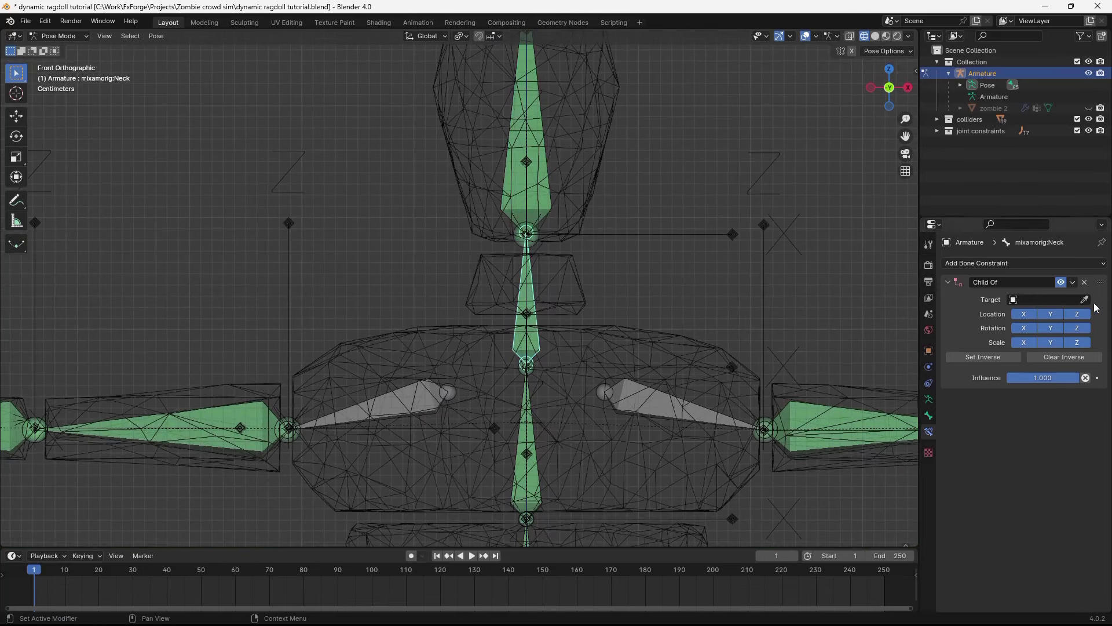
left_click(578, 288)
middle_click_drag(527, 453, 508, 321, "shift")
left_click(507, 321)
left_click(1082, 300)
left_click(703, 321)
Set the matching colliders as Child Of targets for the remaining bones, using "zombie 2.004" for the right foot.
middle_click_drag(702, 321, 684, 253, "shift")
left_click(608, 274)
left_click(303, 258)
left_click(440, 299)
left_click(1084, 299)
left_click(637, 342)
left_click(1084, 299)
left_click(678, 347)
left_click(470, 338)
left_click(1083, 299)
left_click(435, 359)
Return the armature to Object Mode, save the file and switch back to solid shading.
key("ctrl+Tab")
key("ctrl+s")
left_click(780, 248)
key("shift+z")
middle_click_drag(486, 413, 467, 482, "shift")
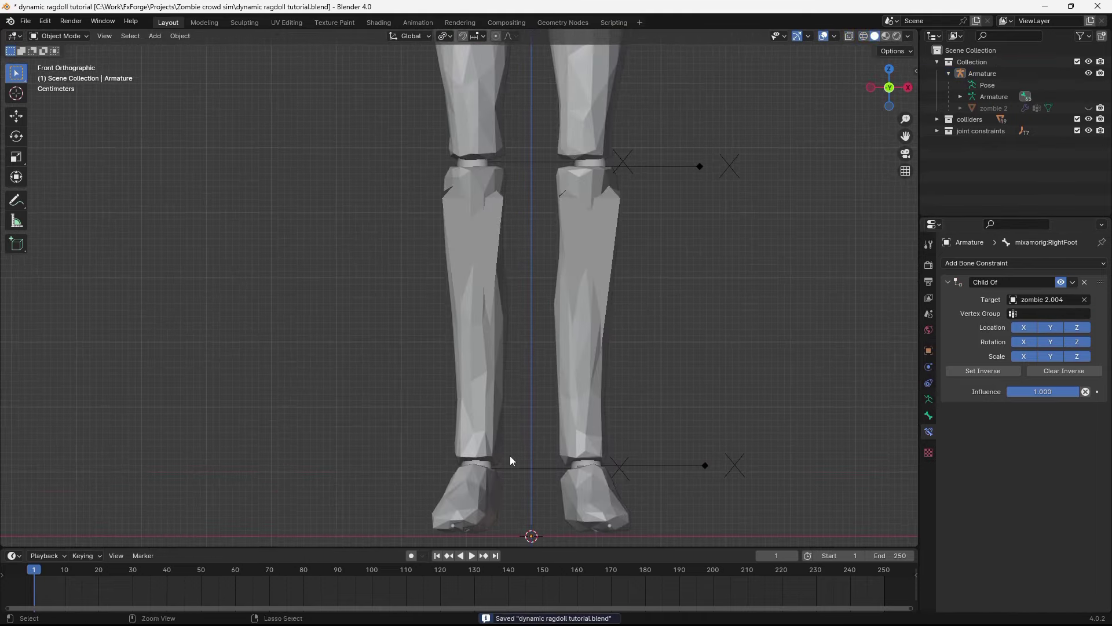
Play the simulation from the first frame to check that the bones follow the colliders, and rewind it.
left_click(437, 556)
scroll(565, 223, "down", 4)
middle_click_drag(565, 223, 561, 302)
key("space")
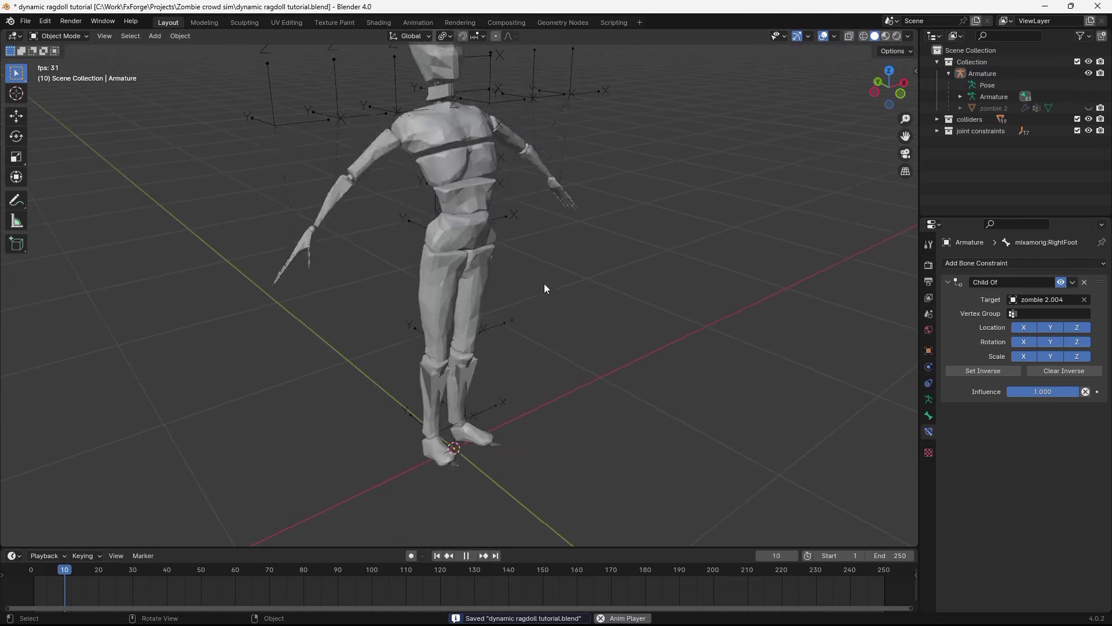
key("space")
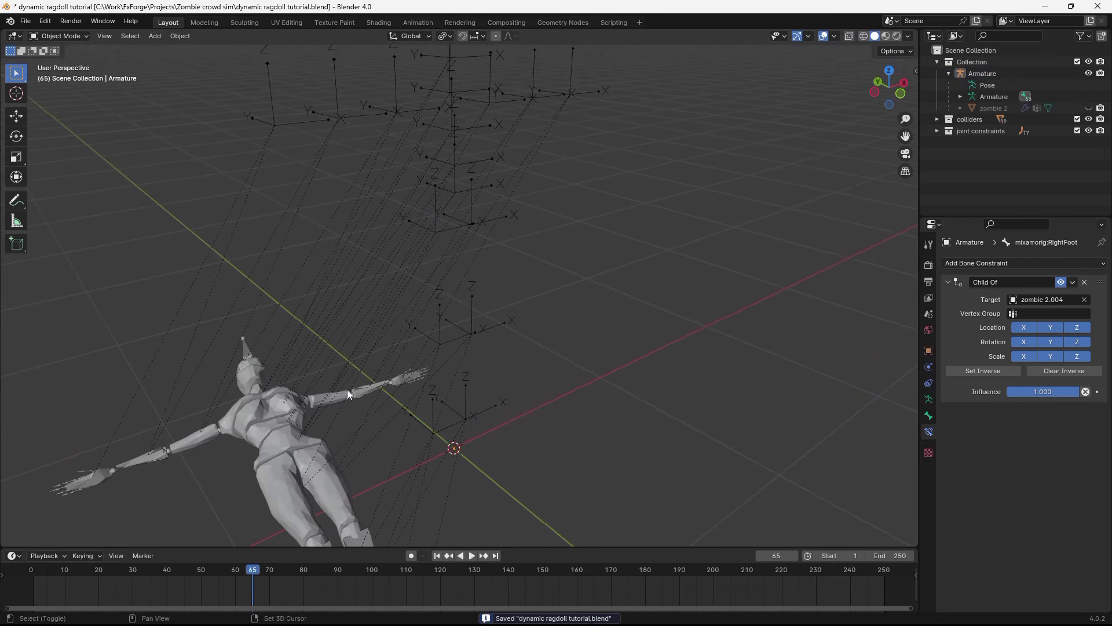
middle_click_drag(347, 388, 446, 295, "shift")
left_click(437, 556)
Show the "zombie 2" mesh and hide the armature, colliders and joint constraints.
middle_click_drag(606, 350, 672, 181)
scroll(673, 181, "down", 2)
left_click(457, 214)
left_click(472, 205, "ctrl")
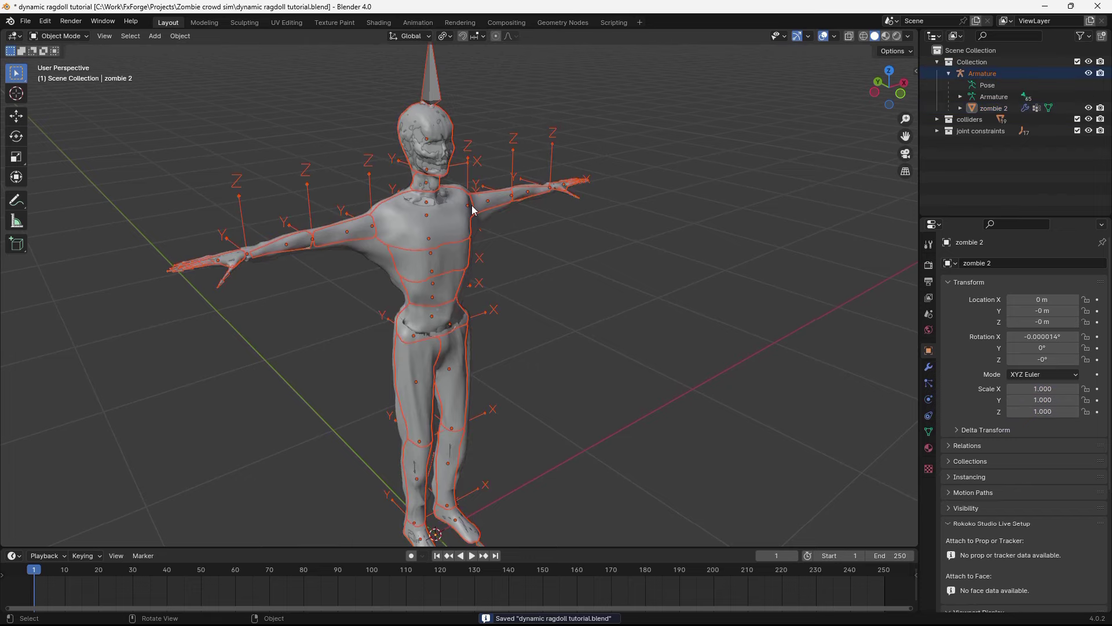
middle_click_drag(509, 350, 550, 304, "shift")
Play the simulation with only the zombie mesh visible and return to the first frame.
key("space")
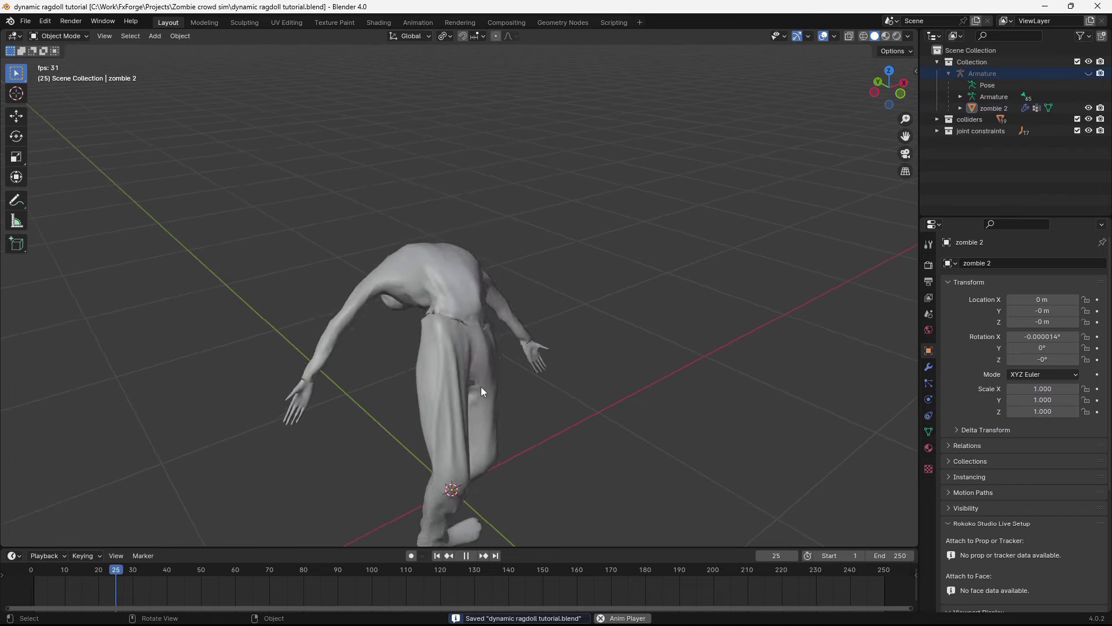
middle_click_drag(435, 425, 529, 430, "shift")
scroll(443, 388, "down", 3)
key("space")
left_click(437, 556)
Add a cube, scale it to about 0.466 and raise it along the Z axis above the zombie's head.
middle_click_drag(701, 290, 630, 195)
key("shift+a")
mouse_move(649, 201)
left_click(704, 205)
scroll(625, 216, "down", 3)
key("s")
left_click(614, 307)
key("g")
key("z")
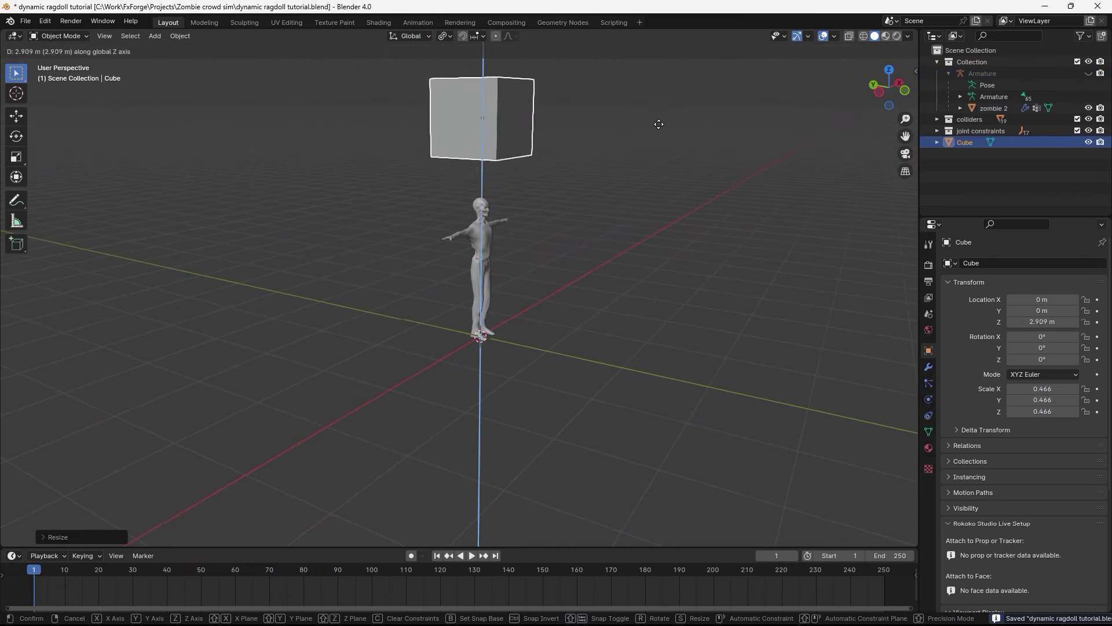
left_click(662, 129)
Make the cube an active rigid body with a mass of 10 kg and play the simulation.
left_click(928, 399)
left_click(1059, 289)
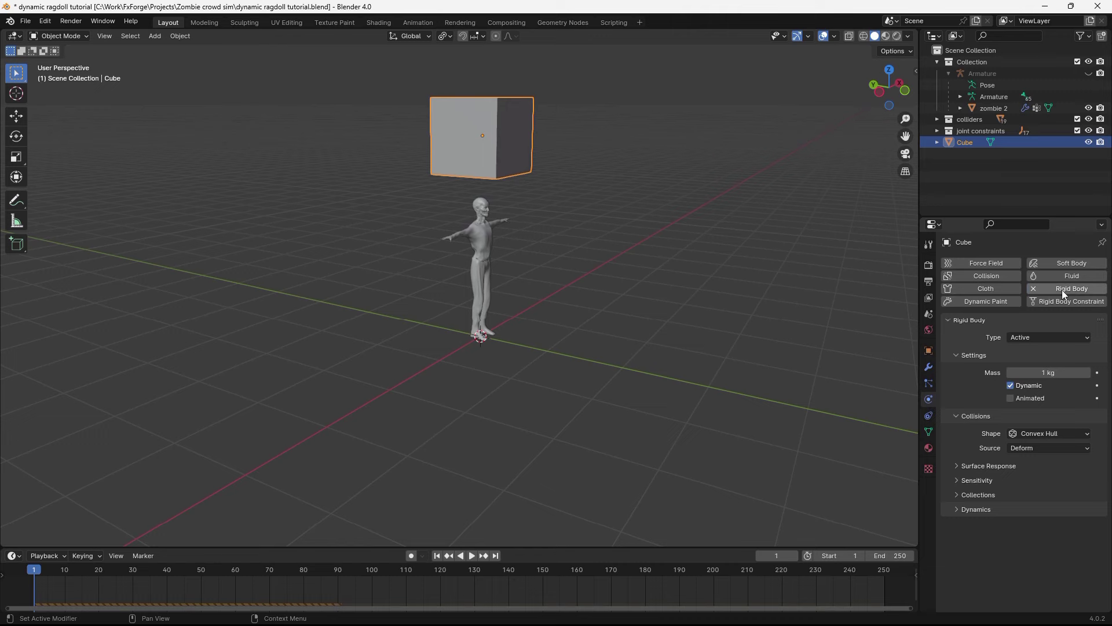
left_click(1035, 374)
type("1")
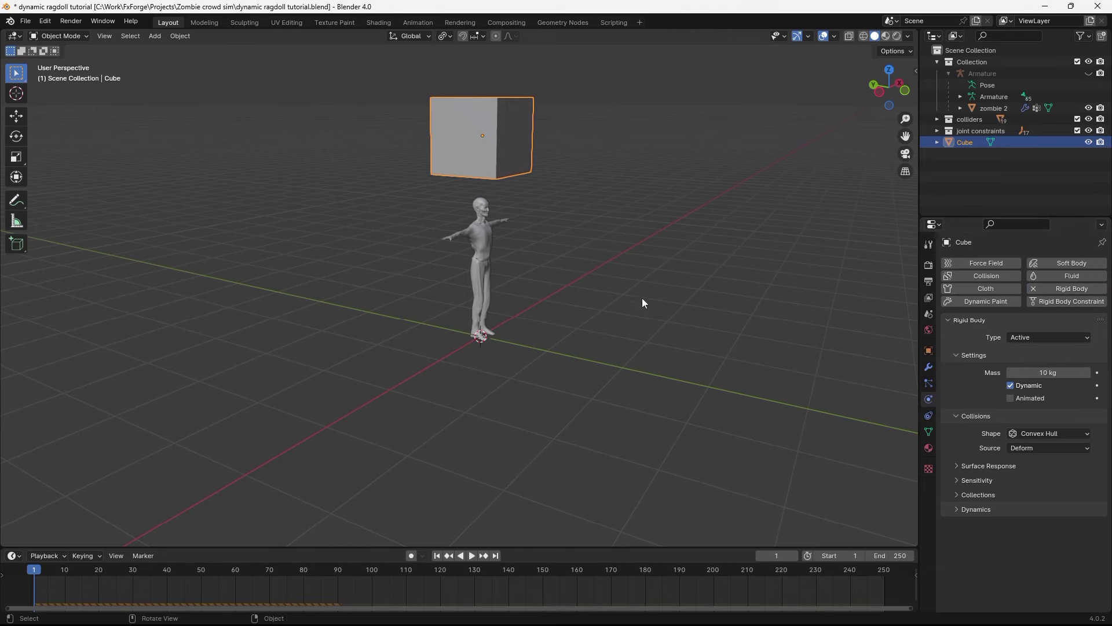
key("space")
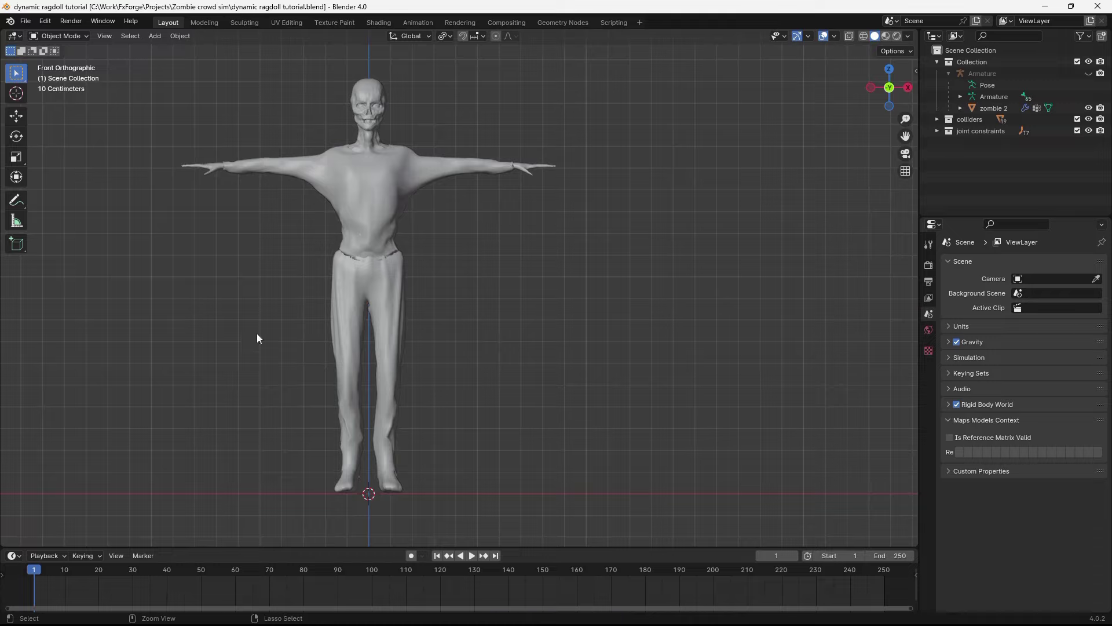
Save the ragdoll file.
key("ctrl+s")
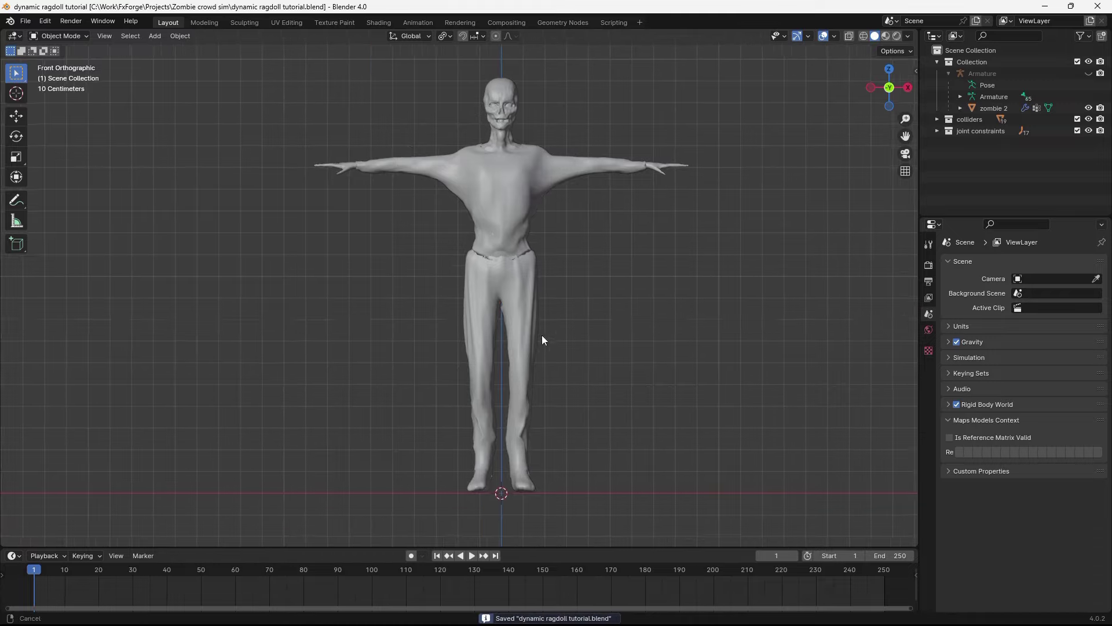
Play the simulation with the floor, armature and joint constraints visible, inspect the fallen zombie and return to the first frame.
key("space")
middle_click_drag(494, 373, 558, 352)
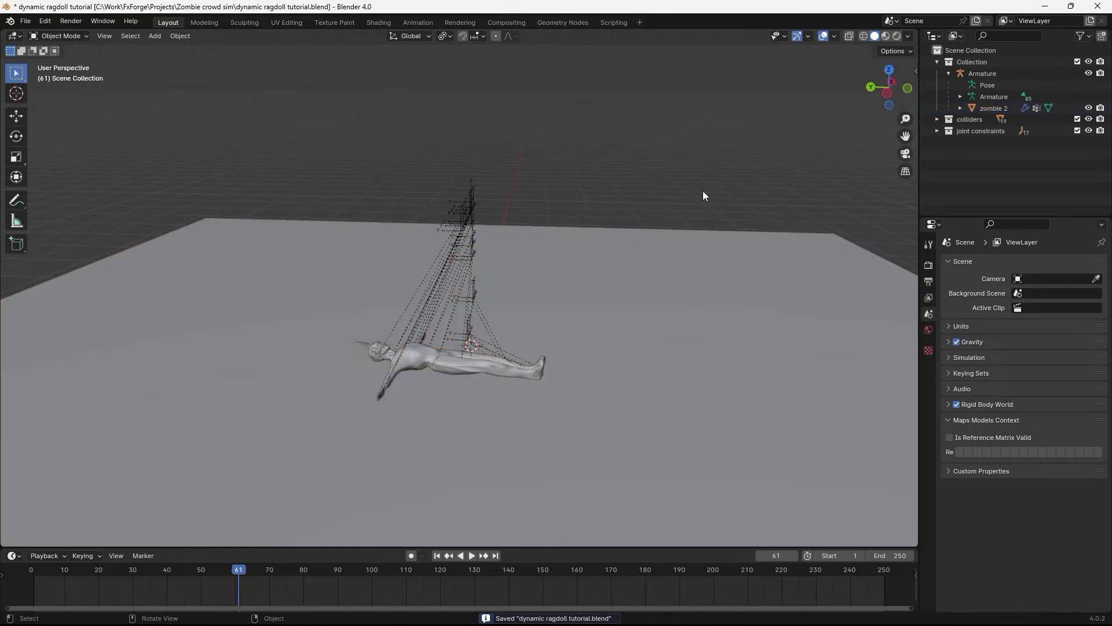
scroll(615, 295, "up", 5)
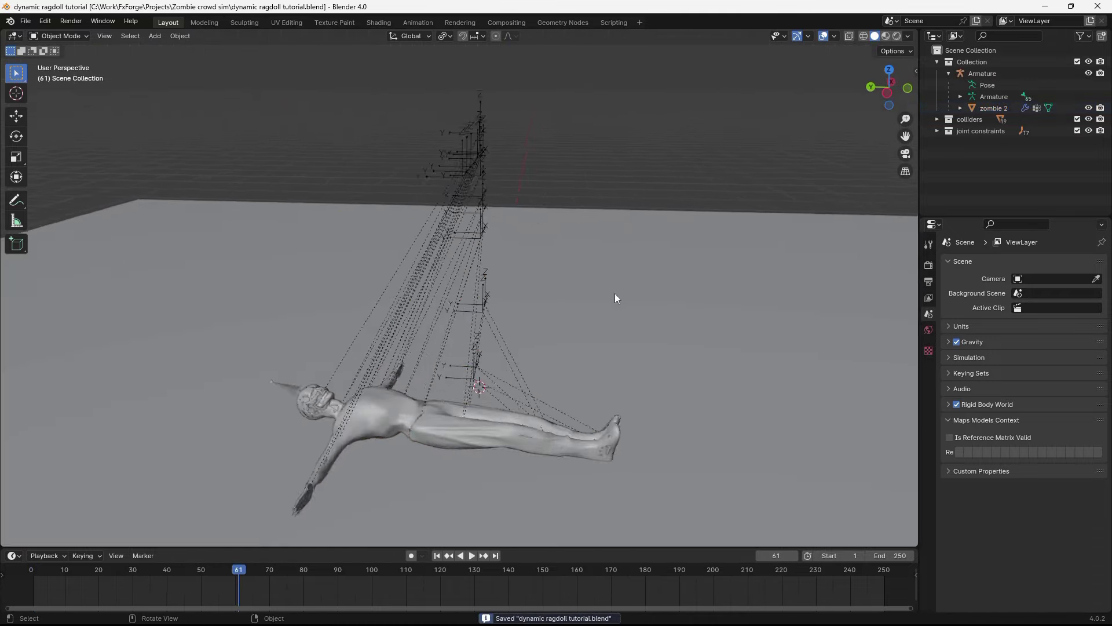
left_click(965, 121)
middle_click_drag(500, 365, 503, 262, "shift")
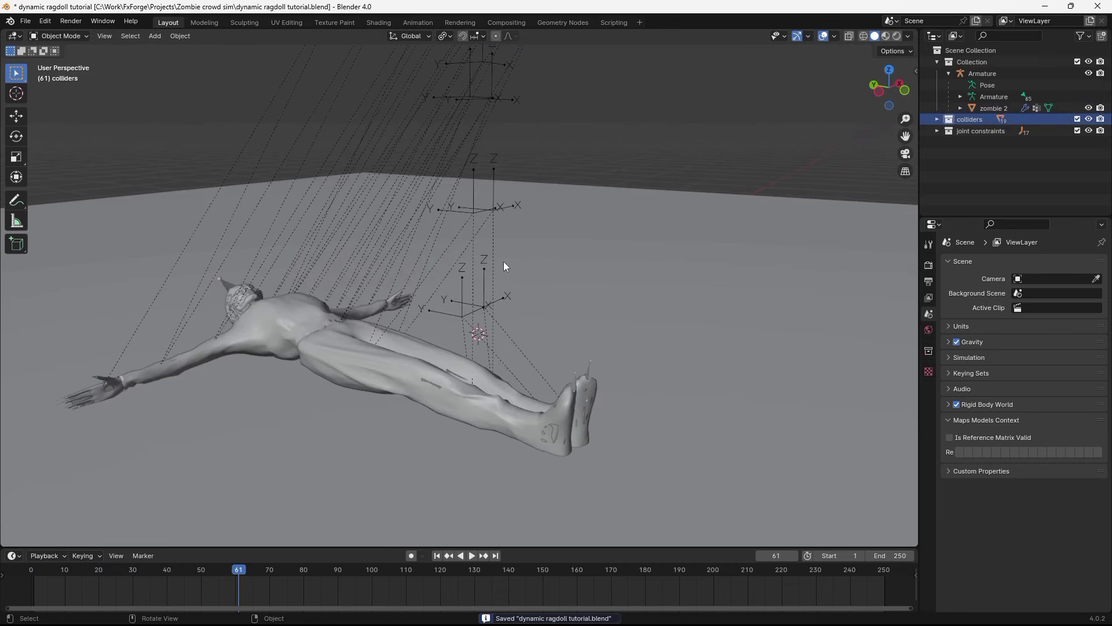
left_click(436, 555)
middle_click_drag(500, 198, 418, 289, "shift")
scroll(389, 236, "down", 5)
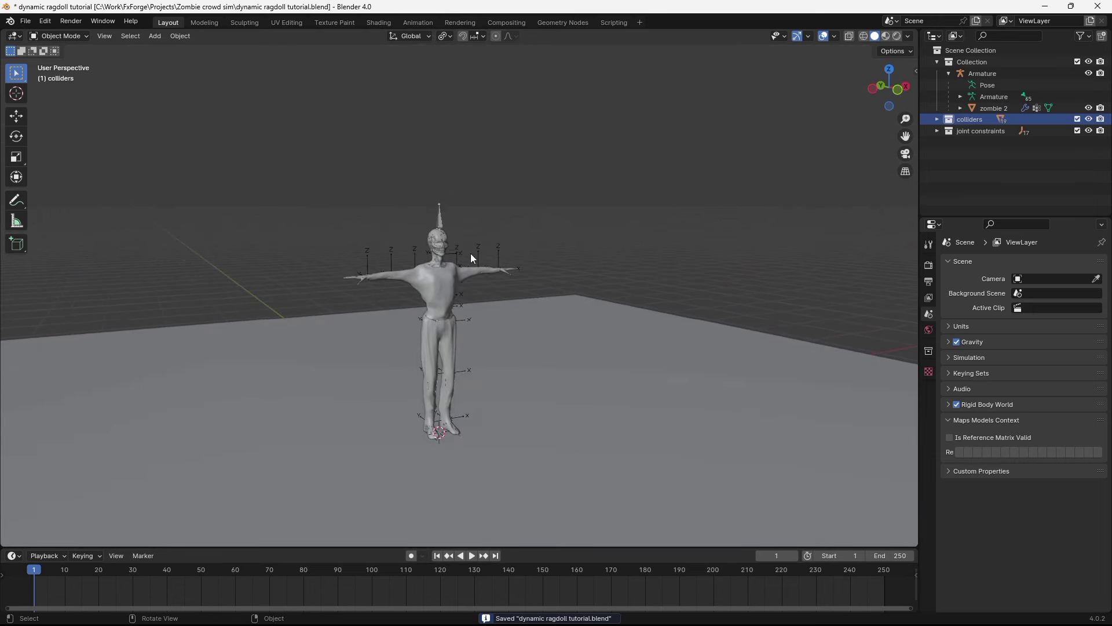
Import the animated Mixamo character into the scene beside the ragdoll.
scroll(473, 405, "up", 5)
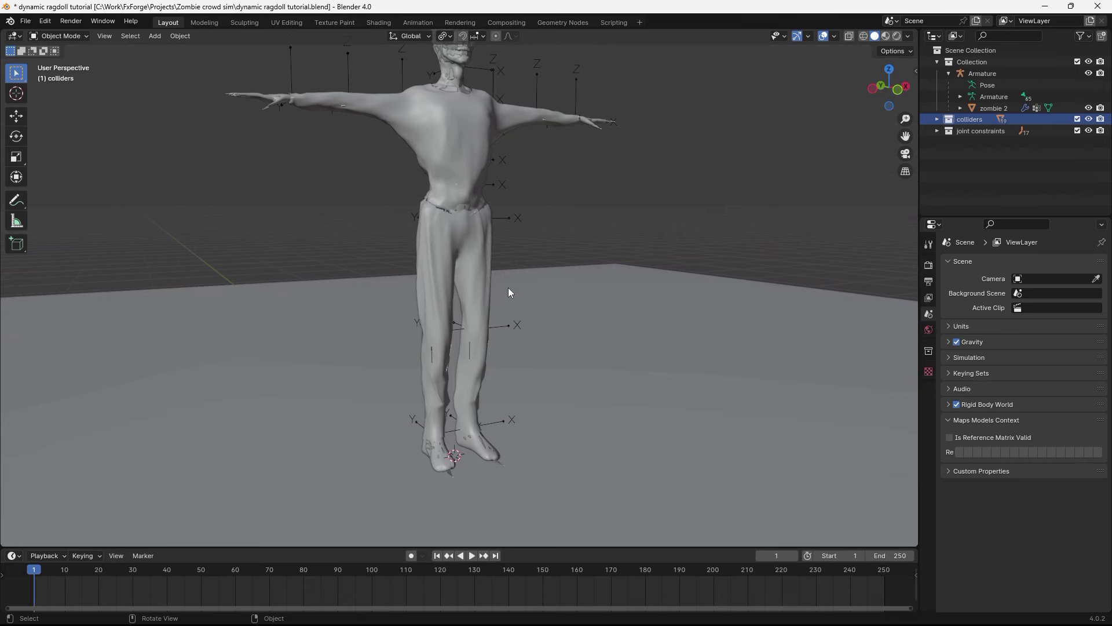
mouse_move(508, 287)
middle_mouse_down()
mouse_move(451, 231)
mouse_move(513, 259)
mouse_move(524, 318)
mouse_move(697, 394)
mouse_move(675, 272)
mouse_move(564, 376)
mouse_move(582, 370)
mouse_move(554, 378)
mouse_move(571, 312)
mouse_move(358, 322)
mouse_move(525, 241)
middle_mouse_up()
key("shift+z")
key("shift+z")
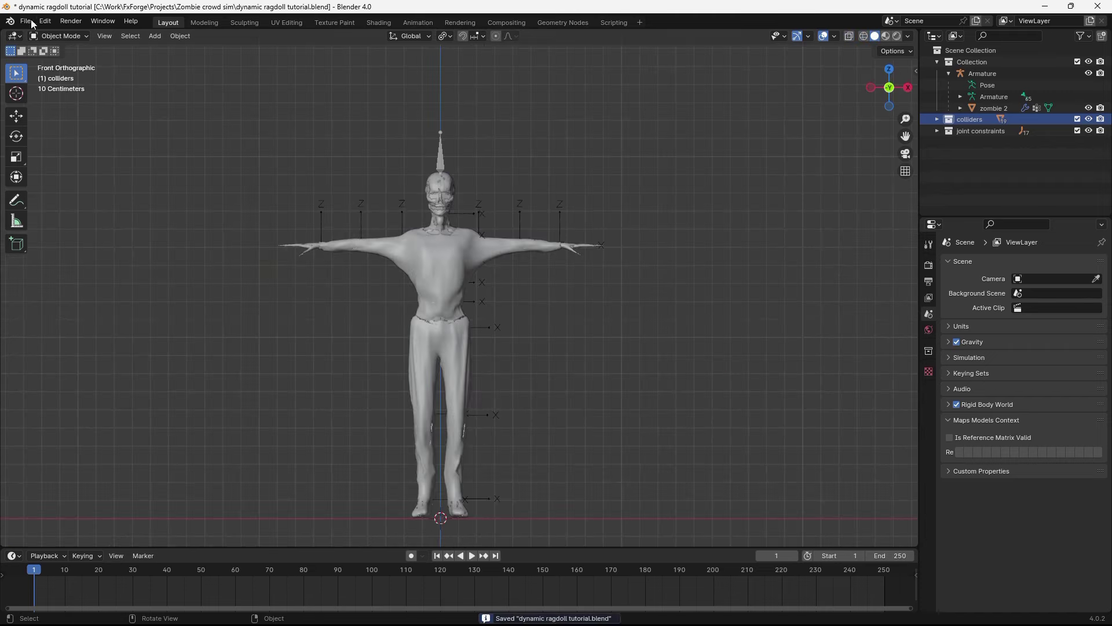
left_click(27, 21)
mouse_move(82, 185)
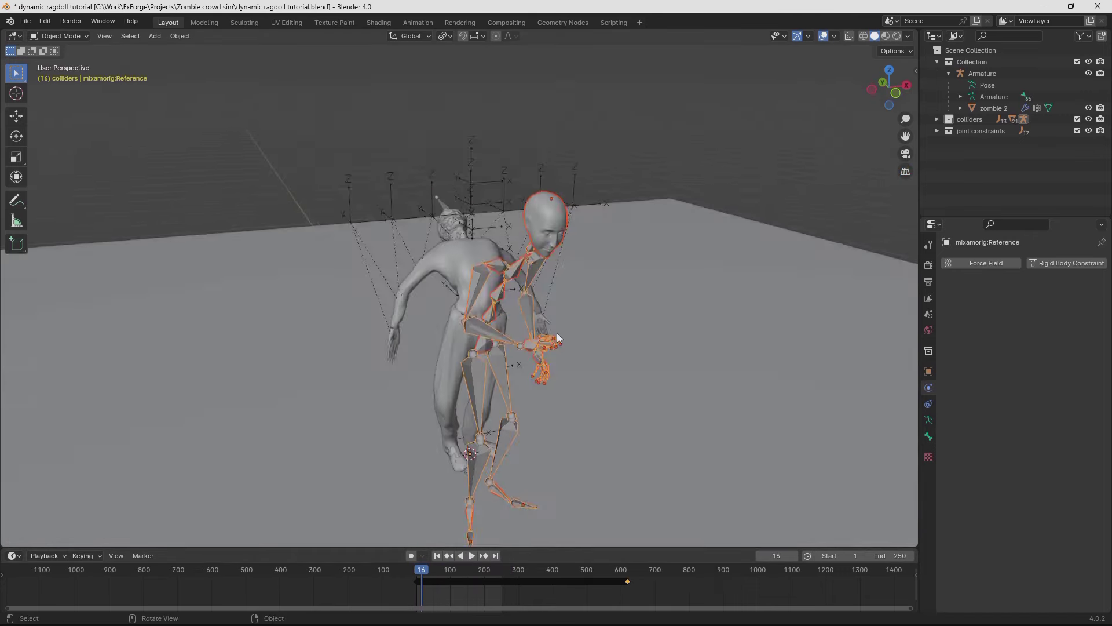
Scrub through the imported character's animation next to the zombie and return to the first frame.
middle_click_drag(557, 333, 396, 332)
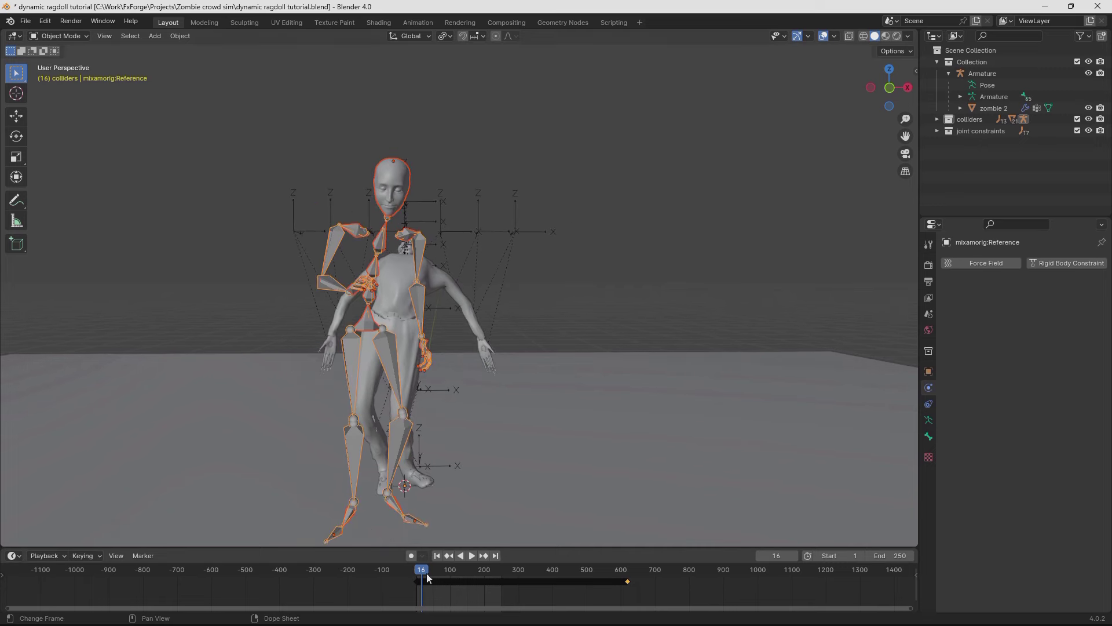
left_click_drag(429, 577, 467, 571)
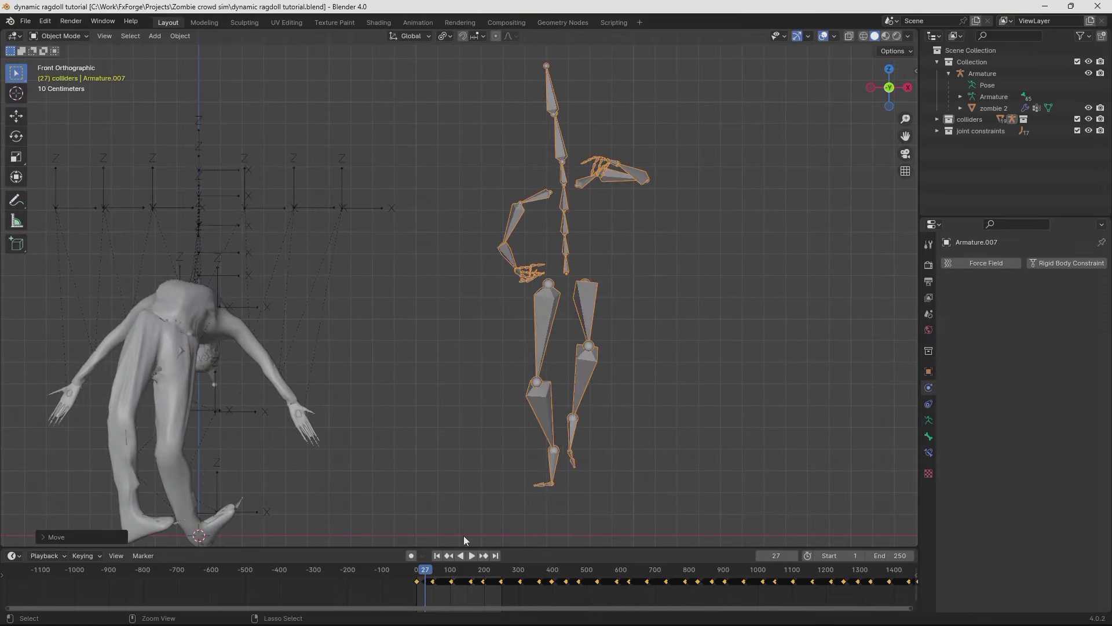
left_click(438, 556)
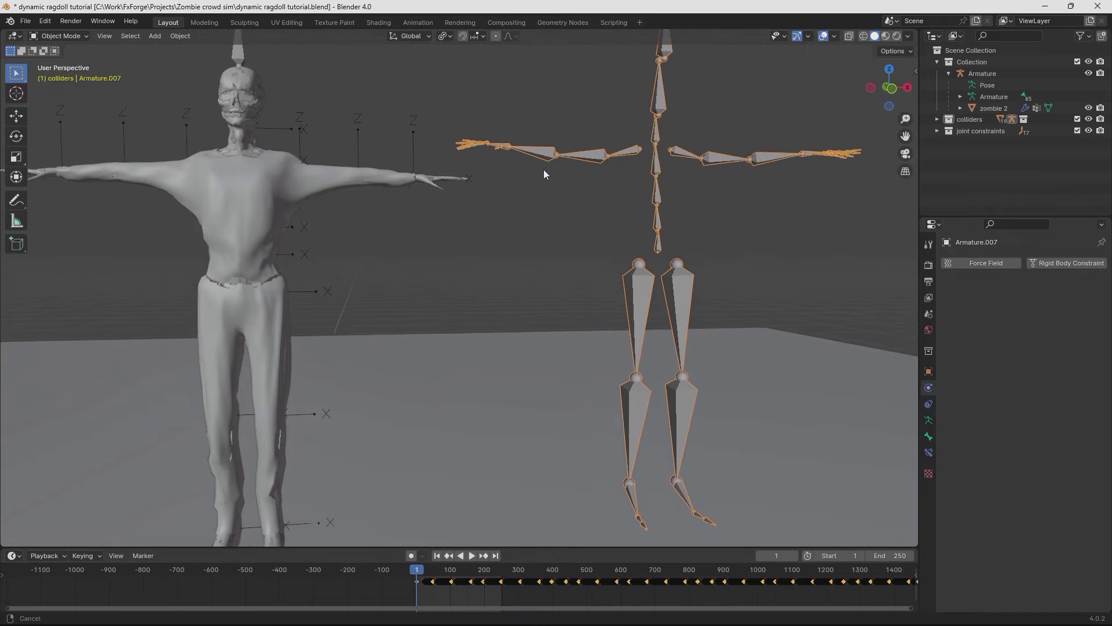
Compare the zombie's armature with the imported armature at the first frame and play the imported animation.
middle_click_drag(543, 169, 547, 163, "shift")
scroll(277, 103, "down", 1)
left_click(279, 85)
key("r")
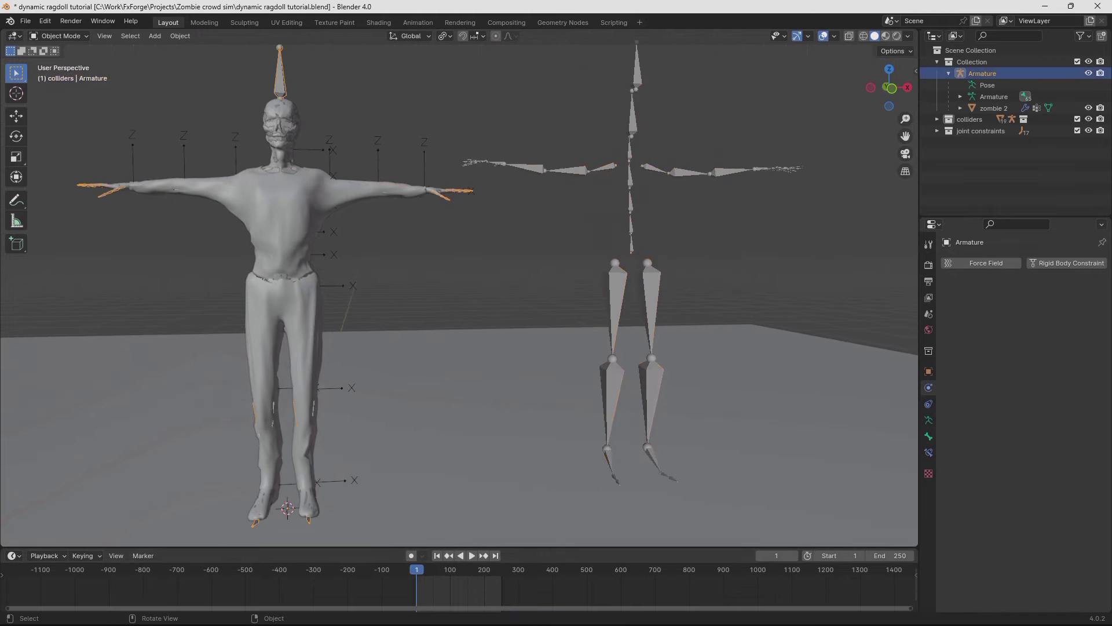
left_click(627, 160)
key("space")
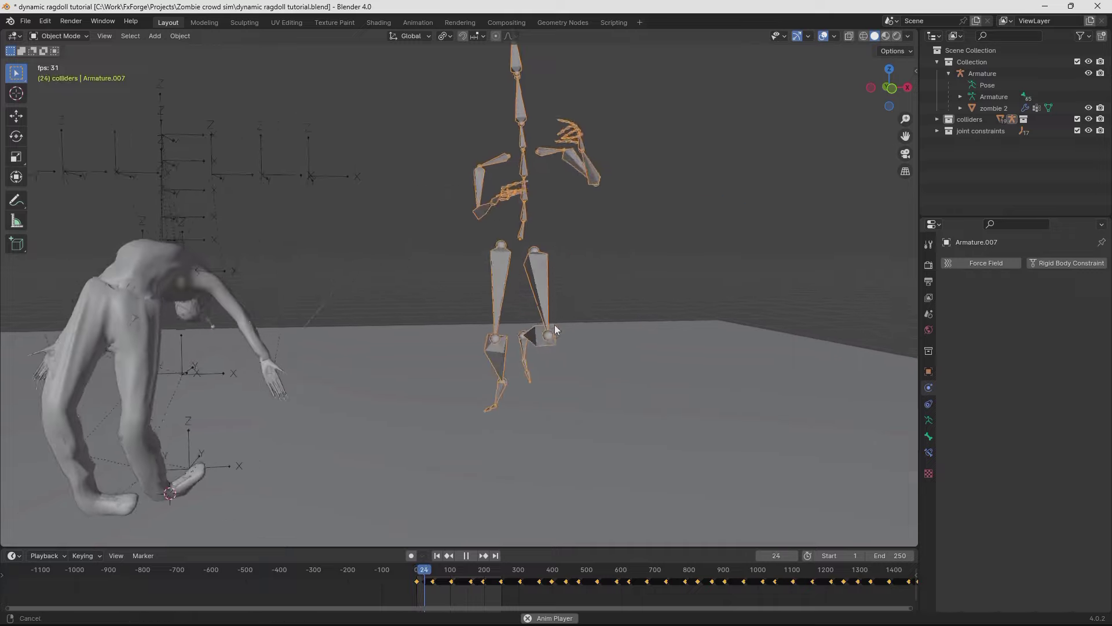
middle_click_drag(554, 324, 637, 351)
middle_click_drag(484, 294, 566, 228)
key("space")
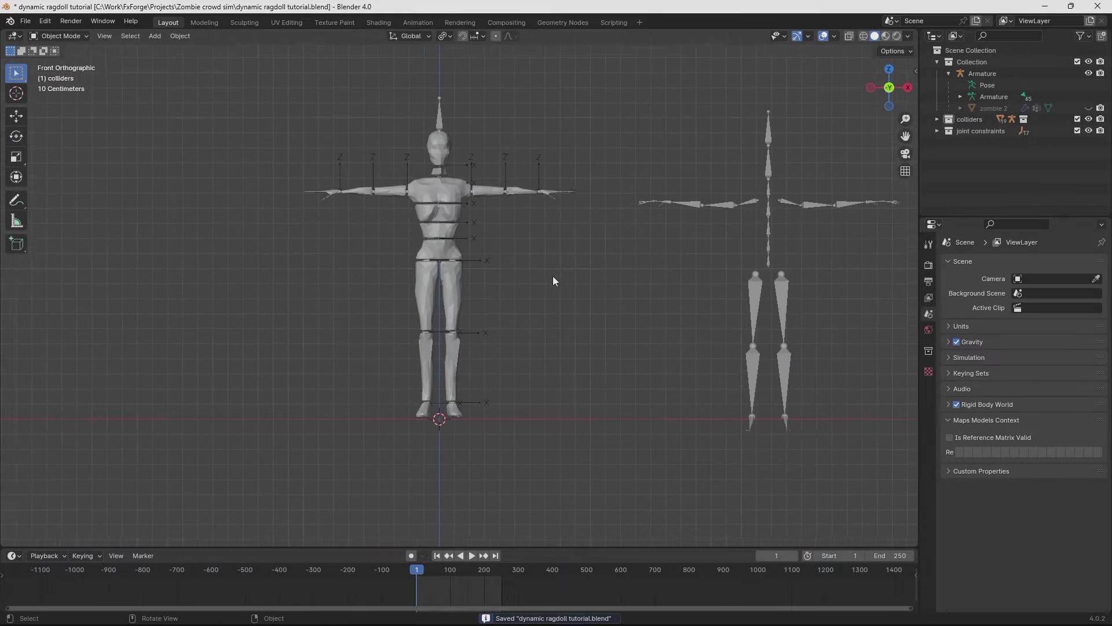
Duplicate all the body colliders and move the copies up along the Z axis above the original ragdoll.
middle_click_drag(553, 277, 453, 378)
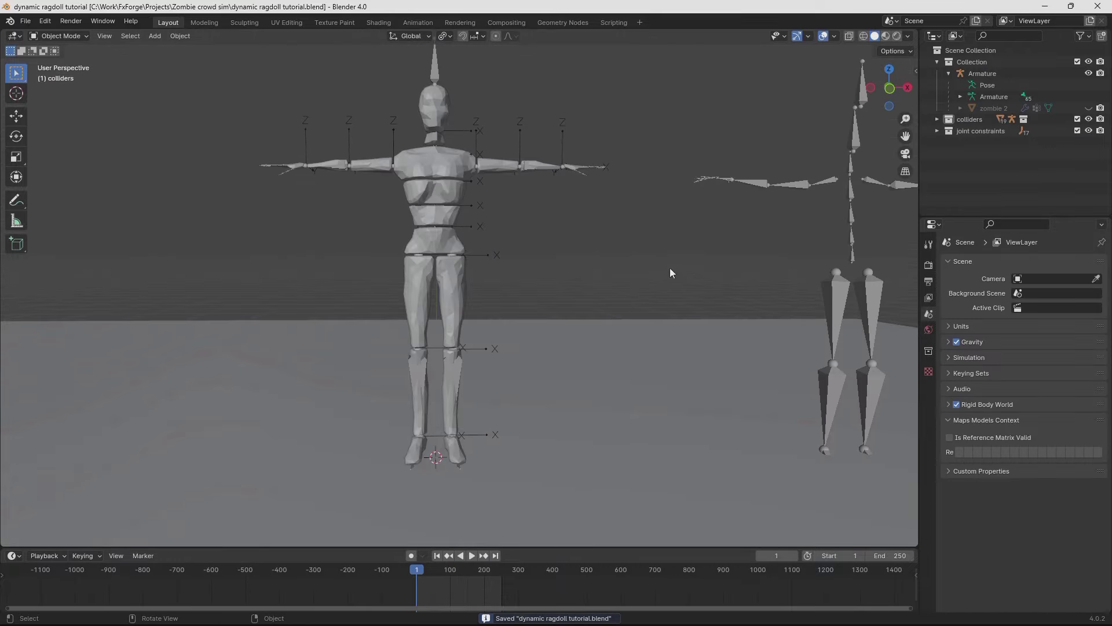
right_click(966, 124)
left_click(941, 134)
scroll(626, 290, "down", 4)
key("shift+z")
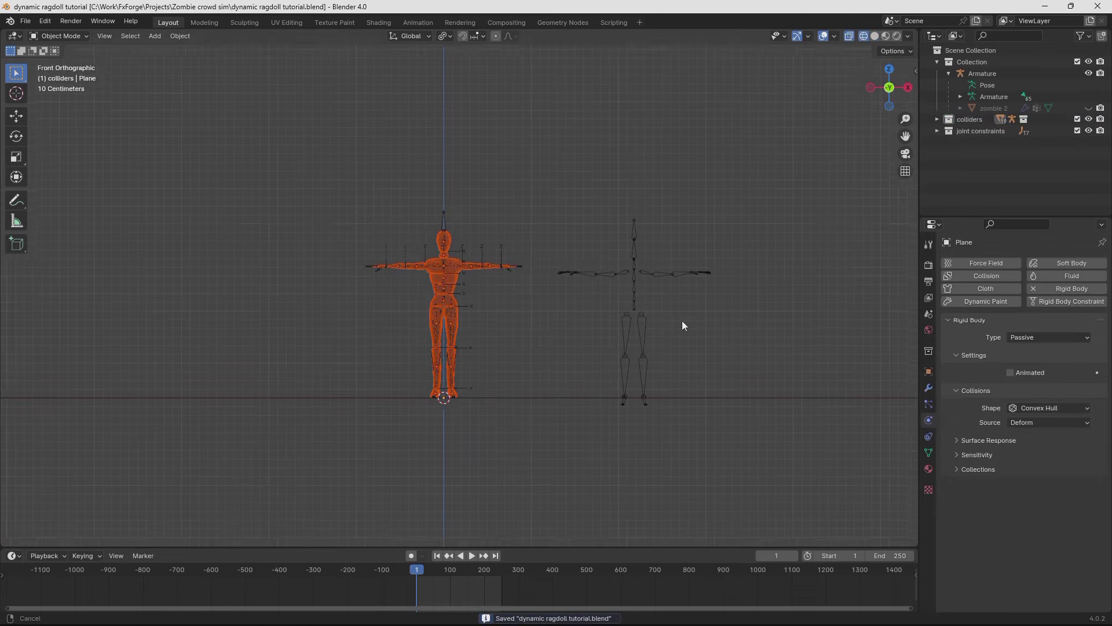
key("g")
key("z")
left_click(709, 166)
key("shift+d")
key("z")
left_click(466, 252)
Move the animated armature inside the duplicated colliders so its bones line up with the body parts.
left_click(669, 347)
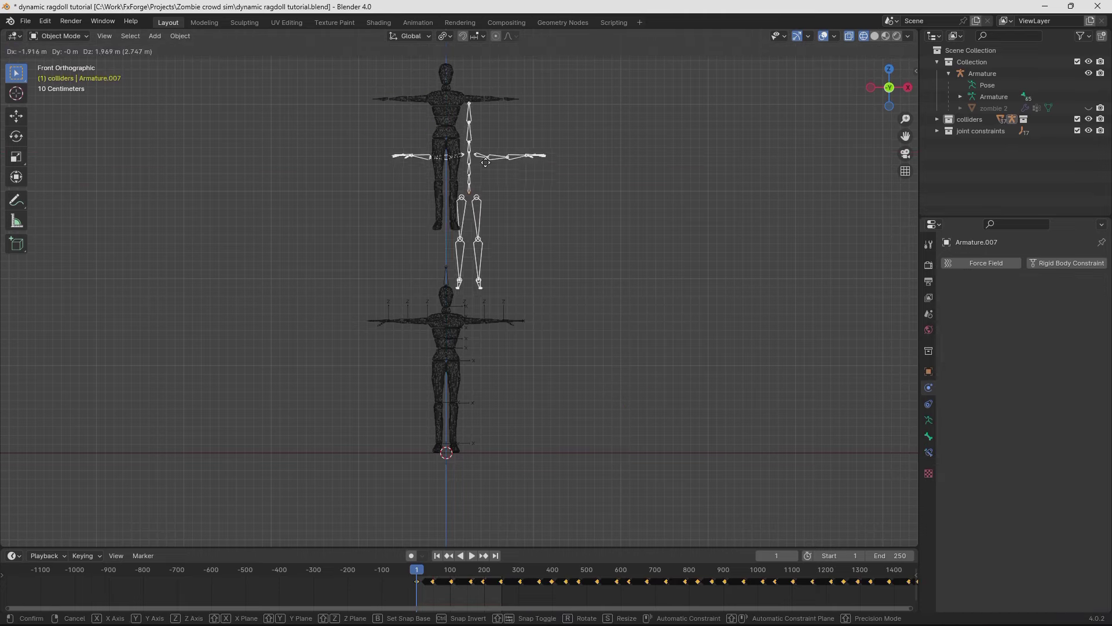
left_click(457, 113)
middle_click_drag(477, 189, 484, 316, "shift")
scroll(486, 310, "up", 4)
key("g")
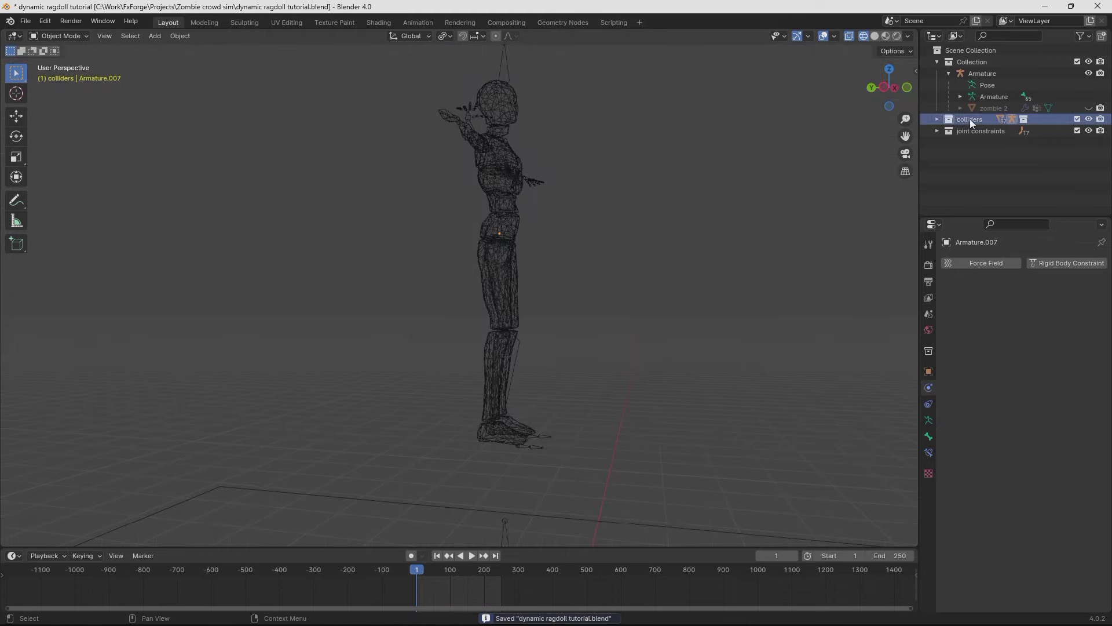
Move the duplicated colliders to a new collection named "driving colliders" and enable Animated on their rigid bodies.
right_click(969, 119)
left_click(886, 133)
scroll(672, 301, "down", 5)
middle_click_drag(541, 444, 509, 373, "shift")
scroll(481, 174, "up", 2)
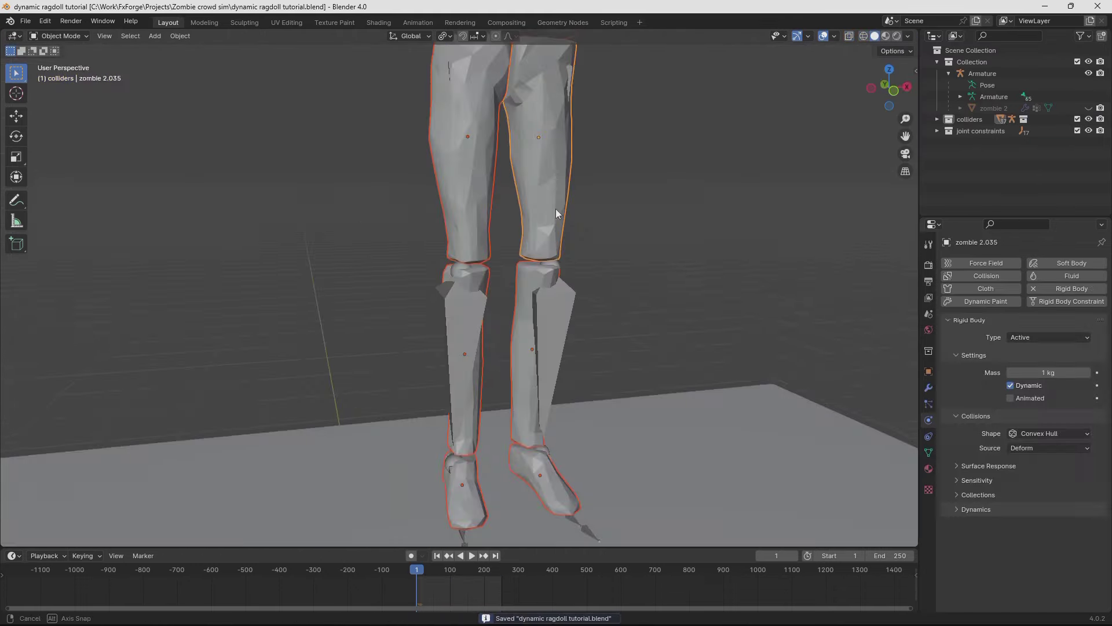
key("m")
left_click(564, 199)
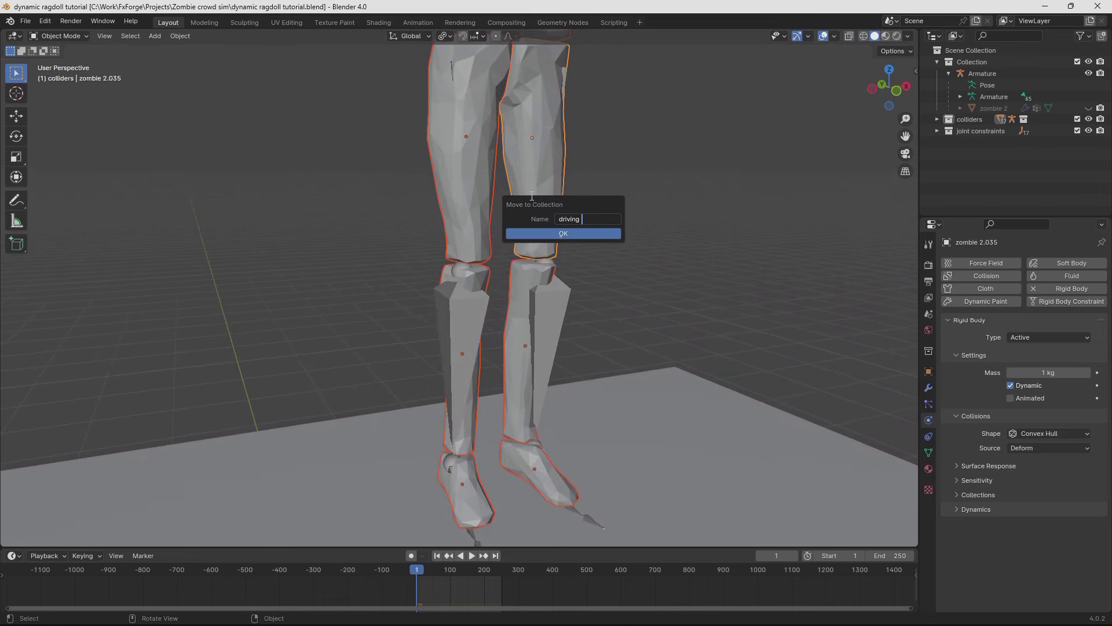
type("driving colliders")
key("KP_1")
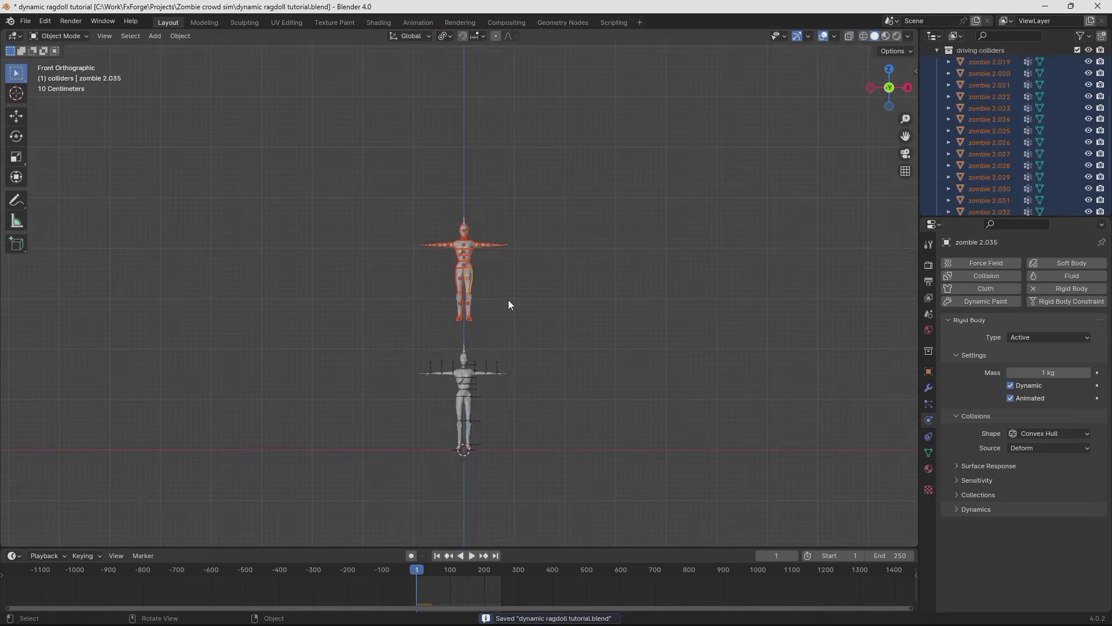
key("KP_Decimal")
middle_click_drag(450, 432, 468, 335, "shift")
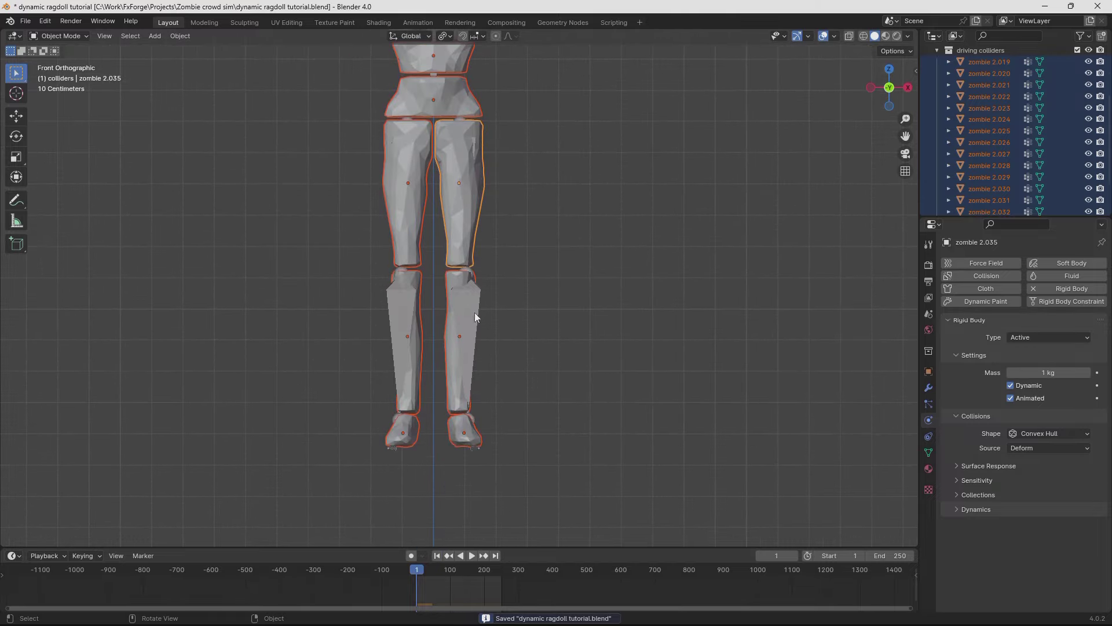
Parent the left foot's driving collider to the animated armature's LeftFoot bone using the Bone option.
key("r")
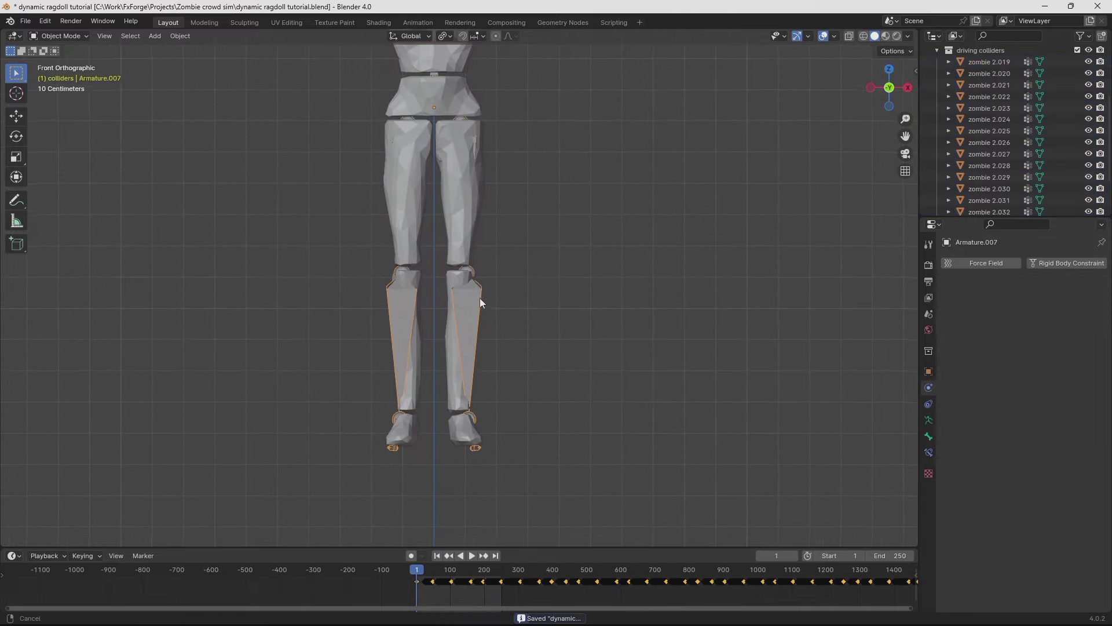
scroll(485, 295, "up", 4)
middle_click_drag(575, 273, 488, 411)
left_click(488, 411)
mouse_move(488, 359)
middle_mouse_down()
mouse_move(502, 303)
mouse_move(457, 306)
middle_mouse_up()
scroll(502, 303, "up", 4)
key("shift+z")
middle_click_drag(339, 308, 354, 306)
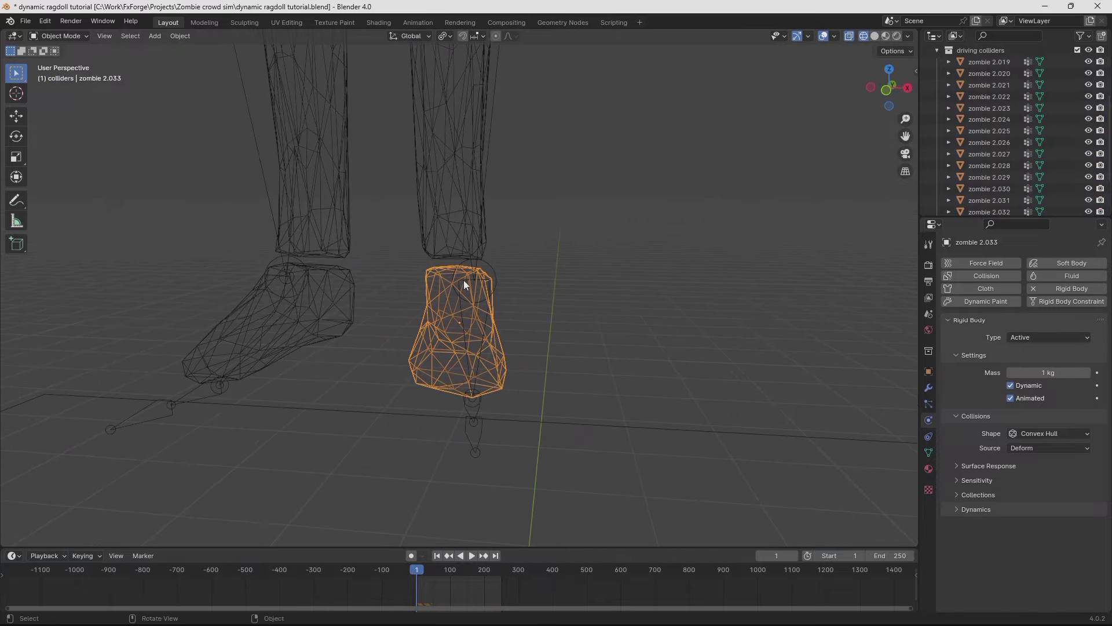
left_click(492, 266, "shift")
middle_click_drag(492, 266, 543, 267)
key("ctrl+Tab")
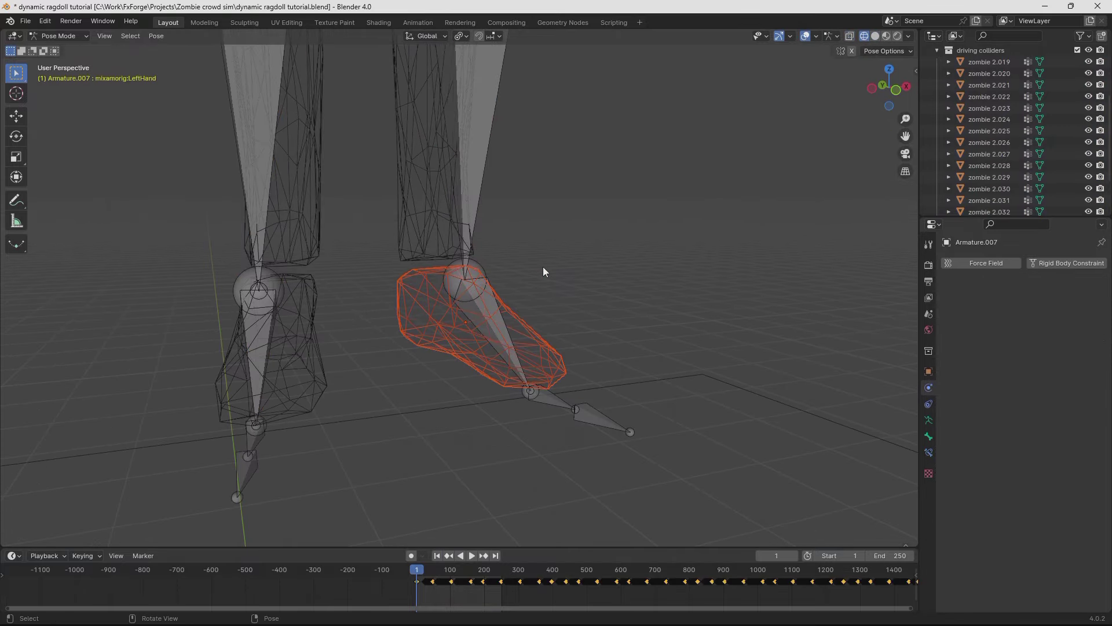
left_click(508, 337)
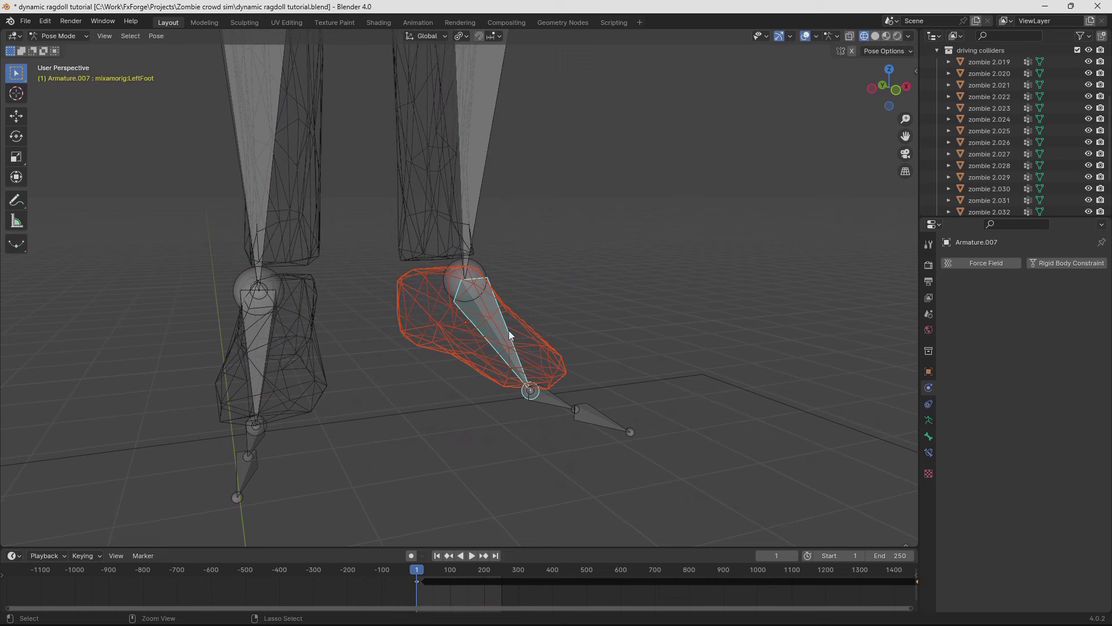
key("ctrl+p")
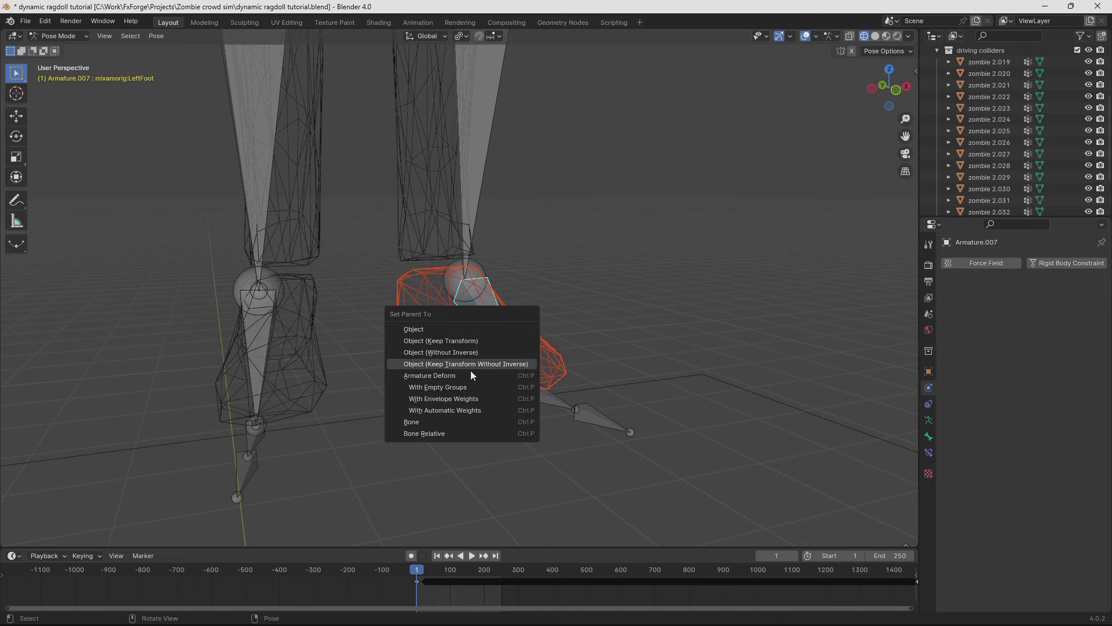
left_click(447, 422)
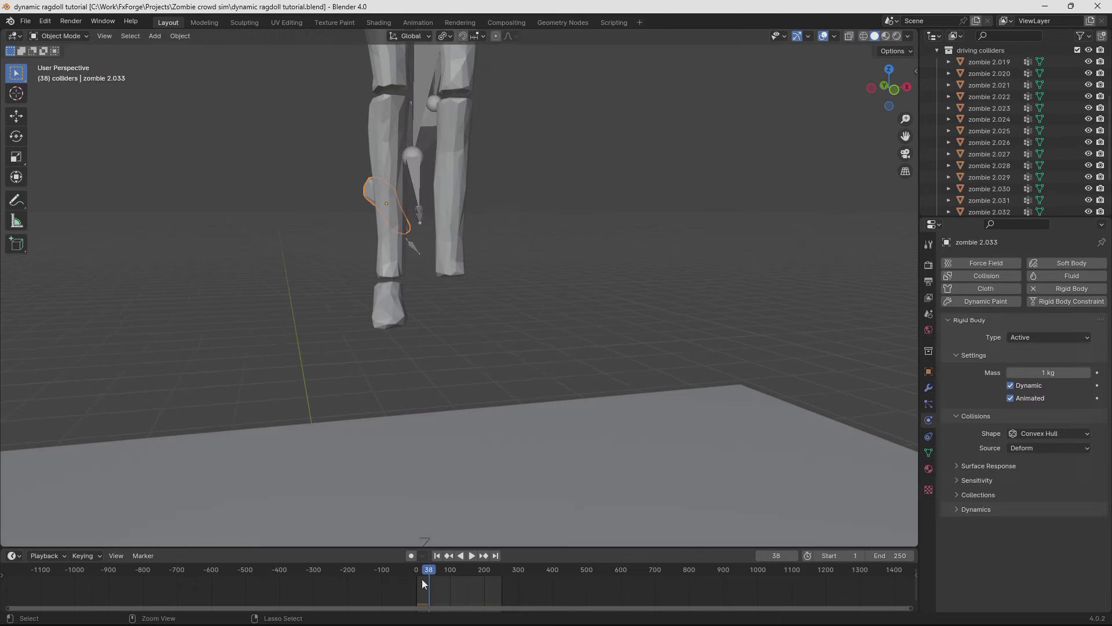
Save the file and play the animation to check that the foot collider follows its bone.
key("ctrl+s")
key("space")
key("space")
Parent the remaining driving colliders, from the right foot up to the head and hands, to their matching armature bones.
middle_click_drag(408, 236, 473, 156)
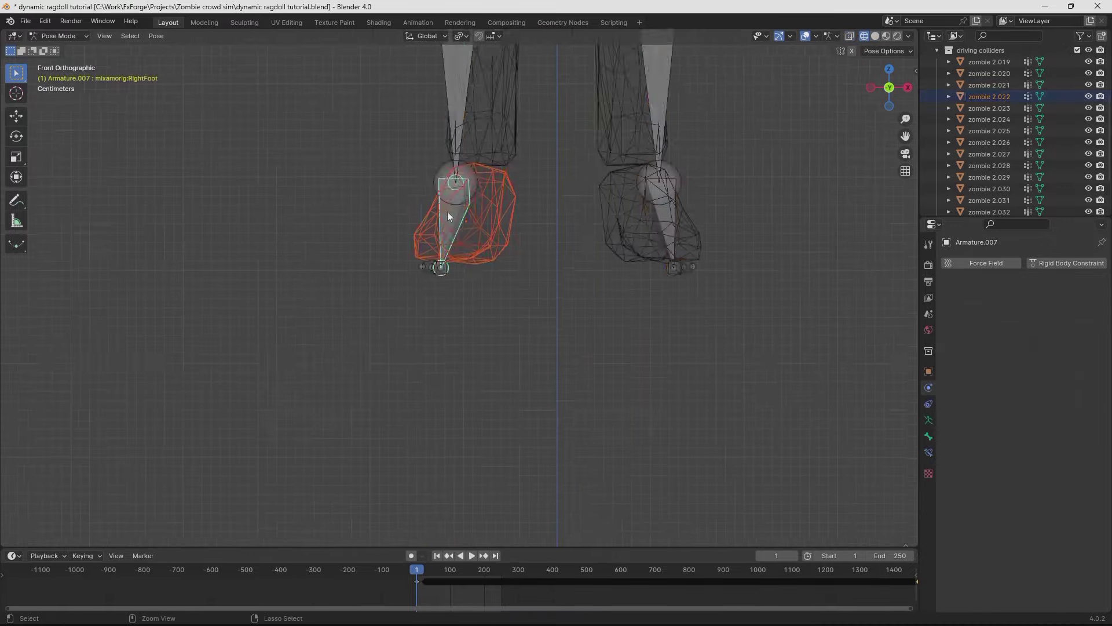
scroll(447, 211, "up", 3)
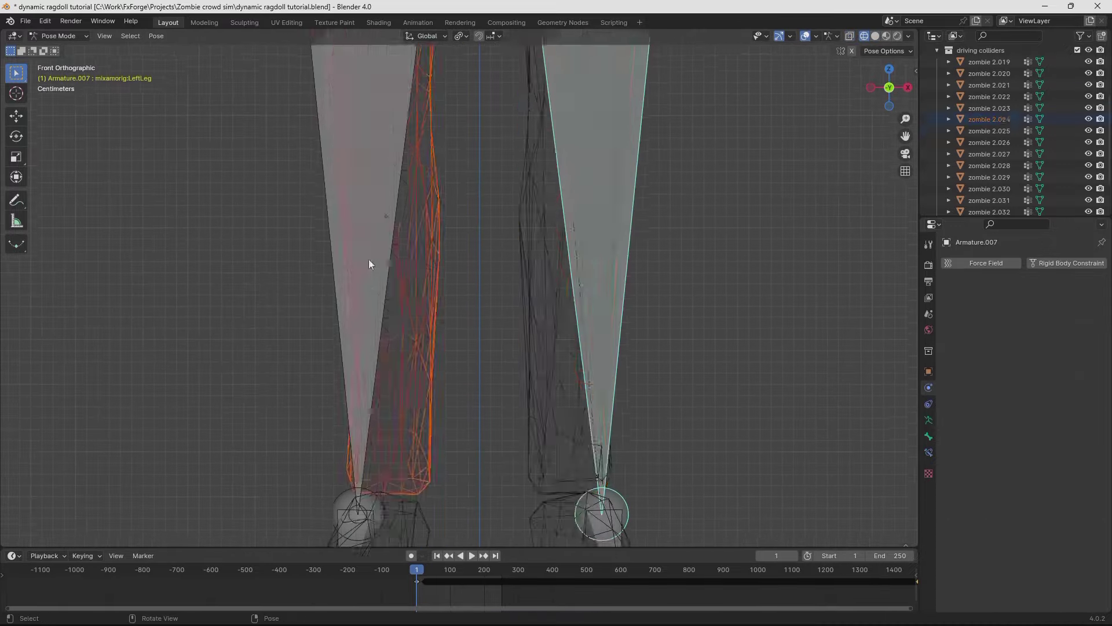
left_click(512, 186)
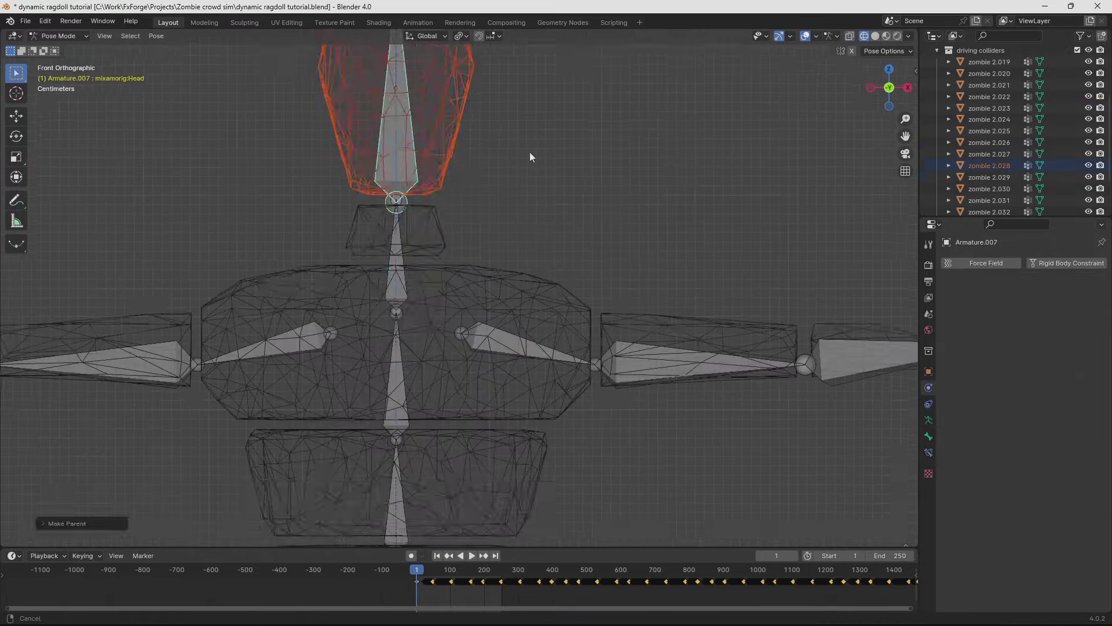
key("ctrl+p")
left_click(401, 365)
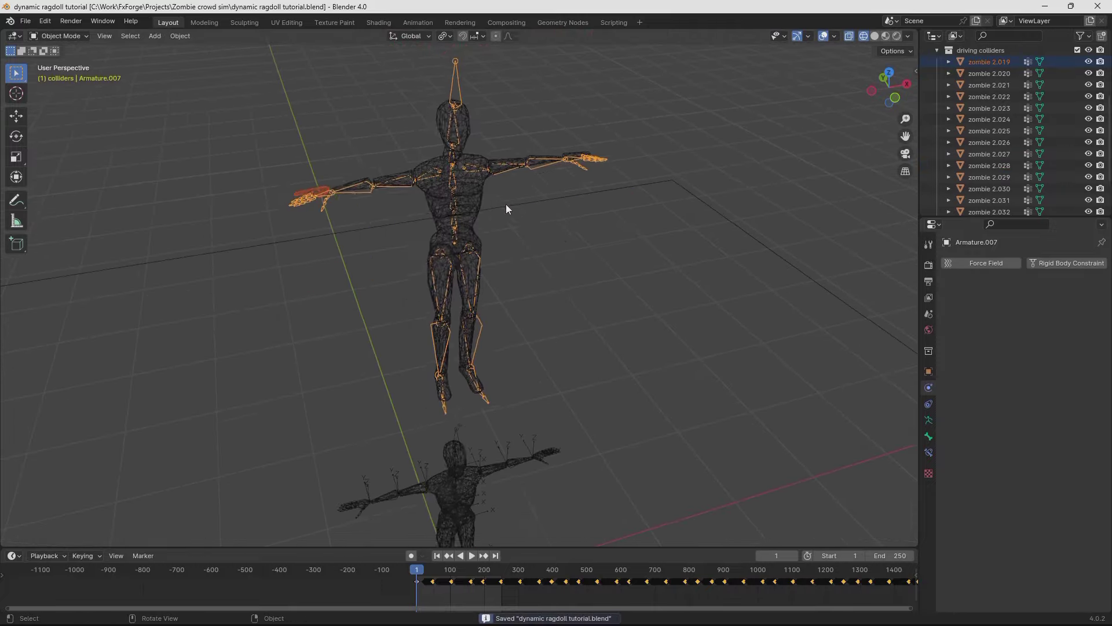
Play the animation in solid view to check that all driving colliders follow the armature, and return to the first frame.
key("space")
key("shift+z")
key("alt+a")
key("space")
middle_click_drag(522, 325, 492, 271)
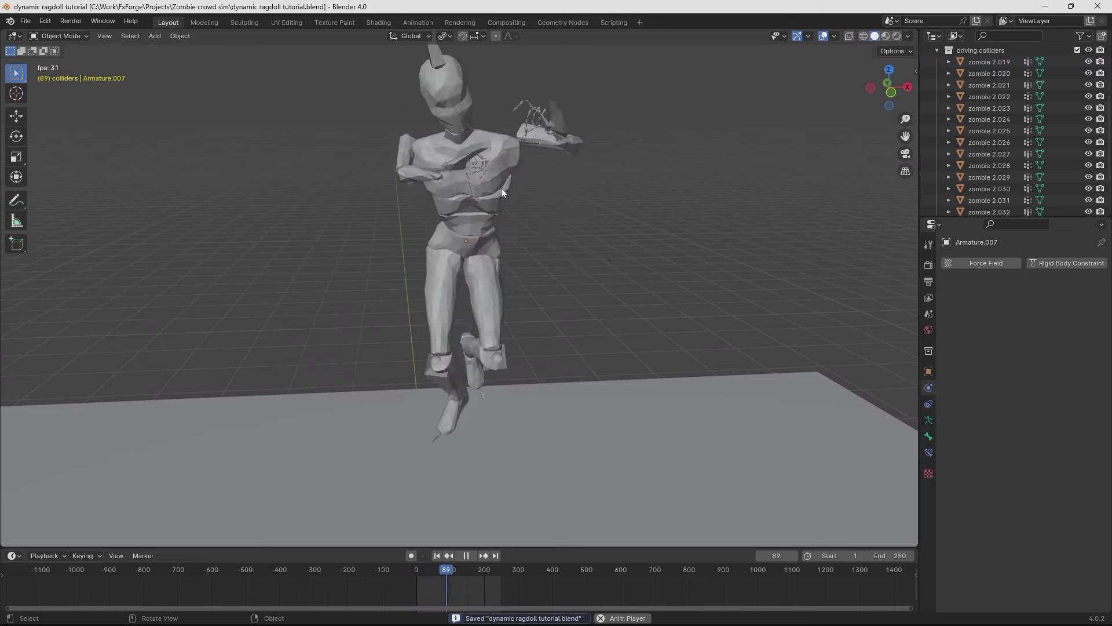
scroll(493, 198, "down", 3)
left_click(438, 555)
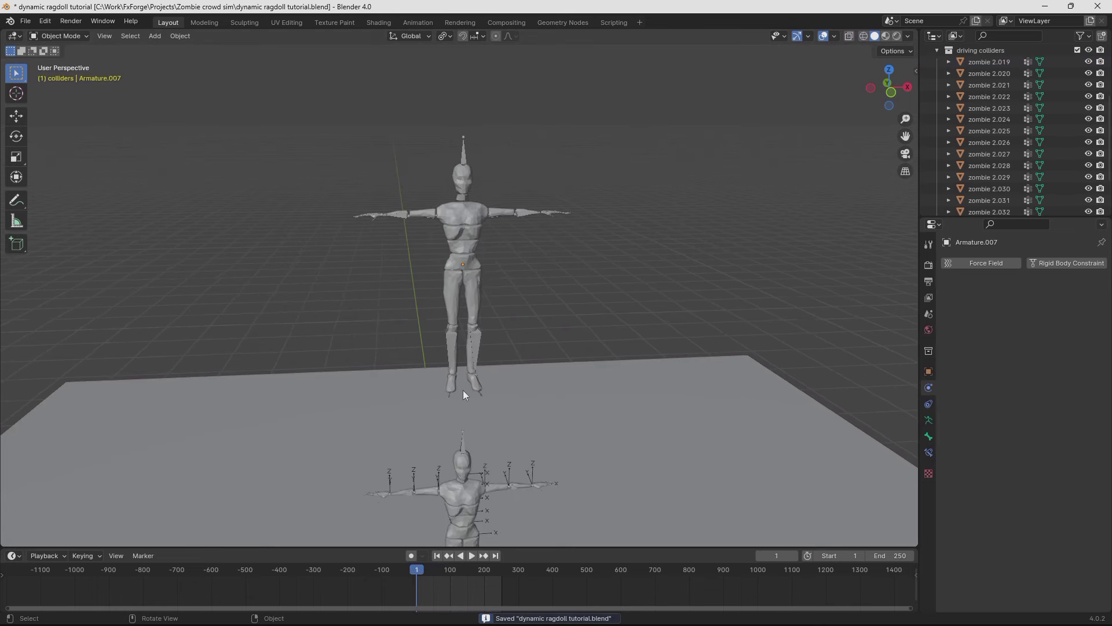
Hide the joint constraints collection in the front view of the original ragdoll.
key("KP_1")
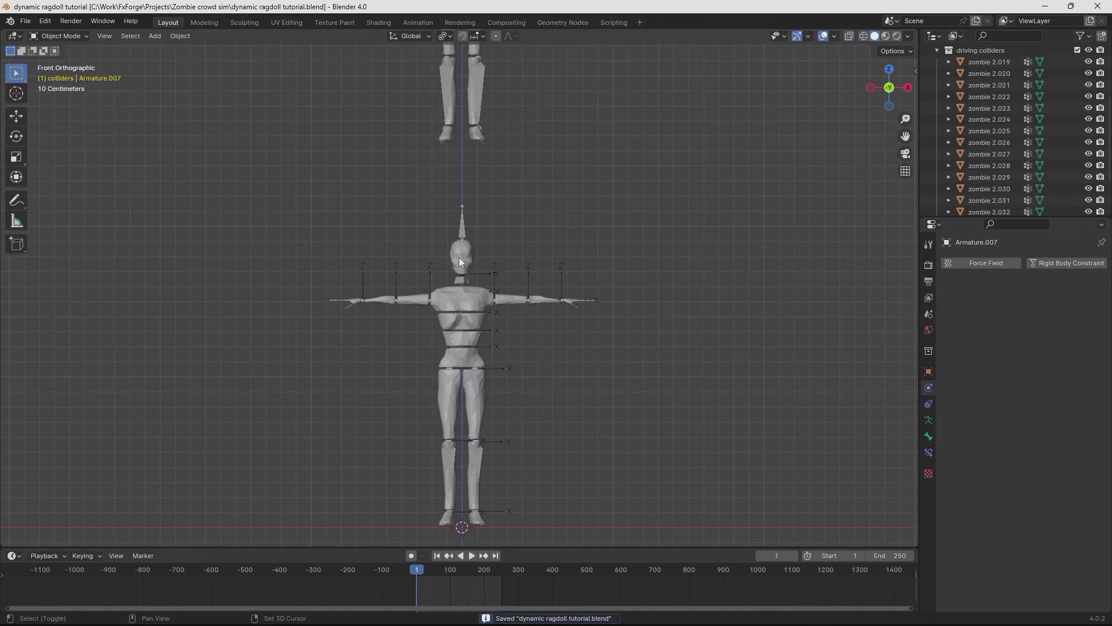
scroll(456, 271, "up", 8, "shift")
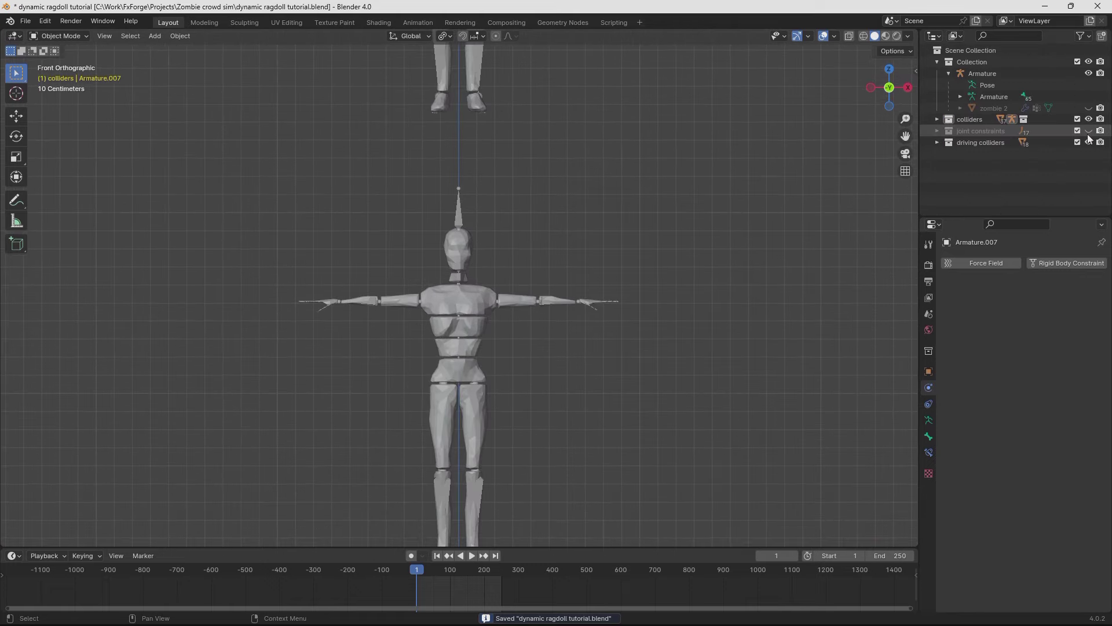
Connect the original ragdoll's head collider to the driving head collider with a rigid body constraint.
middle_click_drag(818, 175, 794, 216, "shift")
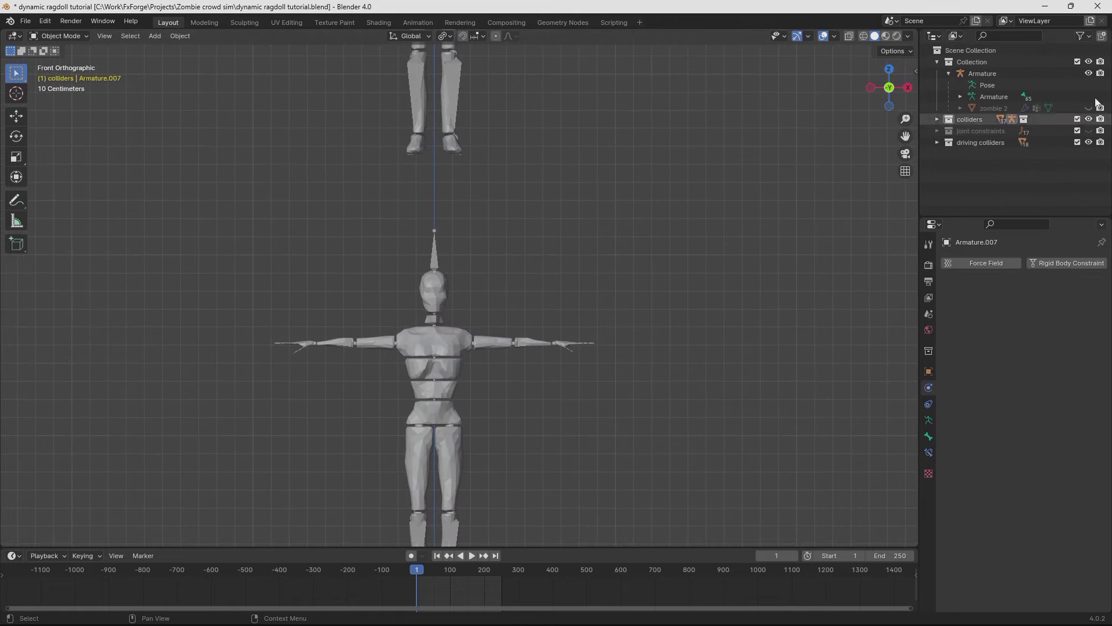
middle_click_drag(540, 109, 498, 341, "shift")
scroll(477, 318, "up", 3)
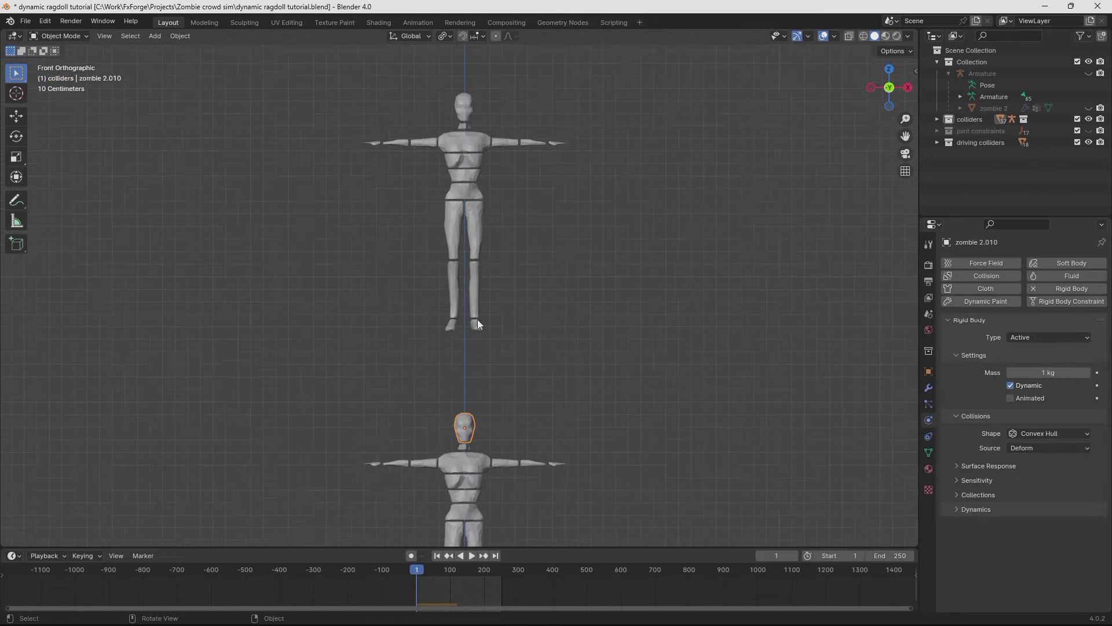
middle_click_drag(455, 74, 441, 195, "shift")
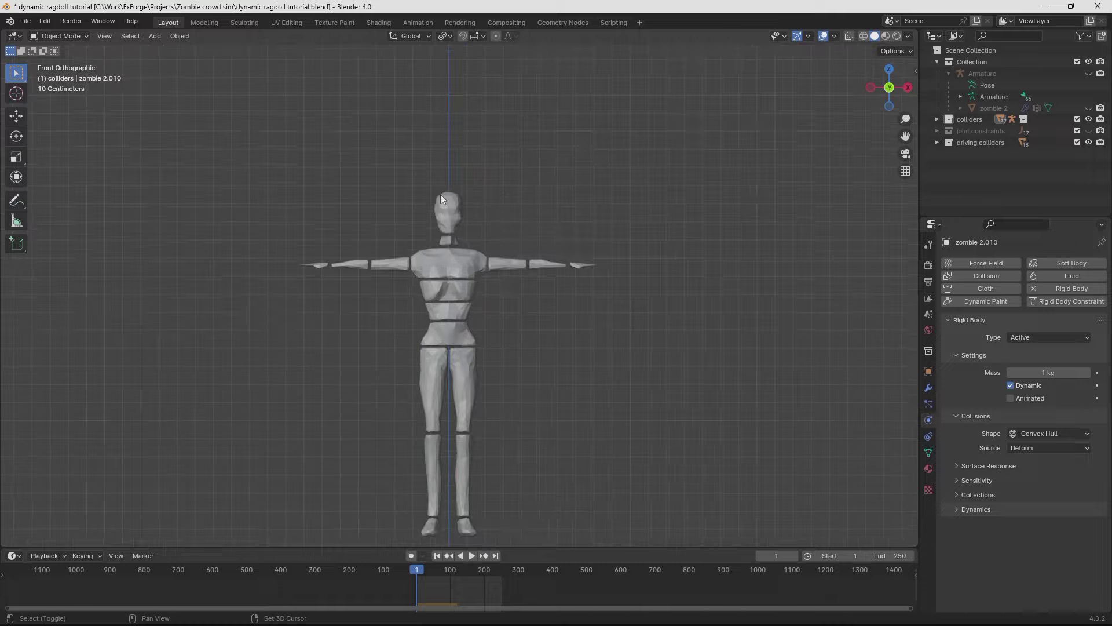
left_click(187, 36)
mouse_move(227, 339)
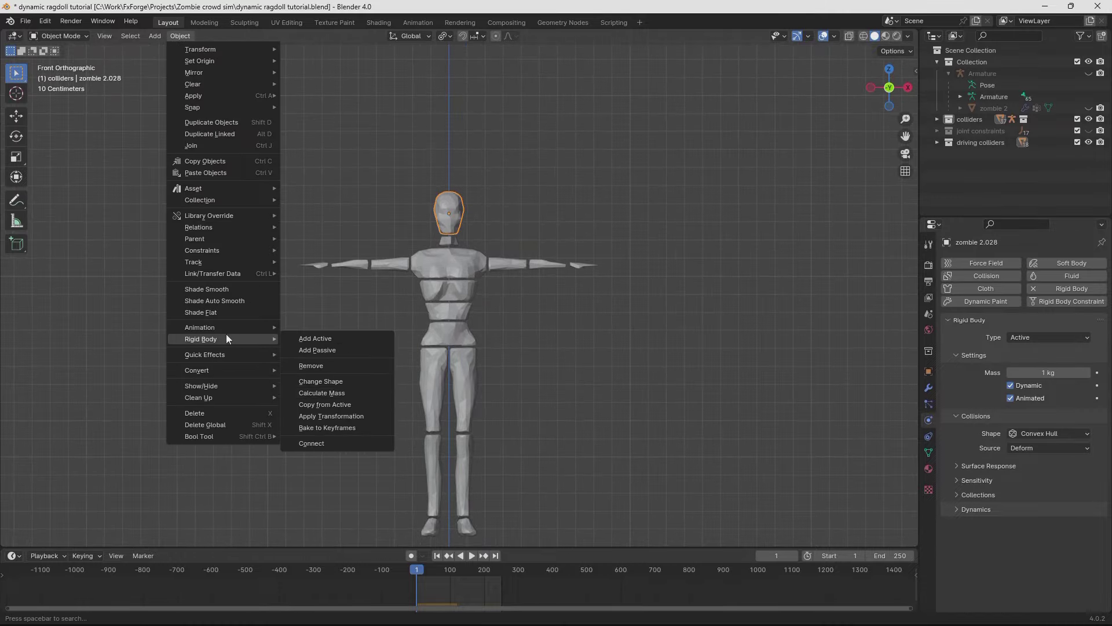
left_click(333, 440)
Set the new head constraint's location to Active so it sits on the driving head collider.
middle_click_drag(511, 402, 535, 265, "shift")
scroll(542, 366, "down", 2)
middle_click_drag(542, 366, 536, 315, "shift")
scroll(523, 224, "up", 1)
scroll(522, 223, "up", 1)
left_click(88, 531)
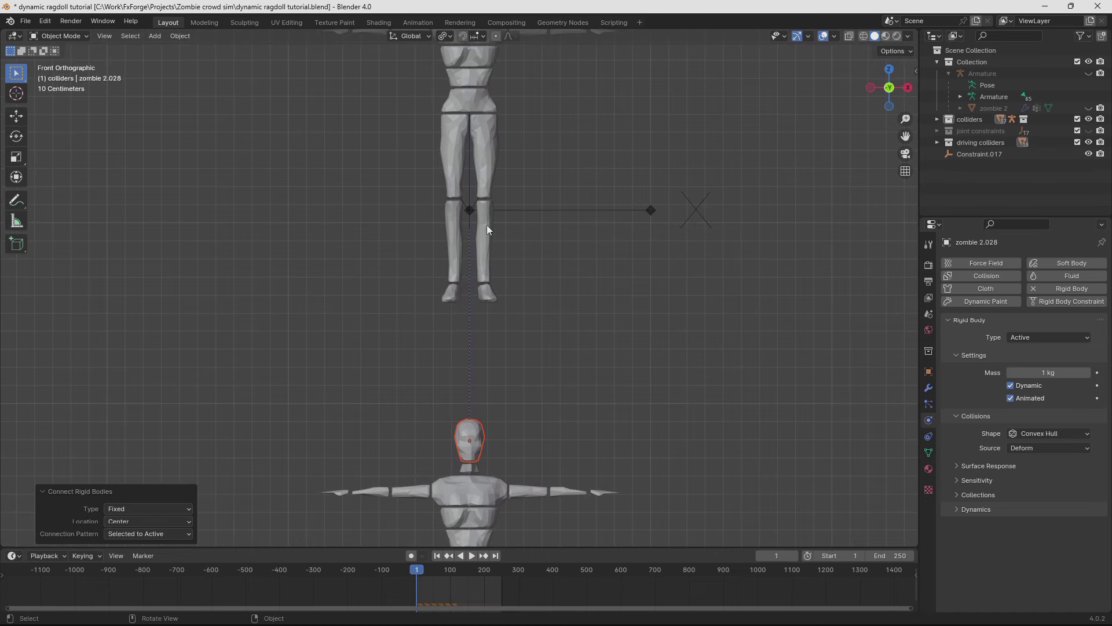
middle_click_drag(506, 124, 494, 278, "shift")
middle_click_drag(422, 305, 457, 238, "shift")
middle_click_drag(534, 350, 565, 261, "shift")
left_click(139, 522)
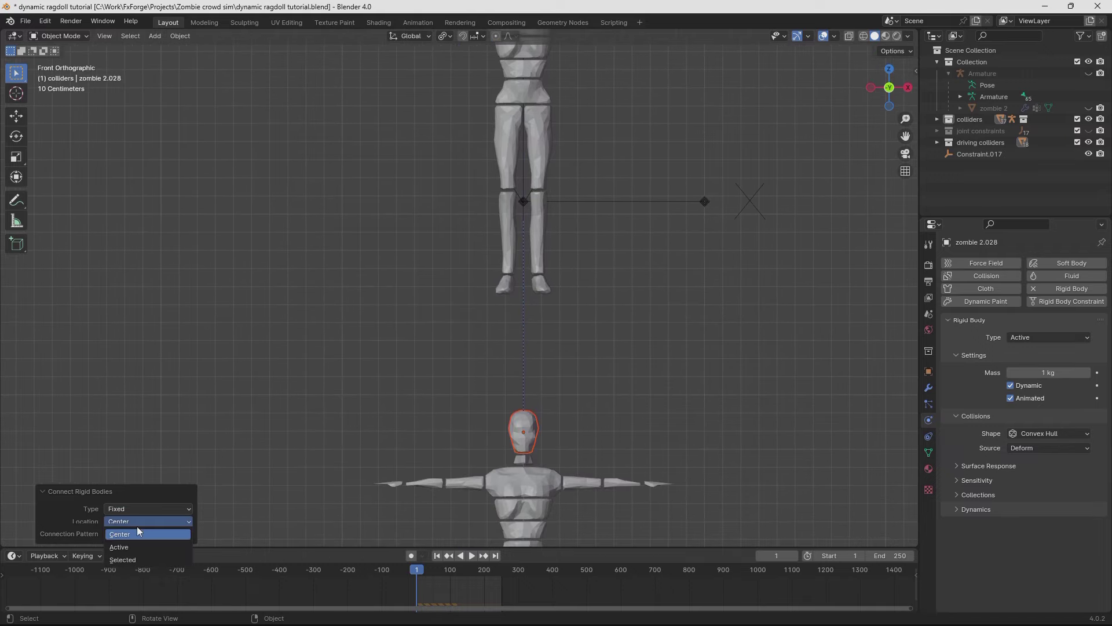
left_click(122, 547)
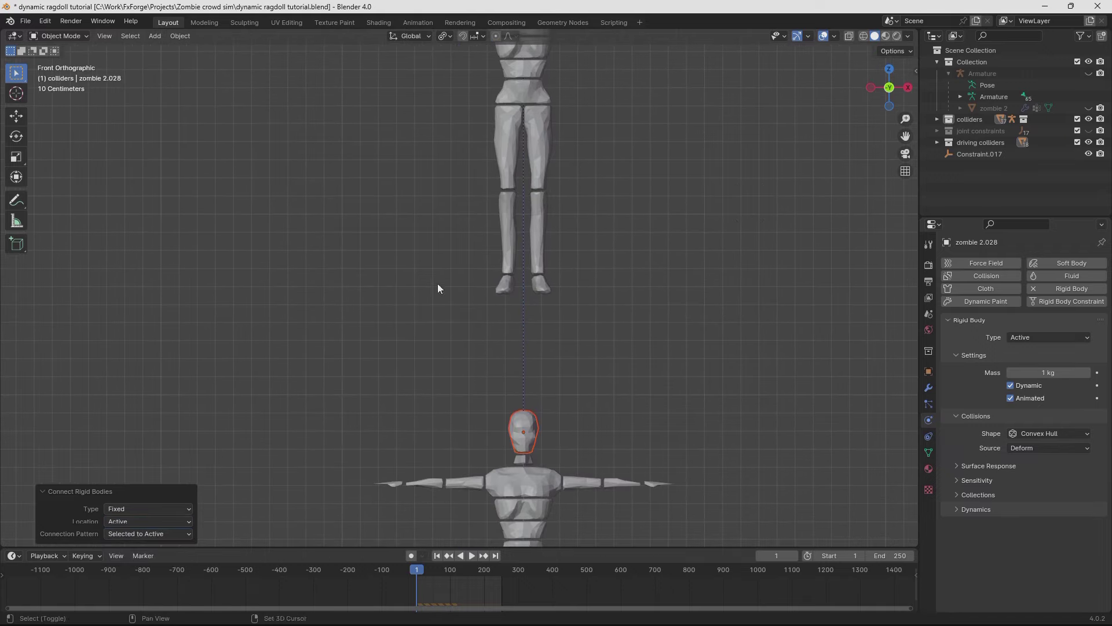
middle_click_drag(477, 231, 498, 120, "shift")
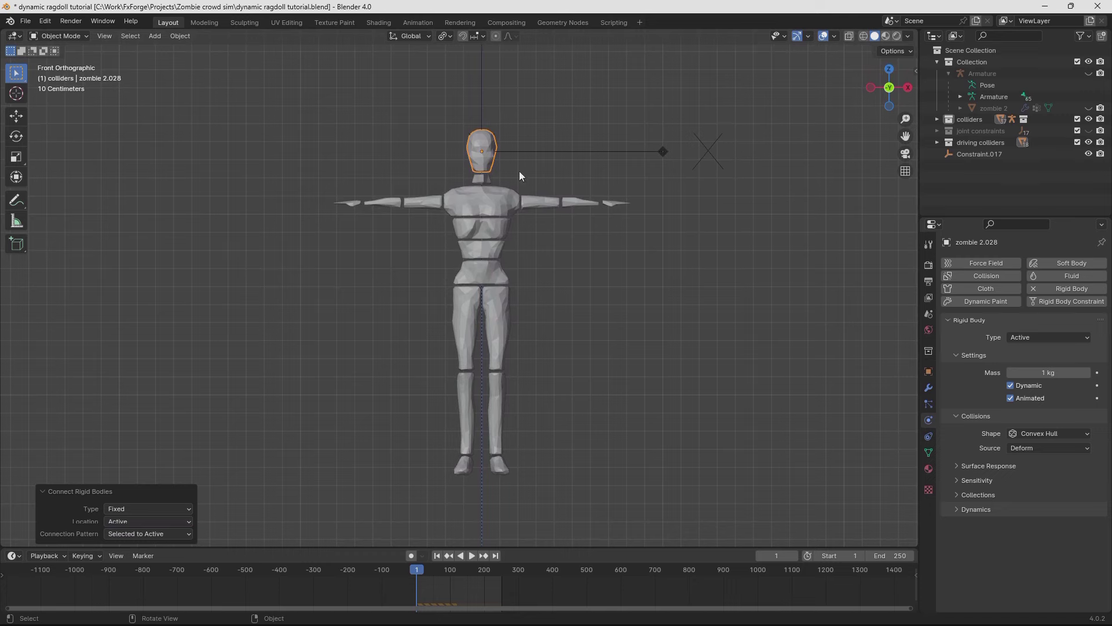
Connect the ragdoll's neck and upper chest colliders to their matching driving colliders with the same rigid body connection.
middle_click_drag(505, 439, 478, 380, "shift")
left_click(453, 120)
left_click(453, 120, "shift")
key("shift+r")
scroll(555, 207, "down", 1)
middle_click_drag(562, 421, 592, 234, "shift")
scroll(592, 234, "up", 2)
left_click(508, 394)
middle_click_drag(561, 185, 567, 356, "shift")
middle_click_drag(534, 114, 513, 162, "shift")
key("shift+r")
Connect the remaining ragdoll colliders, from the torso through the arms and legs to the feet, to their matching driving colliders.
middle_click_drag(616, 370, 613, 101, "shift")
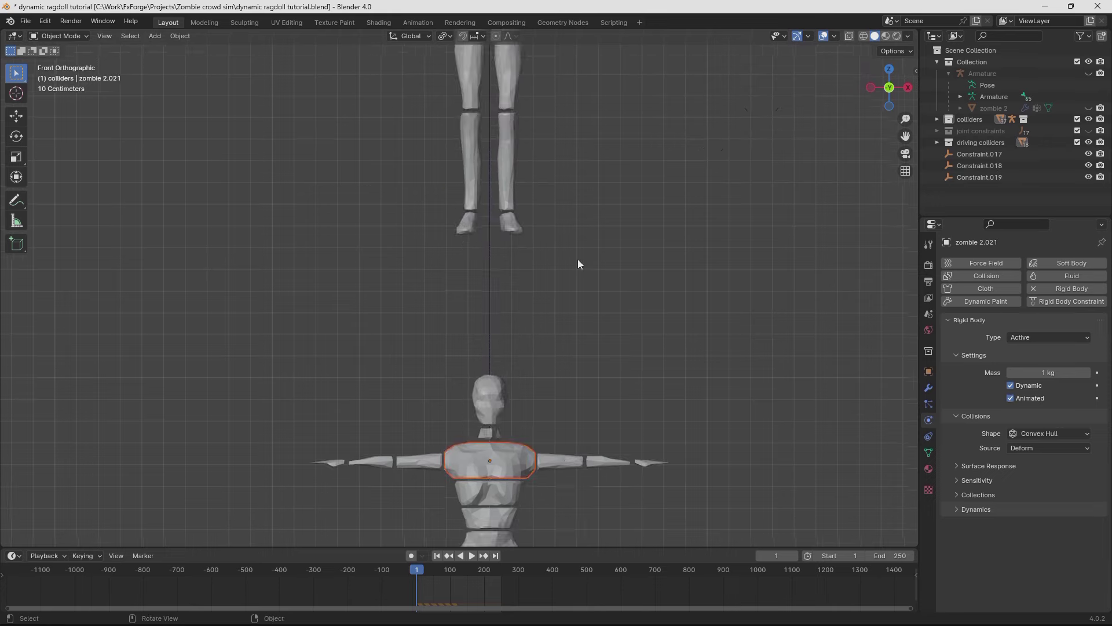
left_click(499, 490)
scroll(498, 405, "down", 2)
left_click(486, 44, "shift")
key("shift+r")
left_click(500, 415)
left_click(495, 52, "shift")
left_click(571, 429)
middle_click_drag(557, 423, 475, 531, "shift")
left_click(489, 155, "shift")
left_click(180, 36)
left_click(342, 441)
left_click(508, 467)
scroll(475, 189, "down", 2)
middle_click_drag(475, 189, 463, 223)
key("shift+r")
left_click(442, 436)
Move Constraint.017 through Constraint.034 into a new collection named driving constraints, and save the file.
scroll(972, 136, "down", 4)
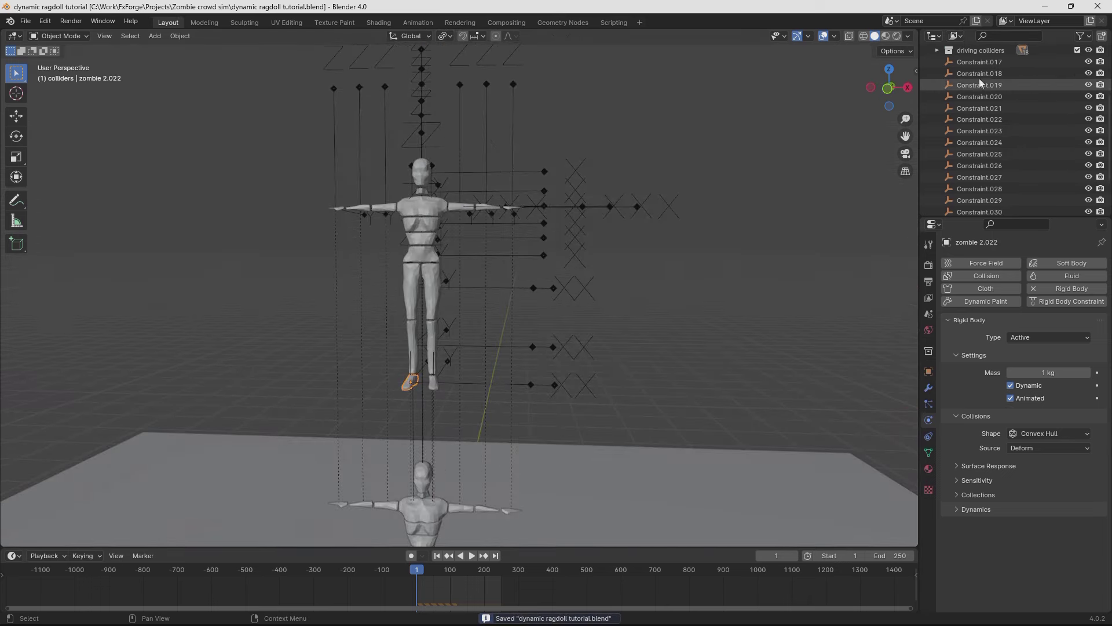
left_click(983, 65)
scroll(979, 152, "down", 3)
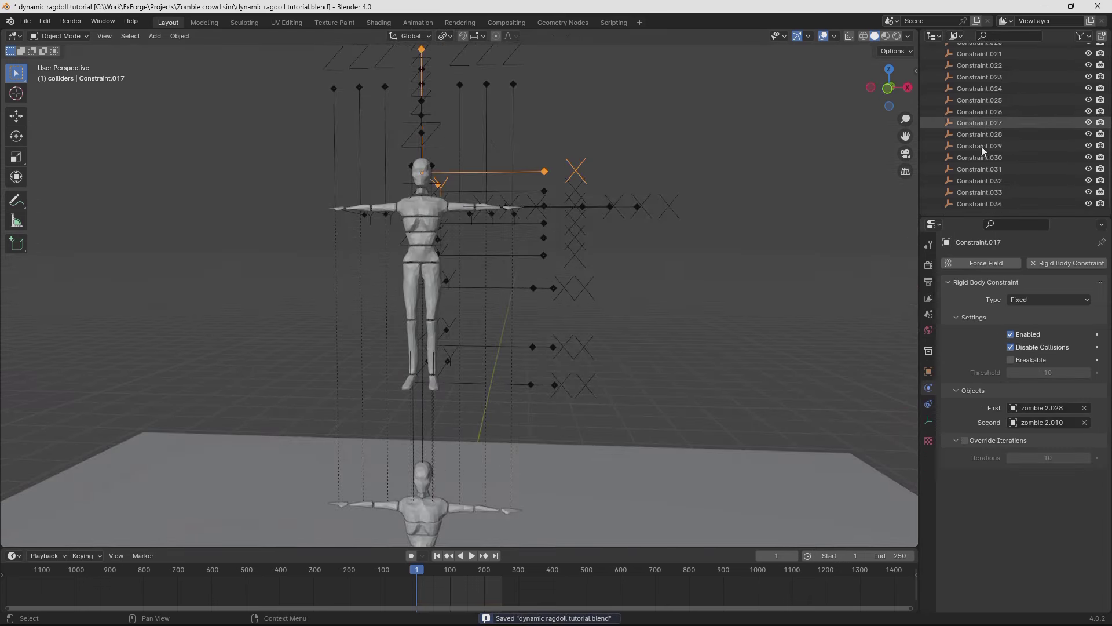
left_click(967, 203, "shift")
middle_click_drag(579, 220, 538, 203)
key("m")
left_click(538, 204)
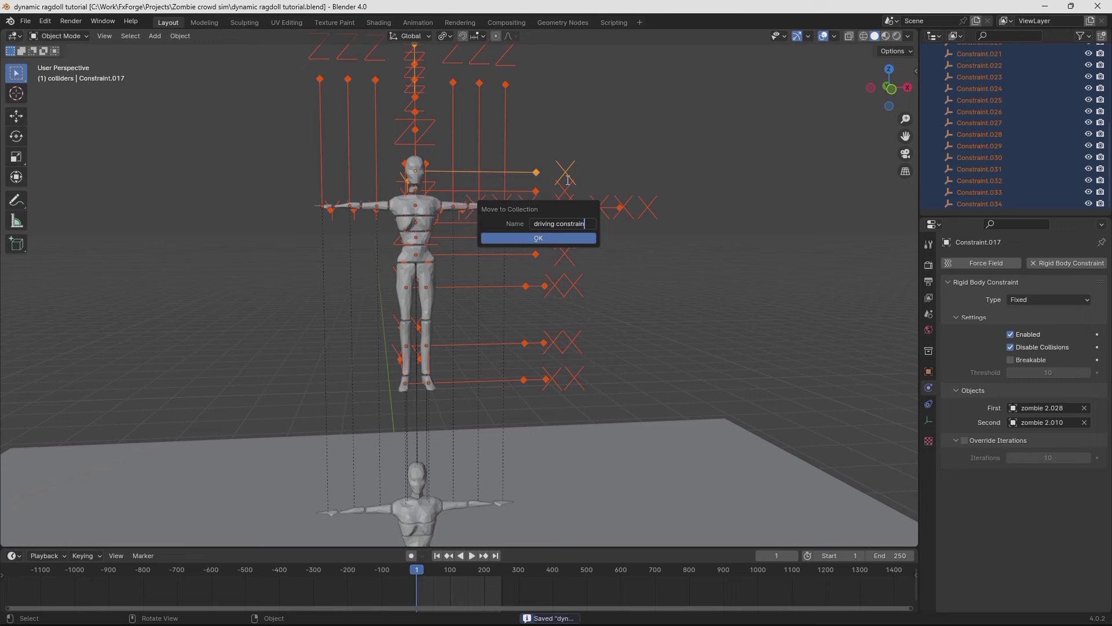
left_click(556, 237)
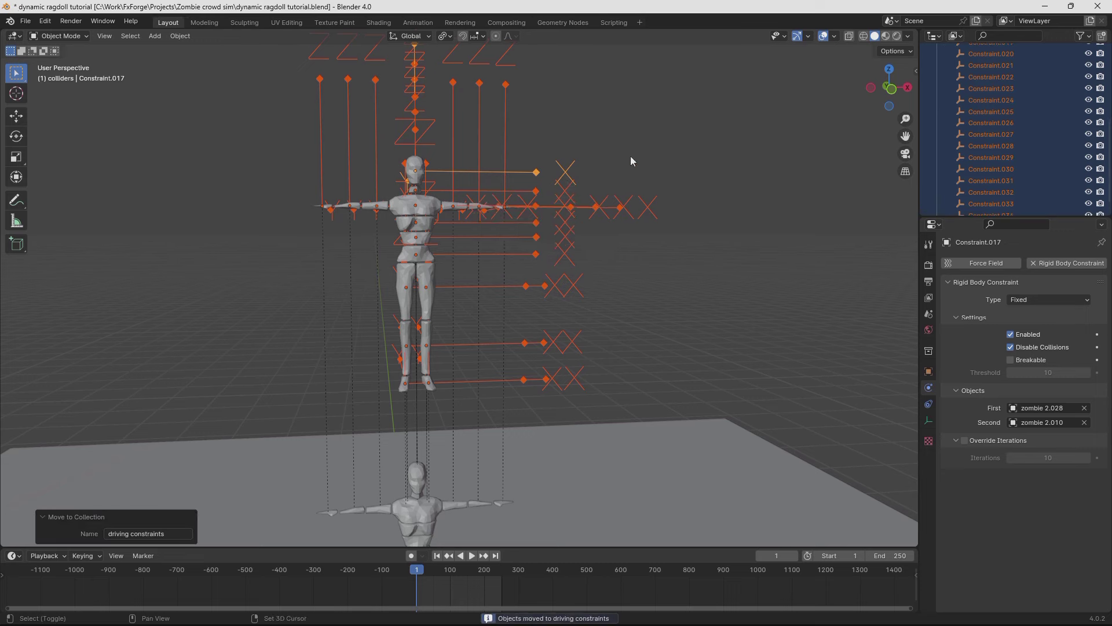
key("ctrl+s")
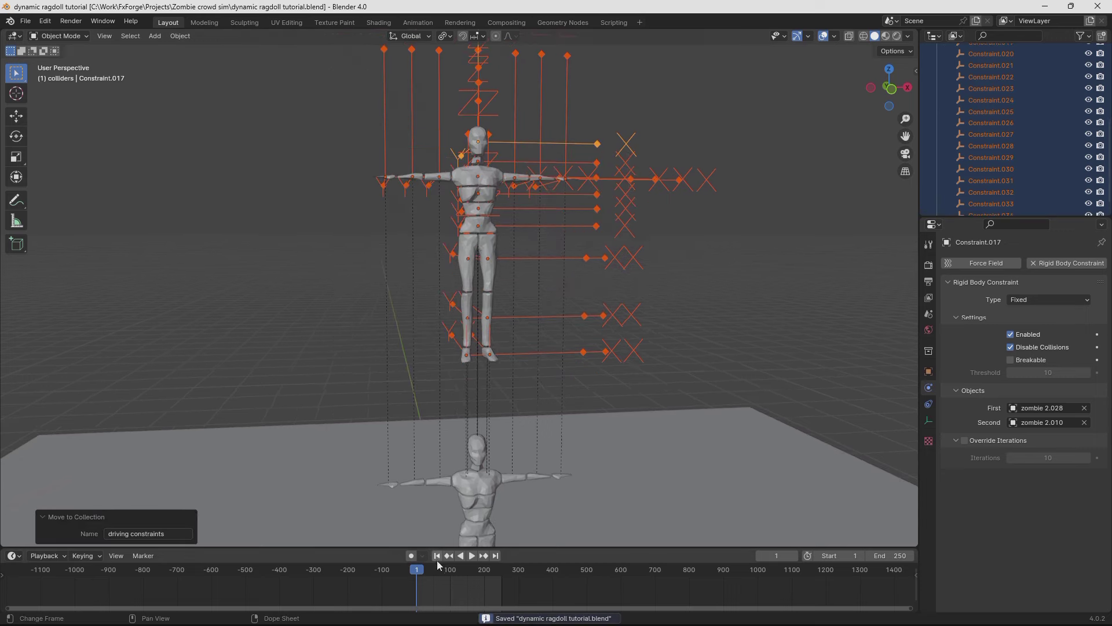
Play the simulation from the first frame to check how the Fixed driving constraints behave, and save the file.
left_click(437, 558)
middle_click_drag(482, 408, 477, 255, "shift")
middle_click_drag(487, 316, 476, 398)
key("space")
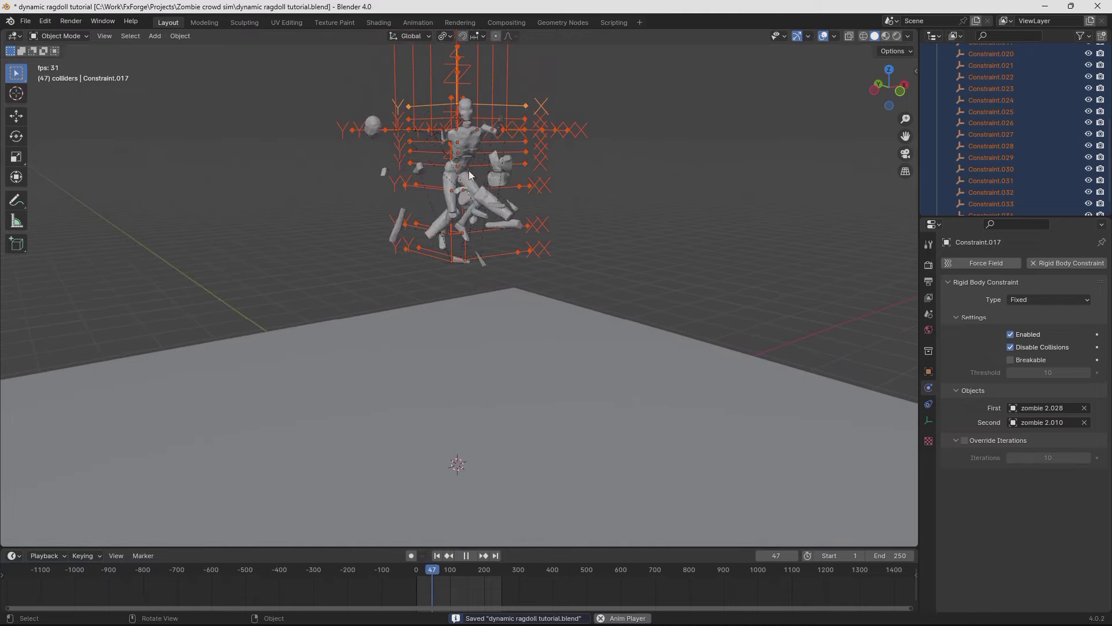
key("space")
key("ctrl+s")
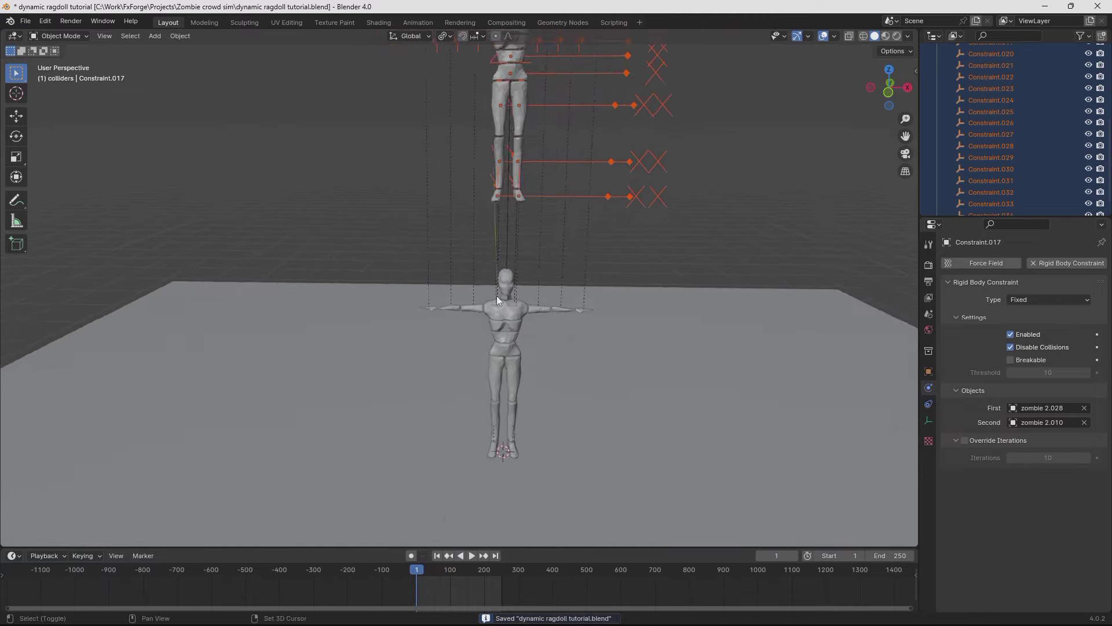
Scale all driving constraint empties down to about 0.264 and save the file.
middle_click_drag(496, 296, 443, 182)
left_click(564, 235)
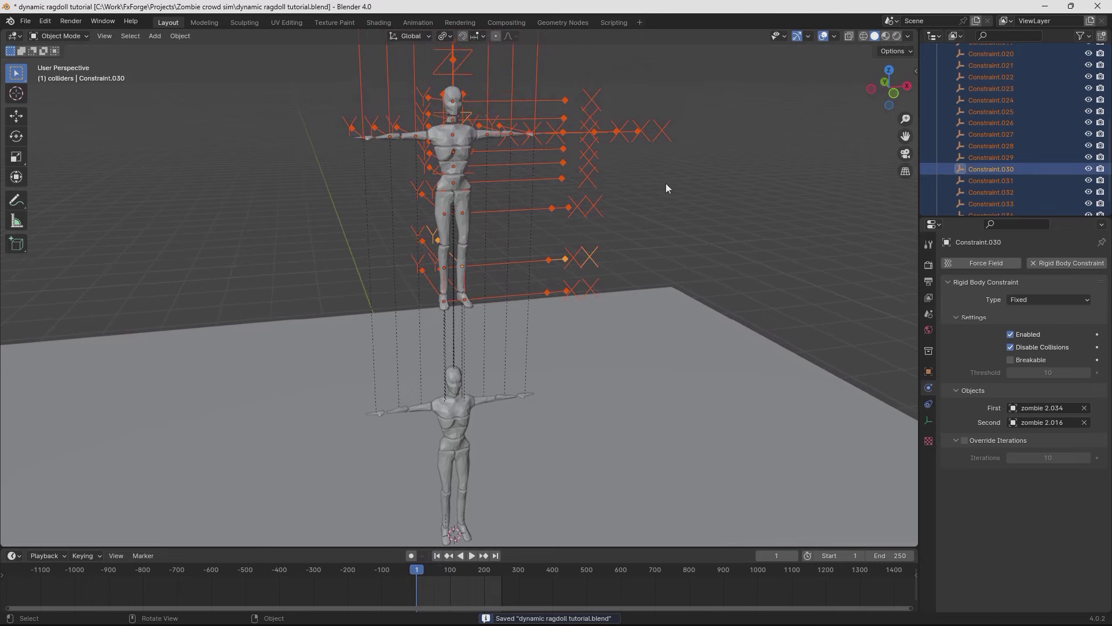
key("s")
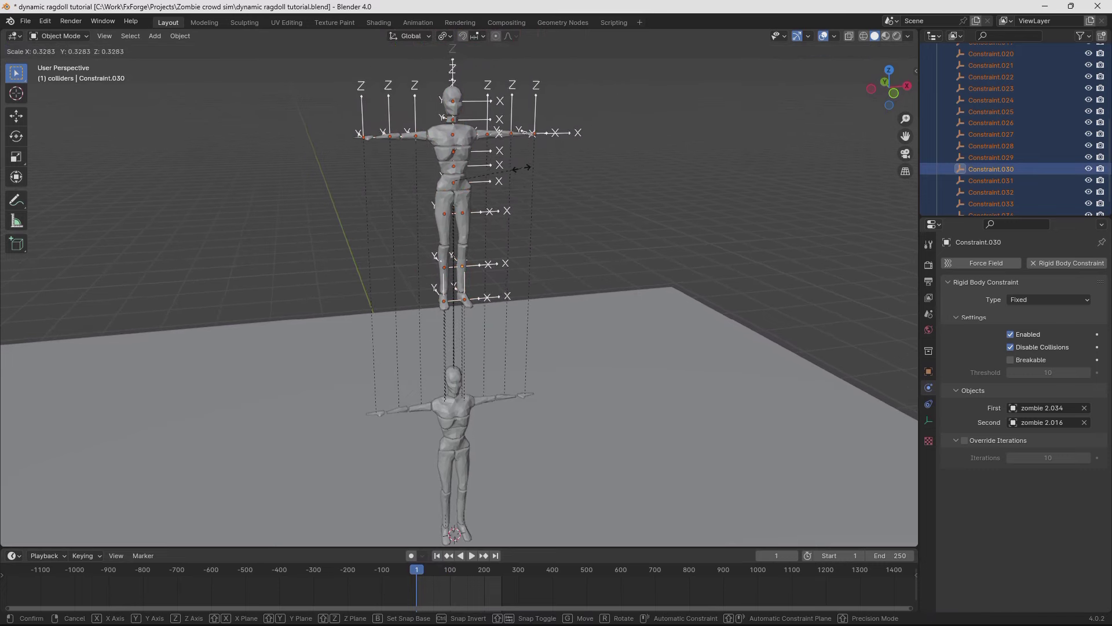
left_click(500, 168)
scroll(495, 258, "up", 4)
key("ctrl+s")
middle_click_drag(596, 257, 612, 209, "shift")
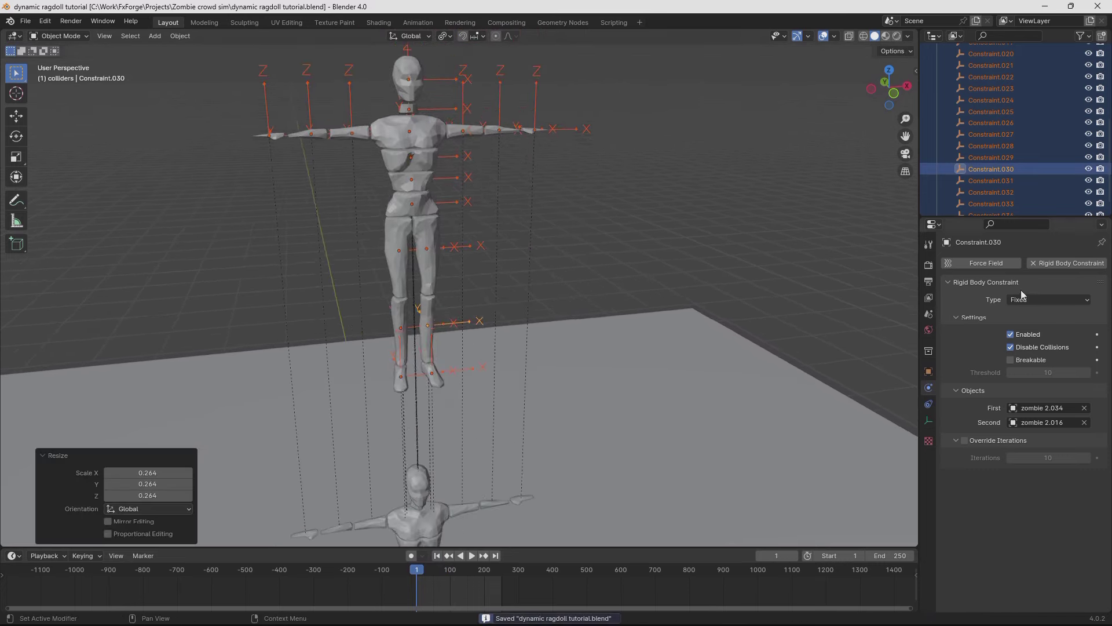
Change the constraint type to Generic Spring and copy it to all selected driving constraints.
left_click(1031, 298)
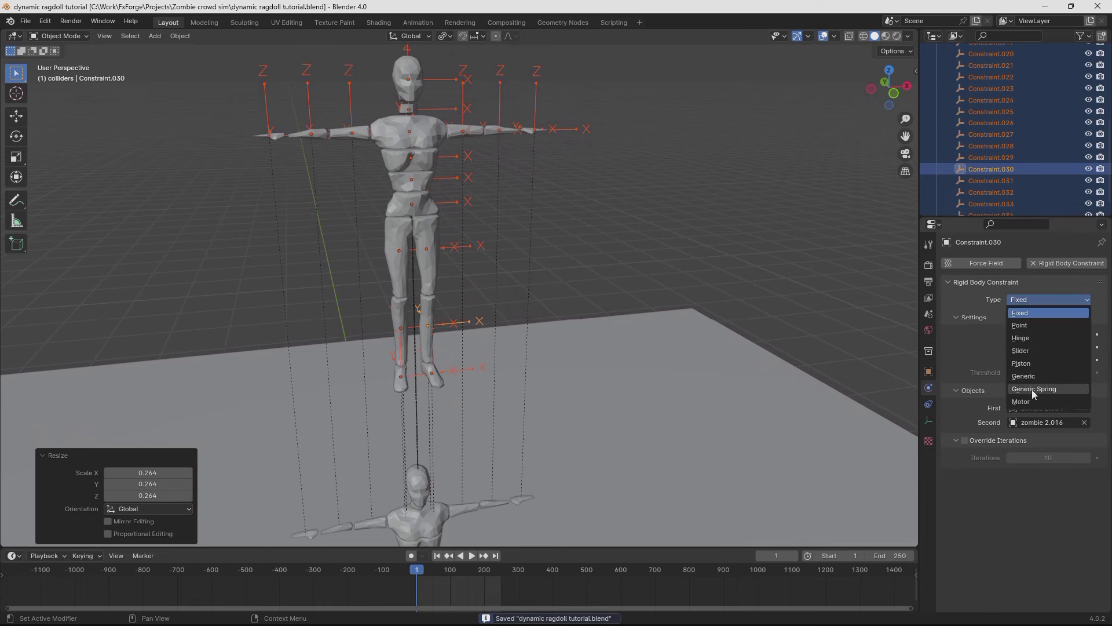
left_click(1031, 389)
right_click(1026, 300)
left_click(1005, 310)
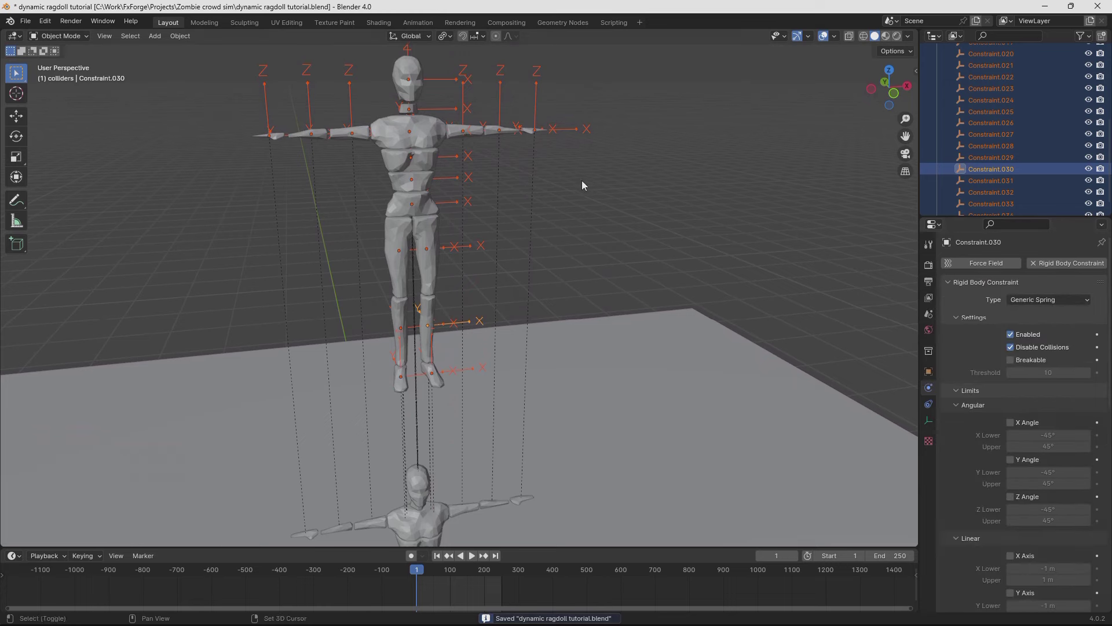
Enable the X, Y and Z angular springs on the driving constraints and save the file.
scroll(571, 311, "up", 1)
middle_click_drag(583, 203, 538, 278, "shift")
left_click(462, 110, "shift")
left_click(393, 191, "shift")
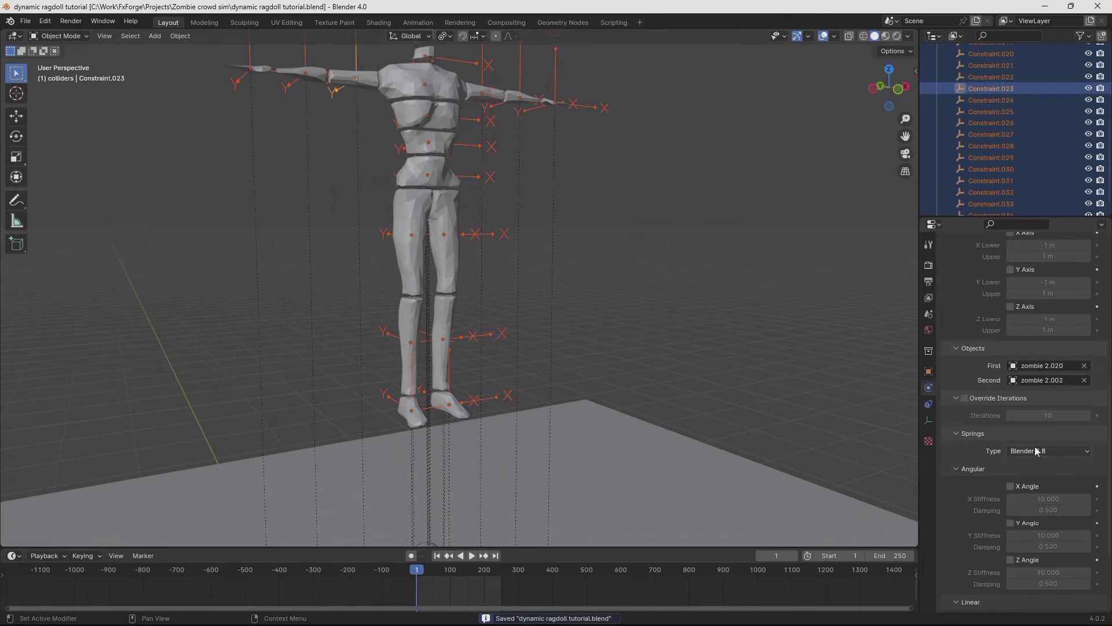
scroll(996, 354, "down", 4)
middle_click_drag(888, 346, 826, 283, "shift")
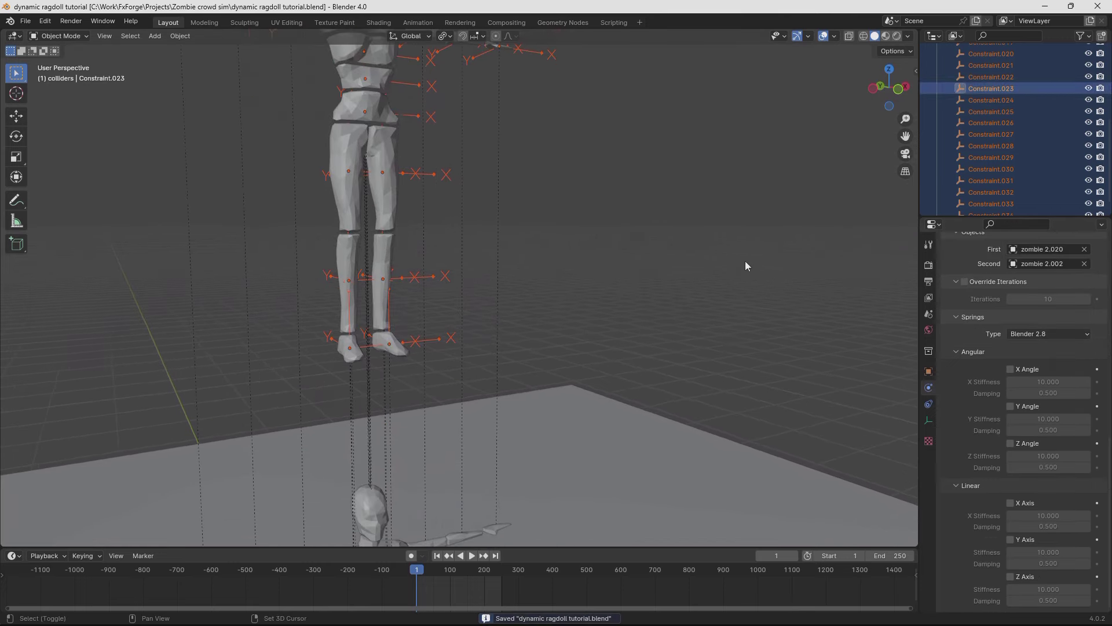
middle_click_drag(809, 347, 818, 304, "shift")
left_click(1010, 369)
left_click(1011, 406)
left_click(1011, 443)
scroll(781, 377, "down", 1)
key("ctrl+s")
Play the simulation from the first frame to check how the ragdoll moves with the angular springs enabled.
left_click(437, 555)
middle_click_drag(486, 425, 535, 179, "shift")
key("space")
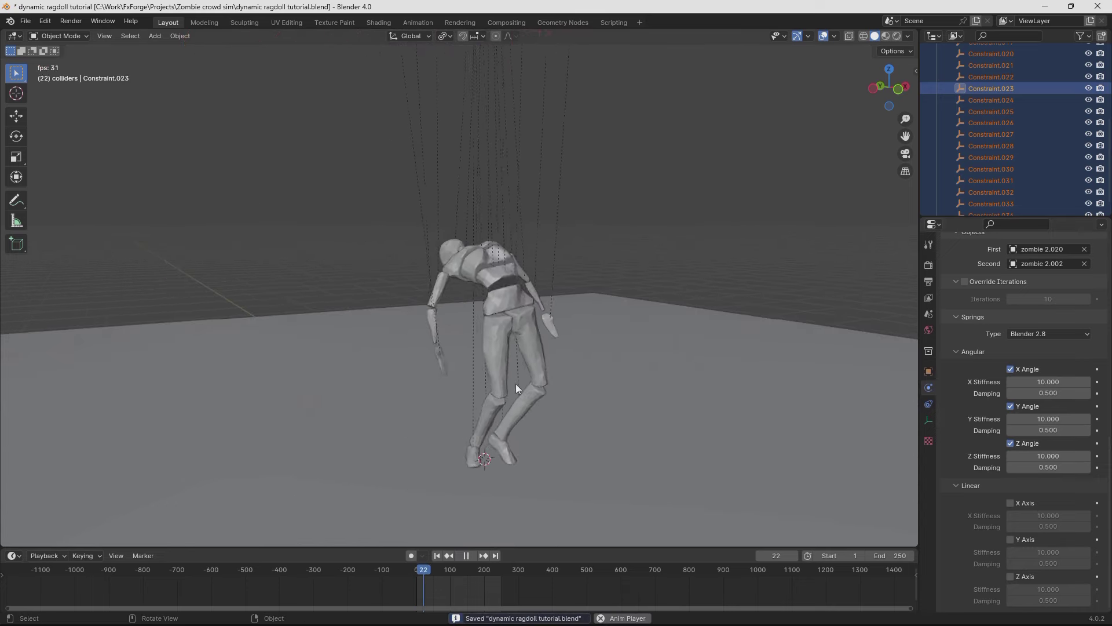
middle_click_drag(657, 486, 624, 363, "shift")
key("space")
Set the angular spring stiffness to 1000 and the damping to 100 on the X, Y and Z axes.
left_click(1046, 385)
key("Return")
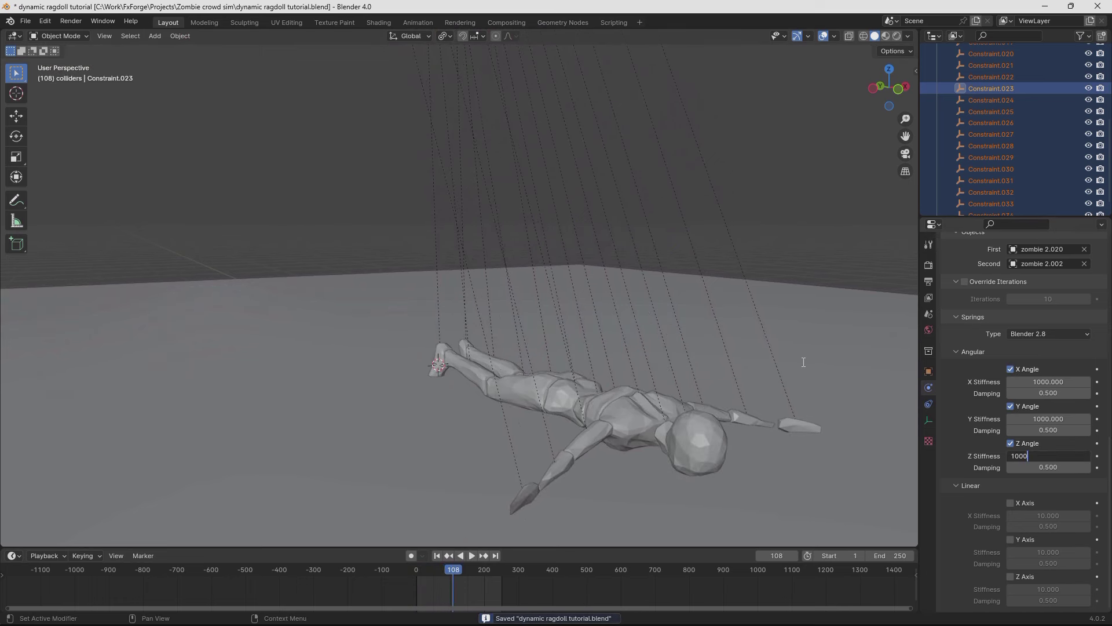
key("Return")
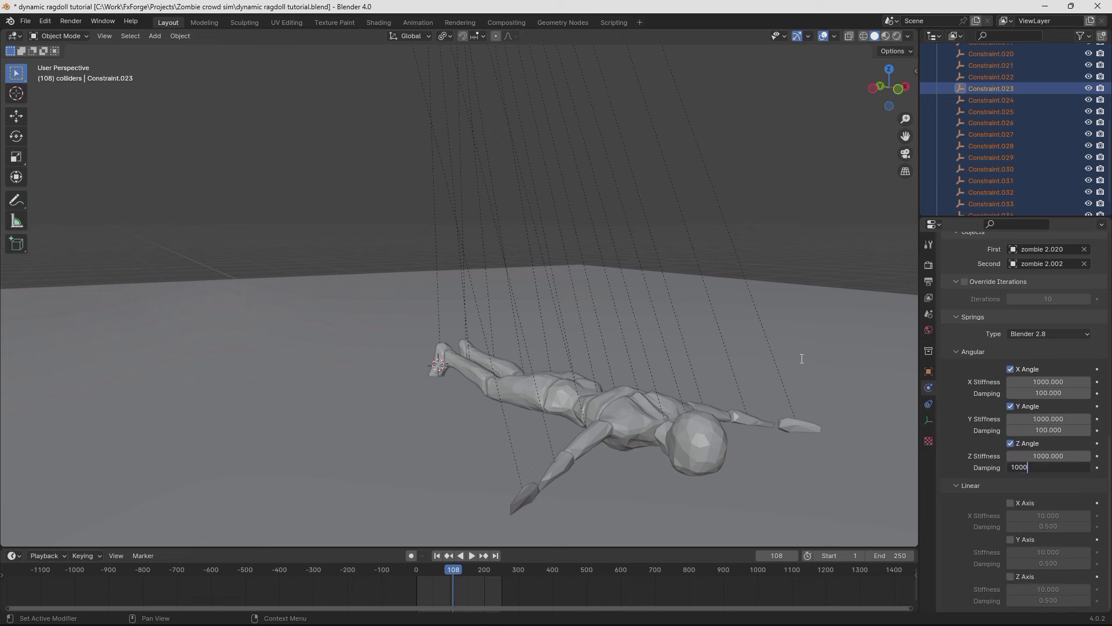
type("100")
key("Return")
Copy the angular stiffness and damping values to all selected driving constraints.
right_click(1040, 381)
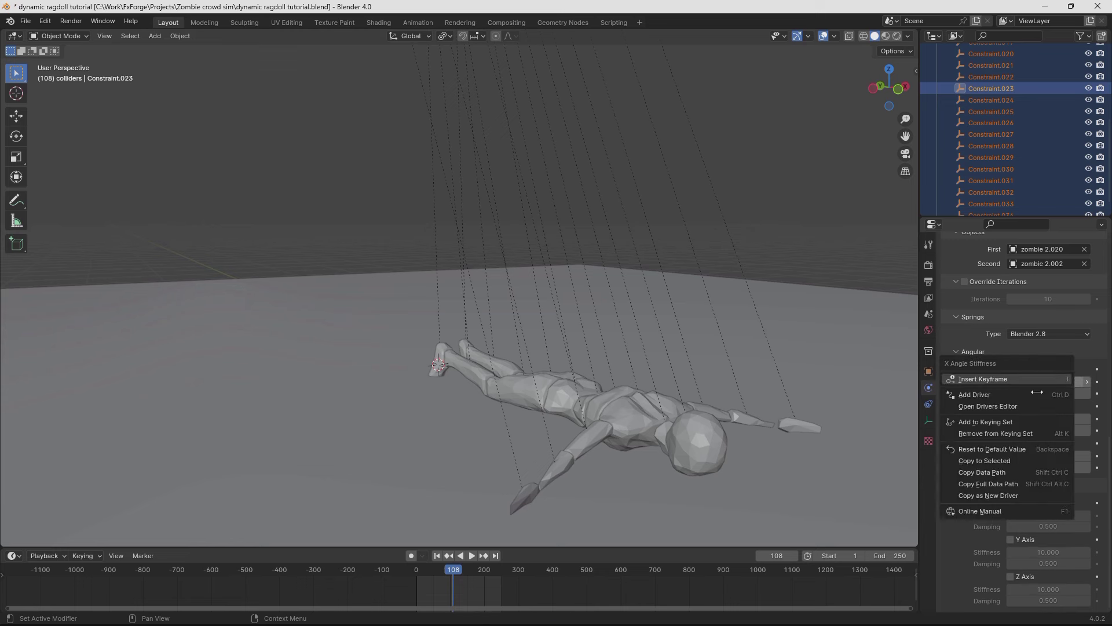
left_click(988, 463)
right_click(1040, 381)
left_click(997, 467)
right_click(1031, 467)
left_click(987, 548)
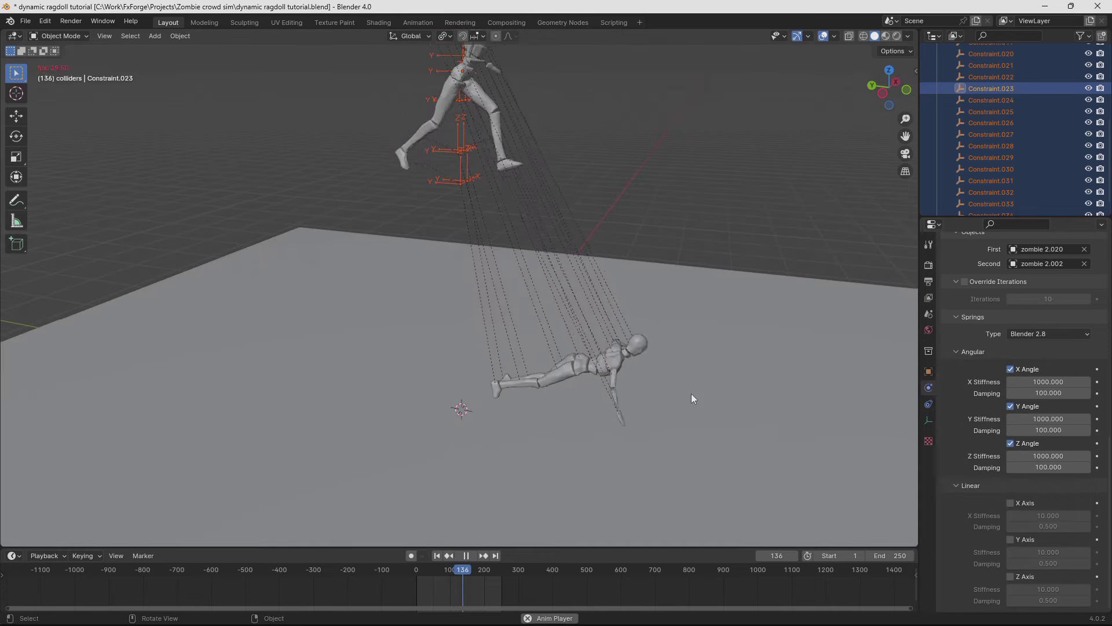
Examine the ragdoll's motion from several angles during playback, stop it, and open the X stiffness value for editing.
middle_click_drag(672, 313, 590, 395)
middle_click_drag(627, 357, 496, 160)
middle_click_drag(534, 214, 597, 342)
key("space")
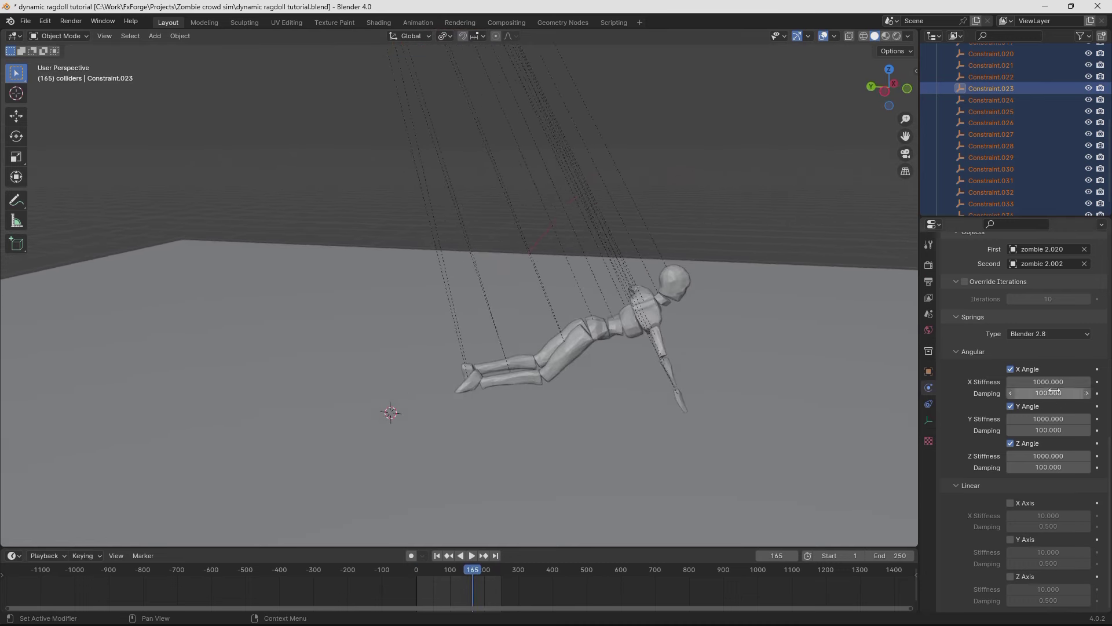
left_click(1042, 381)
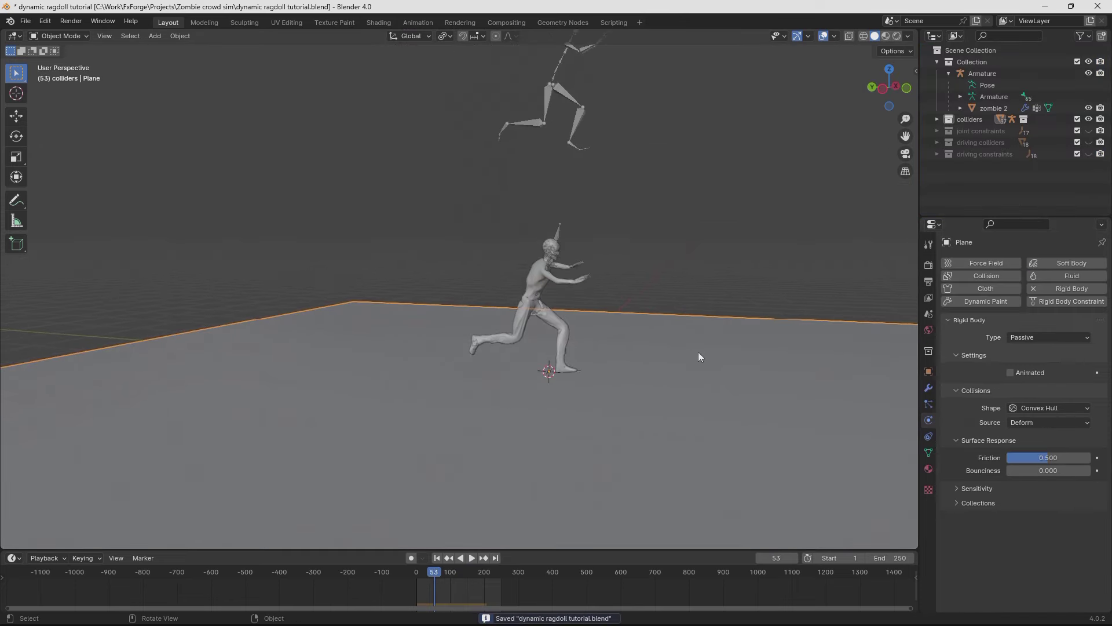
Save the file and play the simulation to check how the zombie mesh moves across the ground plane.
key("ctrl+s")
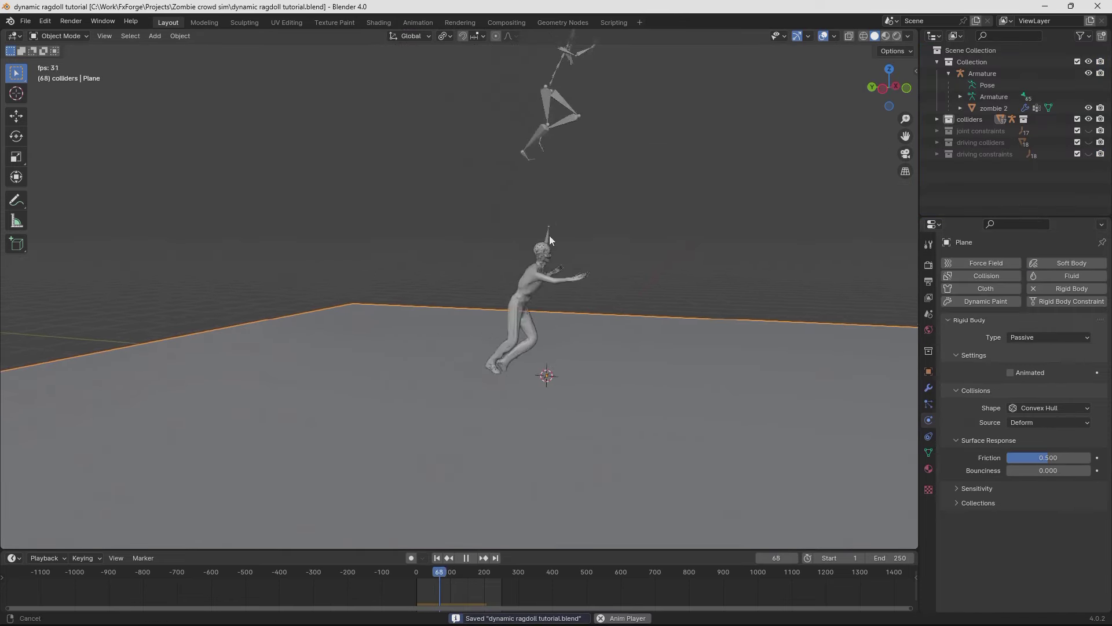
middle_click_drag(548, 270, 518, 290)
key("space")
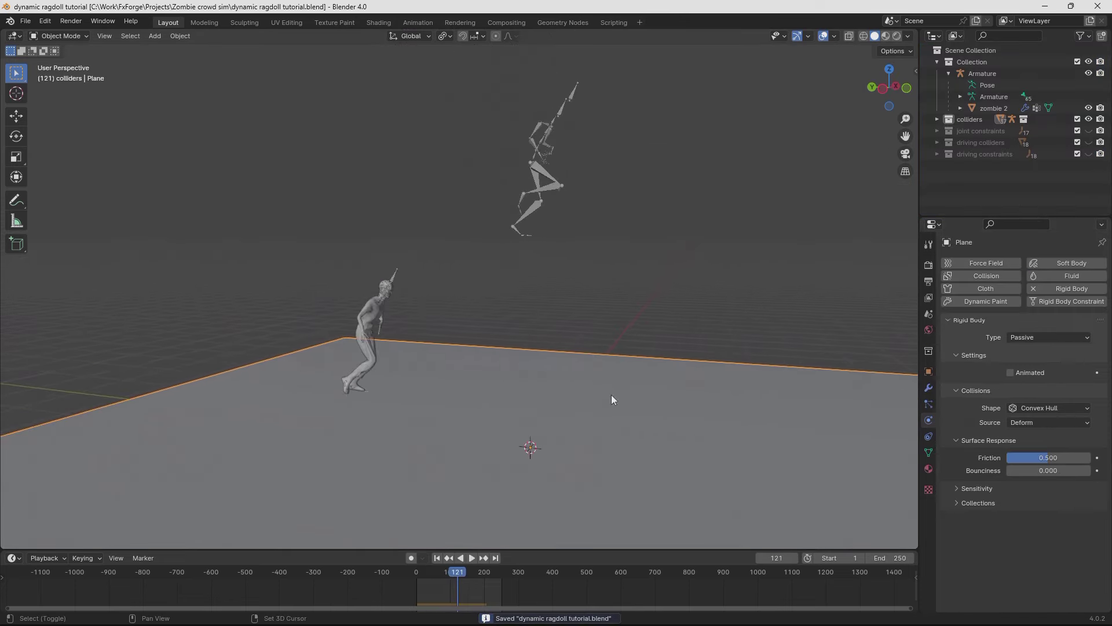
Set the ground plane's friction to 2 and replay the simulation from the first frame.
key("Return")
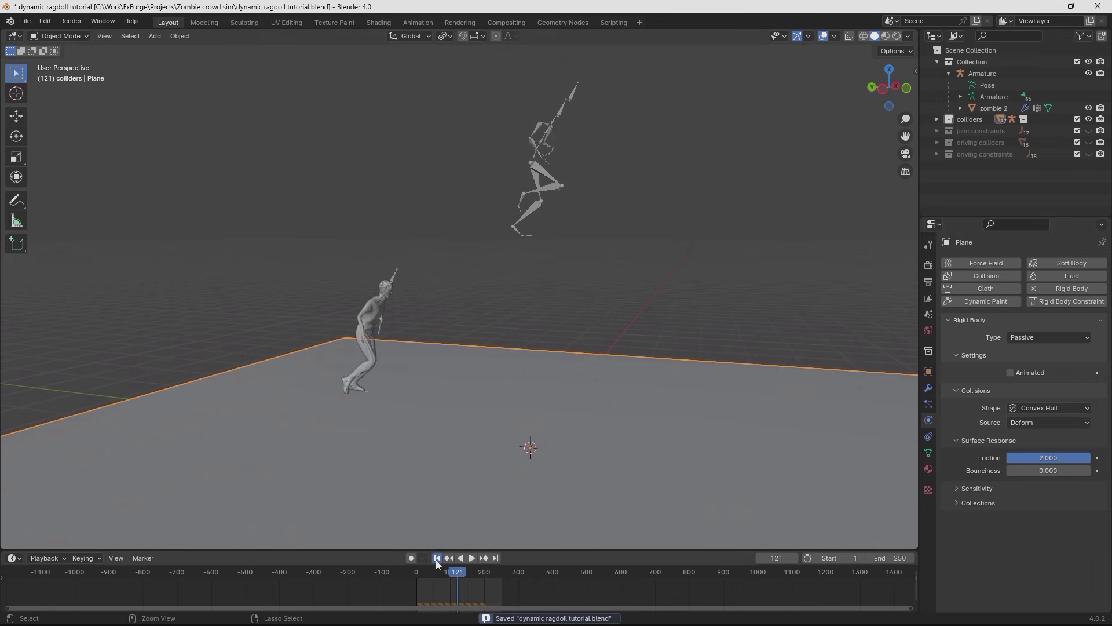
key("shift+Left")
key("space")
middle_click_drag(540, 407, 688, 384)
key("space")
Save the file and examine the fallen zombie mesh up close with the driving constraints shown.
key("ctrl+s")
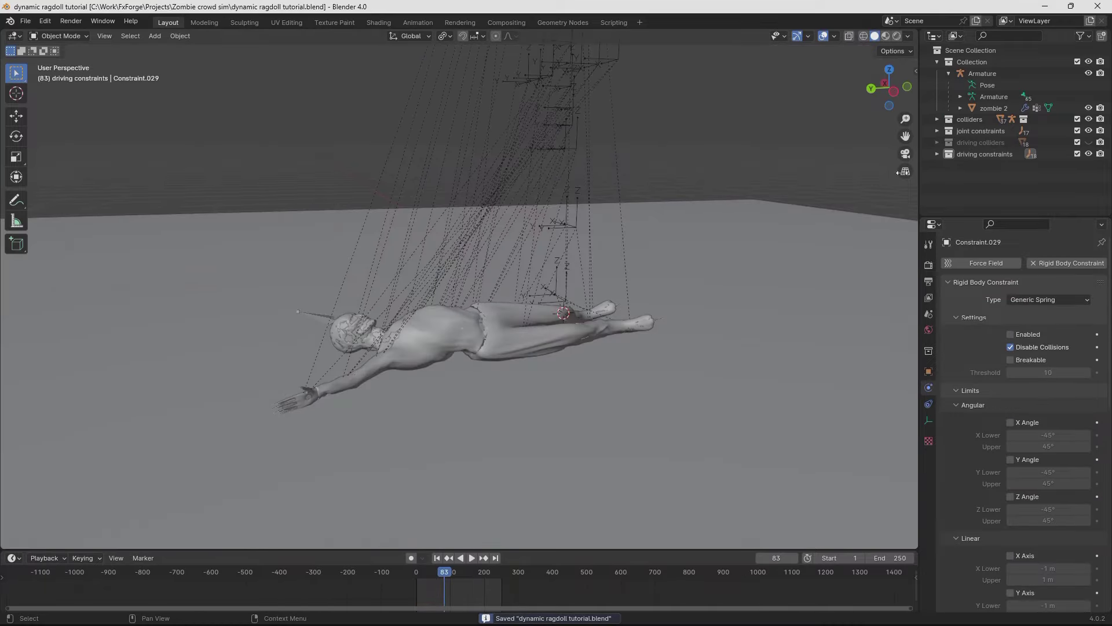
key("KP_Decimal")
middle_click_drag(526, 363, 755, 319)
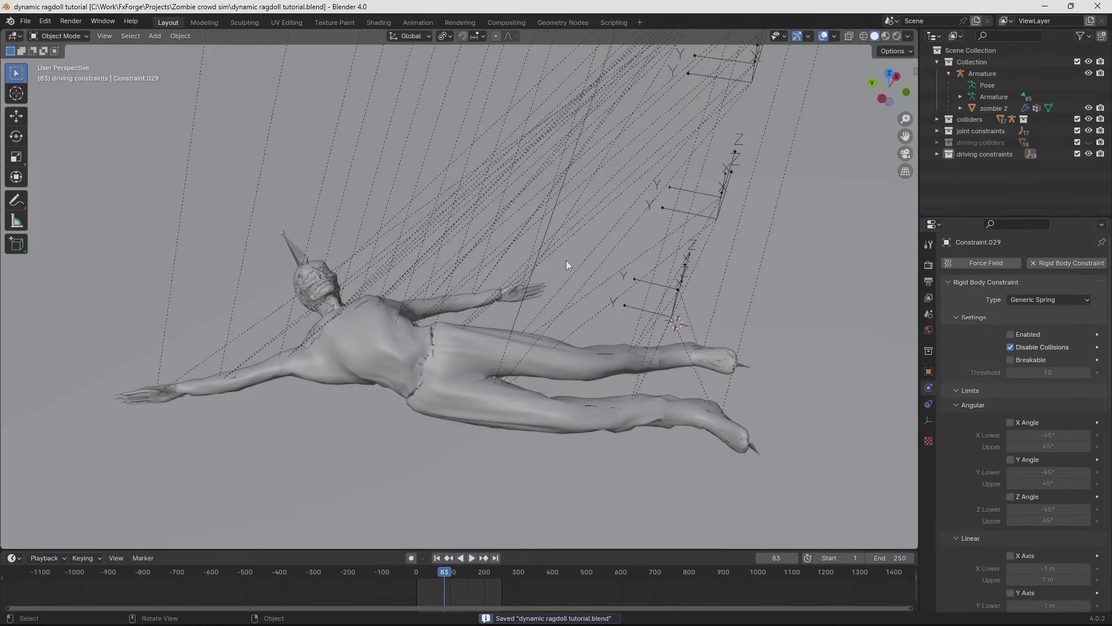
Examine the fallen zombie mesh, play the simulation a few frames further, and return to the first frame.
scroll(754, 168, "down", 4)
middle_click_drag(542, 274, 566, 252, "shift")
scroll(483, 249, "up", 5)
key("space")
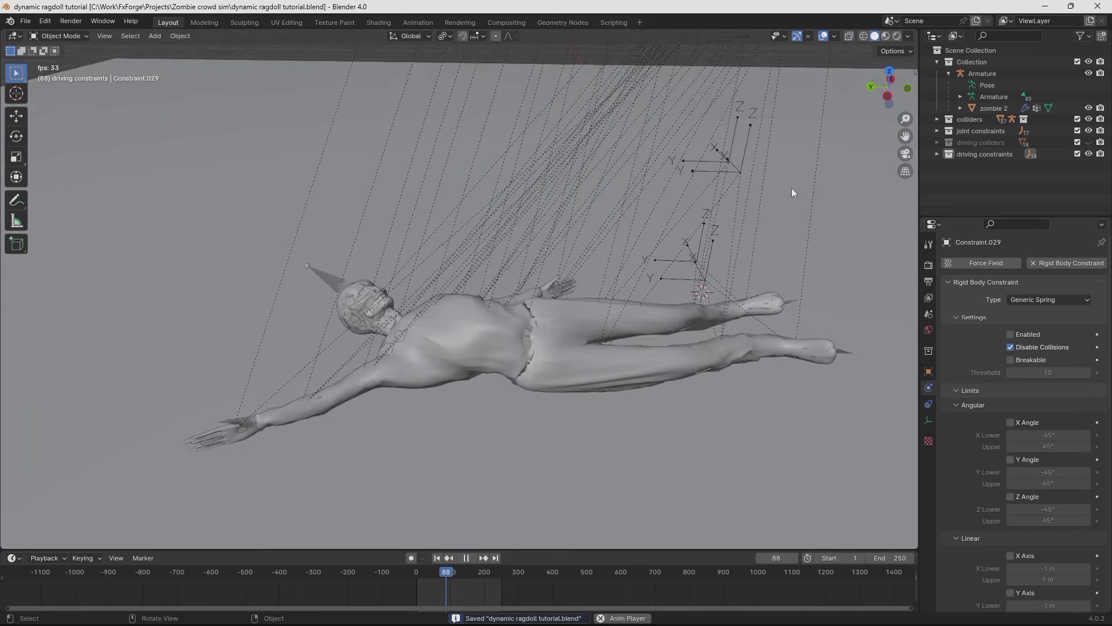
key("space")
left_click(437, 557)
middle_click_drag(692, 193, 492, 302, "shift")
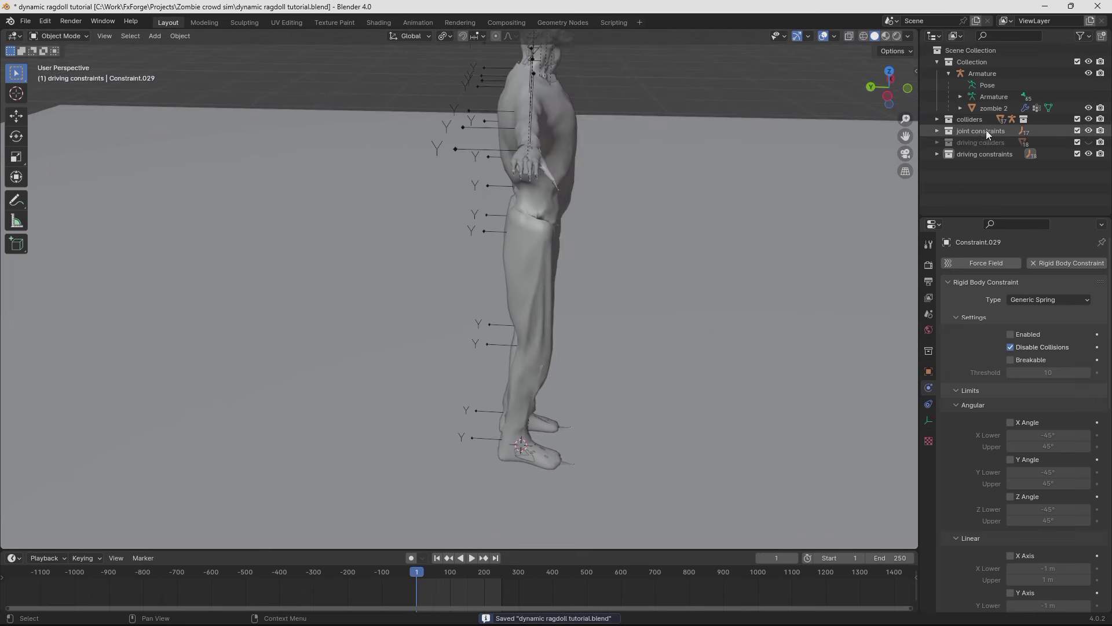
Turn on Disable Collisions for all objects in the joint constraints collection and test it with a short playback.
left_click(986, 130)
right_click(986, 130)
left_click(985, 131)
middle_click_drag(586, 155, 536, 281, "shift")
left_click(437, 169, "shift")
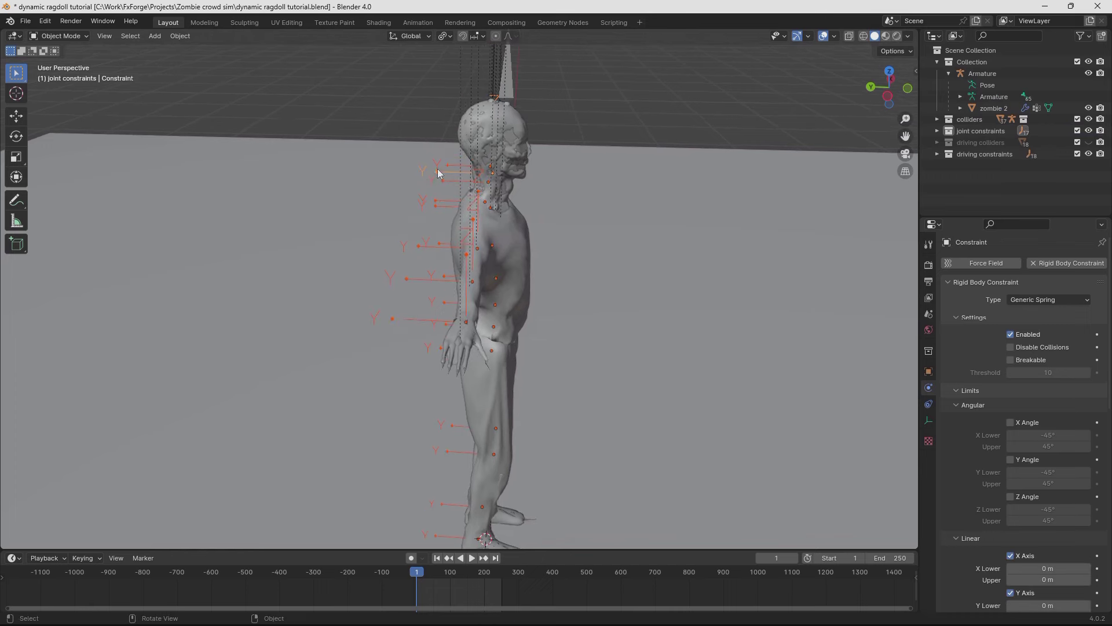
key("ctrl+s")
middle_click_drag(677, 324, 685, 301)
scroll(686, 301, "up", 6)
middle_click_drag(776, 406, 726, 314, "shift")
left_click(1011, 347)
scroll(462, 486, "down", 10)
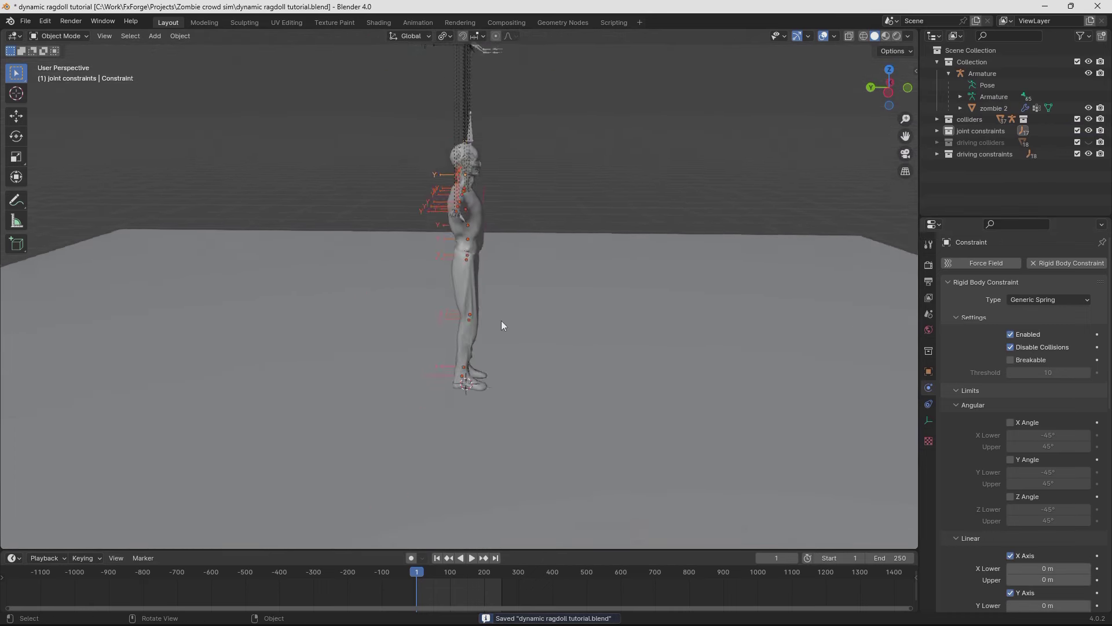
key("space")
key("space")
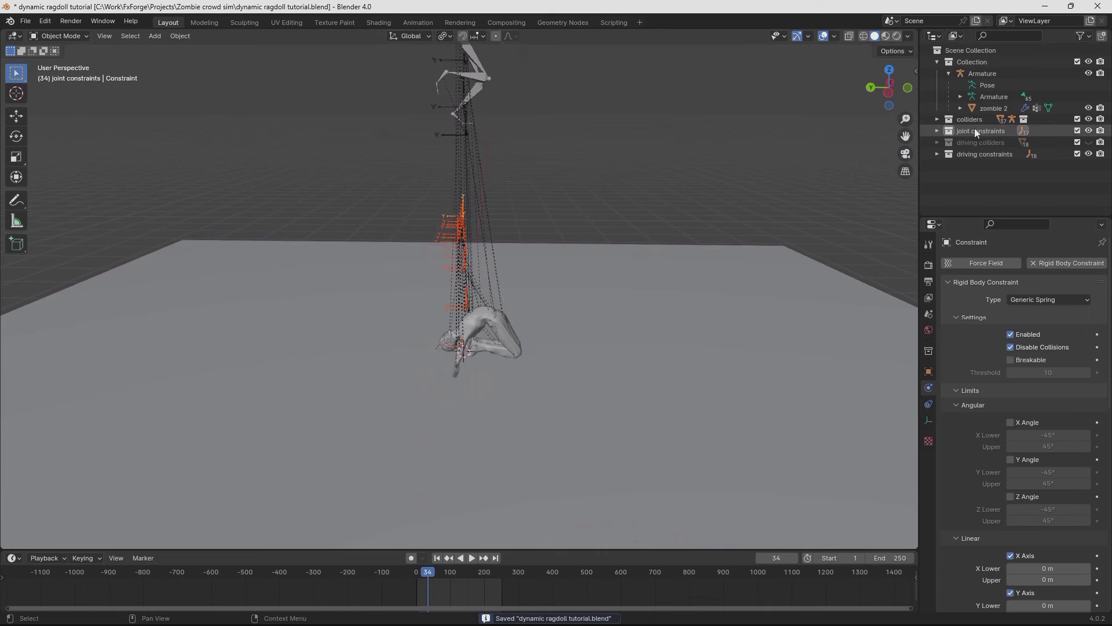
Select all objects in the driving constraints collection, enable the constraints again, and save the file.
left_click(980, 149)
right_click(980, 150)
left_click(980, 150)
scroll(526, 218, "up", 8)
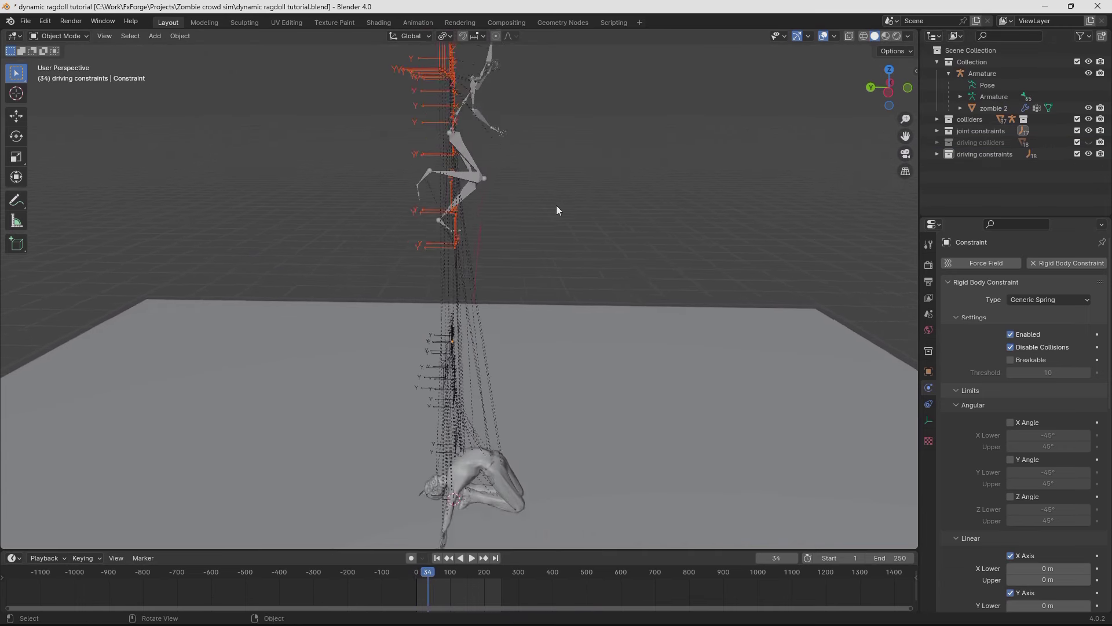
left_click(417, 239, "shift")
key("ctrl+s")
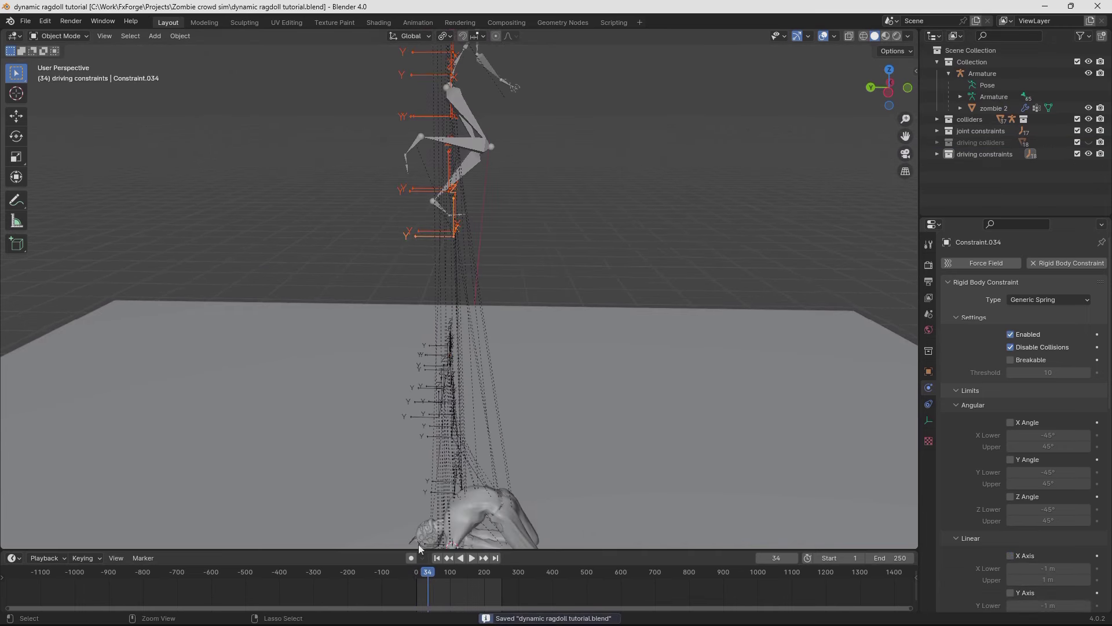
Play the simulation from the first frame, inspect the zombie's upper arm collider up close, and save the file.
key("shift+Left")
scroll(455, 485, "down", 3)
key("space")
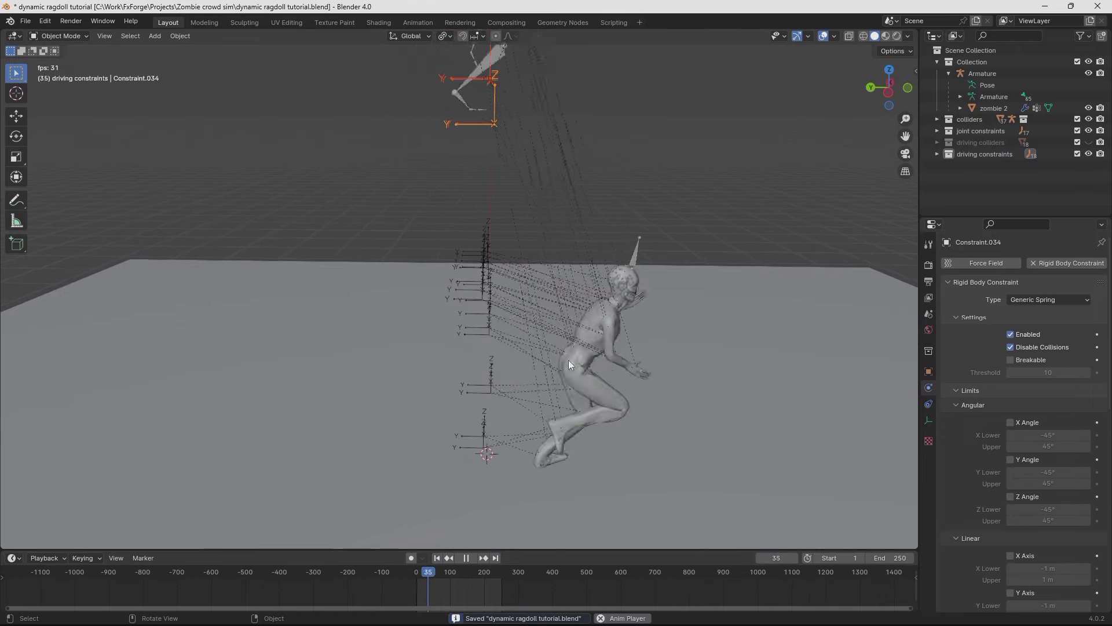
middle_click_drag(543, 372, 616, 385)
key("space")
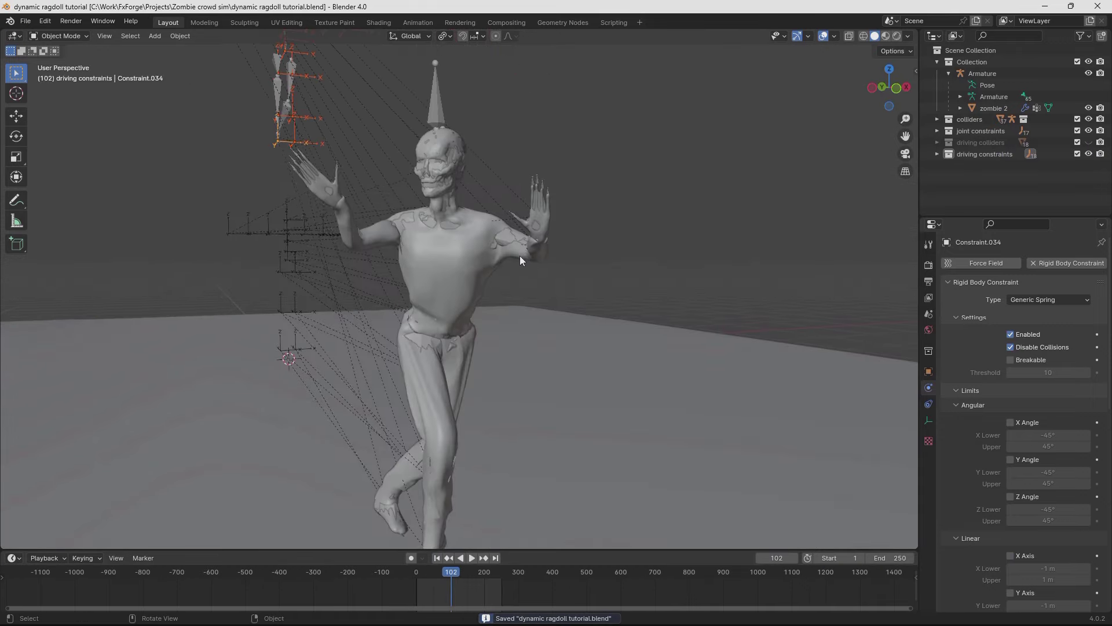
scroll(519, 255, "up", 3)
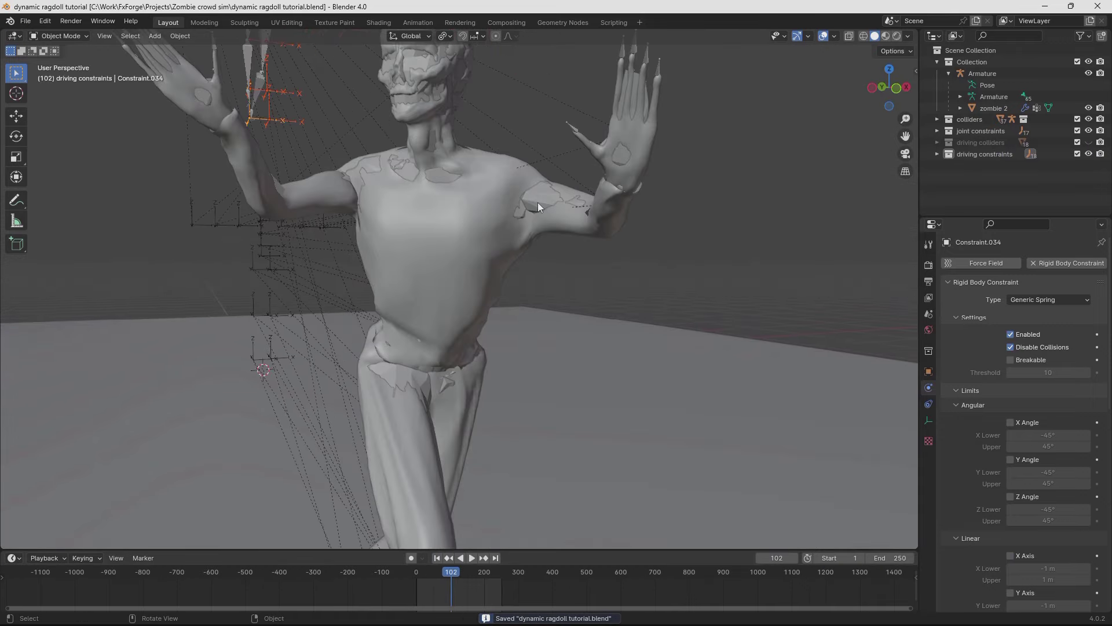
left_click(538, 202)
middle_click_drag(558, 207, 583, 224)
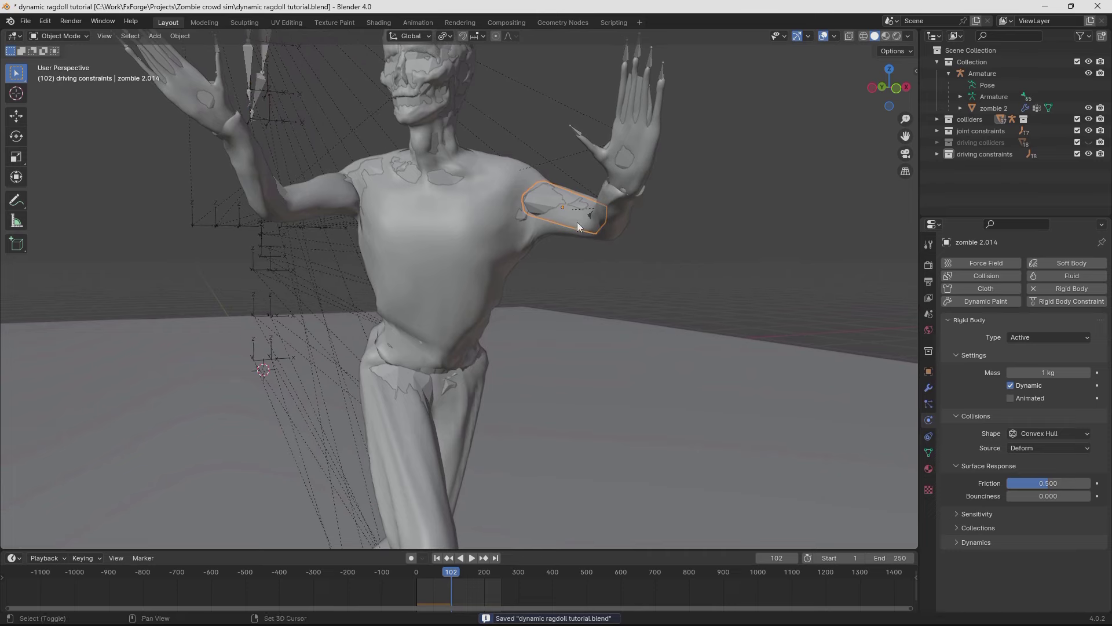
key("ctrl+s")
Replay the simulation from the first frame and follow the zombie's run to the edge of the ground plane.
middle_click_drag(453, 163, 481, 191, "shift")
middle_click_drag(481, 191, 461, 547, "ctrl")
key("space")
key("space")
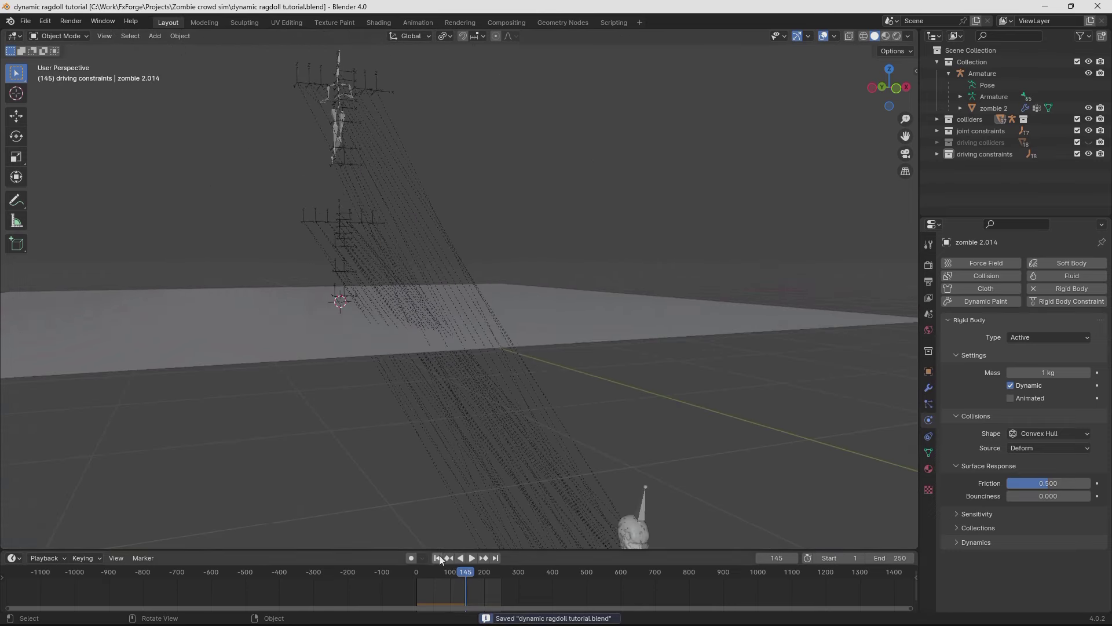
left_click(436, 557)
key("space")
middle_click_drag(464, 253, 718, 174)
key("space")
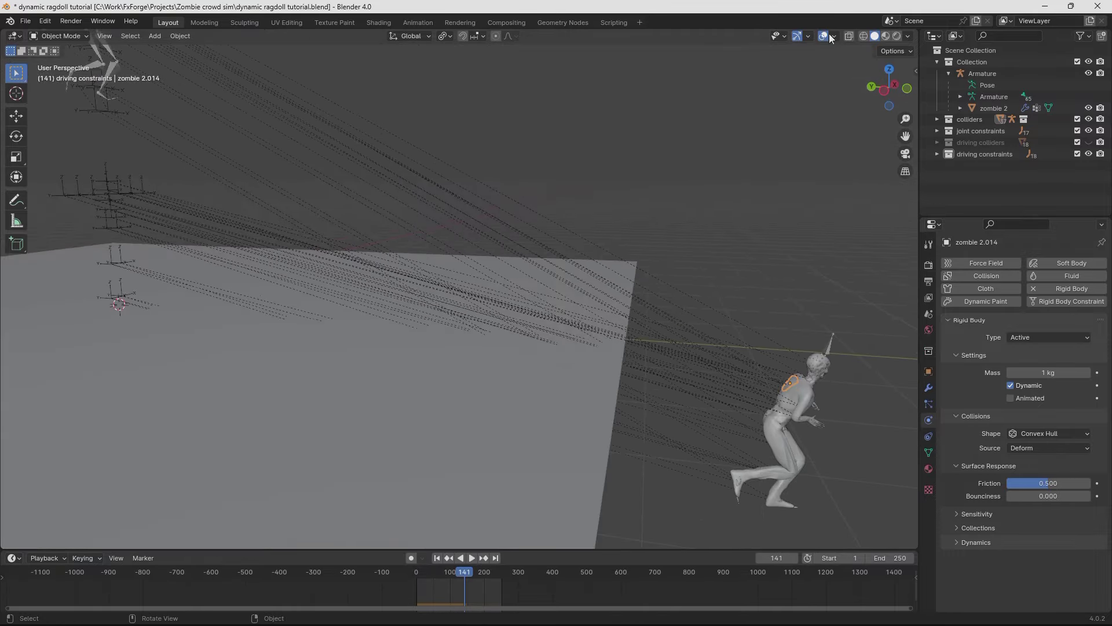
Turn off the Relationship Lines overlay in the viewport and save the file.
left_click(808, 36)
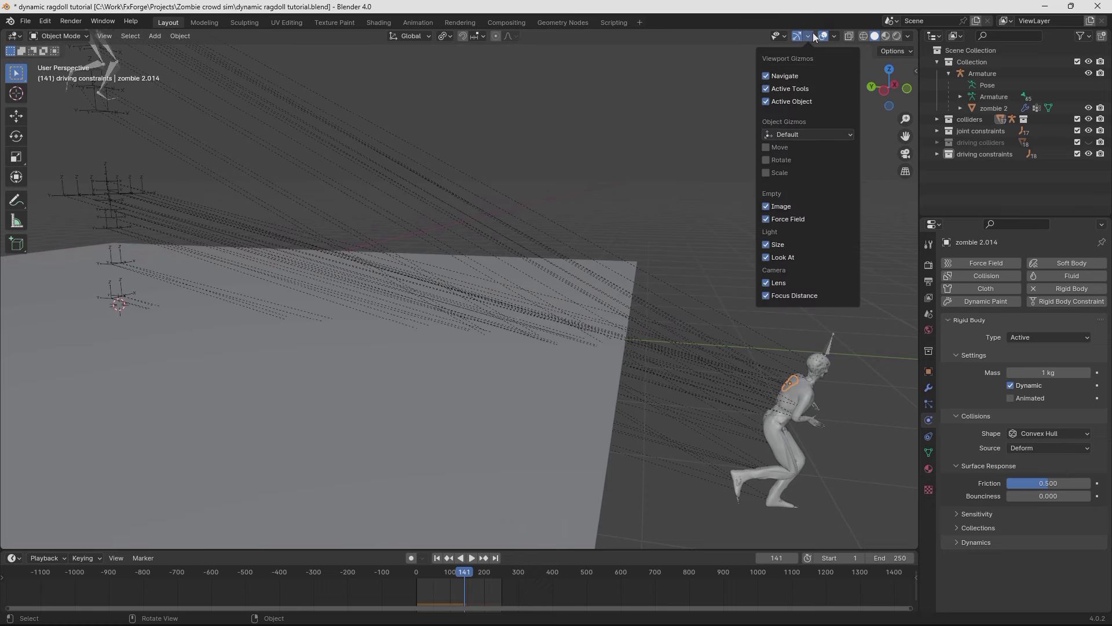
mouse_move(835, 36)
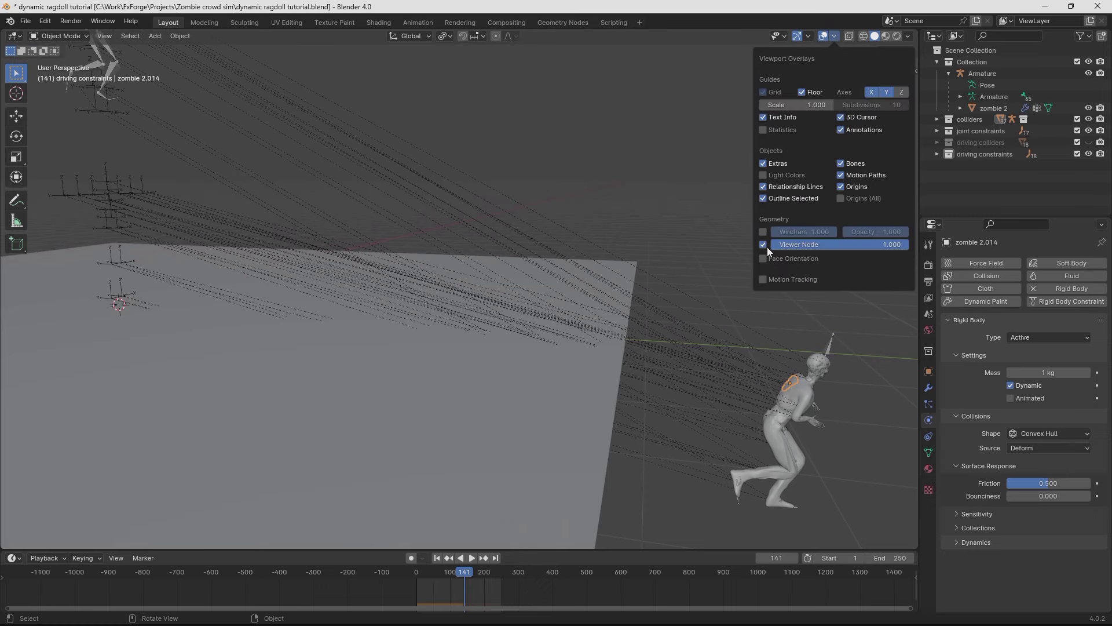
left_click(764, 190)
middle_click_drag(631, 215, 498, 226, "shift")
key("ctrl+s")
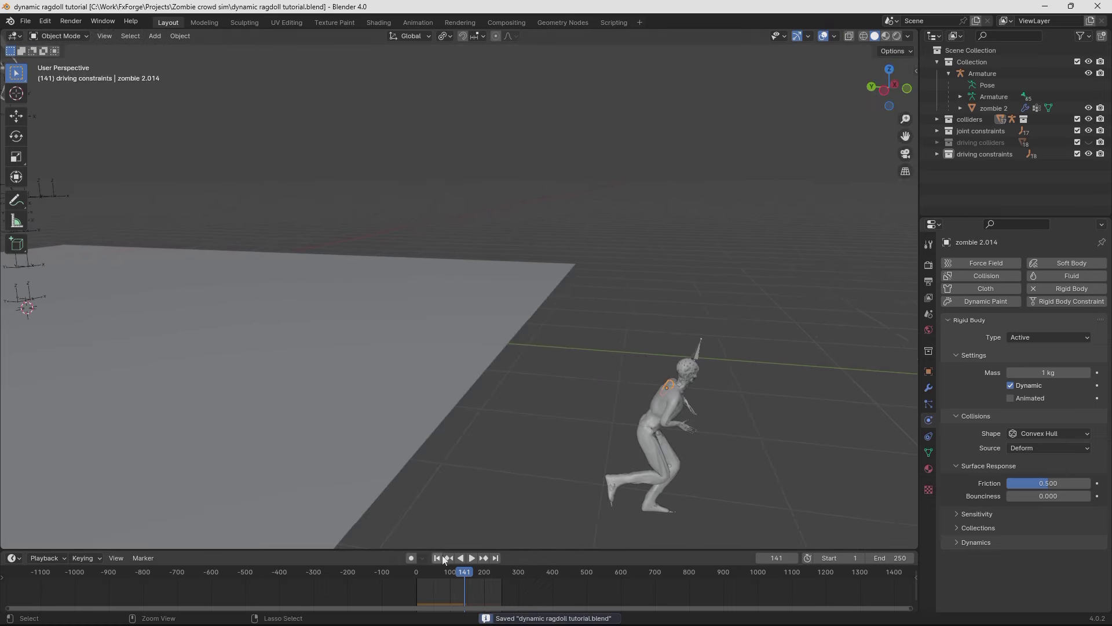
Replay the simulation without relationship lines from the first frame and stop it at frame 47.
left_click(440, 558)
key("space")
middle_click_drag(214, 377, 324, 382, "shift")
key("space")
Place a cube in the zombie's path as a passive rigid body and play the simulation against it.
key("shift+a")
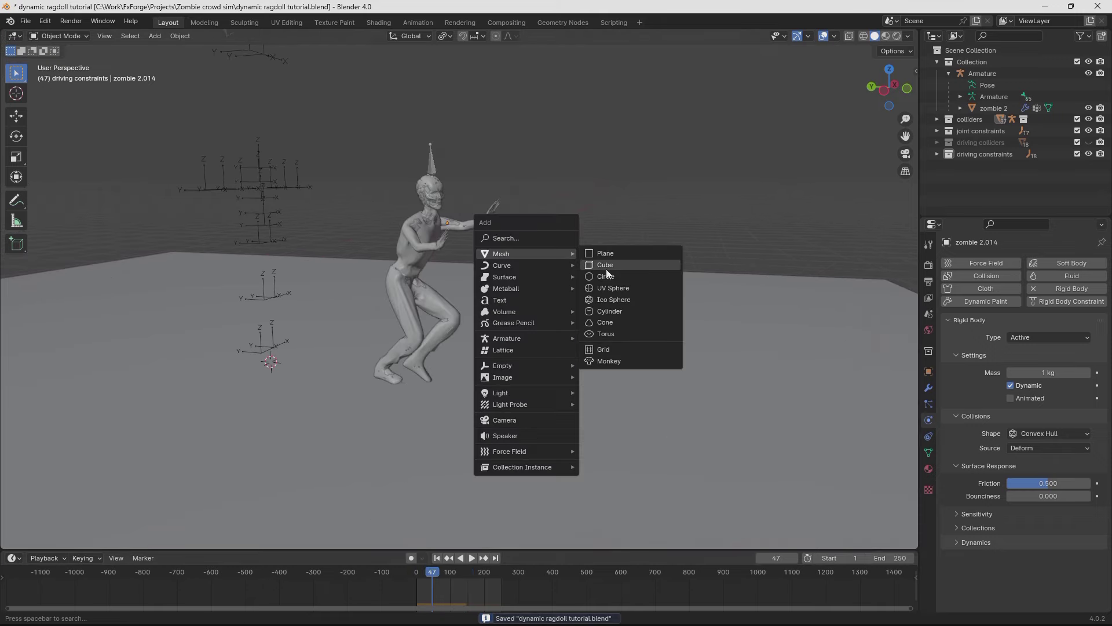
left_click(605, 268)
scroll(533, 296, "down", 4)
key("g")
left_click(749, 303)
scroll(750, 304, "up", 1)
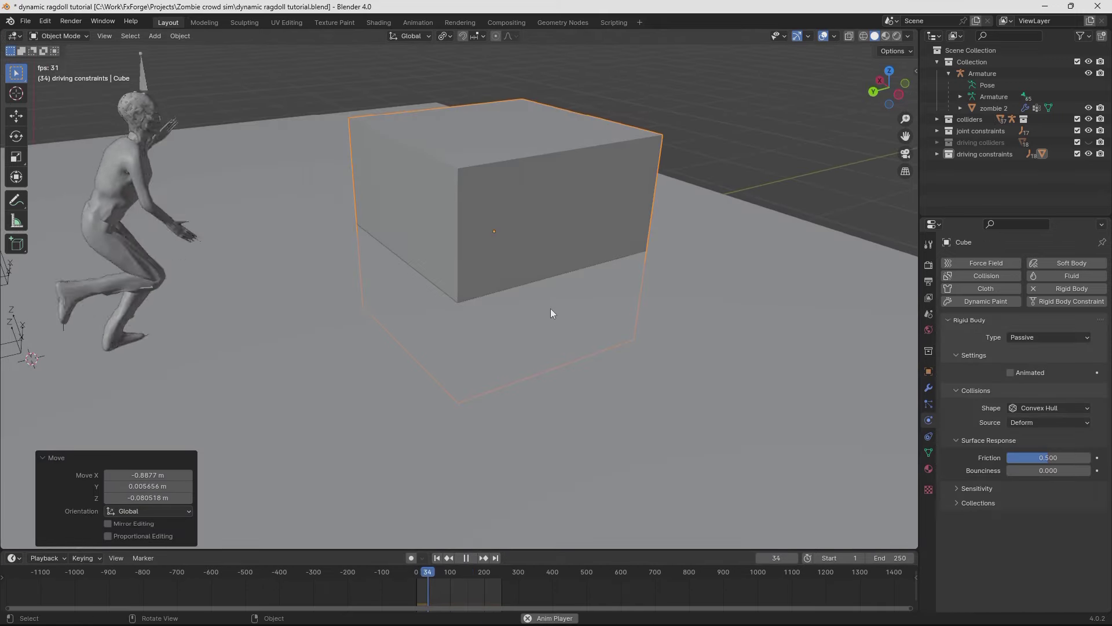
middle_click_drag(541, 310, 468, 298)
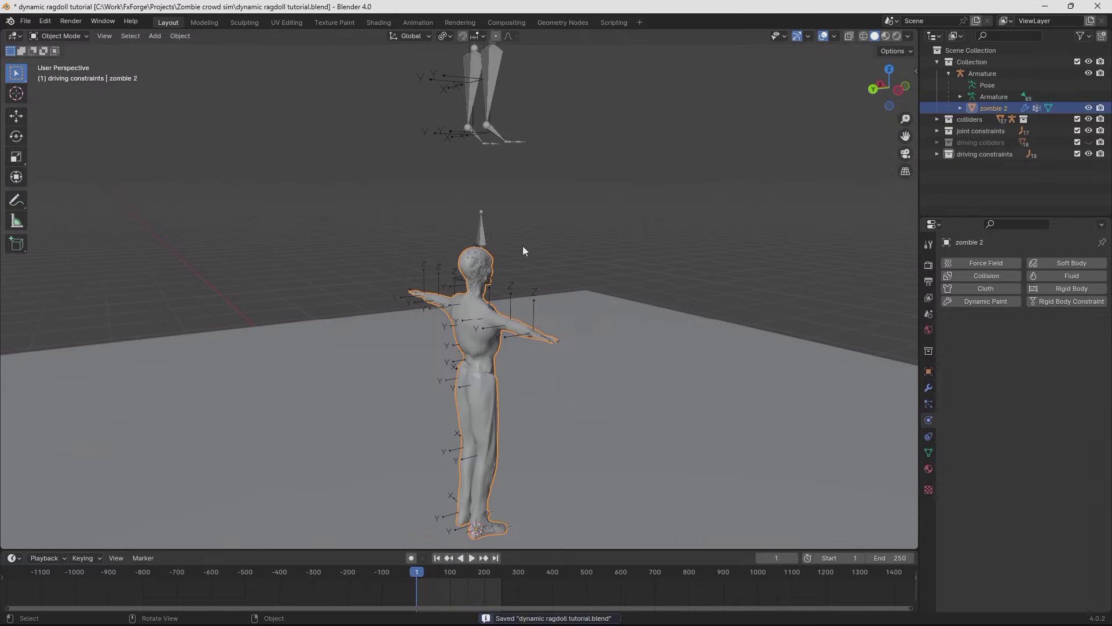
Select a driving constraint at the lower leg of the raised animated armature and save the file.
left_click(497, 239)
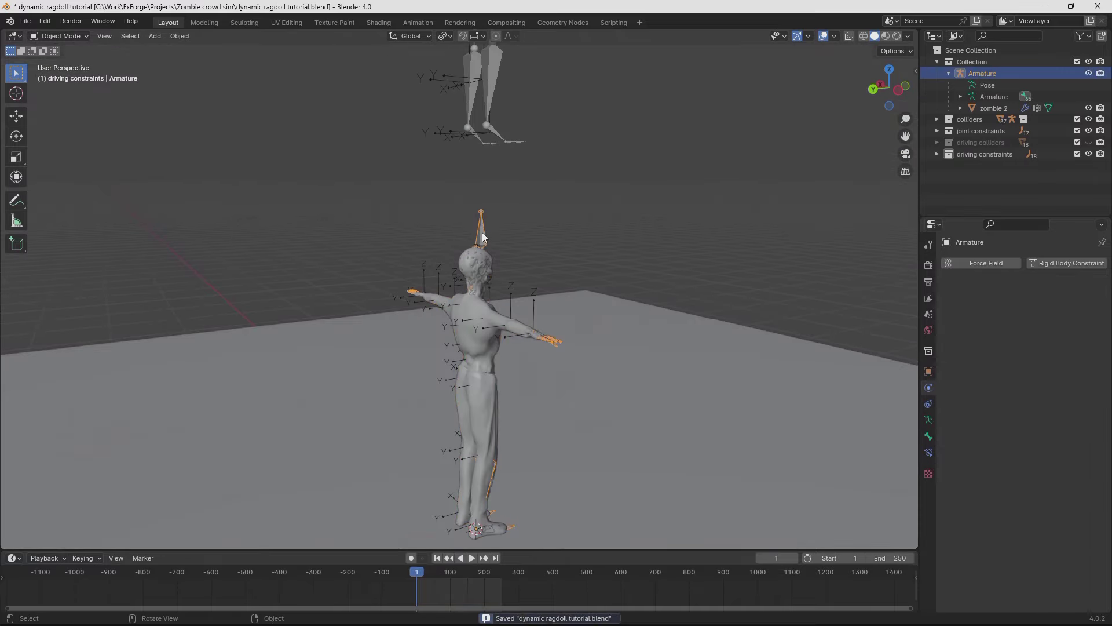
middle_click_drag(498, 238, 561, 200)
middle_click_drag(582, 121, 629, 234, "shift")
left_click(477, 136)
middle_click_drag(478, 135, 487, 331, "shift")
left_click(464, 307)
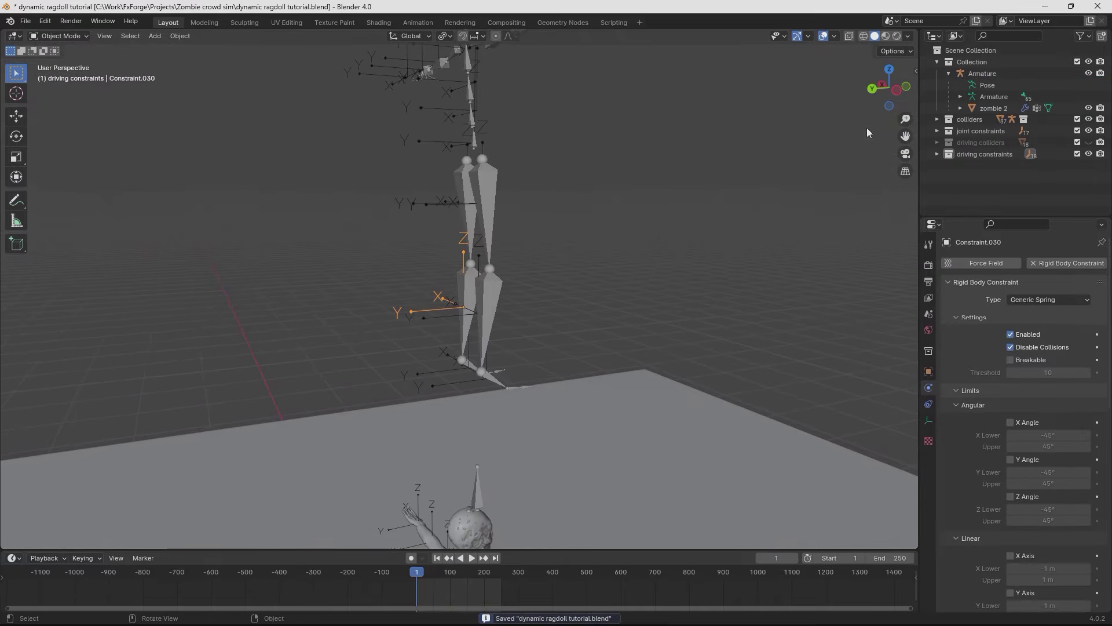
middle_click_drag(638, 330, 613, 248, "shift")
key("ctrl+s")
Play the simulation and follow the zombie from the side as it runs across the ground plane.
scroll(592, 373, "down", 2)
middle_click_drag(592, 377, 464, 351, "shift")
middle_click_drag(709, 381, 550, 272)
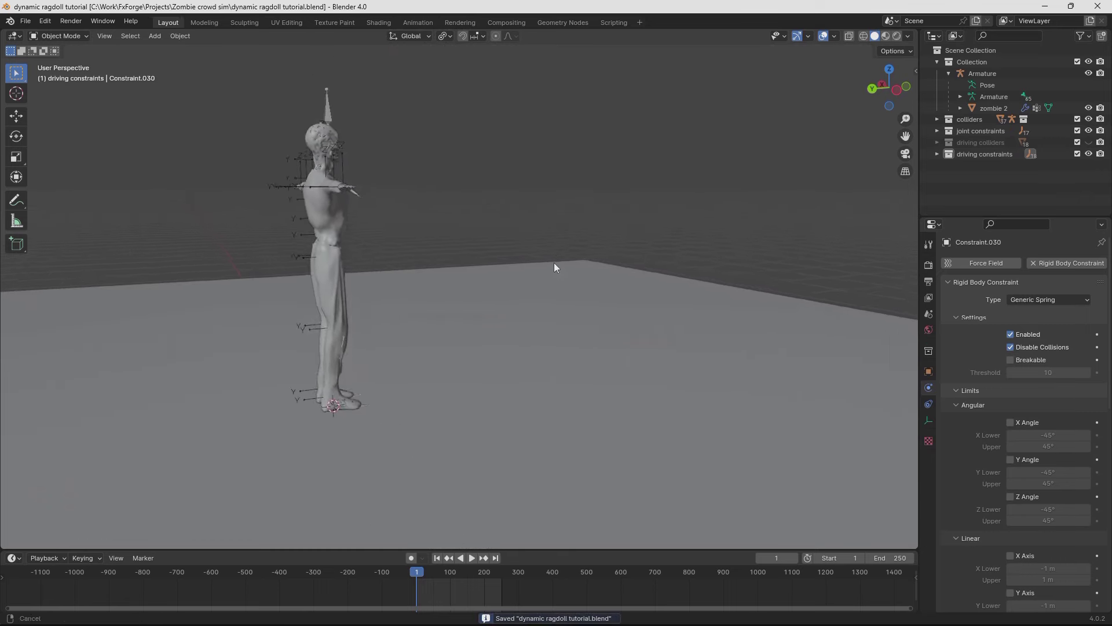
scroll(470, 397, "down", 3)
key("space")
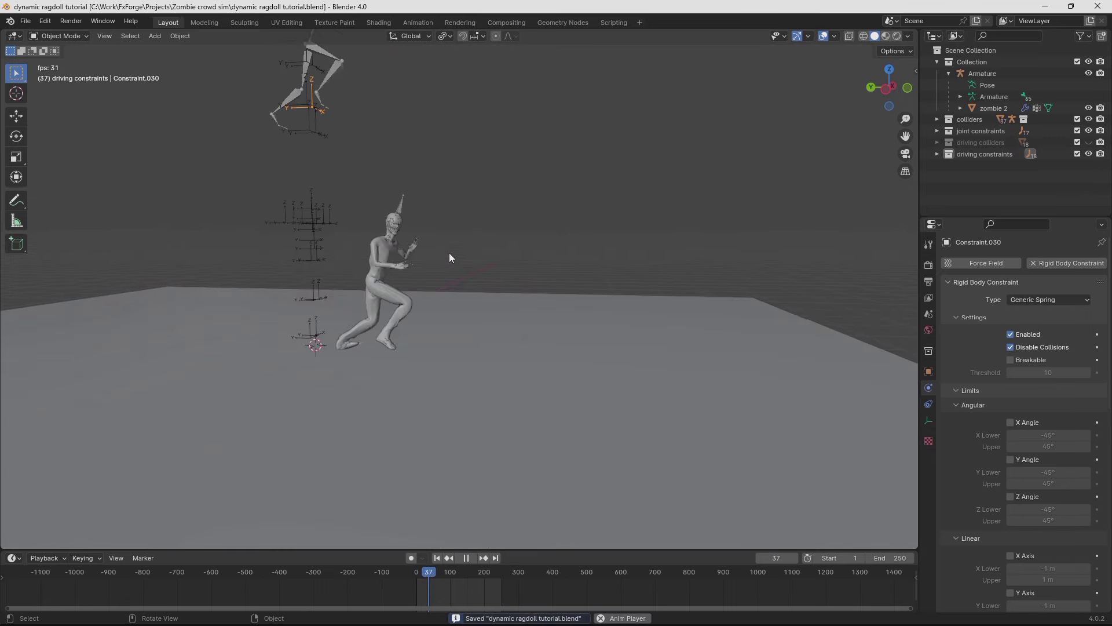
key("space")
middle_click_drag(482, 294, 429, 266, "shift")
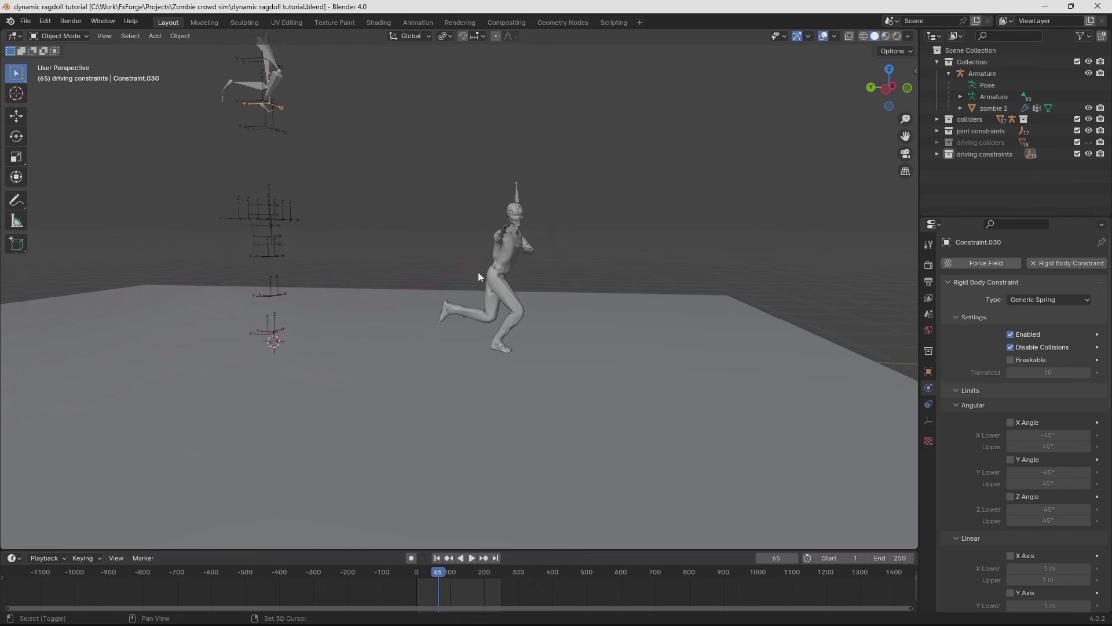
middle_click_drag(534, 276, 400, 280, "shift")
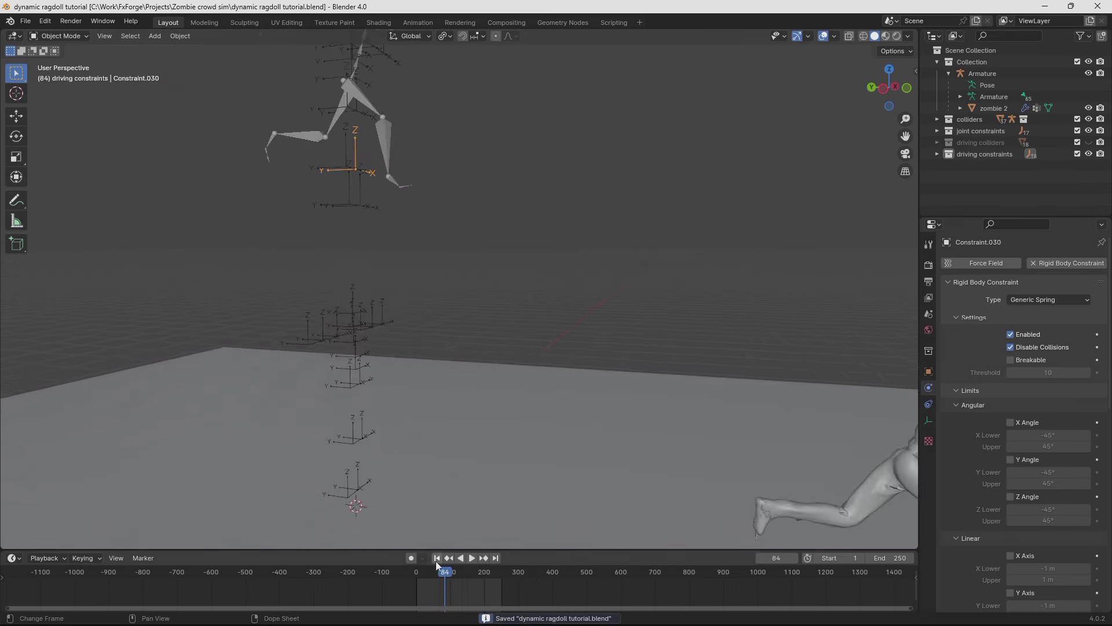
On frame 1, select all driving constraints and keyframe the active constraint's Enabled setting as on.
left_click(437, 558)
middle_click_drag(406, 341, 426, 448, "shift")
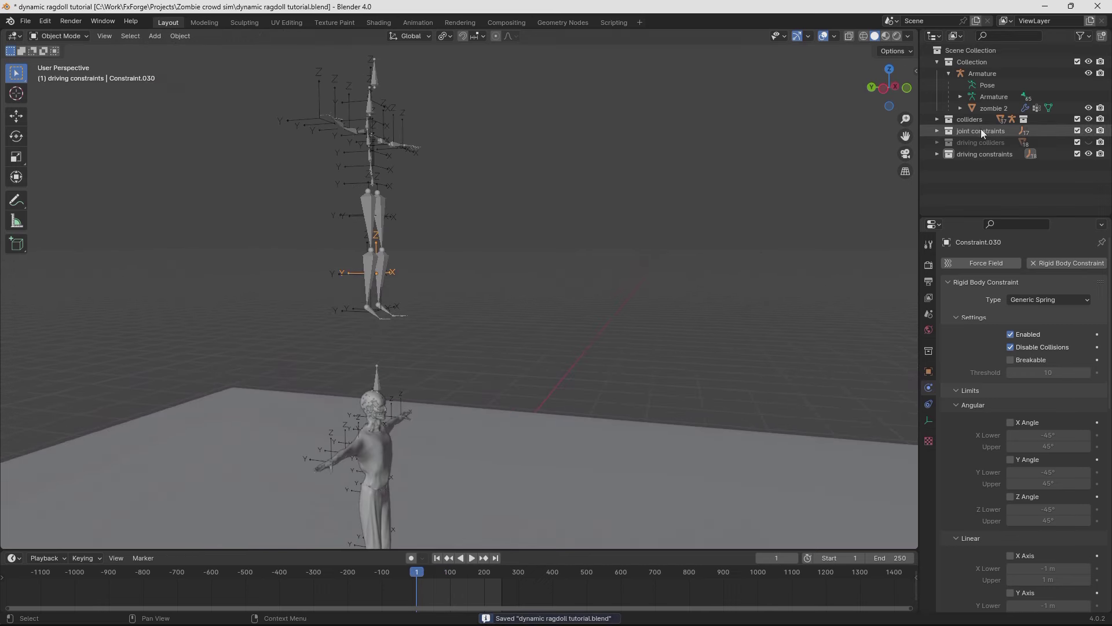
right_click(986, 153)
left_click(985, 153)
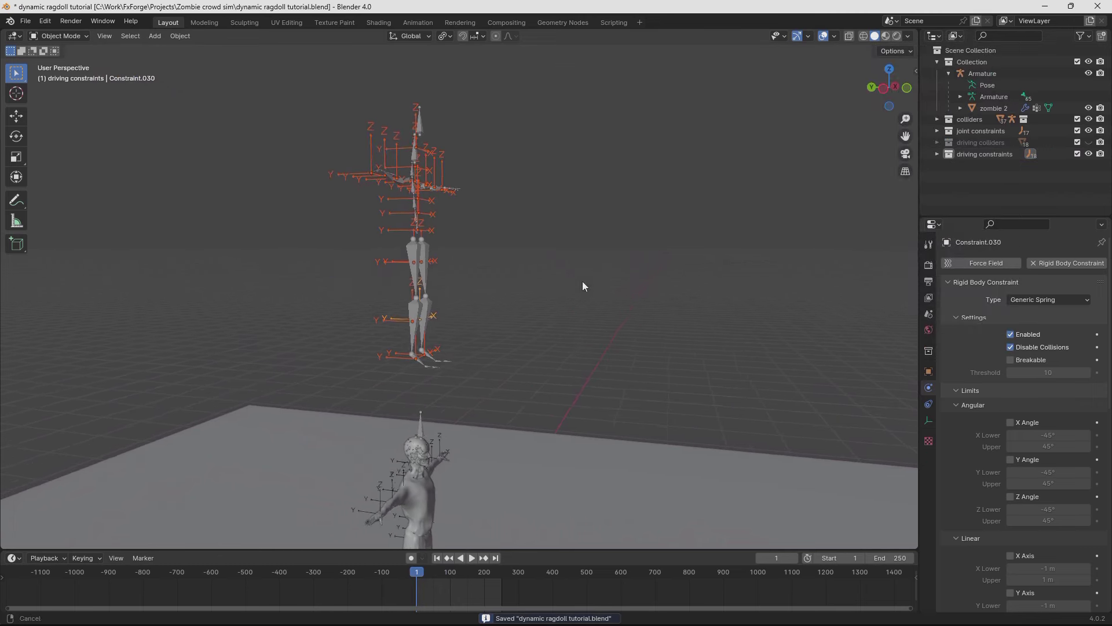
left_click(404, 224, "shift")
right_click(1009, 335)
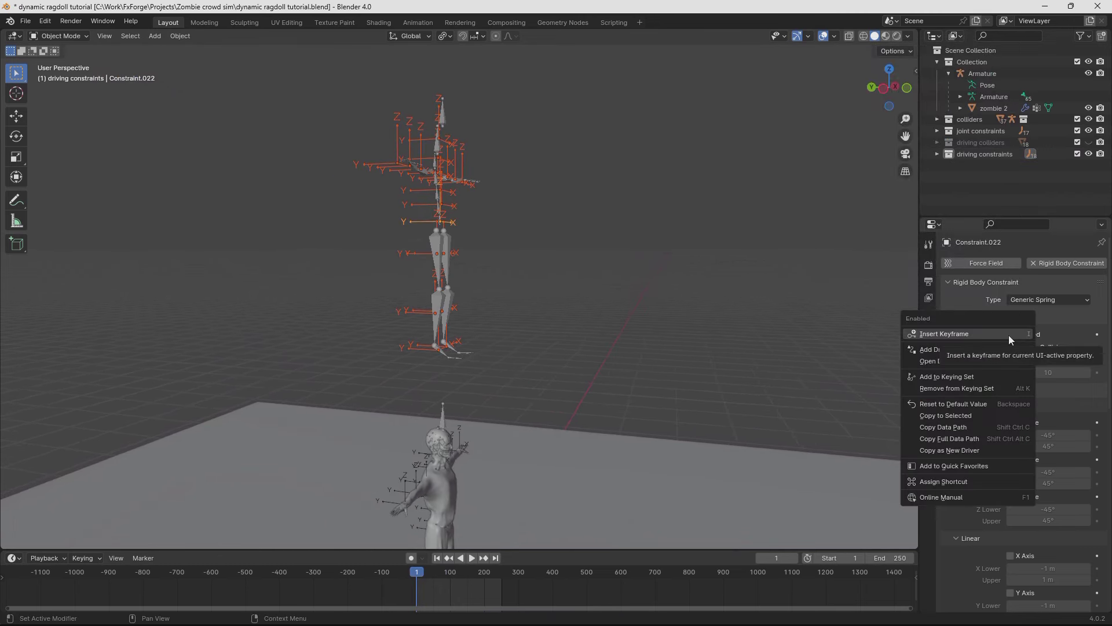
left_click(1009, 334)
On frame 2, keyframe the active driving constraint's Enabled setting as off and save the file.
key("Right")
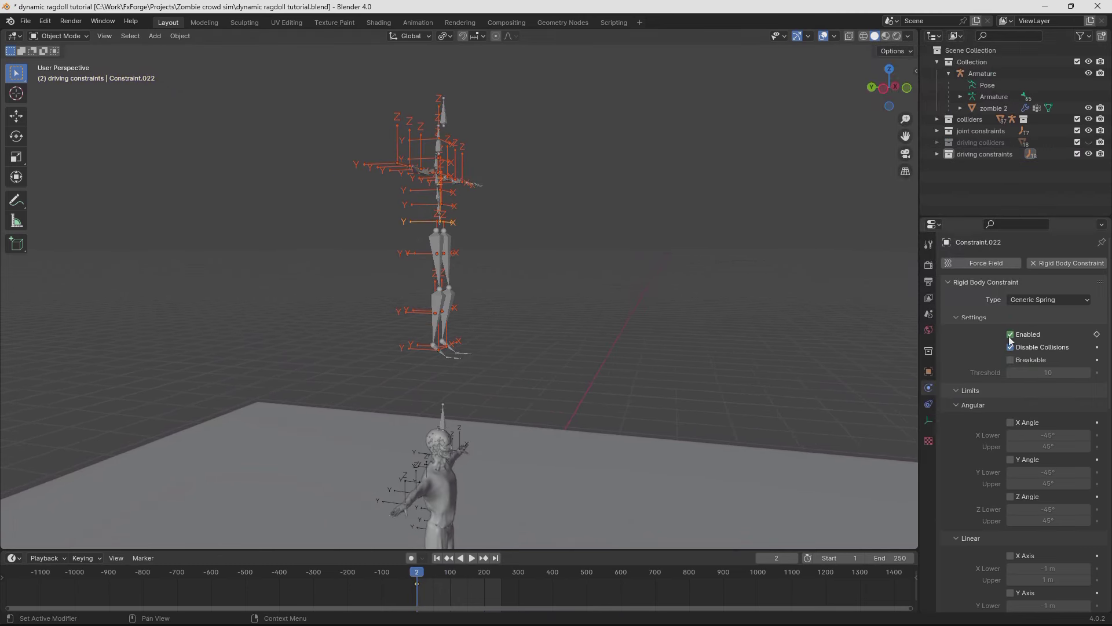
right_click(1009, 336)
left_click(1009, 336)
key("ctrl+s")
Link the active constraint's animation data to all selected driving constraints and save the file.
key("ctrl+l")
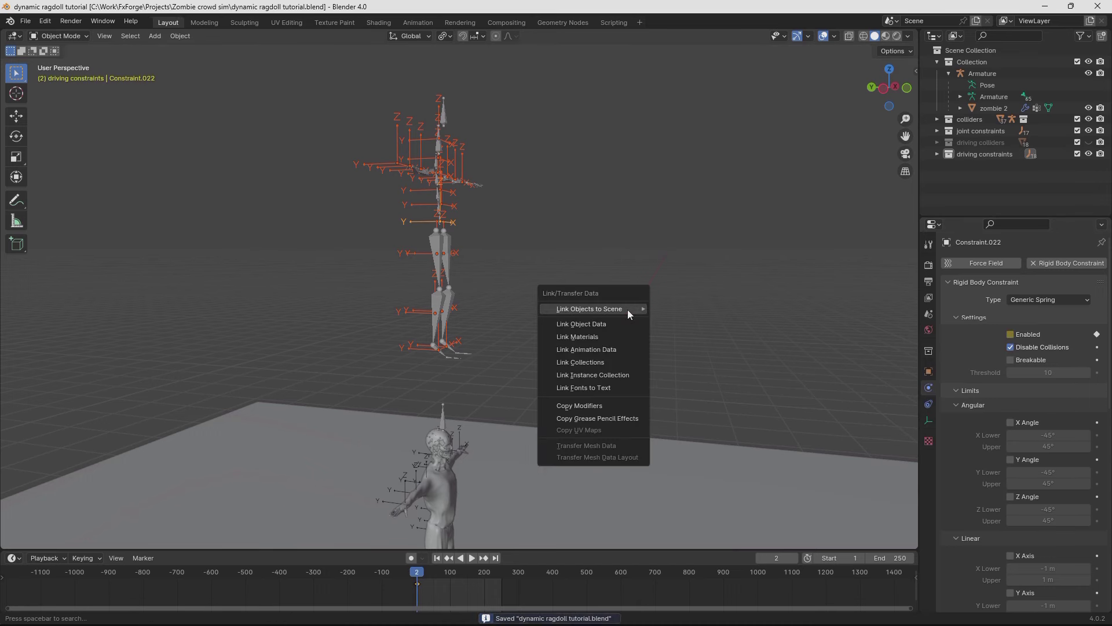
left_click(599, 350)
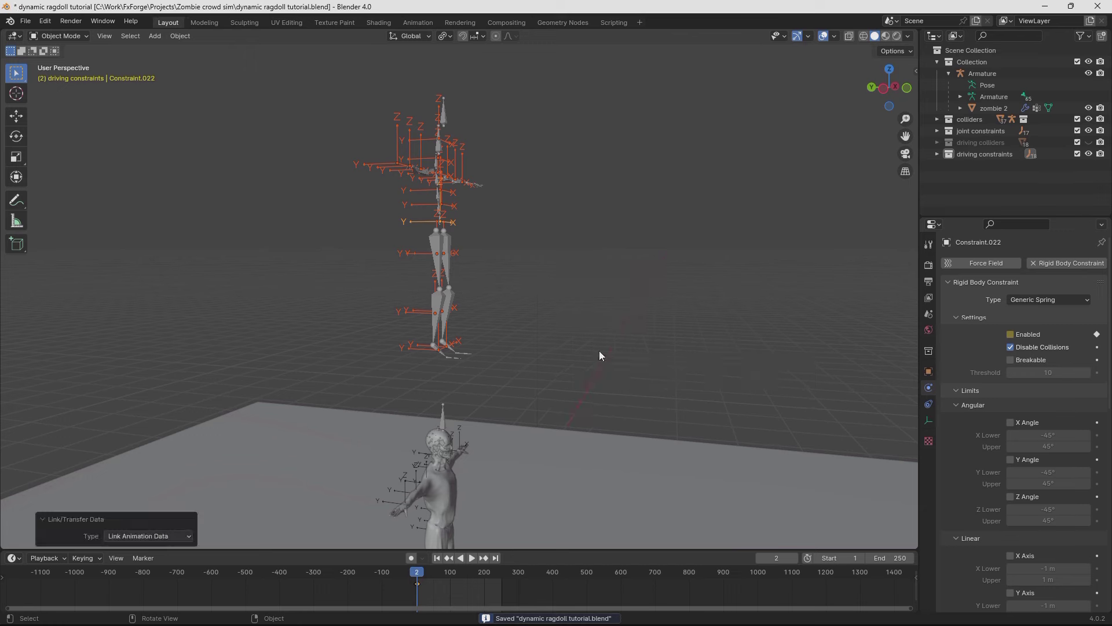
key("ctrl+s")
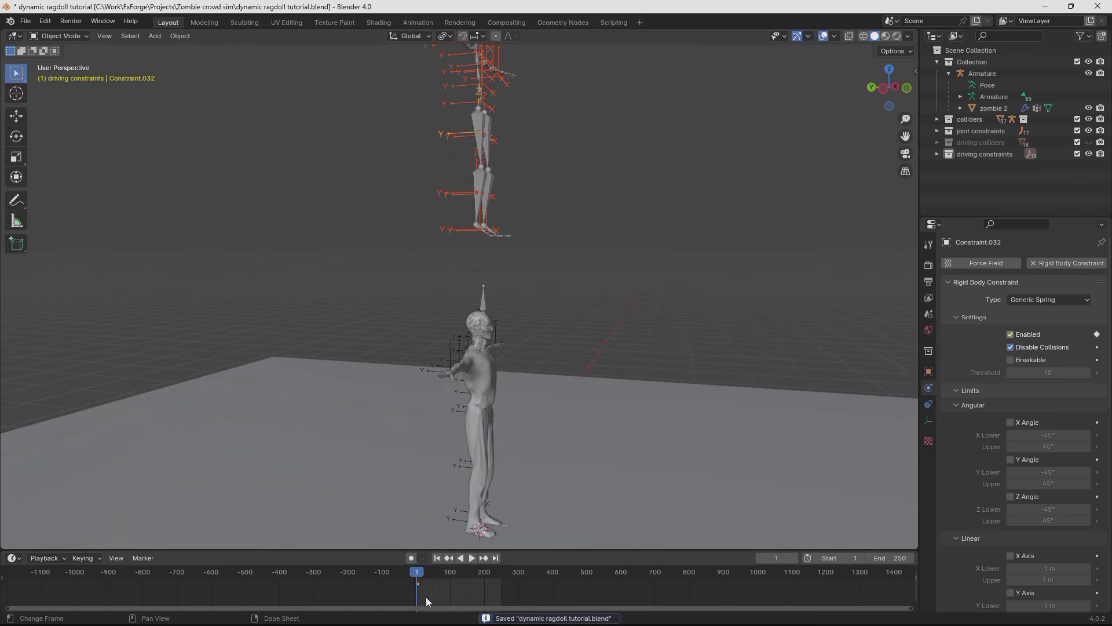
Shift the keyframe that disables the driving constraints about 53 frames forward, save the file, and play the simulation to frame 89.
key("g")
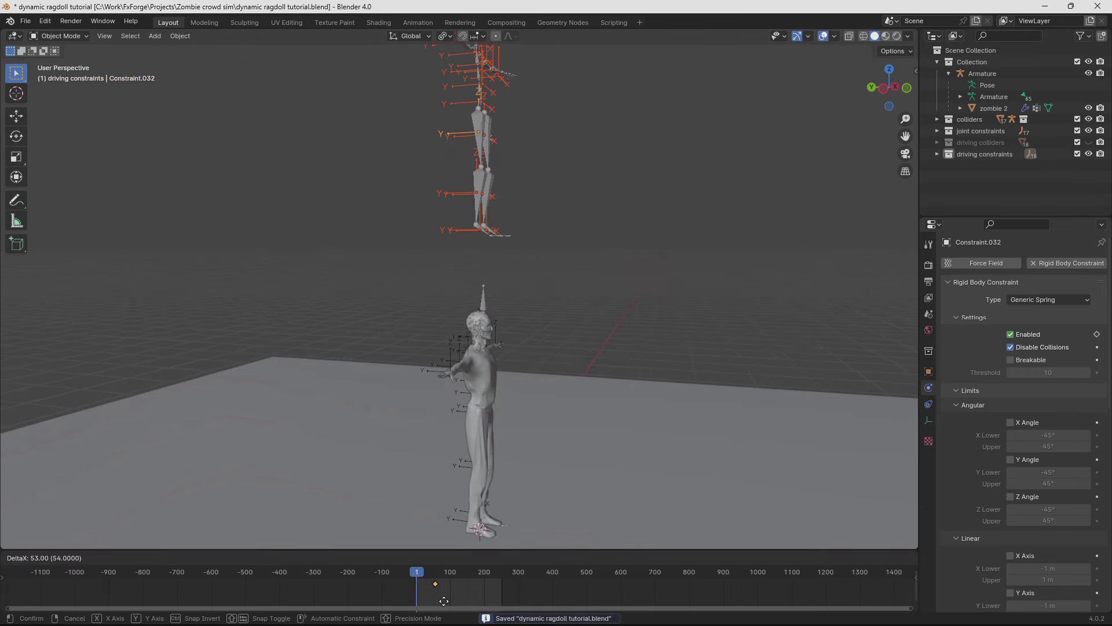
left_click(444, 601)
key("ctrl+s")
key("space")
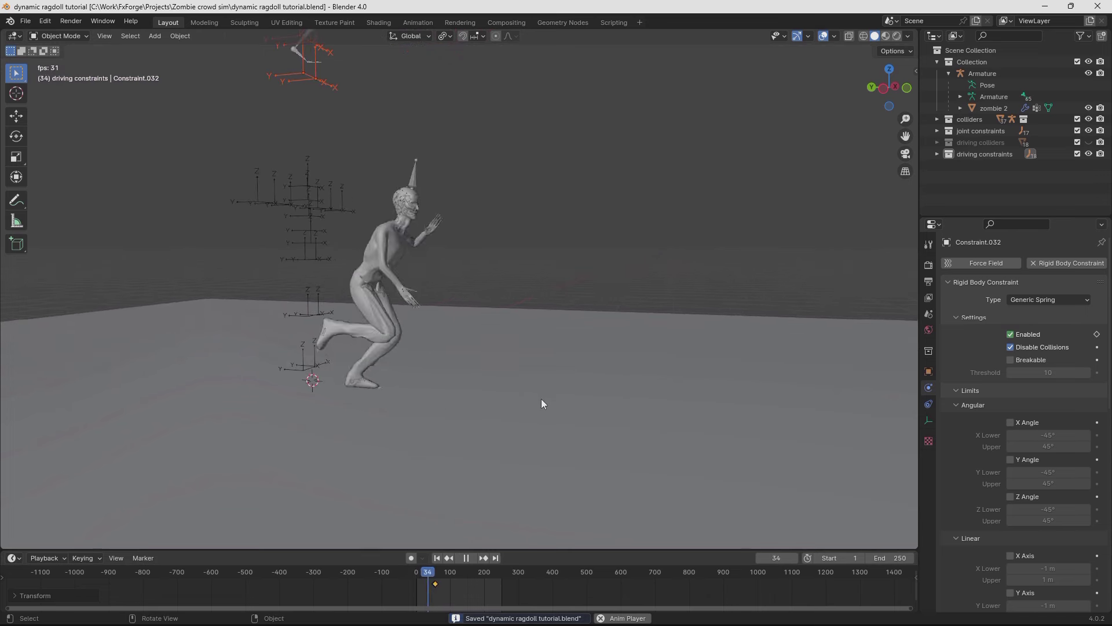
key("space")
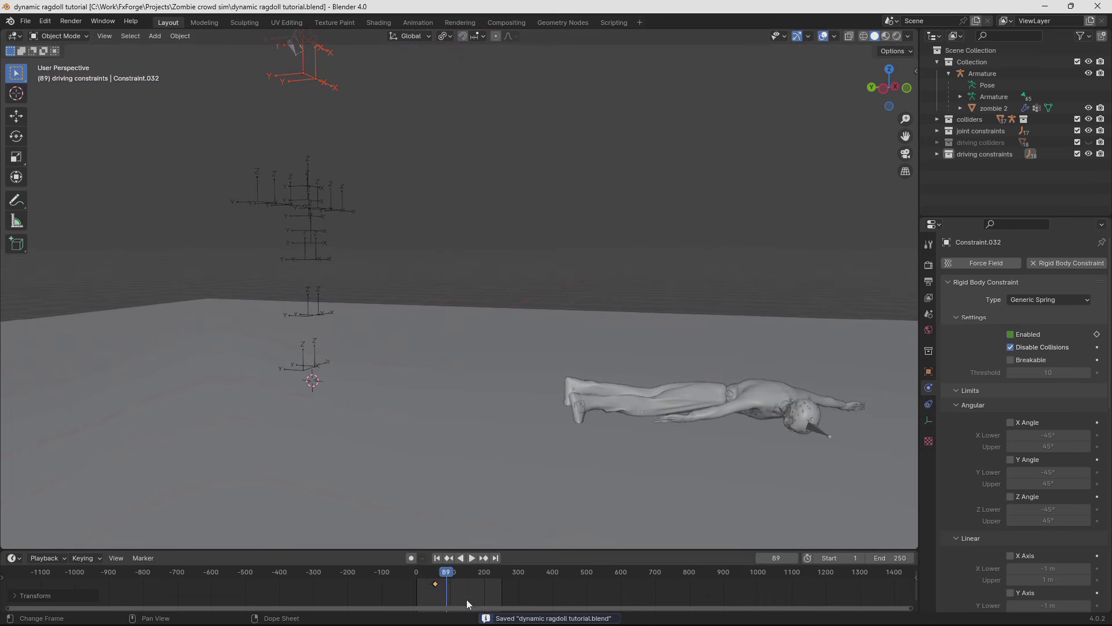
Shift the keyframe that disables the driving constraints about 20 frames forward, play the simulation to frame 128, and save the file.
key("g")
left_click(474, 598)
left_click(436, 557)
key("space")
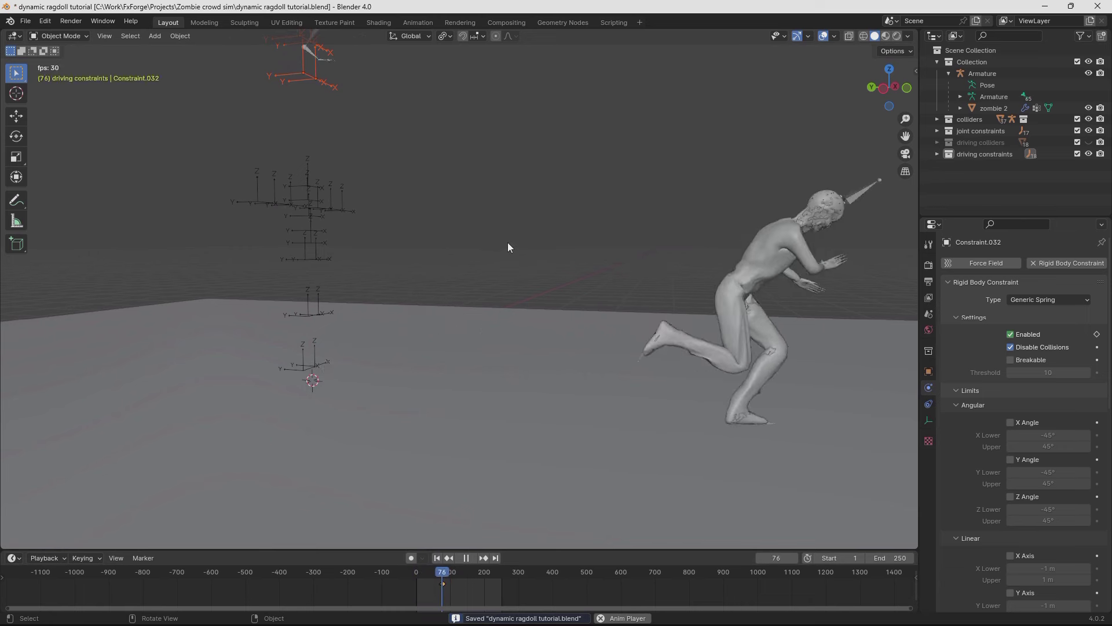
middle_click_drag(827, 318, 522, 307, "shift")
key("space")
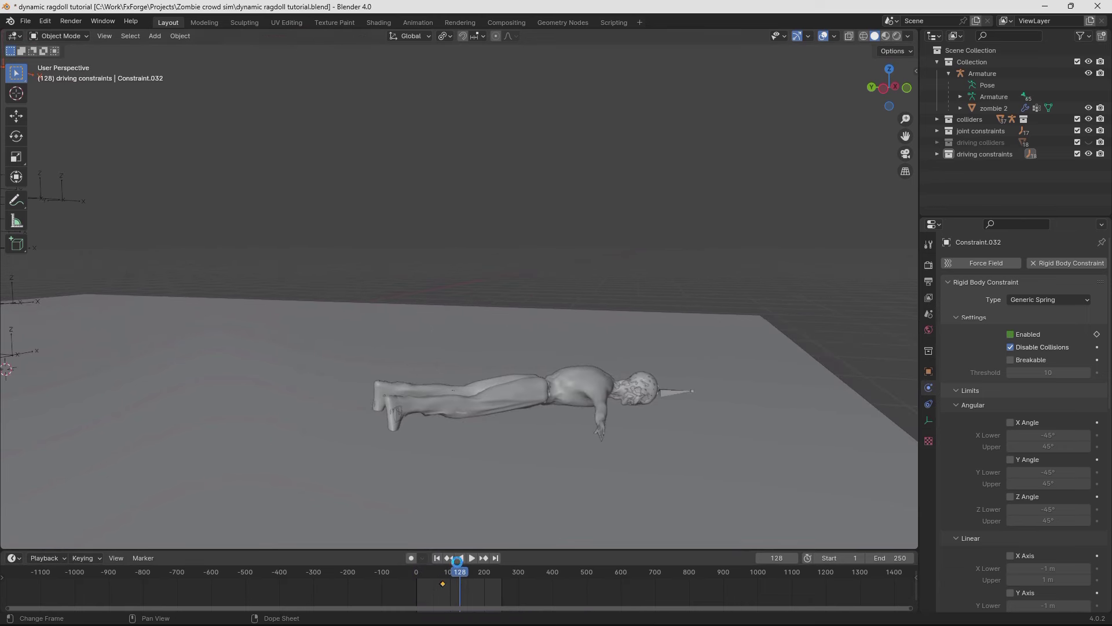
key("ctrl+s")
Extend the scene's end frame to 505, move the disabling keyframe past frame 400, and save the file.
left_click(437, 557)
middle_click_drag(453, 578, 472, 580)
key("g")
left_click(613, 585)
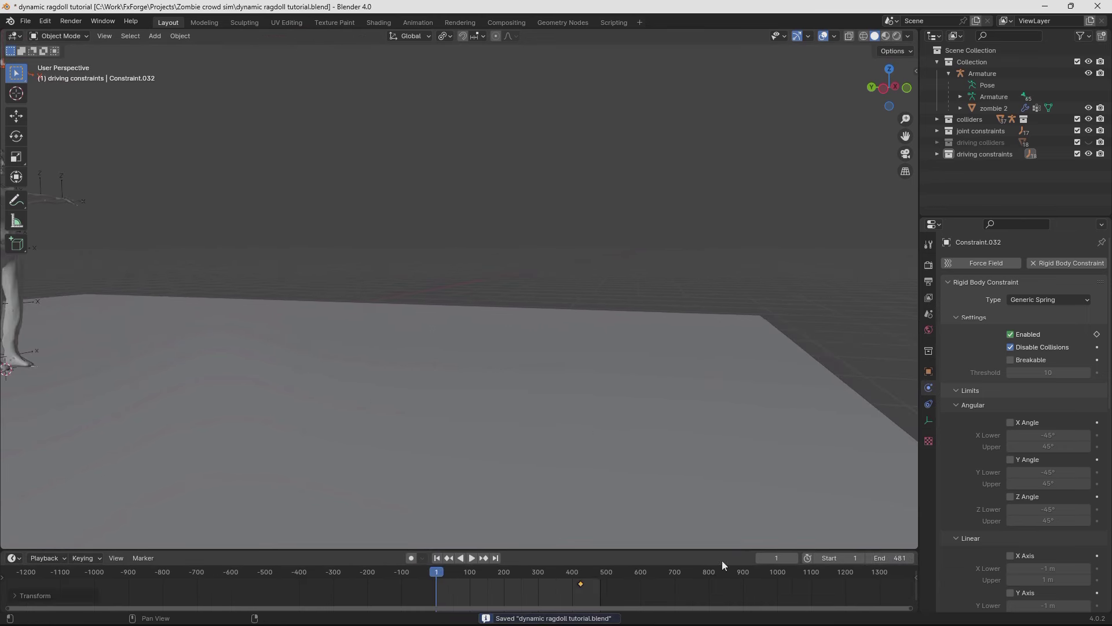
left_click_drag(890, 558, 904, 558)
key("ctrl+s")
key("g")
left_click(652, 575)
key("ctrl+s")
Play the simulation to frame 275 to check how the zombie runs across the ground plane.
middle_click_drag(510, 440, 589, 464, "shift")
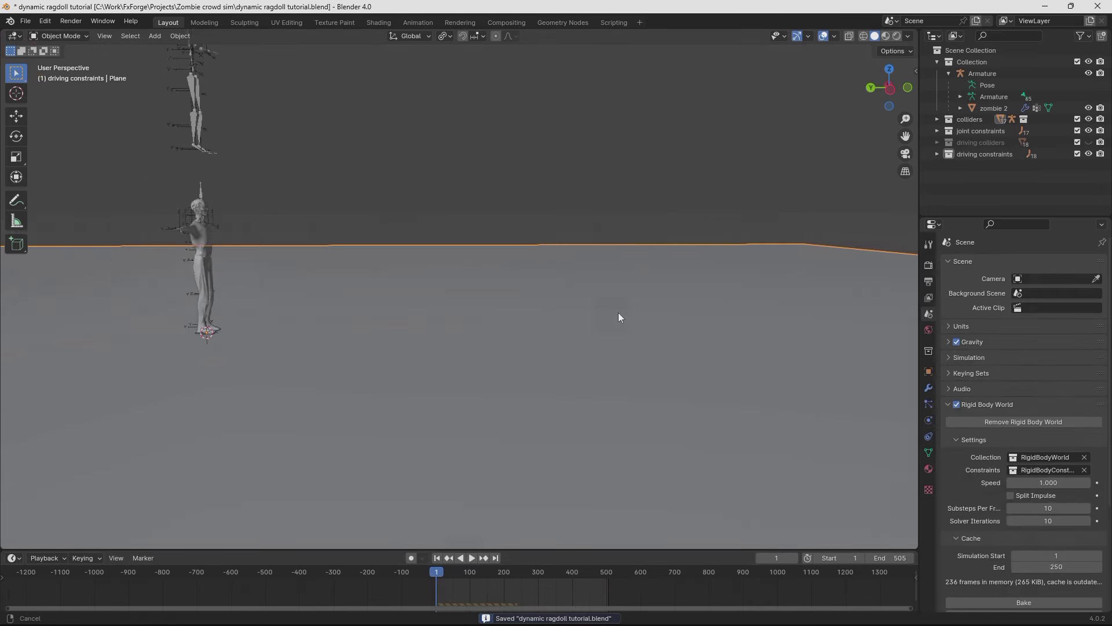
key("space")
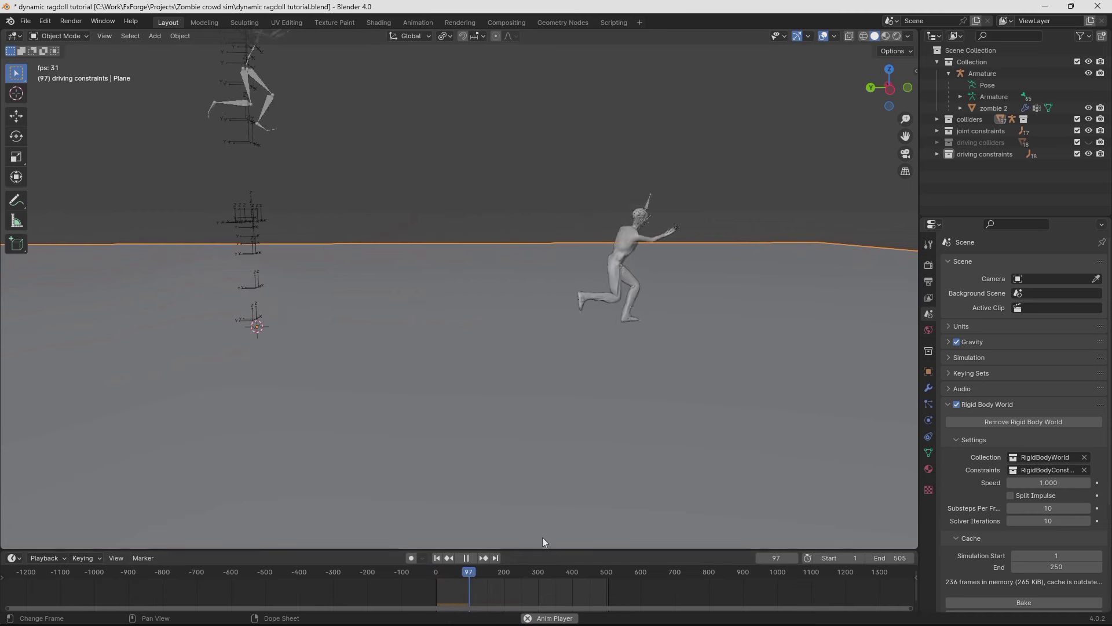
middle_click_drag(586, 514, 349, 342)
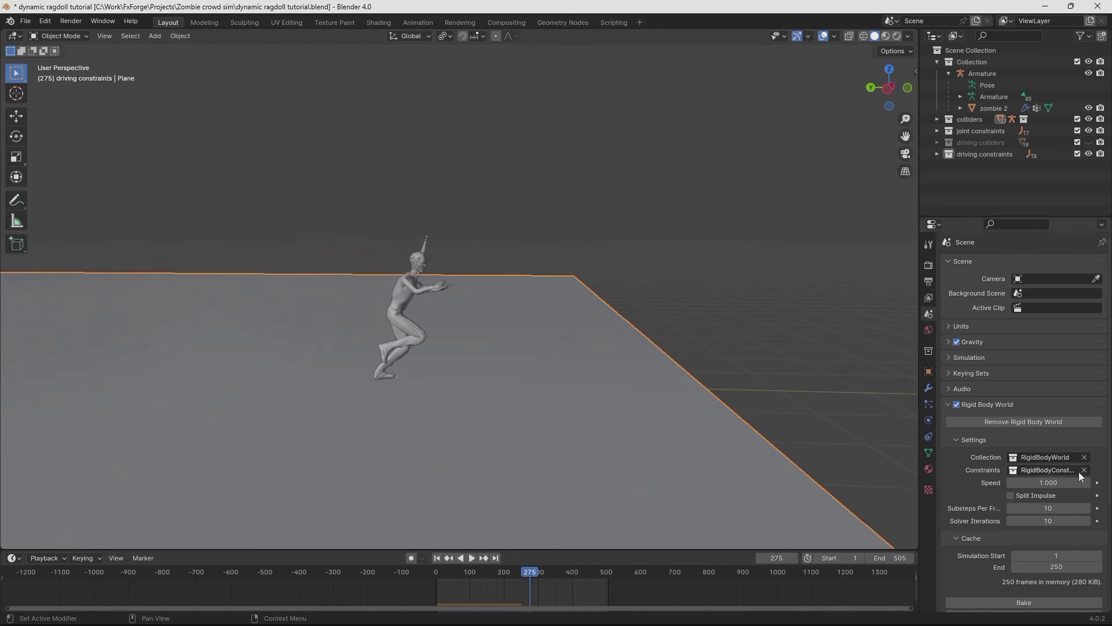
Set the rigid body cache end to 1000, save the file, and set the scene's end frame to 1000.
scroll(1079, 475, "down", 4)
scroll(1066, 458, "up", 4)
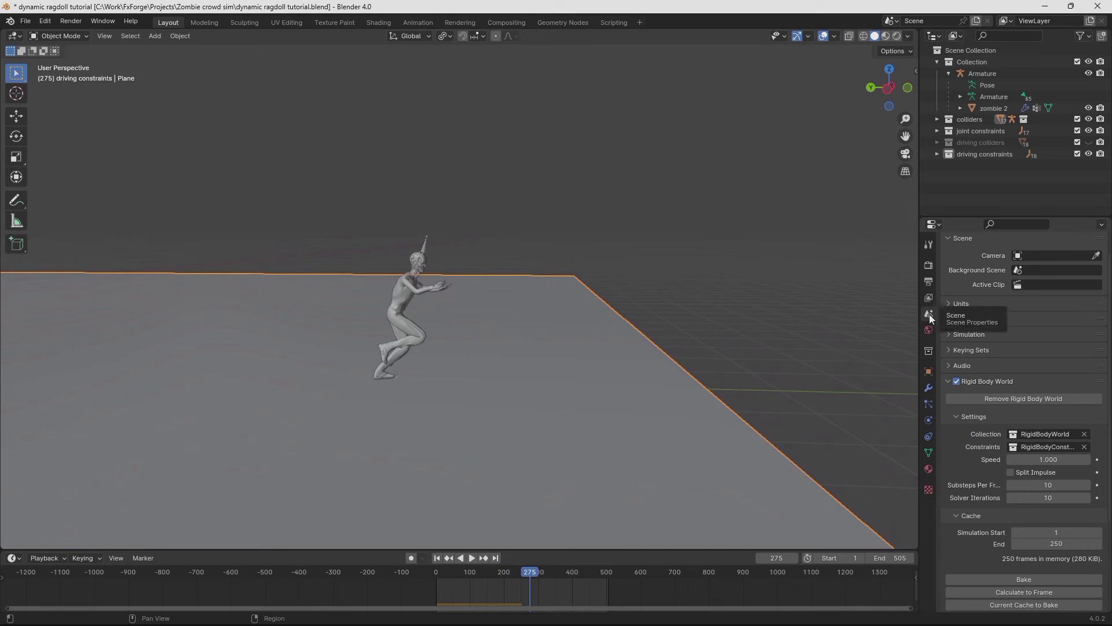
scroll(971, 497, "down", 5)
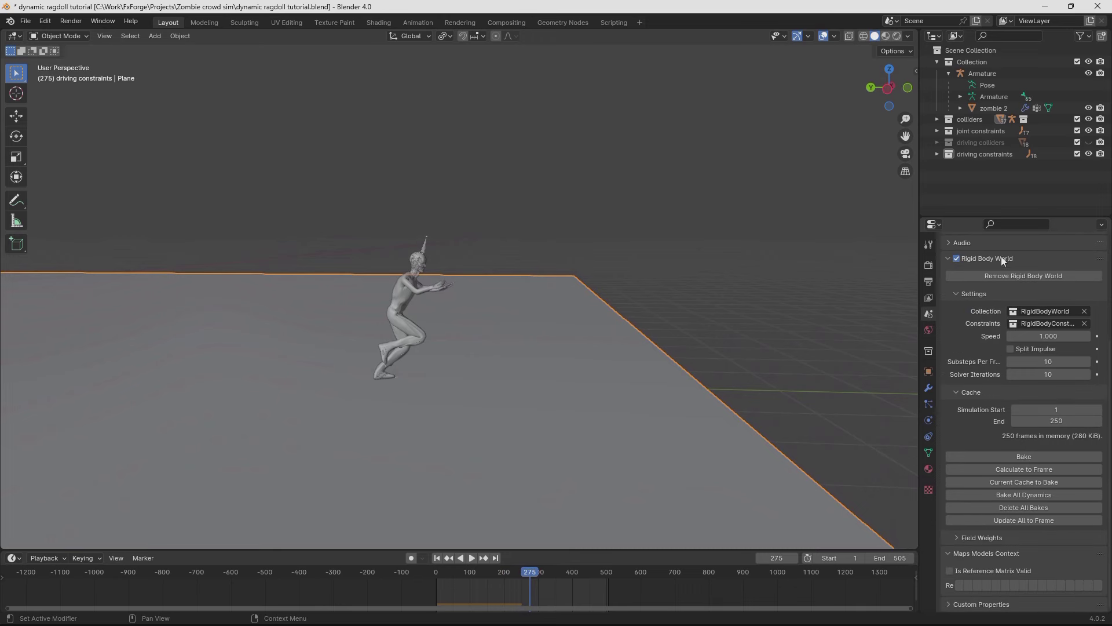
left_click(1056, 421)
type("1000")
key("Return")
key("ctrl+s")
left_click(890, 558)
type("1000")
key("Return")
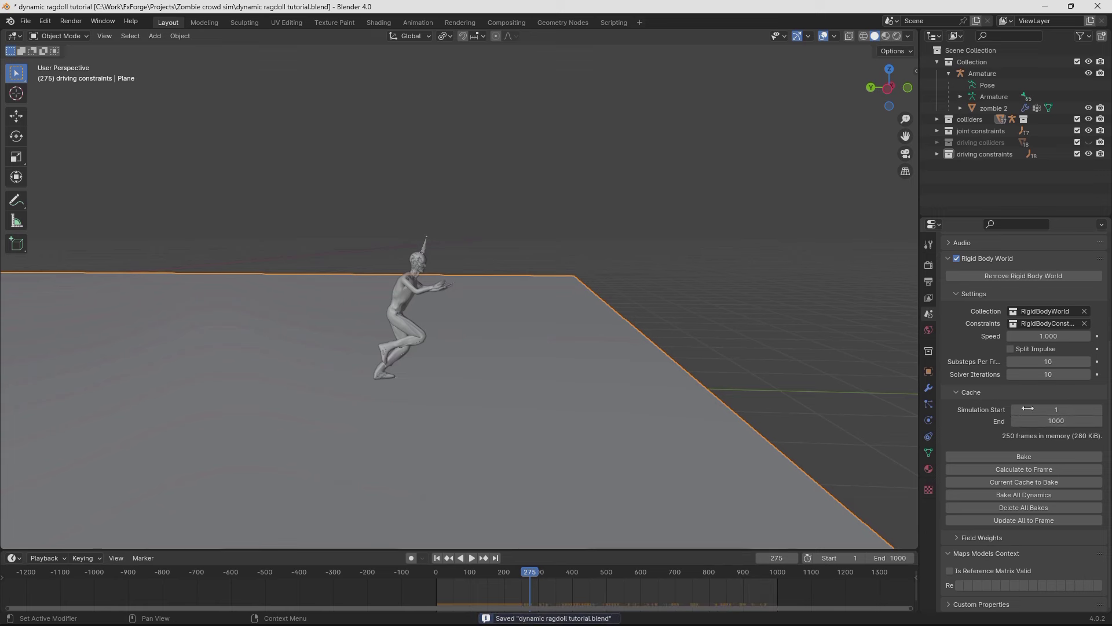
Select the driving armature, return to frame 1, and snap the 3D cursor to the armature's origin.
left_click_drag(434, 570, 458, 572)
left_click(336, 194)
key("ctrl+s")
left_click(373, 224)
left_click(437, 557)
key("shift+s")
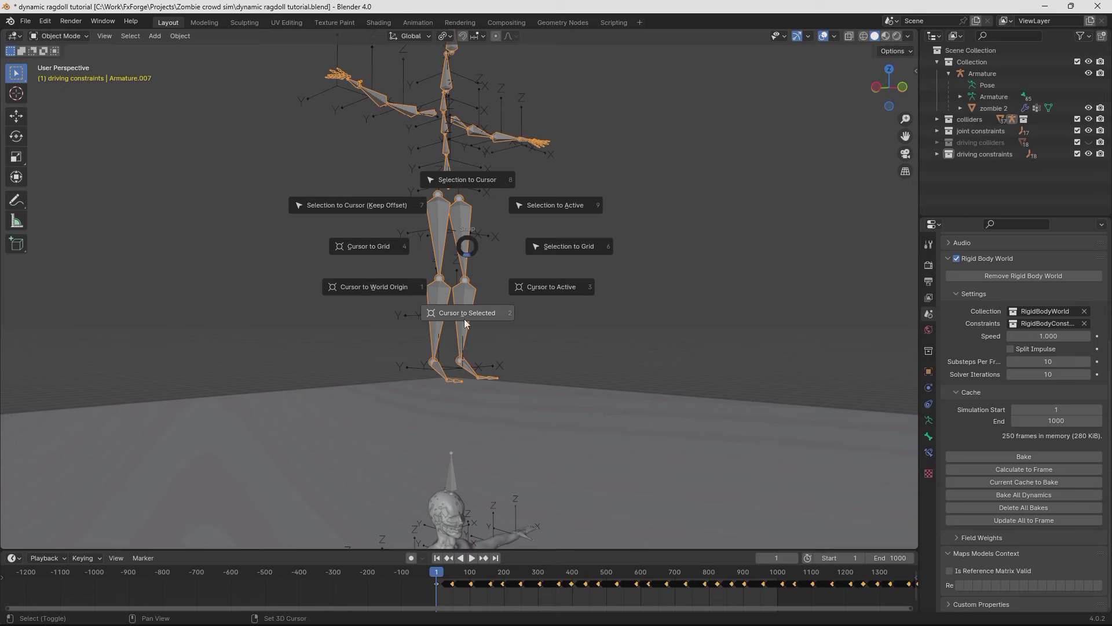
left_click(470, 321)
Add a sphere empty at the 3D cursor and scale it by about 1.247.
middle_click_drag(498, 217, 515, 269, "shift")
key("shift+a")
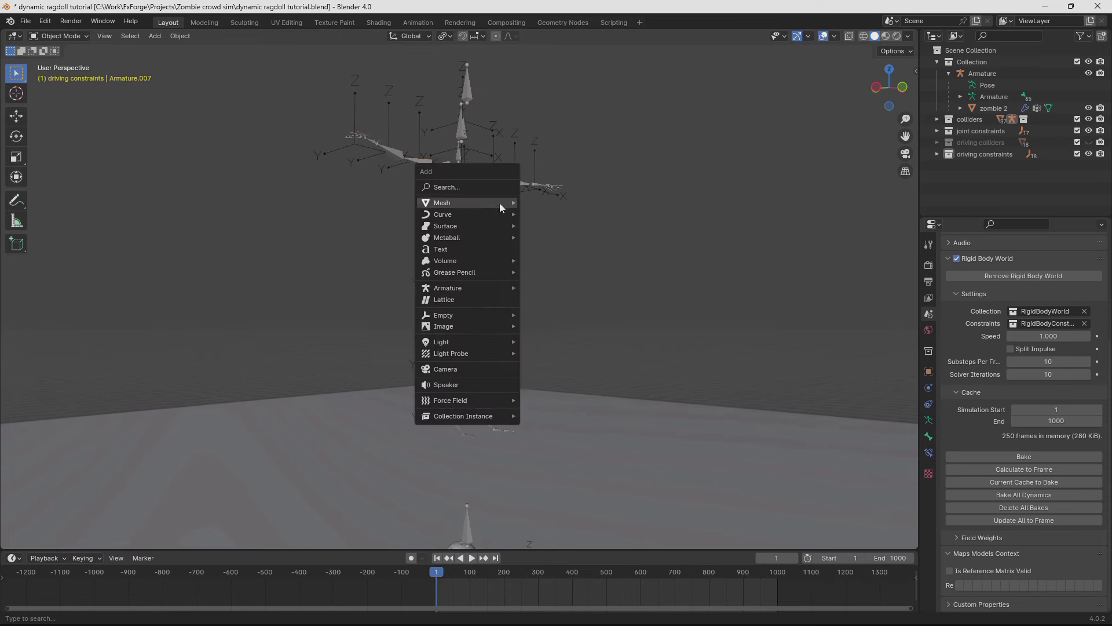
mouse_move(503, 315)
left_click(545, 381)
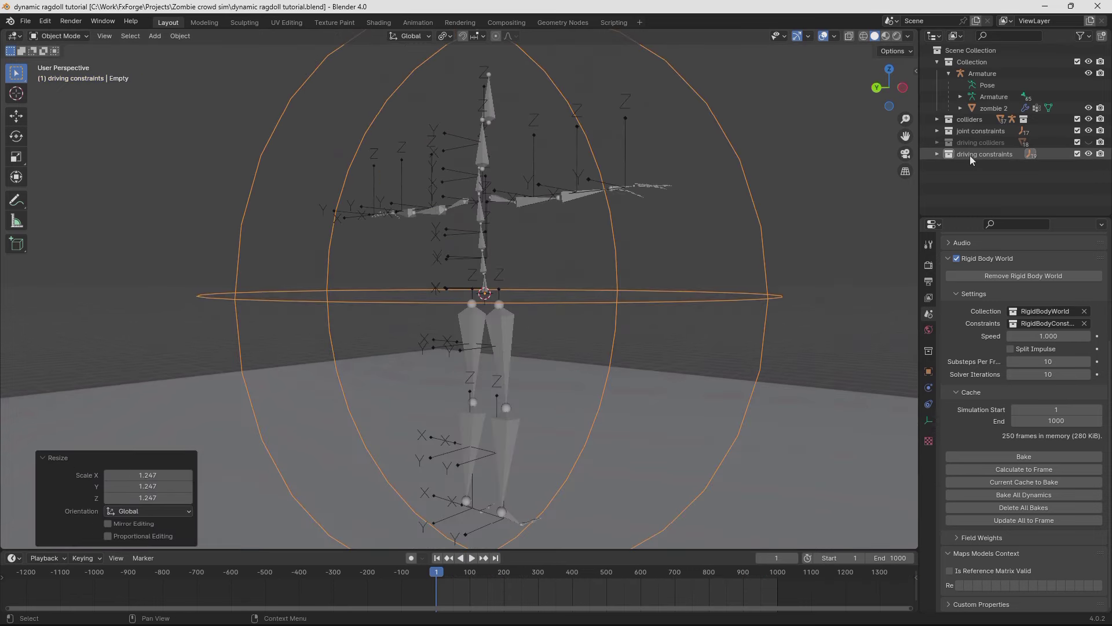
Select all objects in the driving constraints collection plus the driving armature, and parent them to the sphere empty with the Object option.
right_click(969, 155)
left_click(969, 155)
left_click(509, 102, "shift")
scroll(544, 187, "down", 4)
scroll(558, 319, "up", 3)
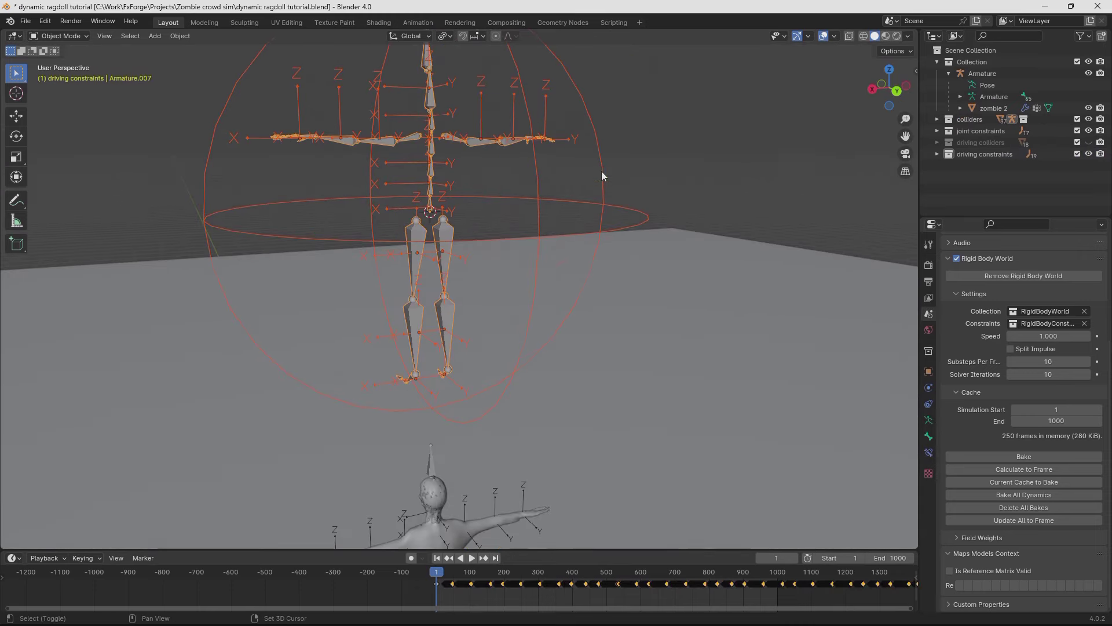
left_click(606, 164, "shift")
key("ctrl+p")
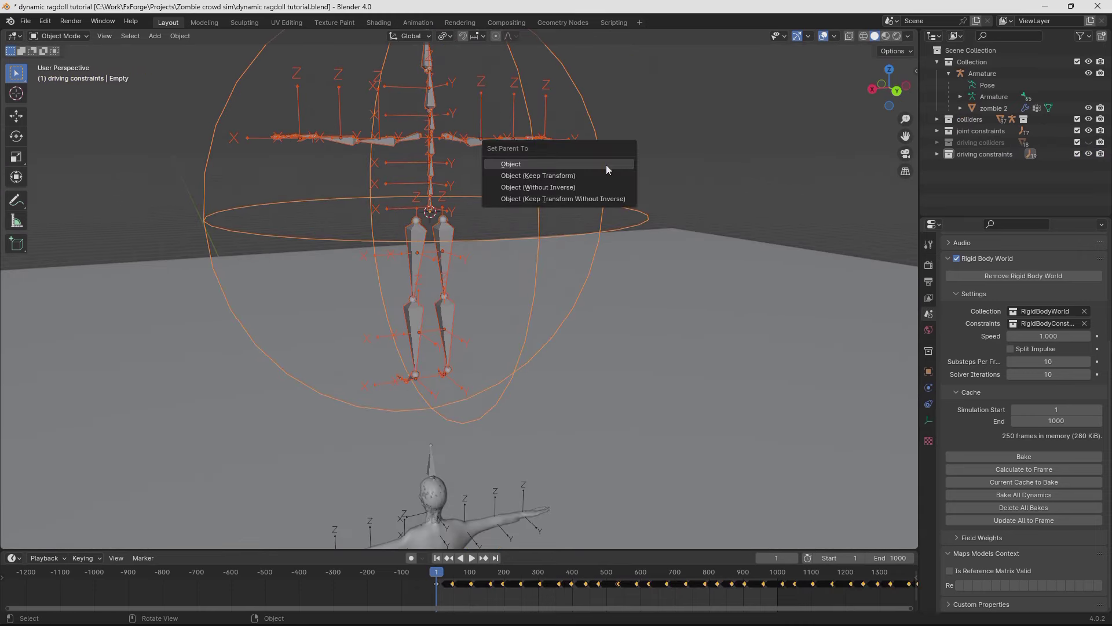
left_click(560, 162)
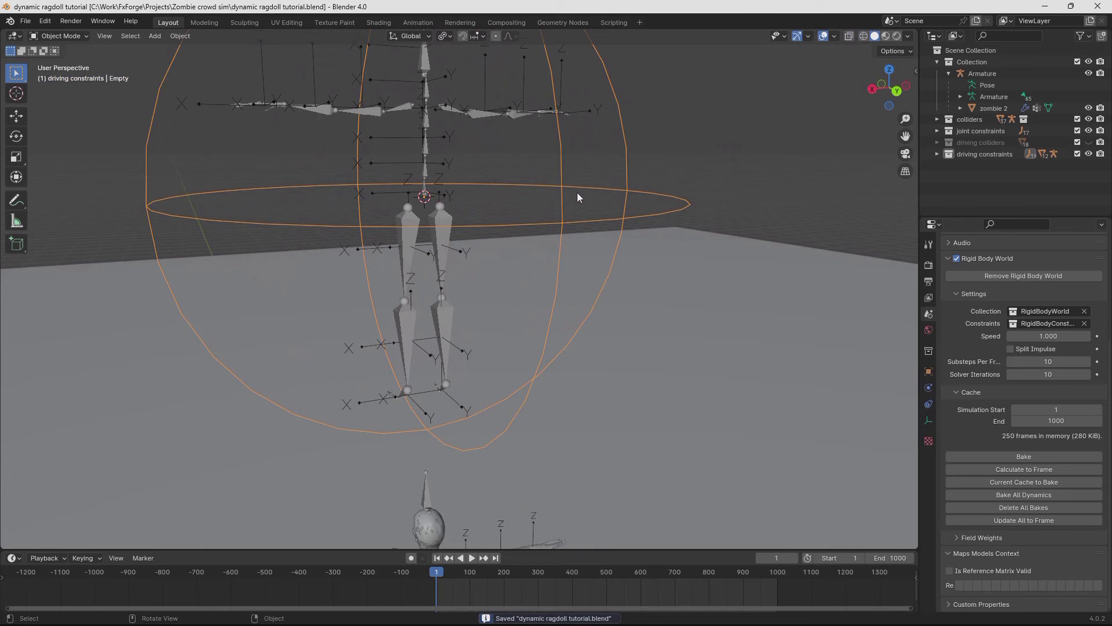
Keyframe the sphere empty's rotation on frame 1, enable auto keying, and save the file.
key("i")
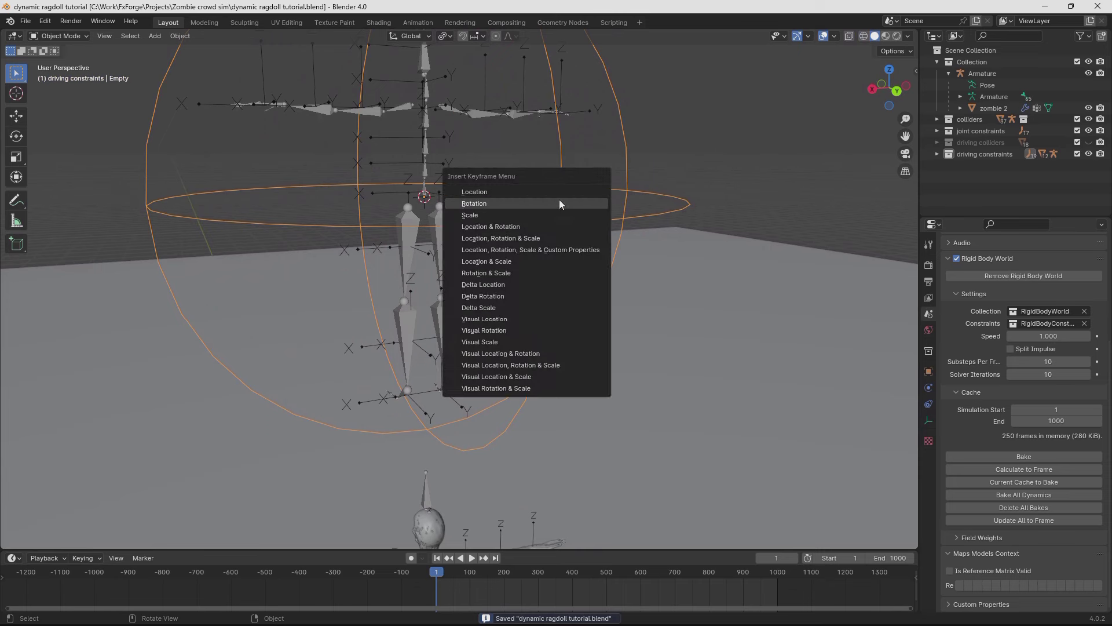
left_click(560, 203)
left_click(411, 558)
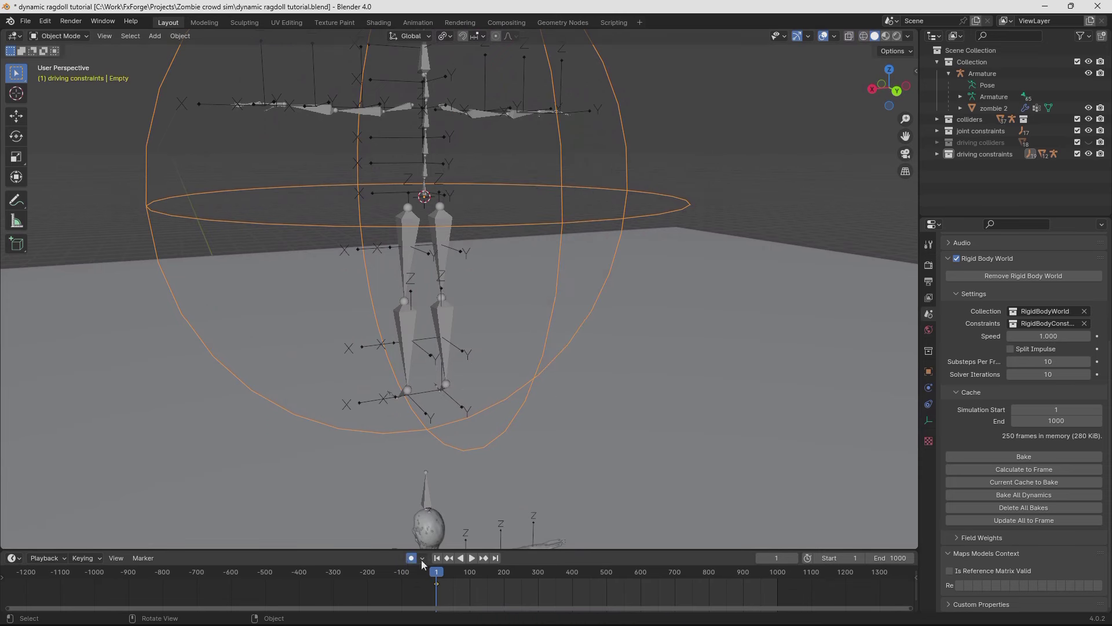
key("ctrl+s")
Record rotation keyframes by rotating the sphere empty in top view while the simulation plays.
key("KP_7")
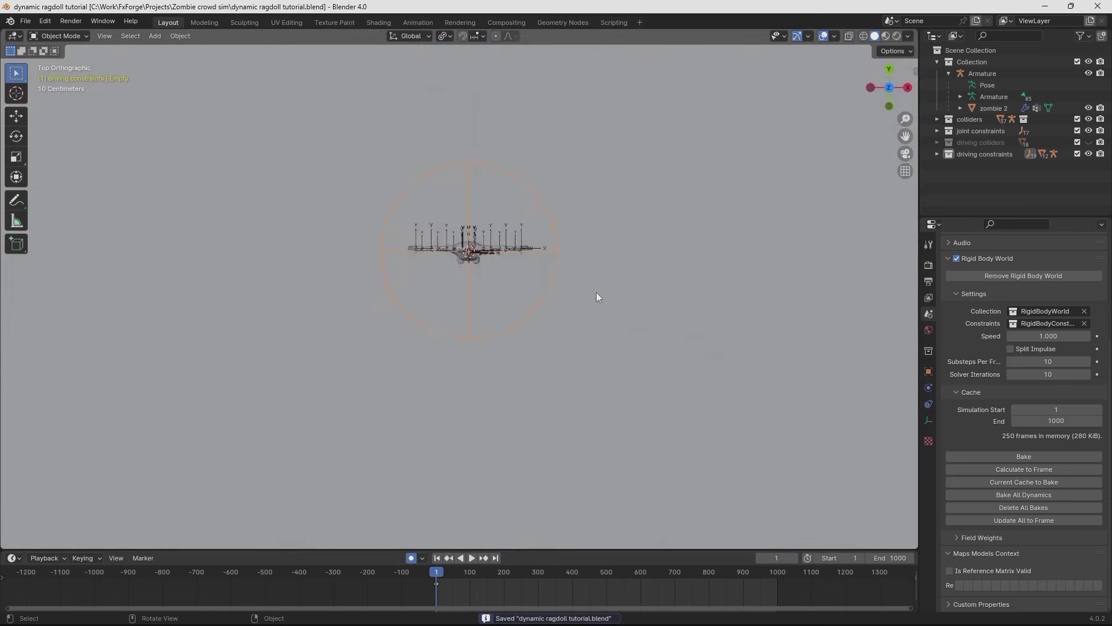
scroll(610, 328, "down", 3)
key("space")
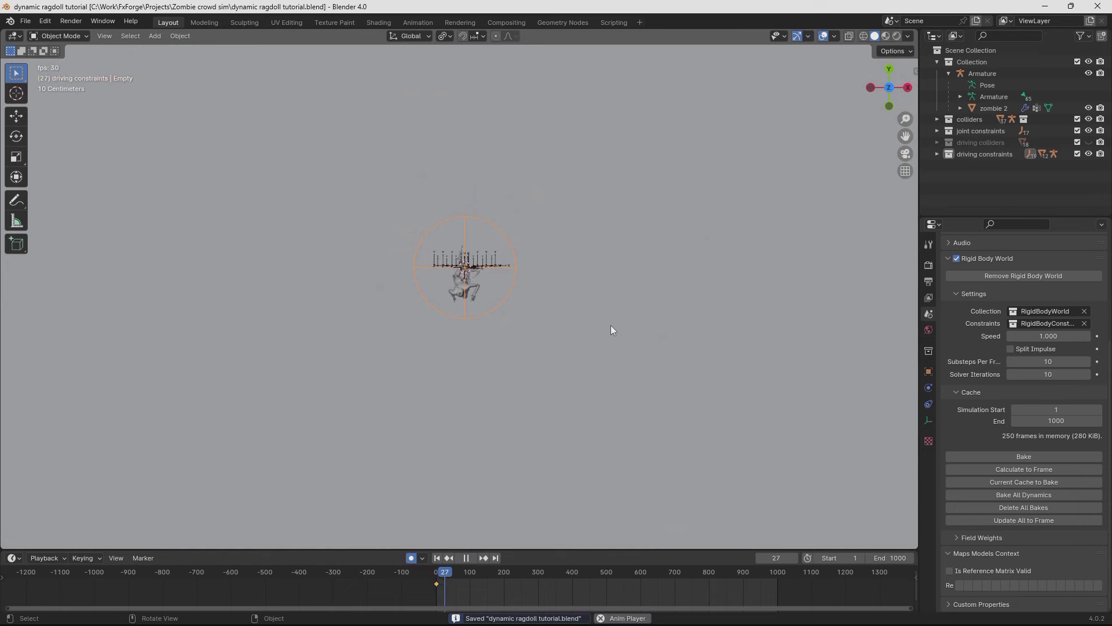
key("r")
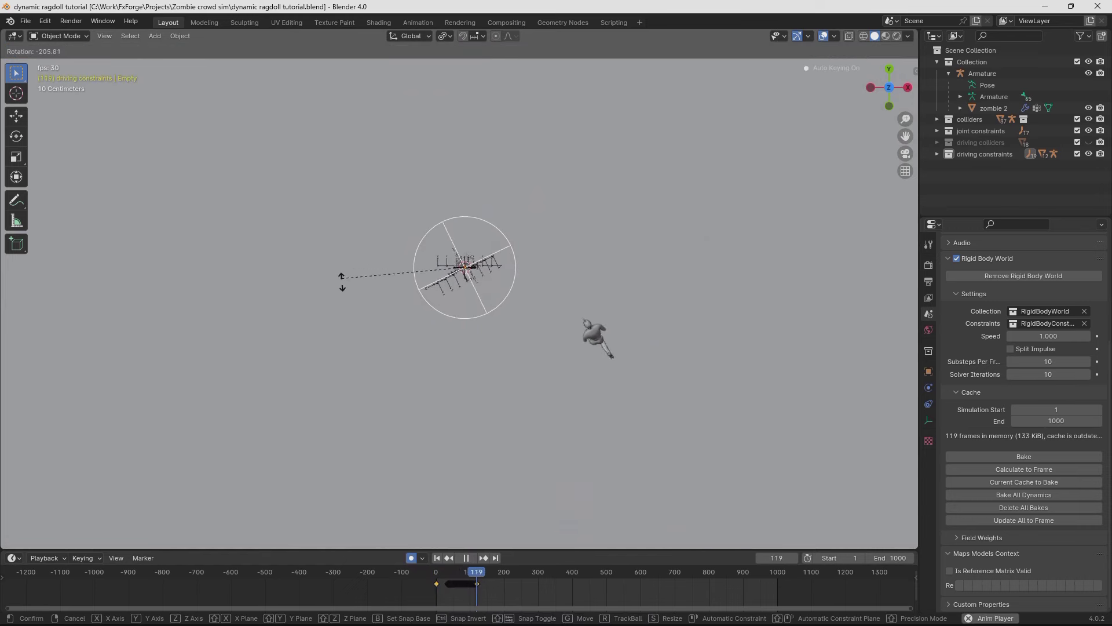
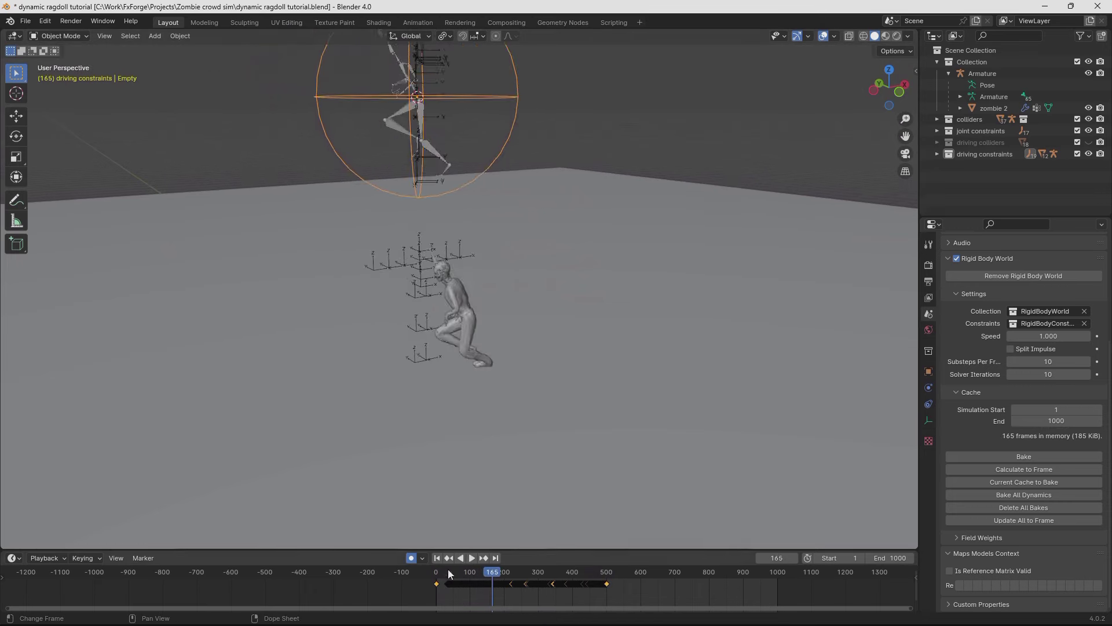
key("Escape")
Switch the viewport to wireframe shading and unhide the driving colliders collection.
key("shift+z")
middle_click_drag(428, 255, 460, 318, "shift")
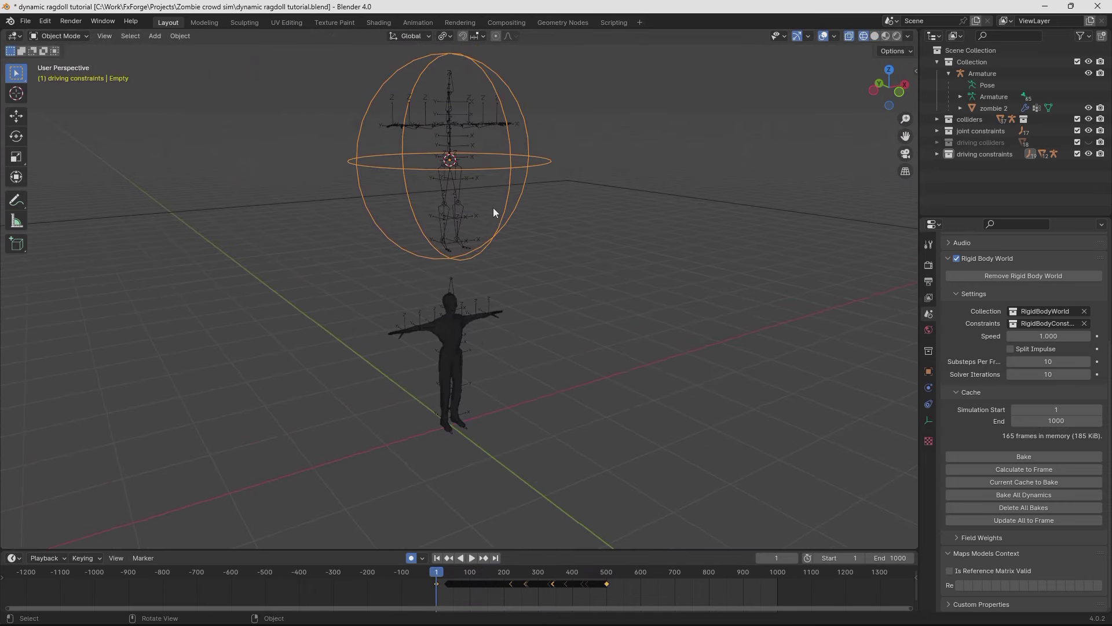
middle_click_drag(457, 197, 491, 326)
left_click(1089, 143)
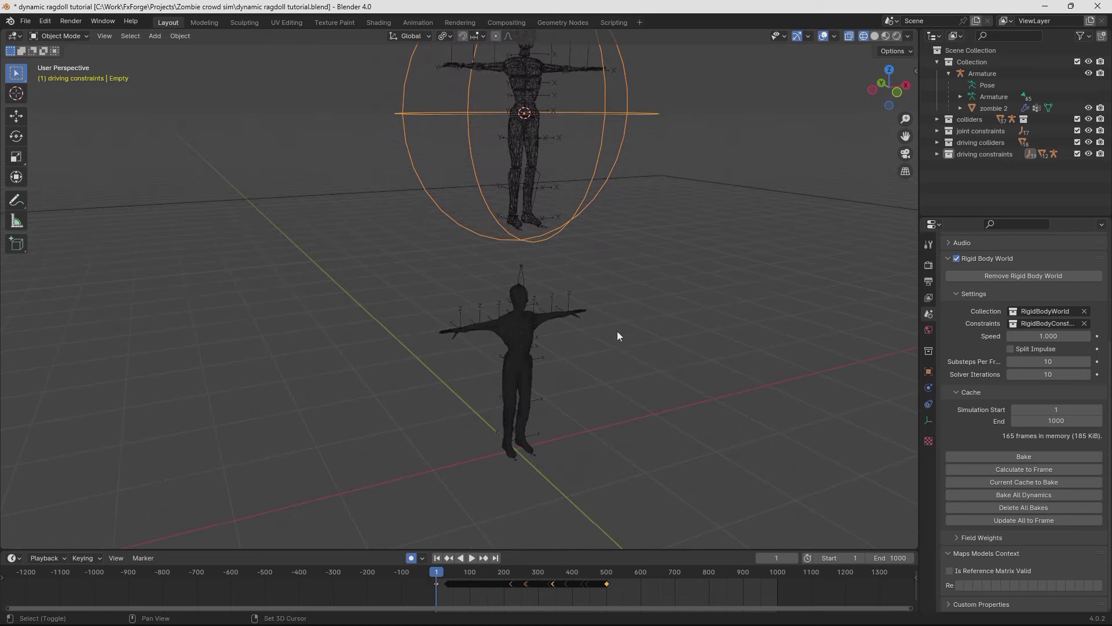
Save the file and change the viewport shading to Material Preview.
mouse_move(607, 327)
middle_mouse_down()
mouse_move(469, 163)
mouse_move(576, 182)
mouse_move(558, 300)
mouse_move(494, 273)
middle_mouse_up()
key("ctrl+s")
key("z")
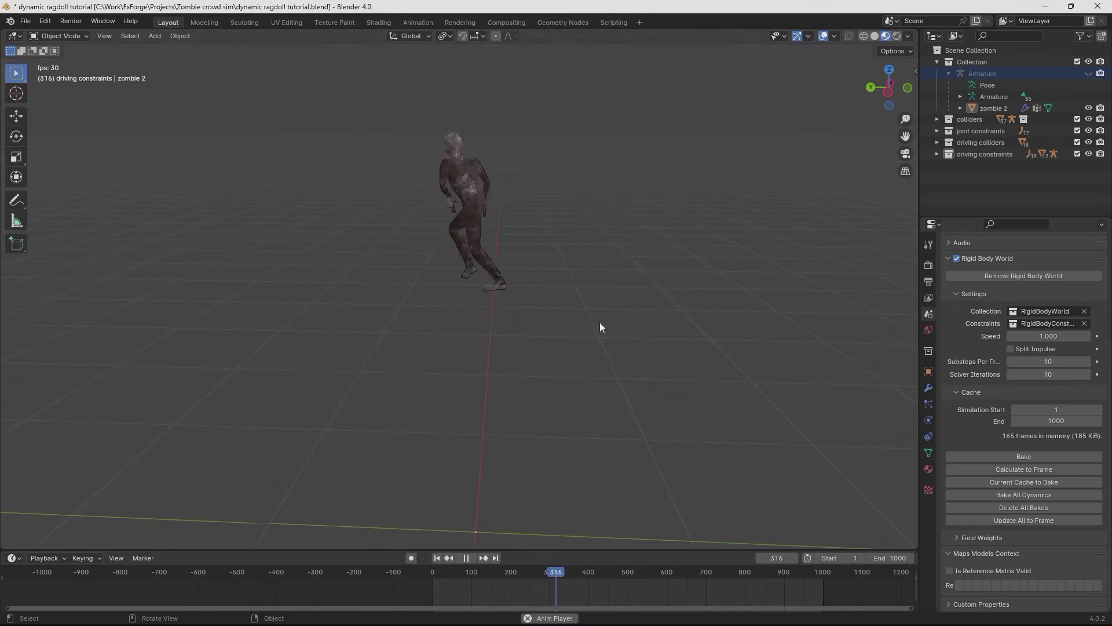